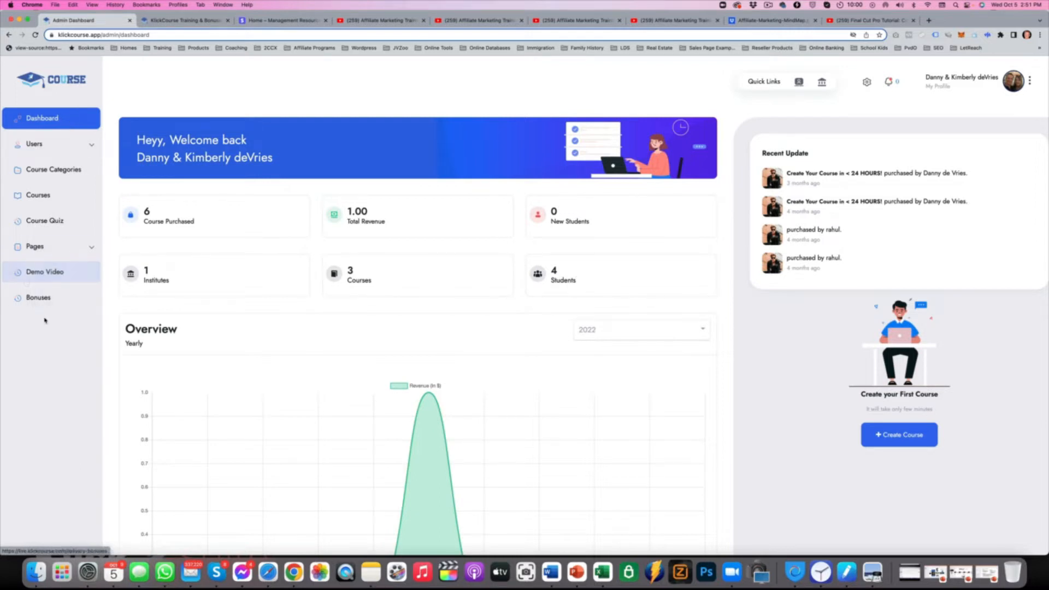
Look through the Users section, the Students and Institutes pages, and the integration and profile options, then return to the dashboard.
click(86, 146)
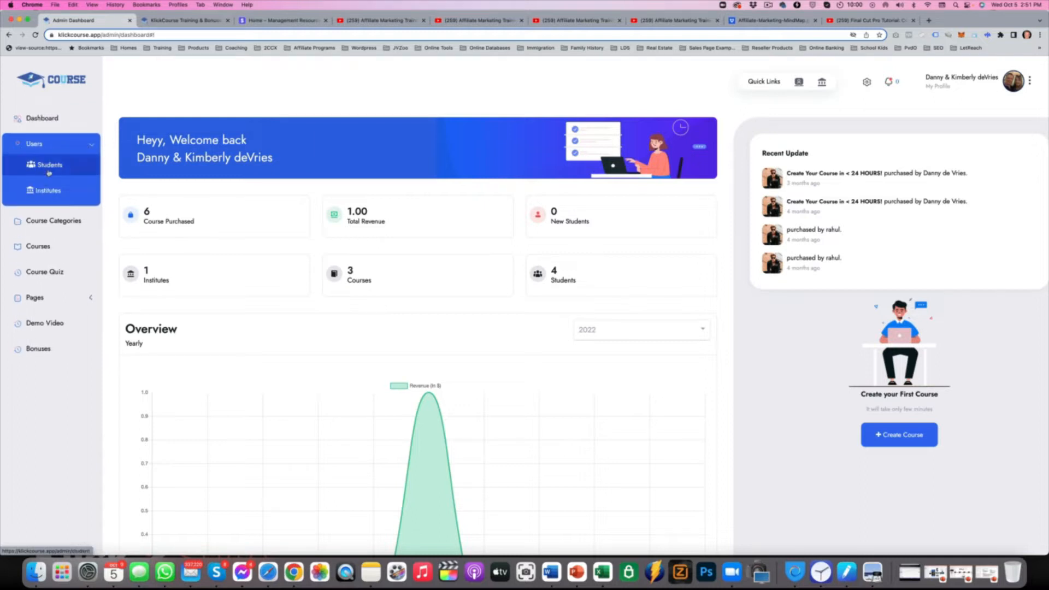
click(91, 144)
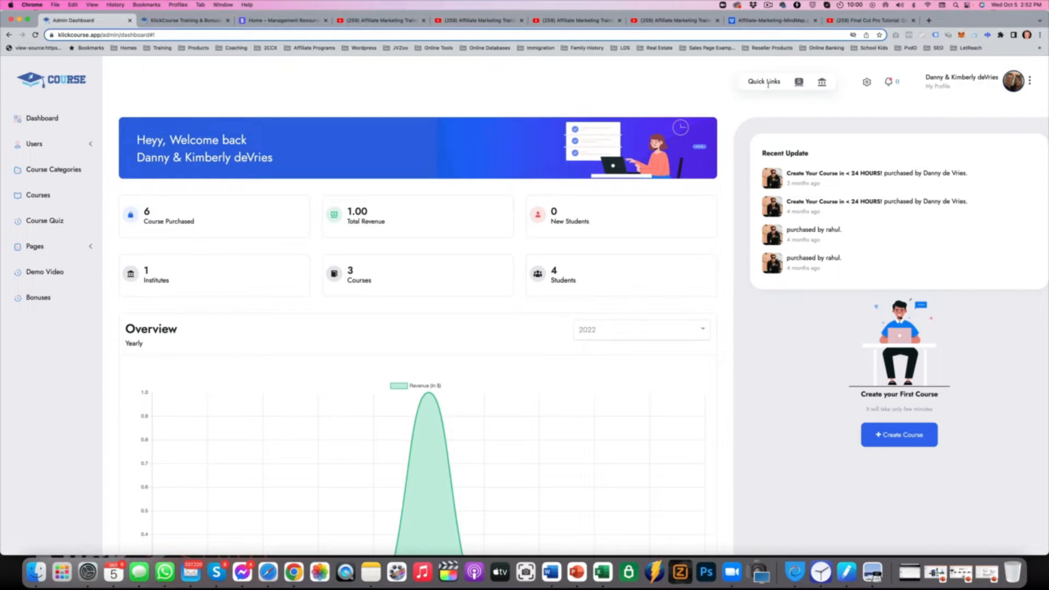
click(799, 82)
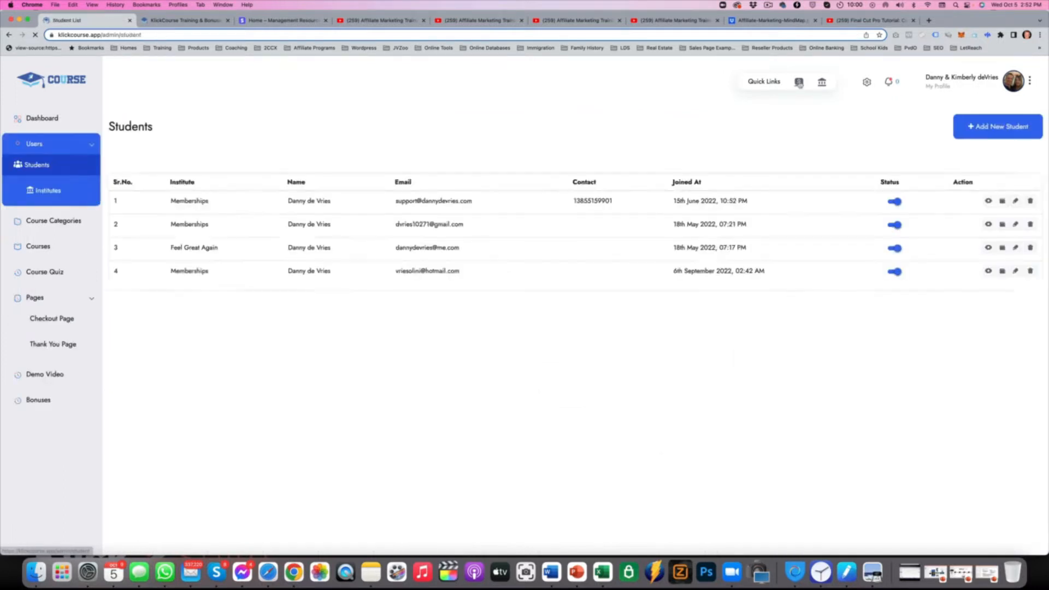
click(9, 34)
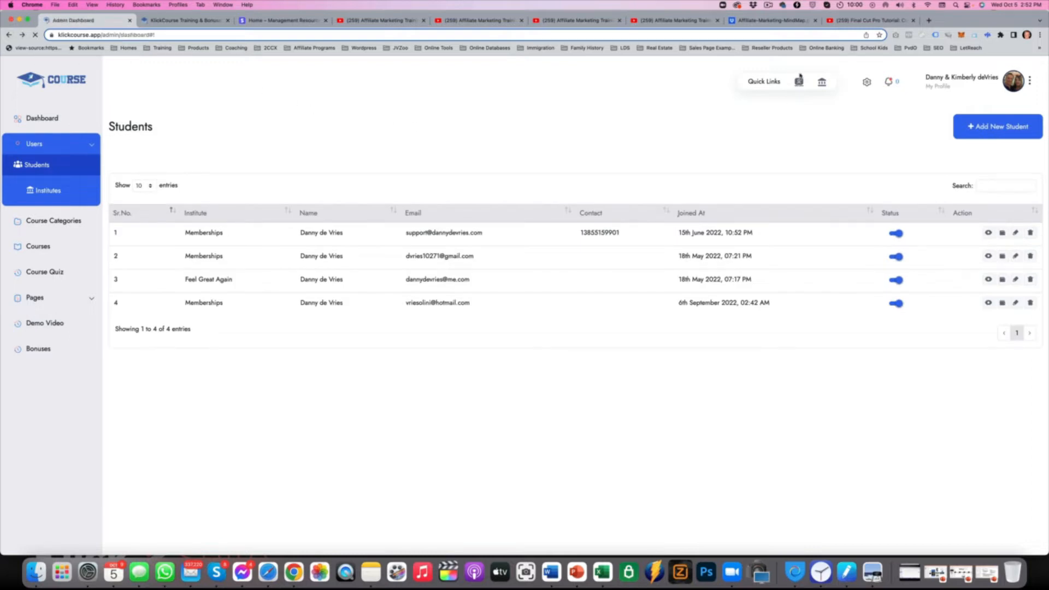
click(821, 82)
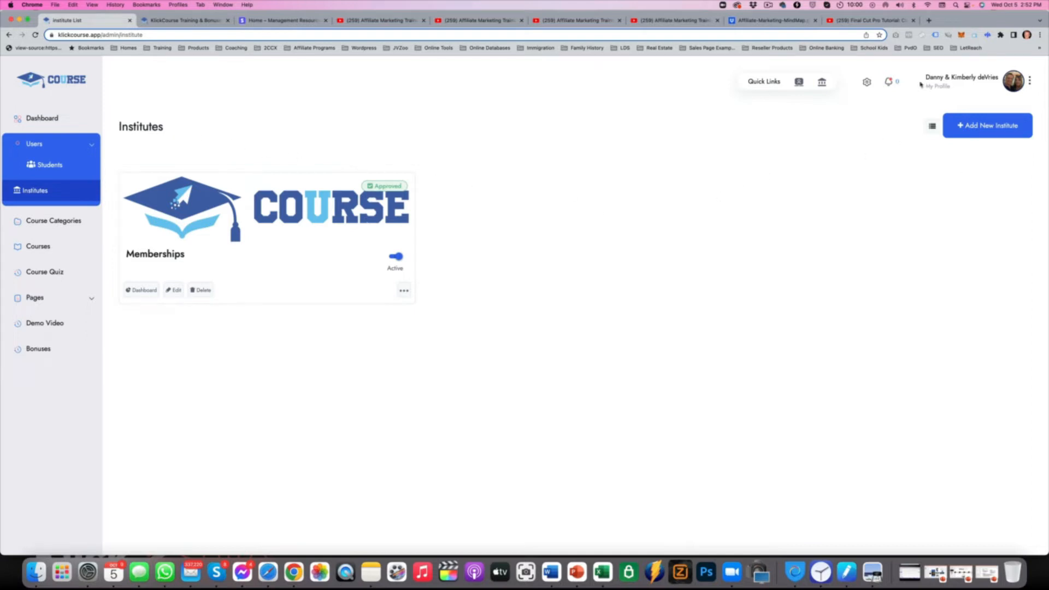
click(866, 83)
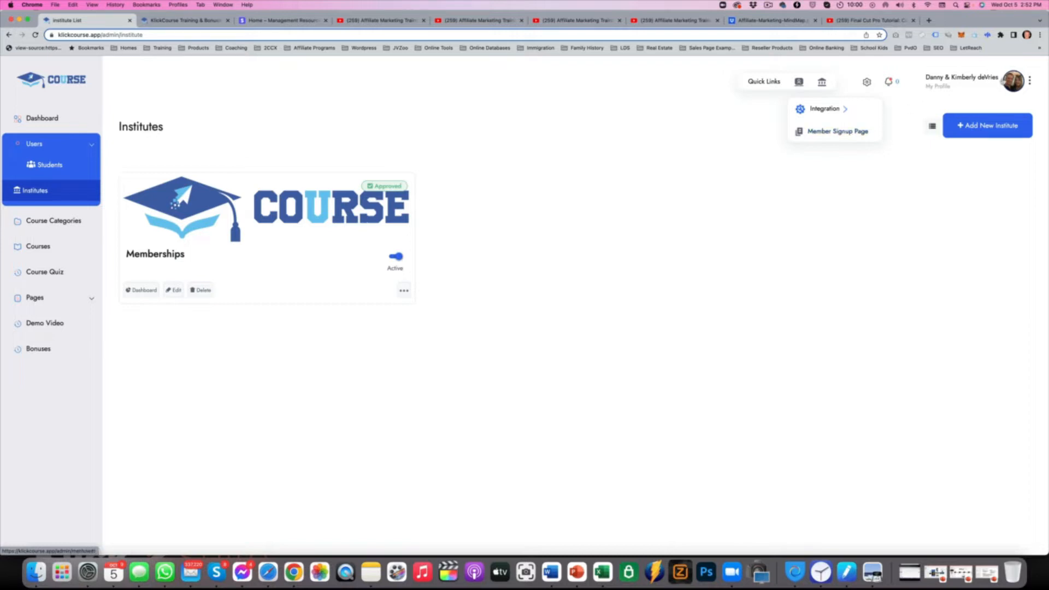
click(1028, 82)
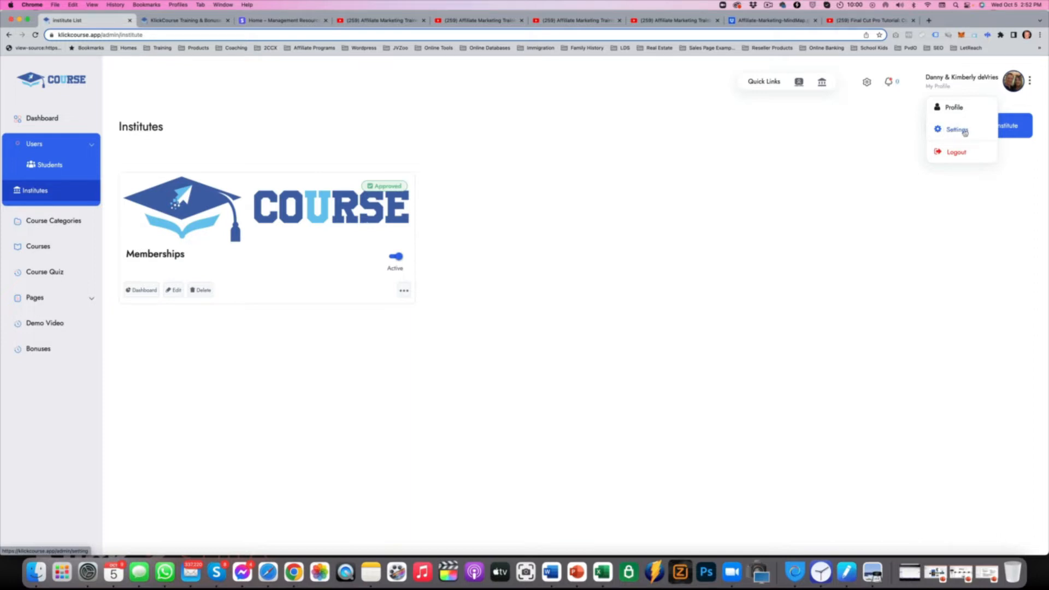
click(42, 118)
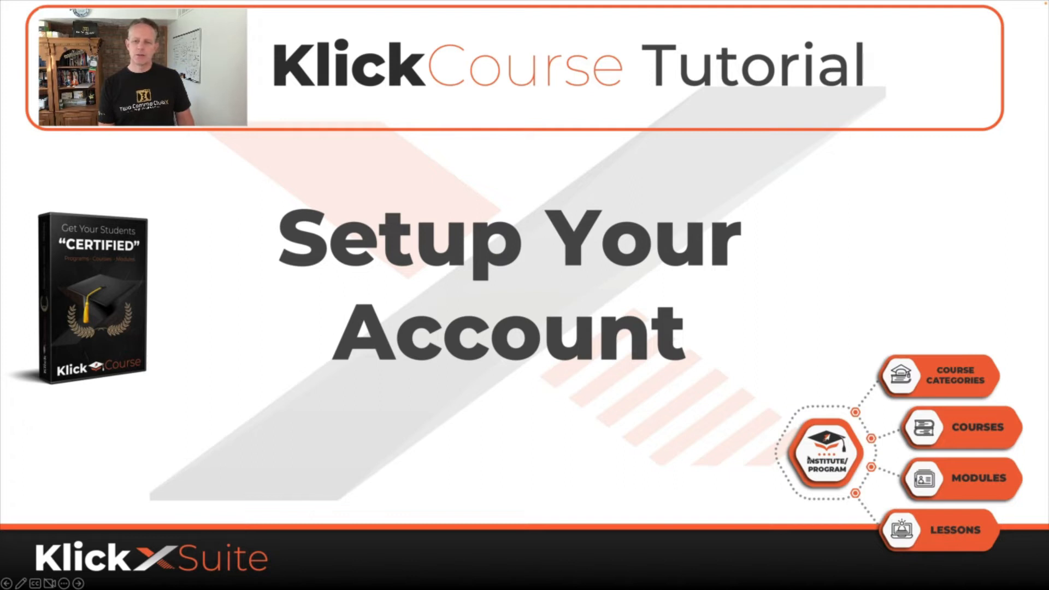
Switch from the slides to Chrome and open the admin account's Settings page.
key(super+Tab)
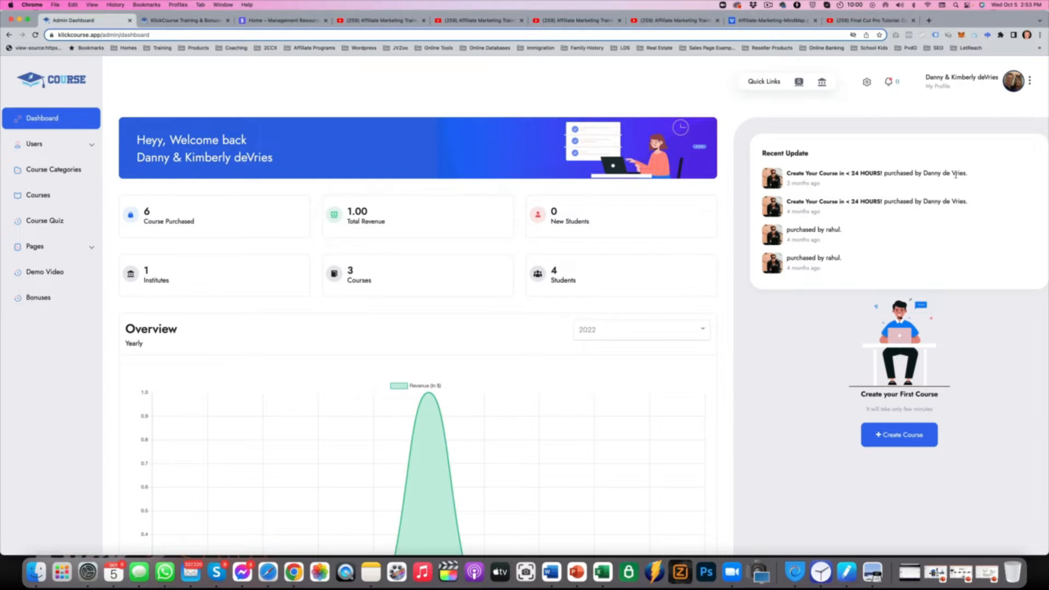
click(1012, 86)
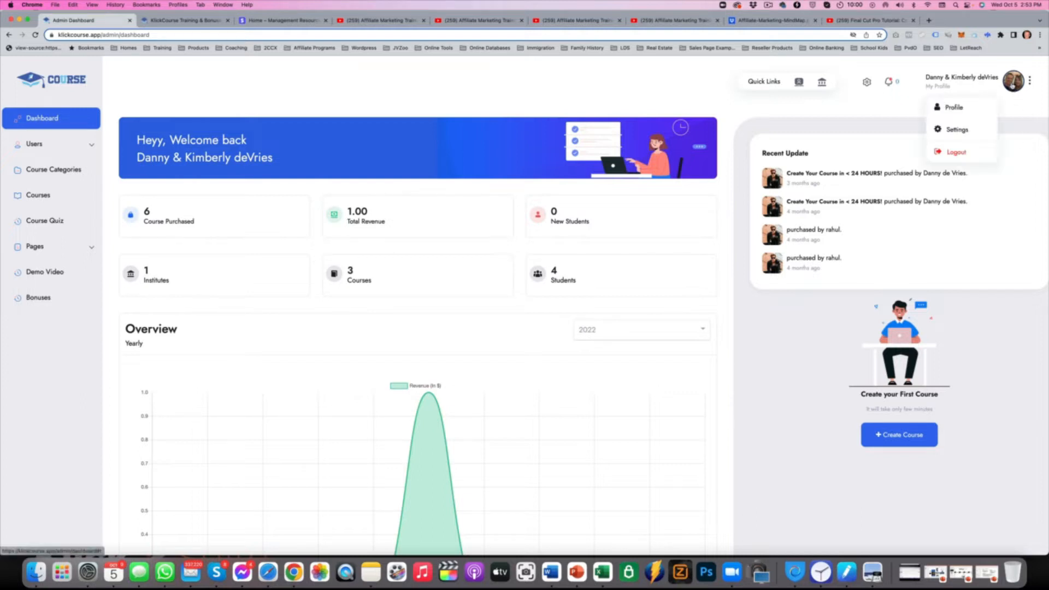
click(962, 133)
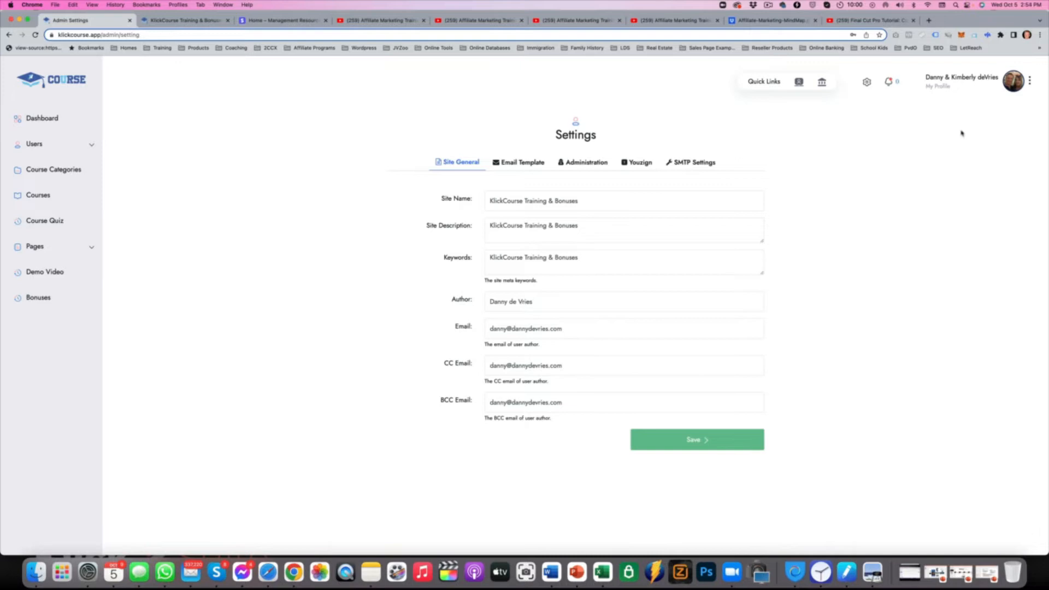
Review the Site Name in the general site settings and compare it with the public course site.
drag(594, 199, 467, 204)
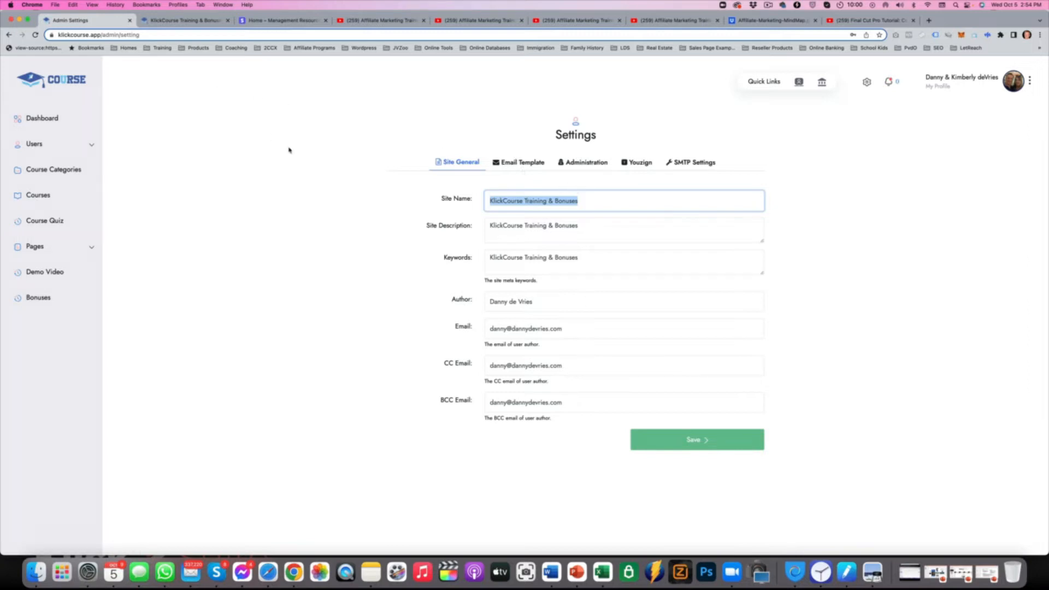
drag(615, 199, 474, 204)
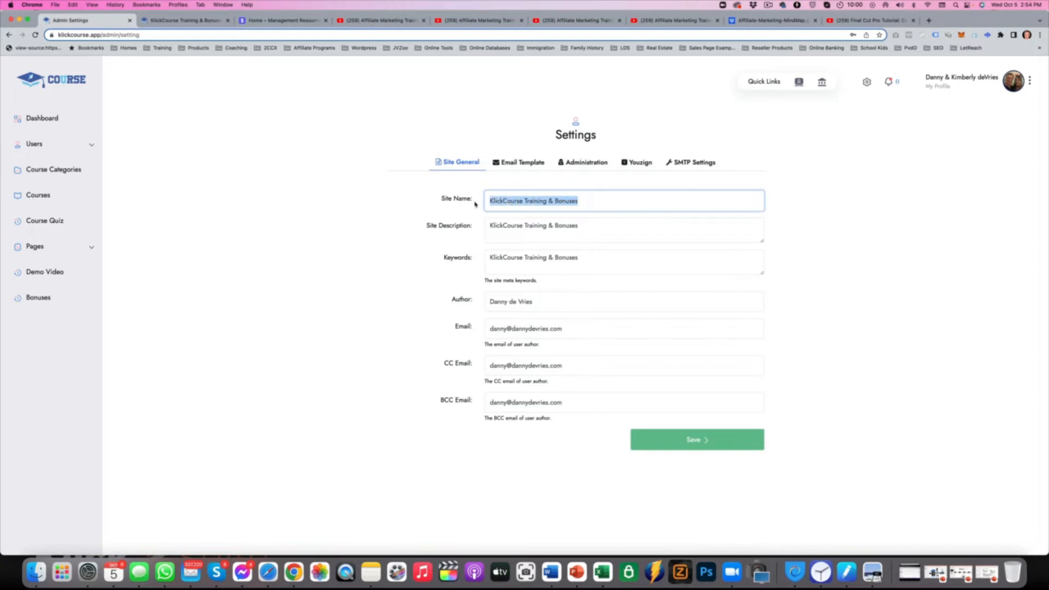
click(190, 22)
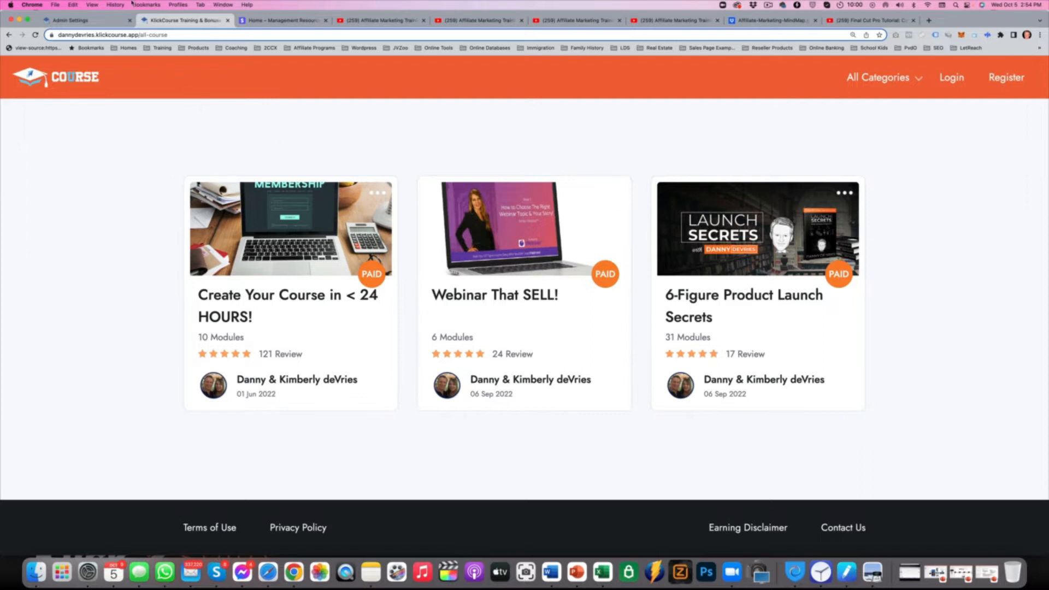
click(82, 20)
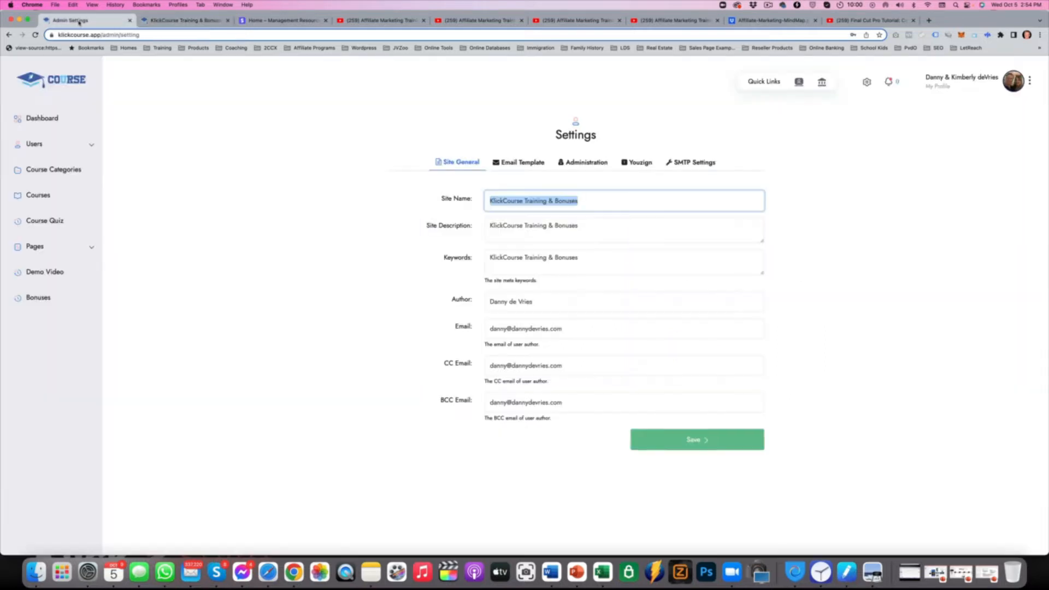
Examine the student email templates and select the logo in the course purchase email.
click(523, 164)
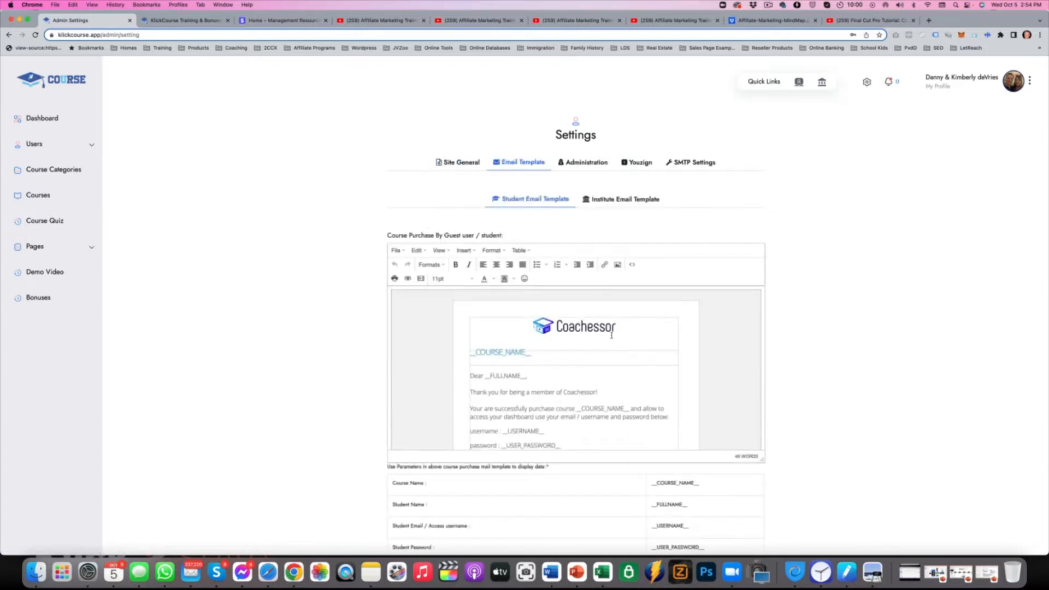
scroll(611, 334, down, 10)
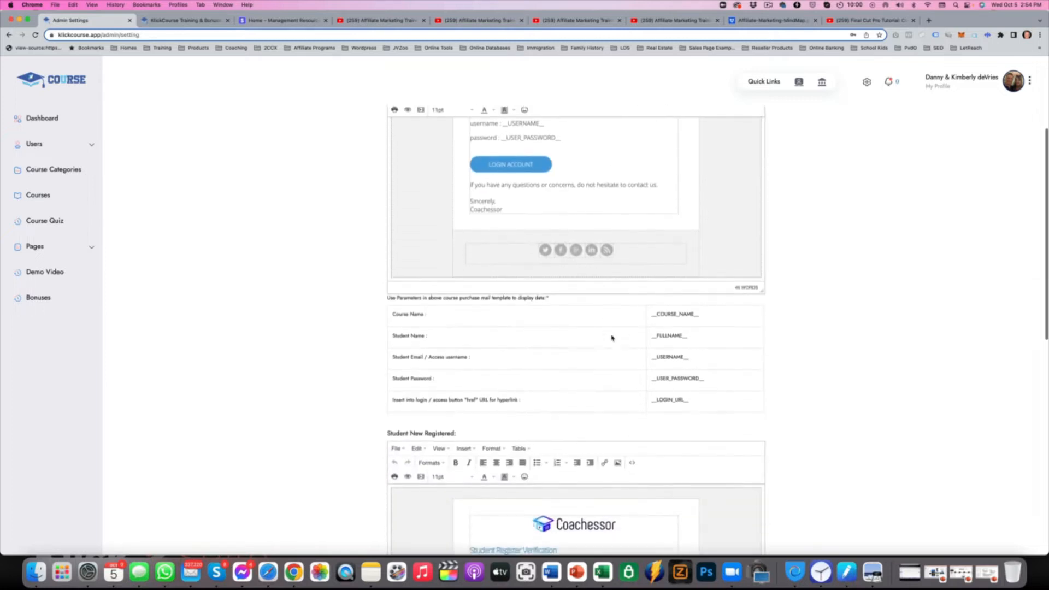
scroll(612, 337, down, 10)
scroll(611, 335, down, 10)
scroll(611, 335, up, 15)
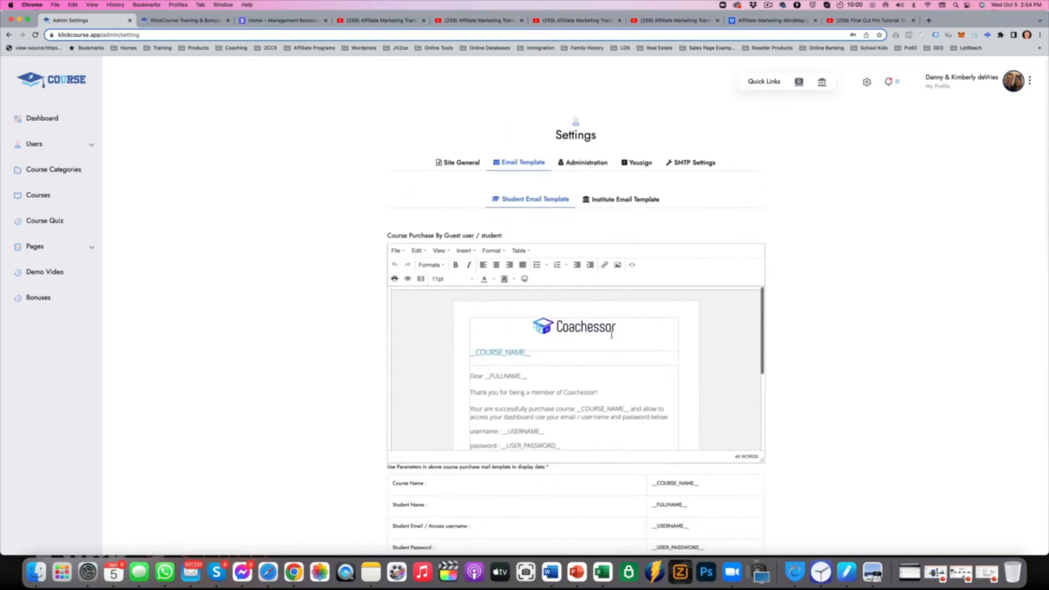
click(583, 326)
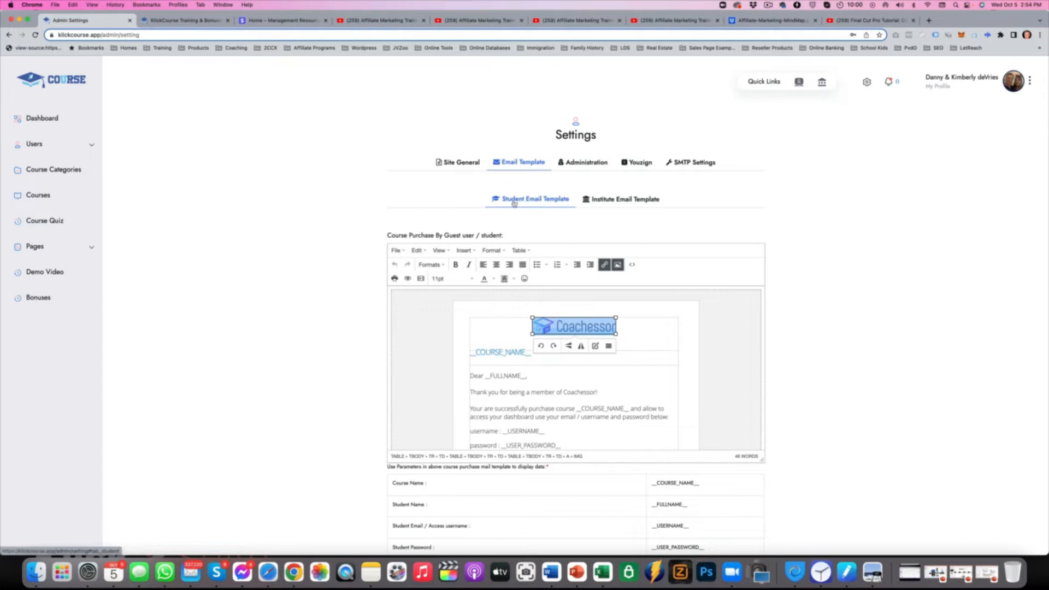
Check the institute email templates, and go through the student purchase, registration and forgot-password emails.
click(625, 201)
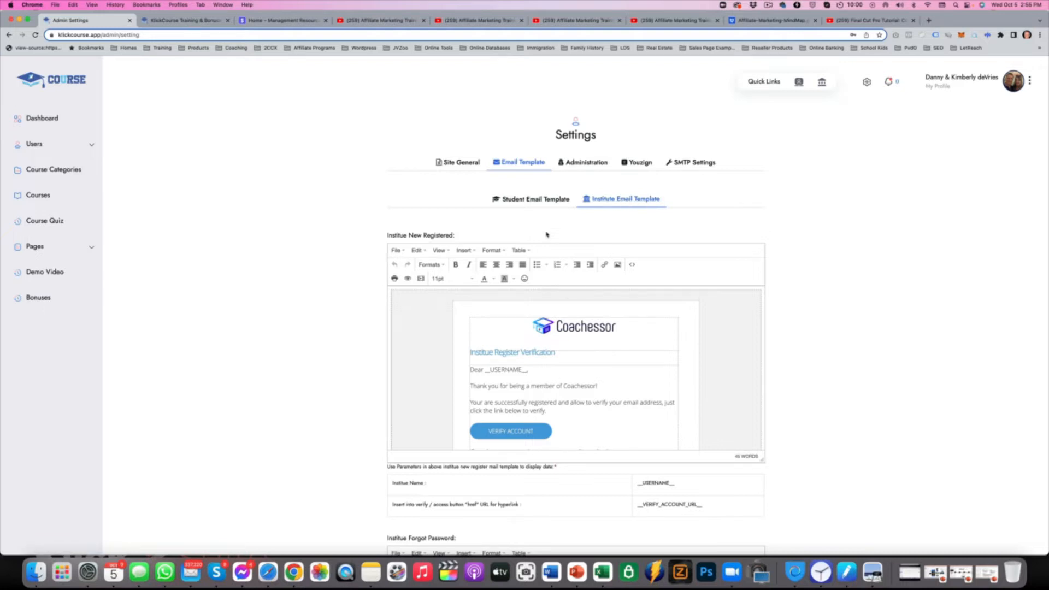
click(525, 200)
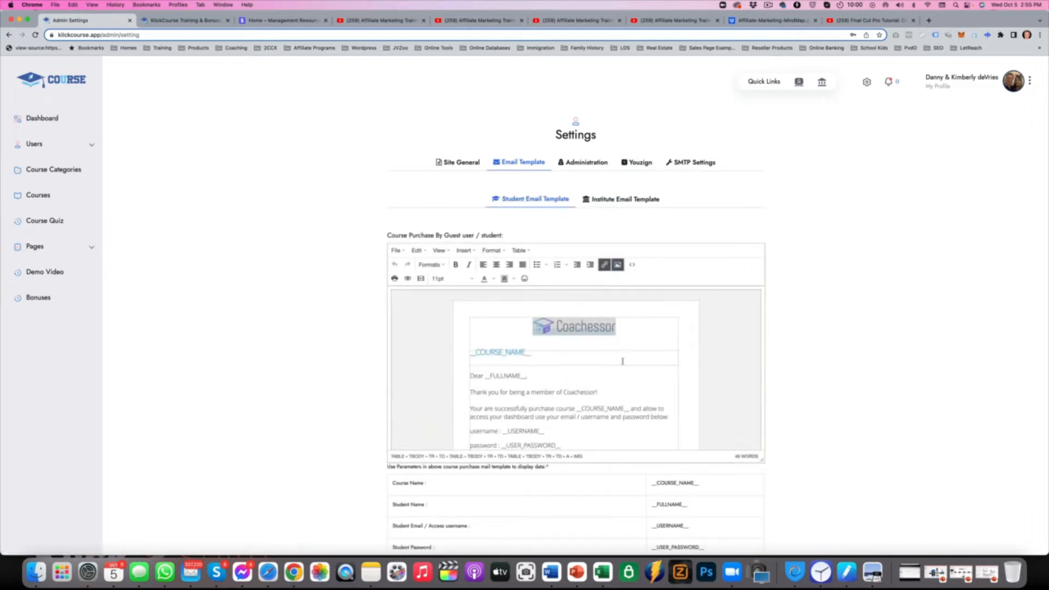
scroll(620, 362, down, 5)
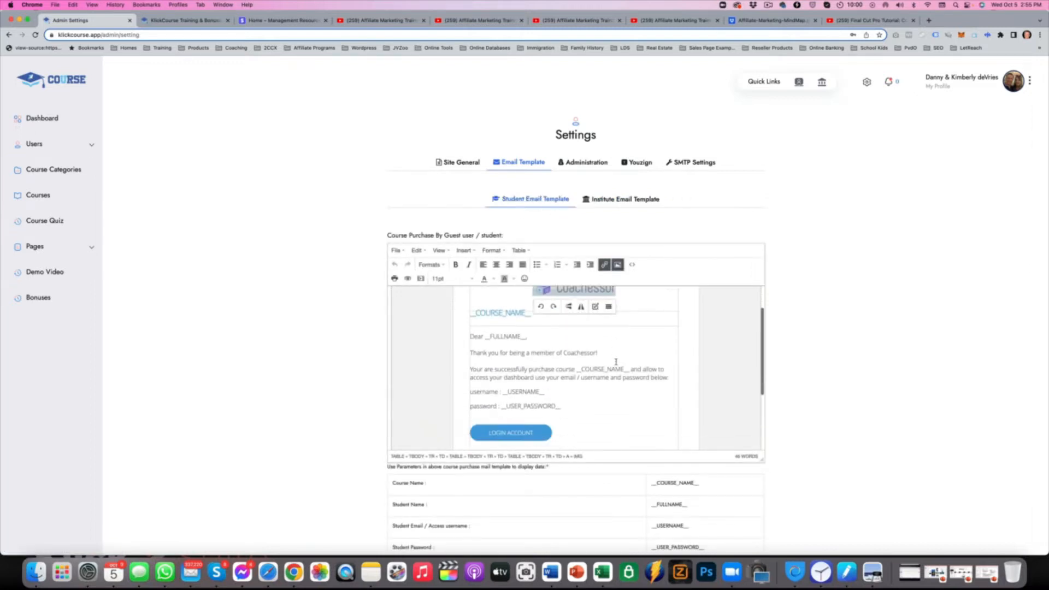
scroll(597, 323, down, 5)
scroll(597, 330, down, 10)
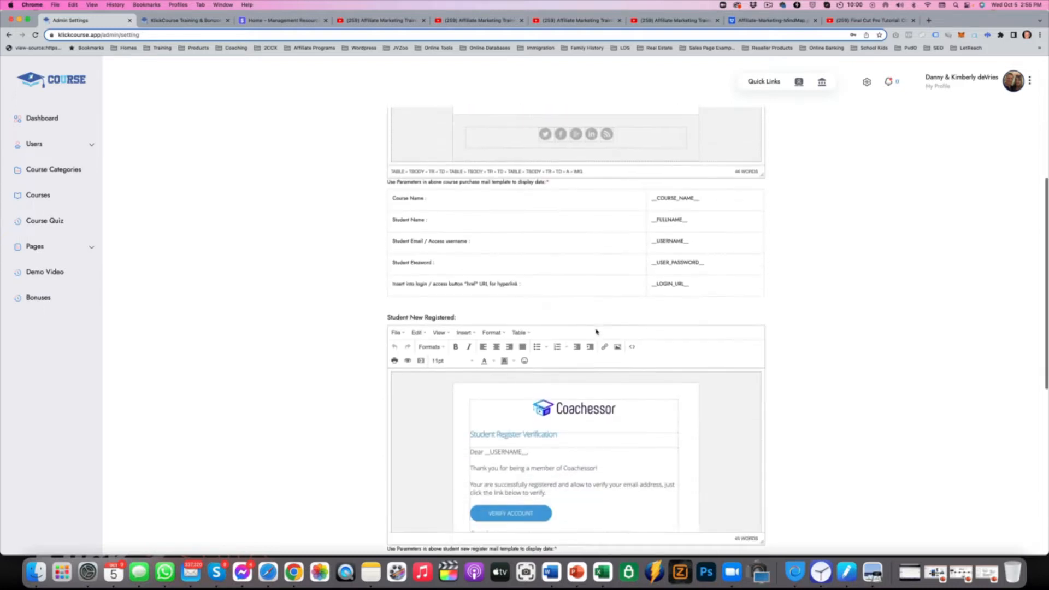
scroll(594, 331, down, 10)
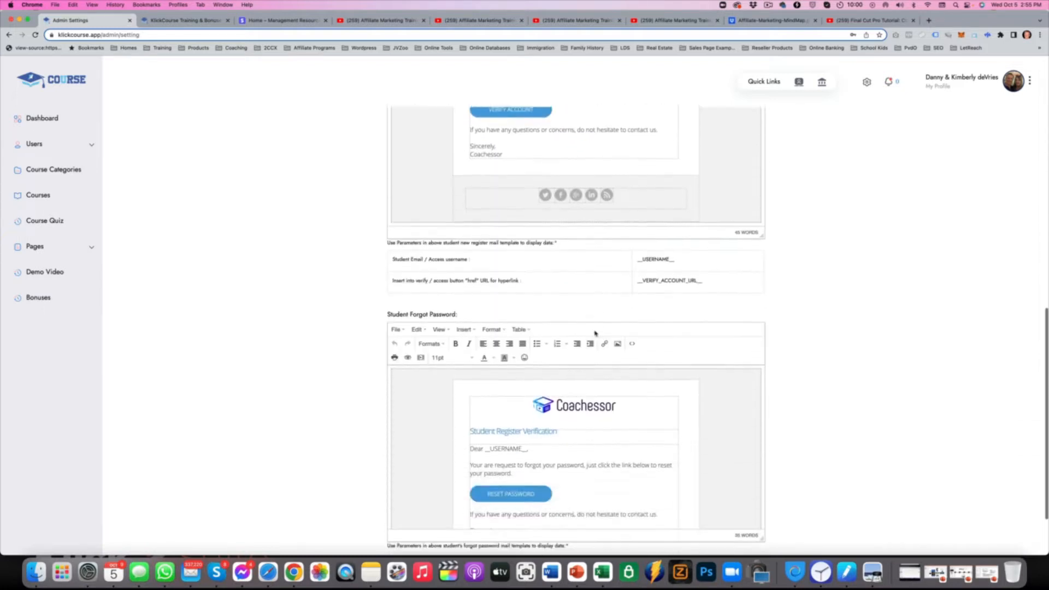
scroll(594, 331, up, 15)
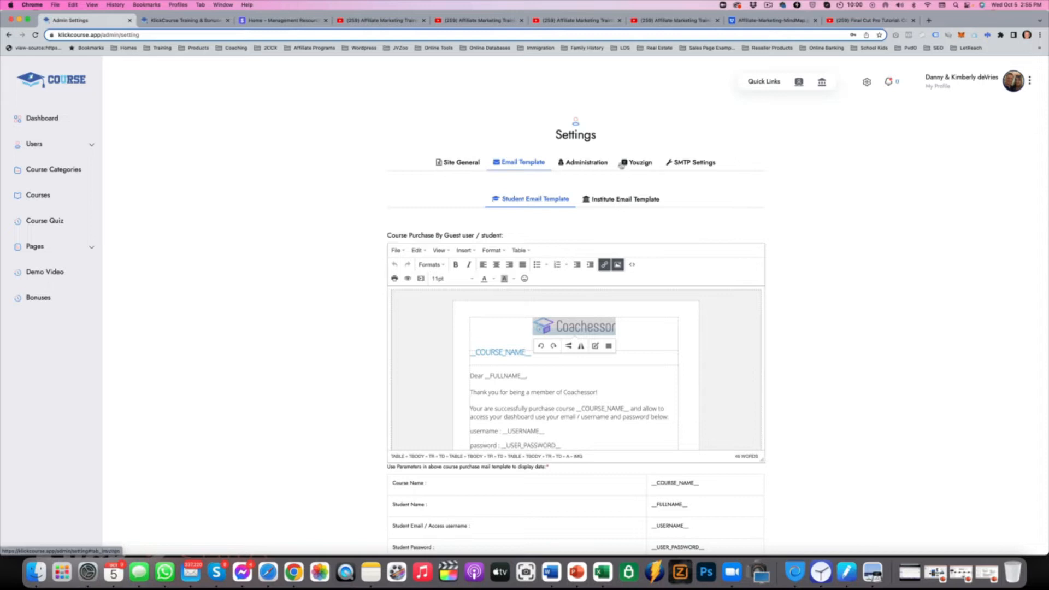
Review the host, port and username fields in the SMTP settings.
click(694, 166)
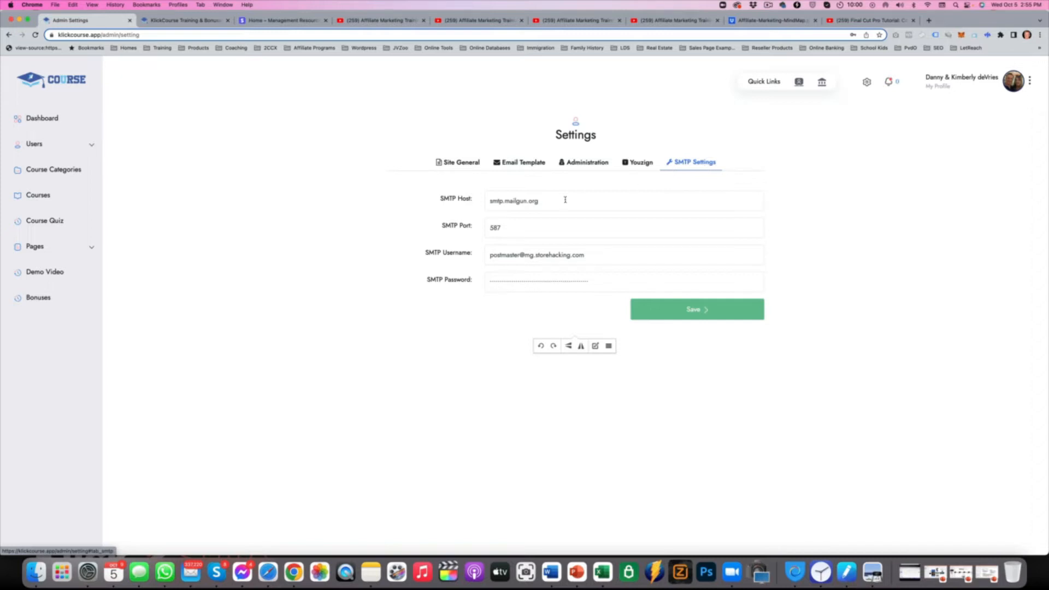
drag(546, 201, 479, 203)
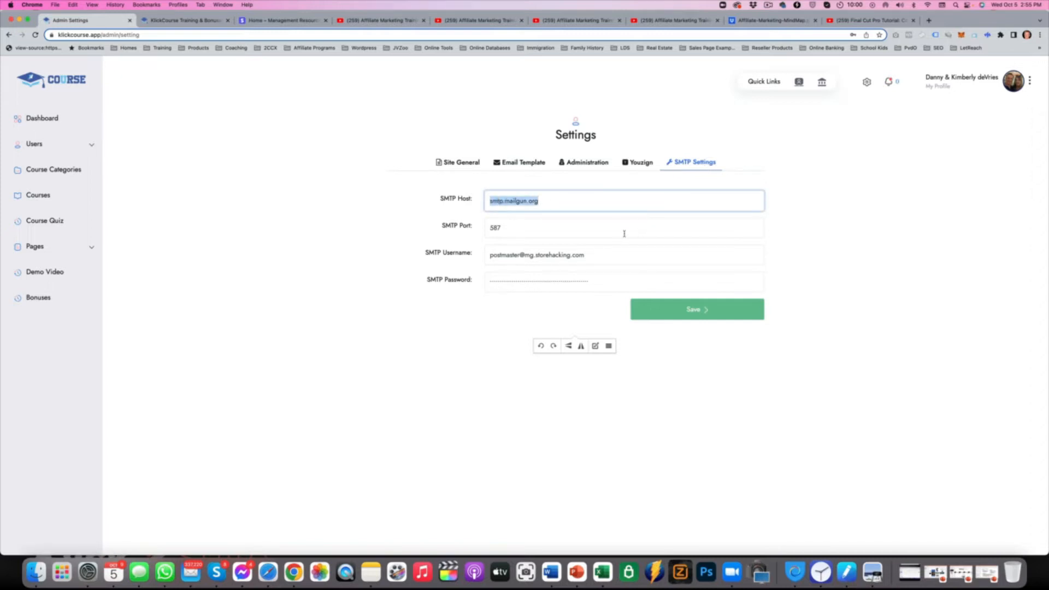
double_click(542, 231)
click(601, 255)
drag(568, 255, 474, 258)
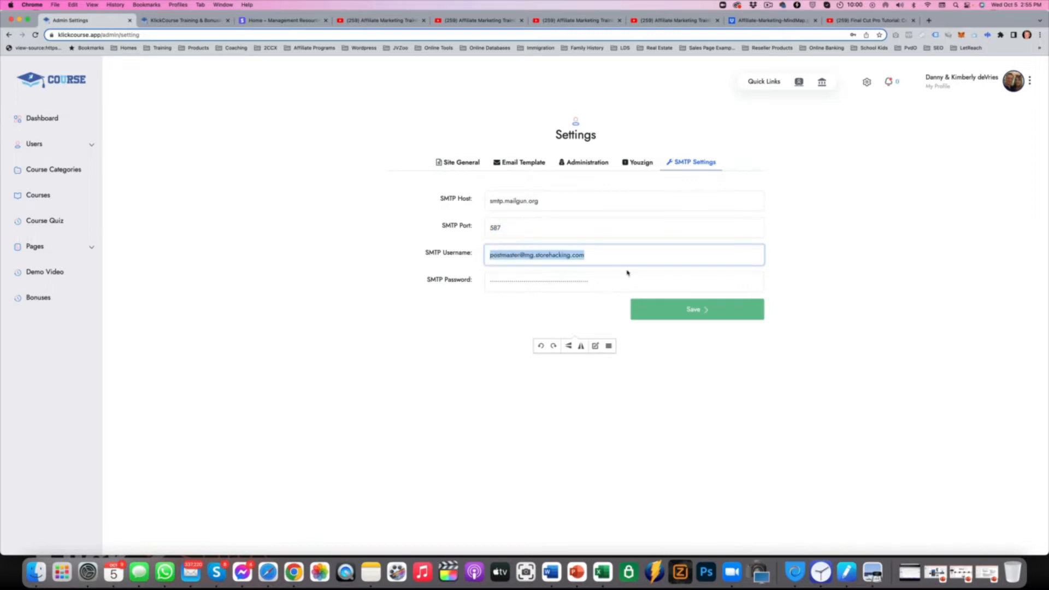
click(585, 200)
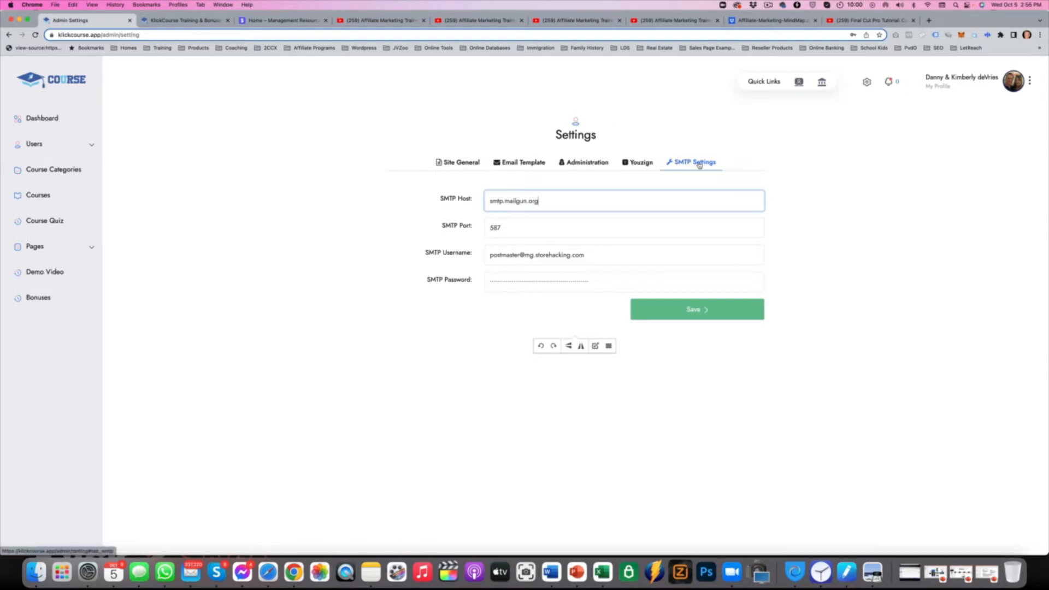
Set the Course Purchase Credit in the Administration settings to 5.
click(583, 163)
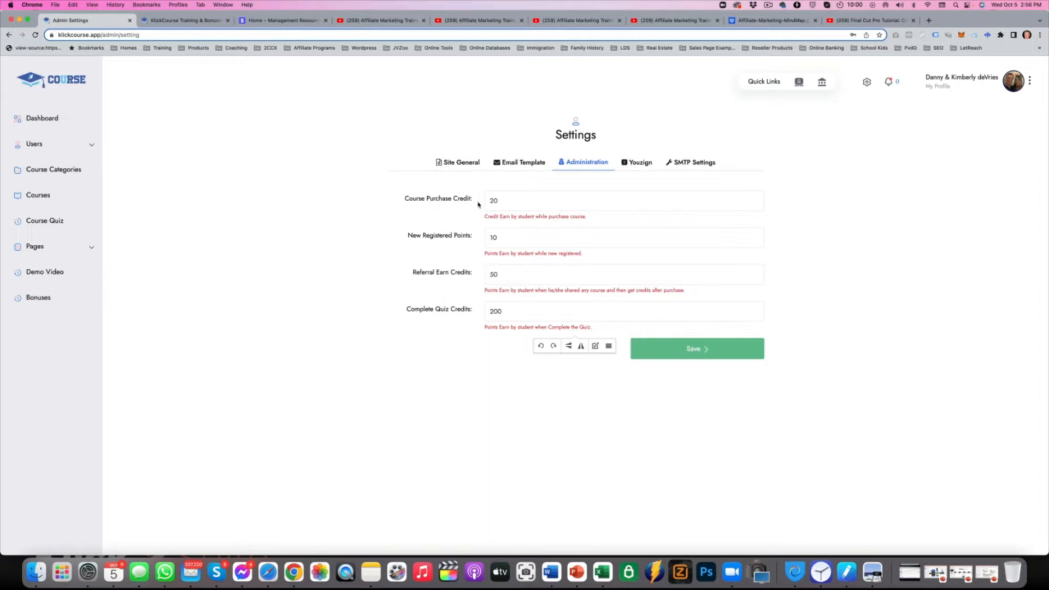
double_click(496, 200)
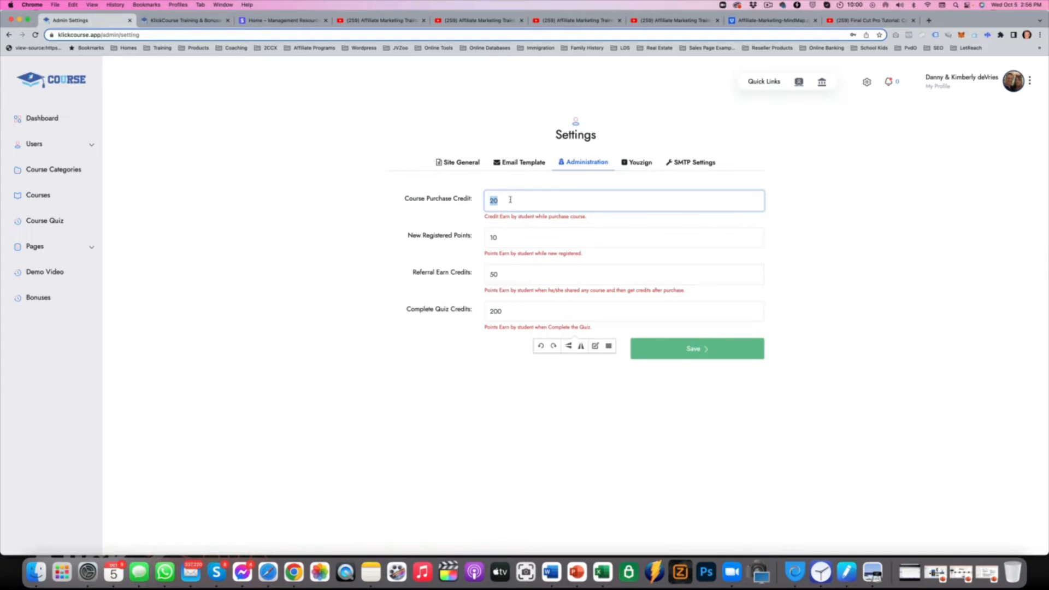
click(498, 200)
drag(509, 201, 455, 203)
text(5)
click(592, 228)
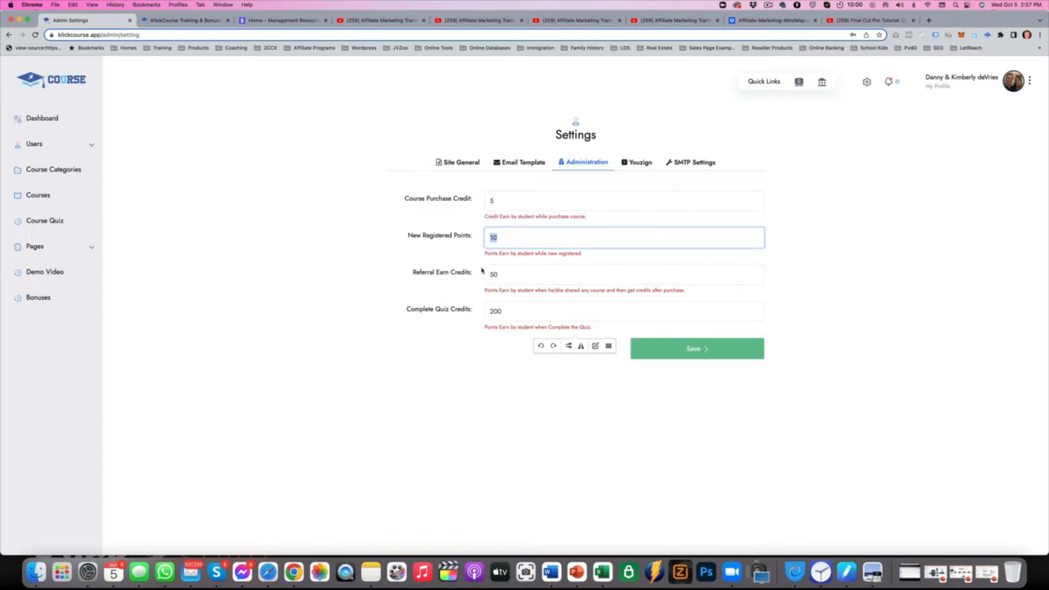
Set the Referral Earn Credits to 25 and select the existing Complete Quiz Credits value.
key(Tab)
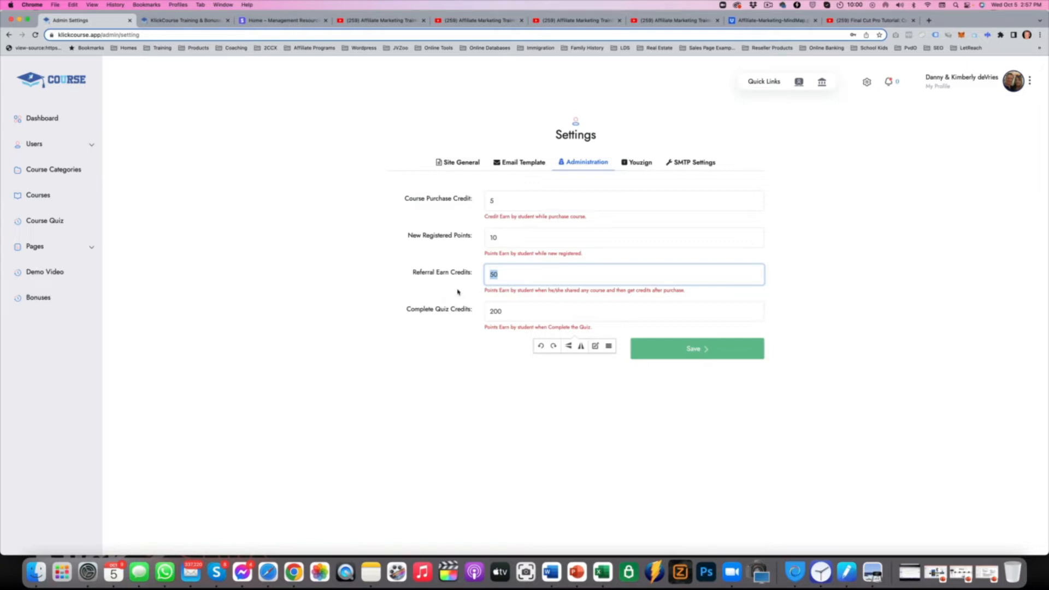
text(25)
click(533, 298)
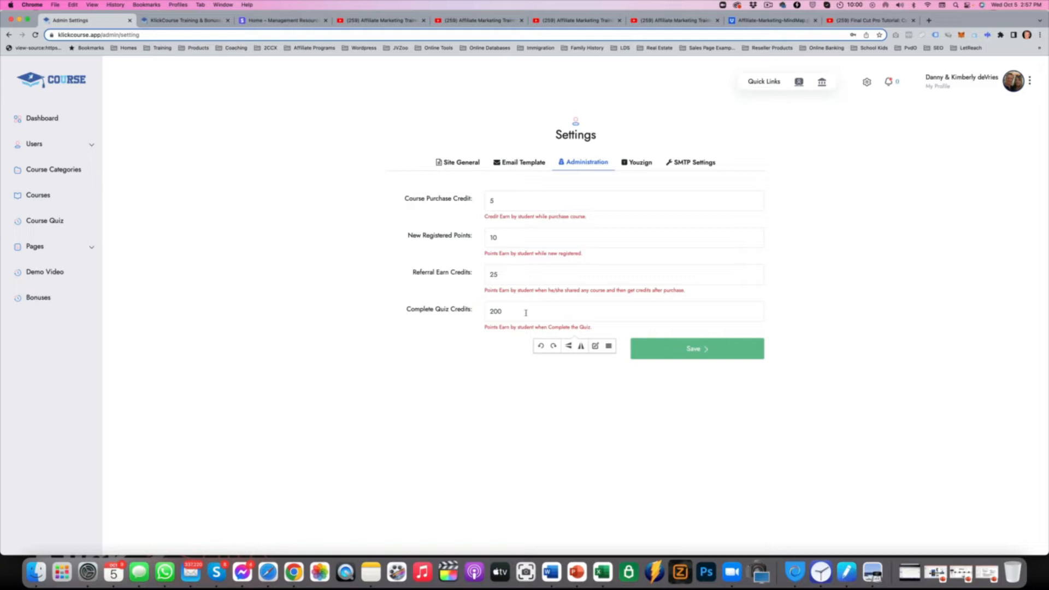
drag(526, 312, 482, 316)
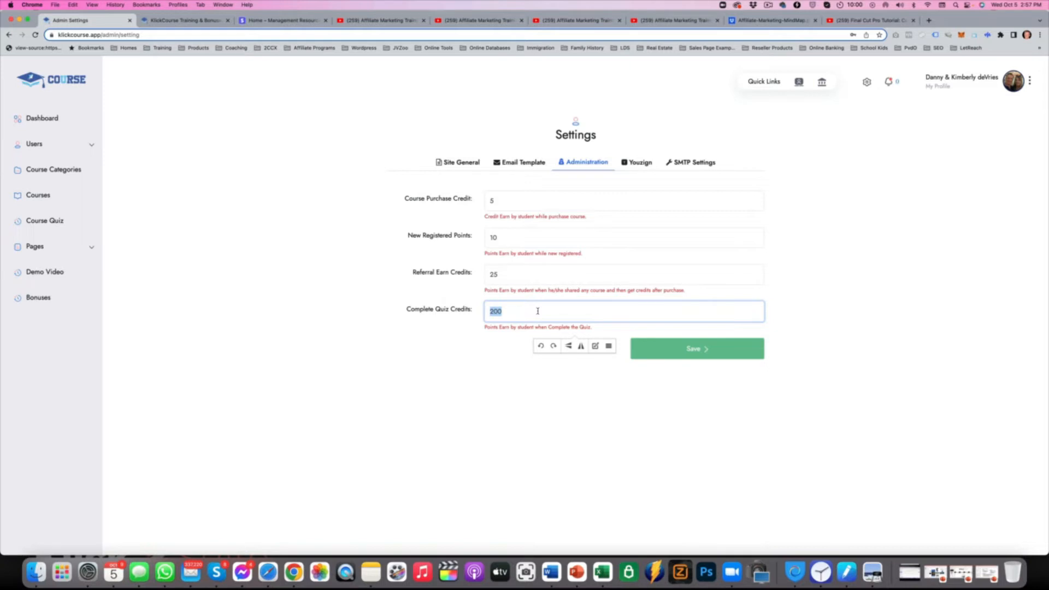
Open the Webinar That SELL! course on the student site and go to its purchase page.
click(181, 20)
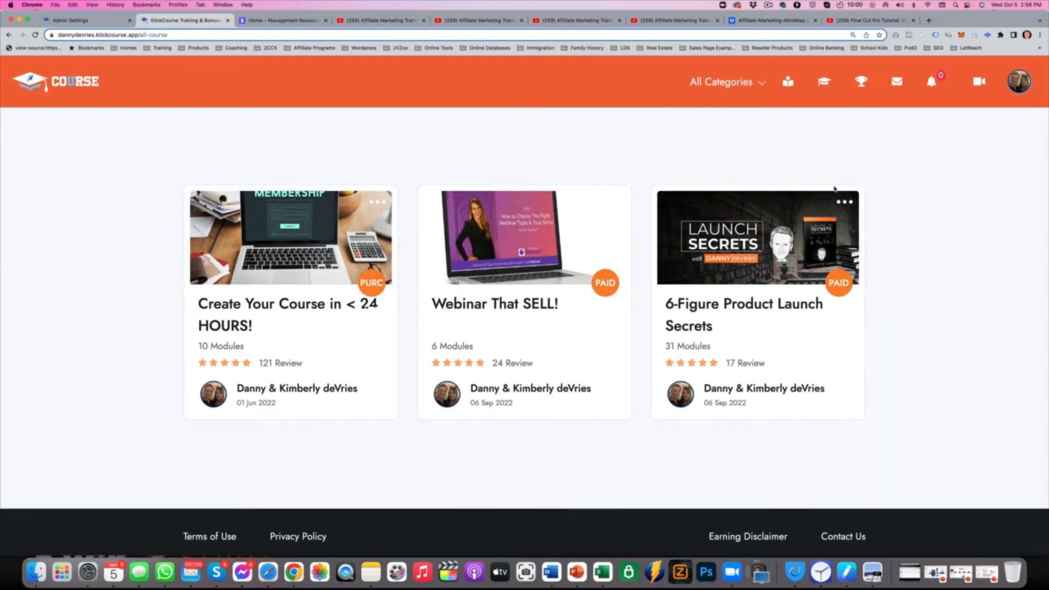
click(503, 307)
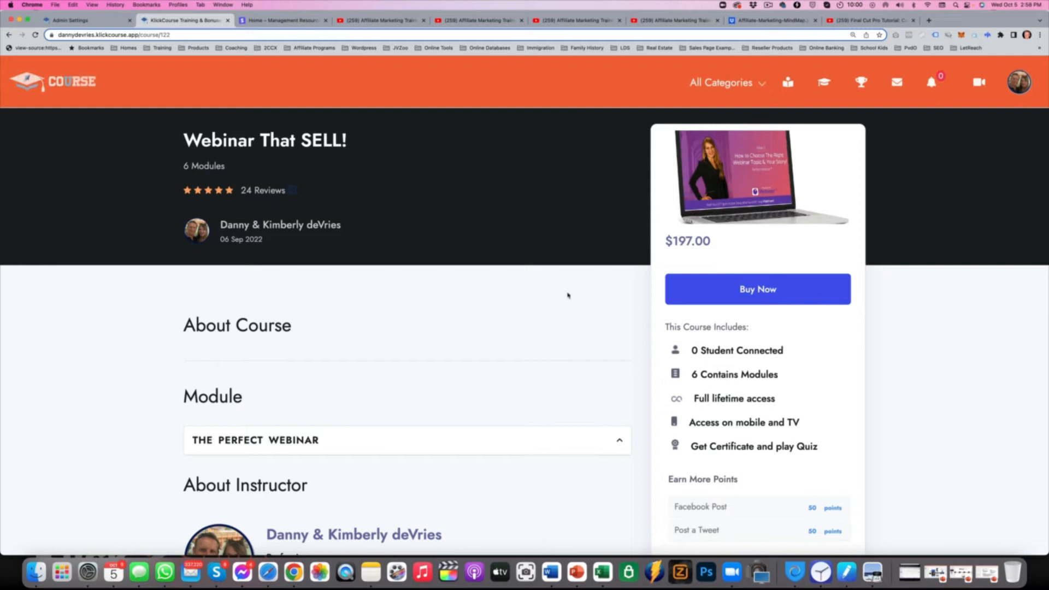
click(747, 289)
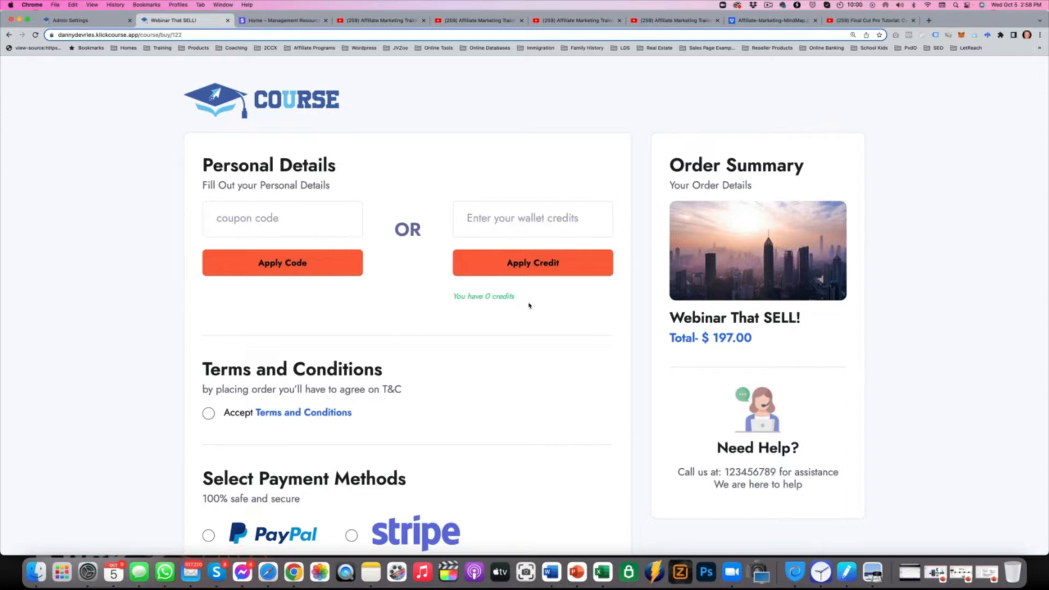
Examine the wallet credit option, order total and payment methods on the course's purchase page.
drag(517, 300, 437, 298)
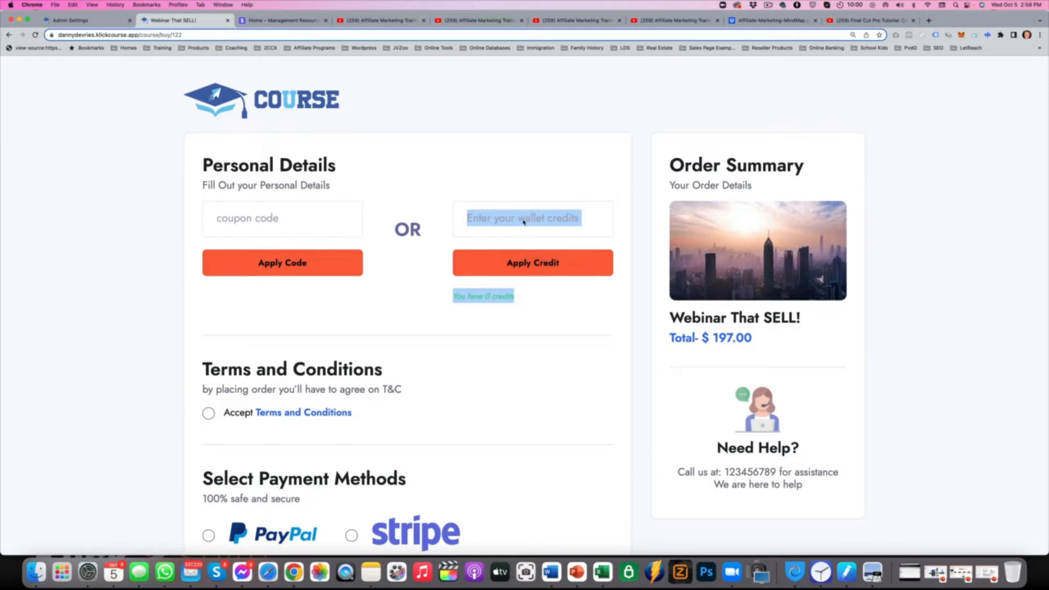
click(484, 219)
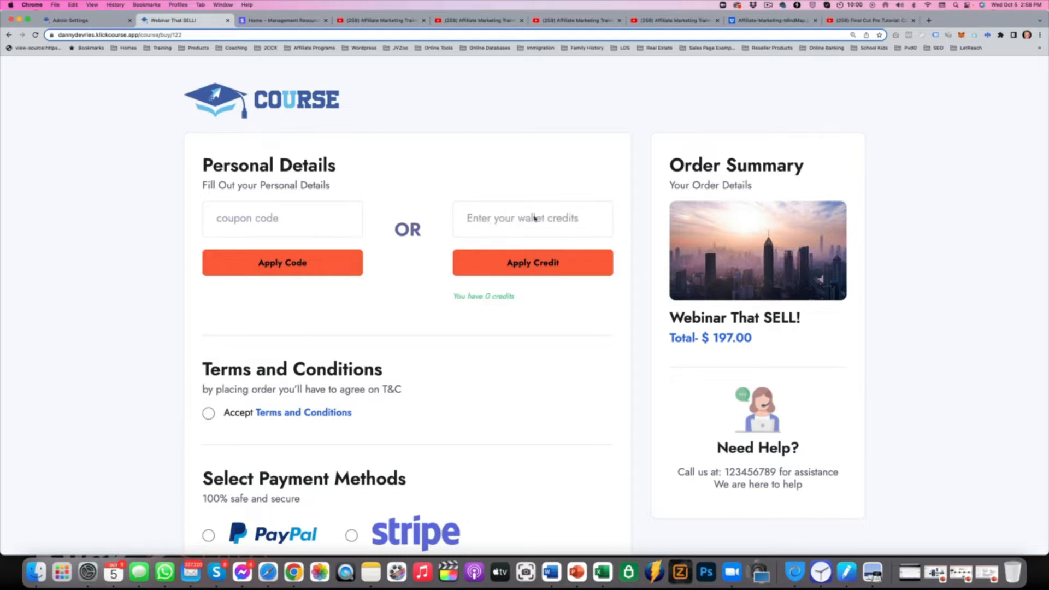
click(533, 266)
drag(714, 337, 772, 337)
scroll(369, 371, down, 1)
scroll(368, 372, down, 1)
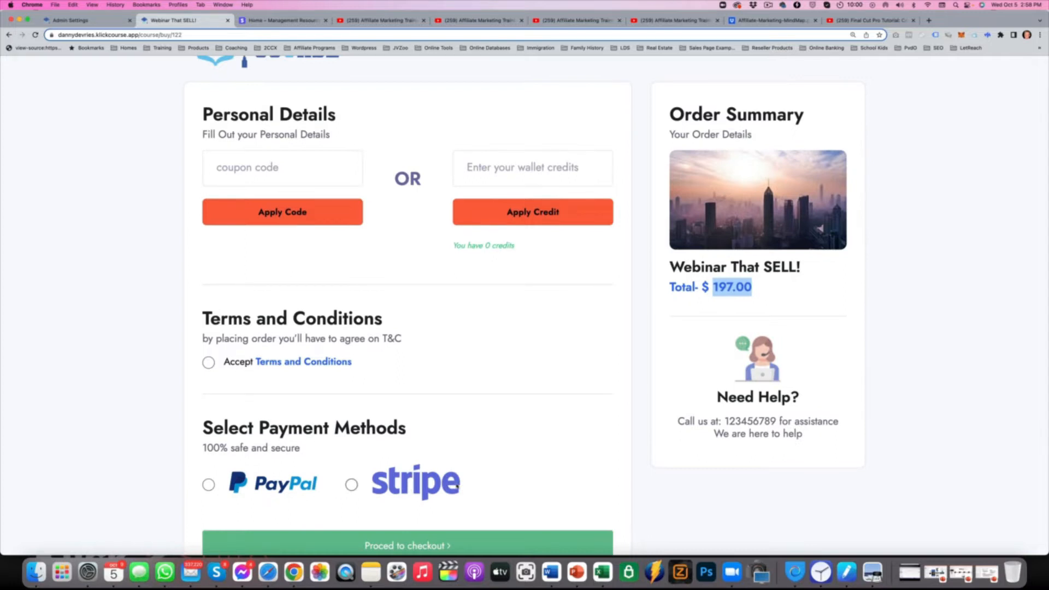
scroll(503, 449, down, 1)
scroll(502, 447, up, 3)
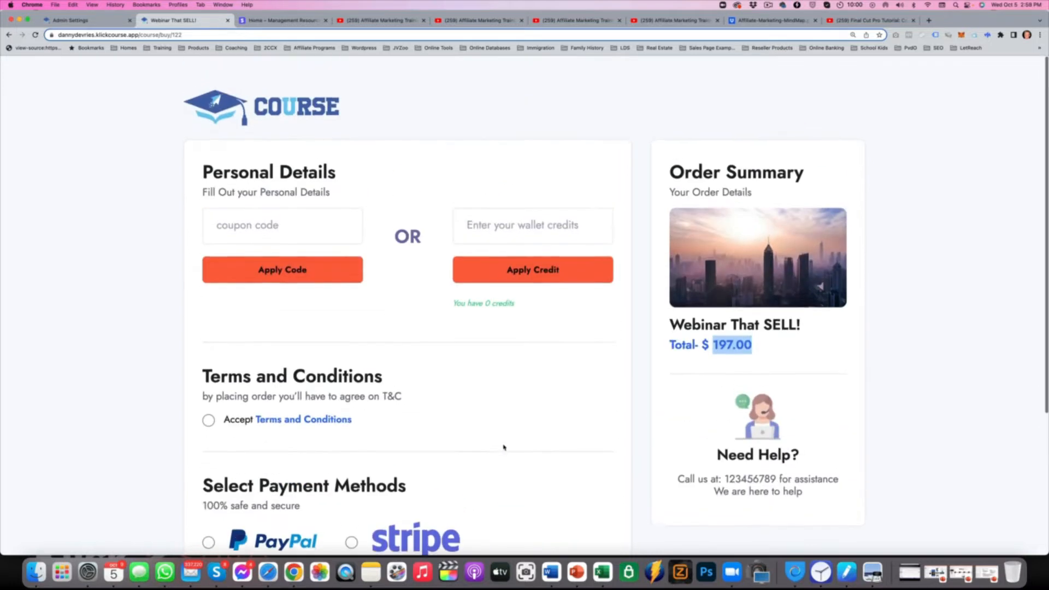
Return to the admin settings and view the Youzign and SMTP settings.
click(76, 24)
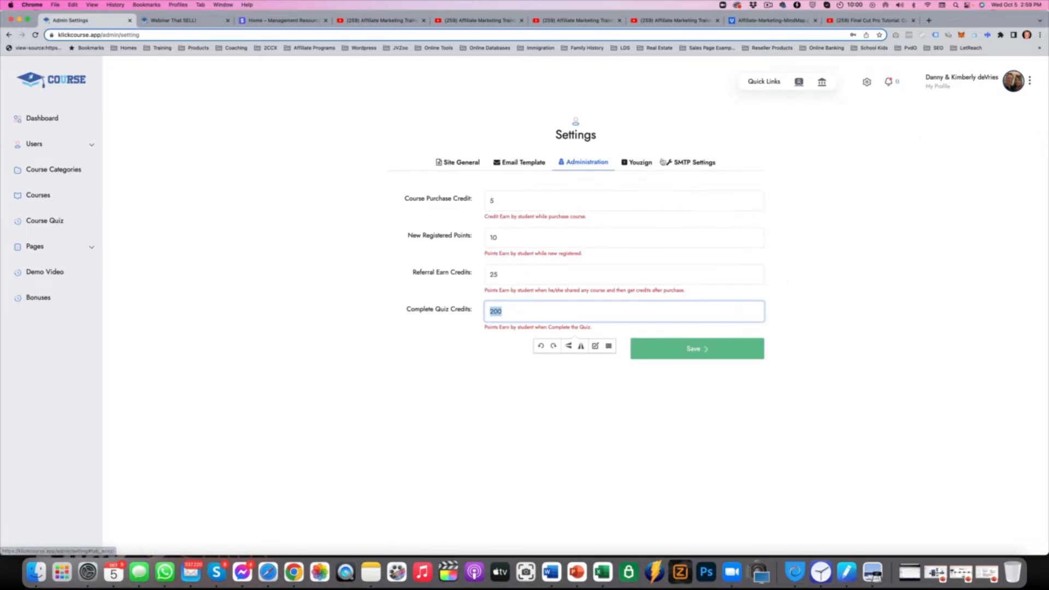
click(640, 164)
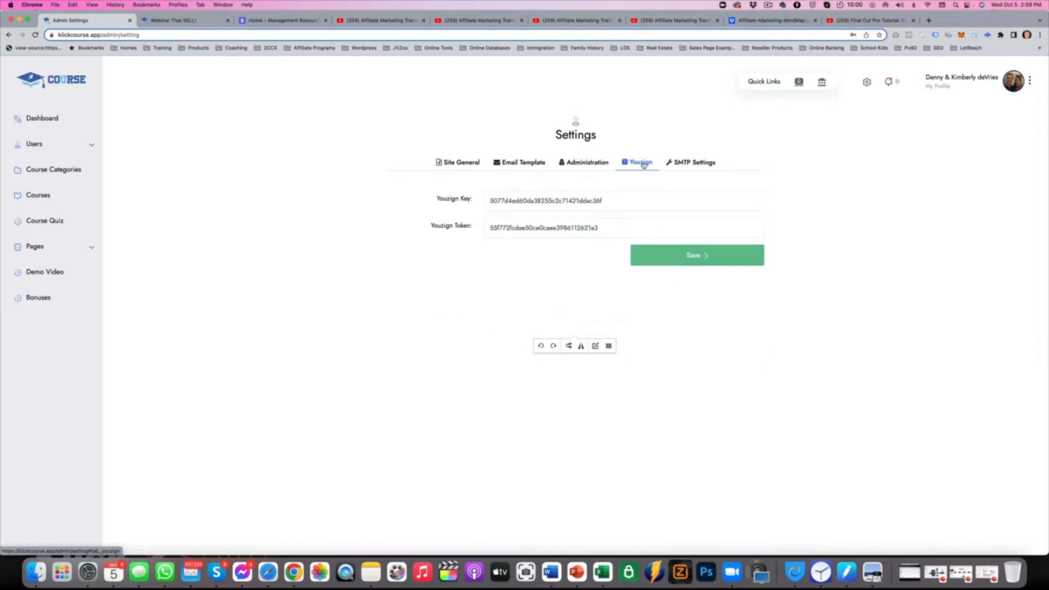
click(691, 165)
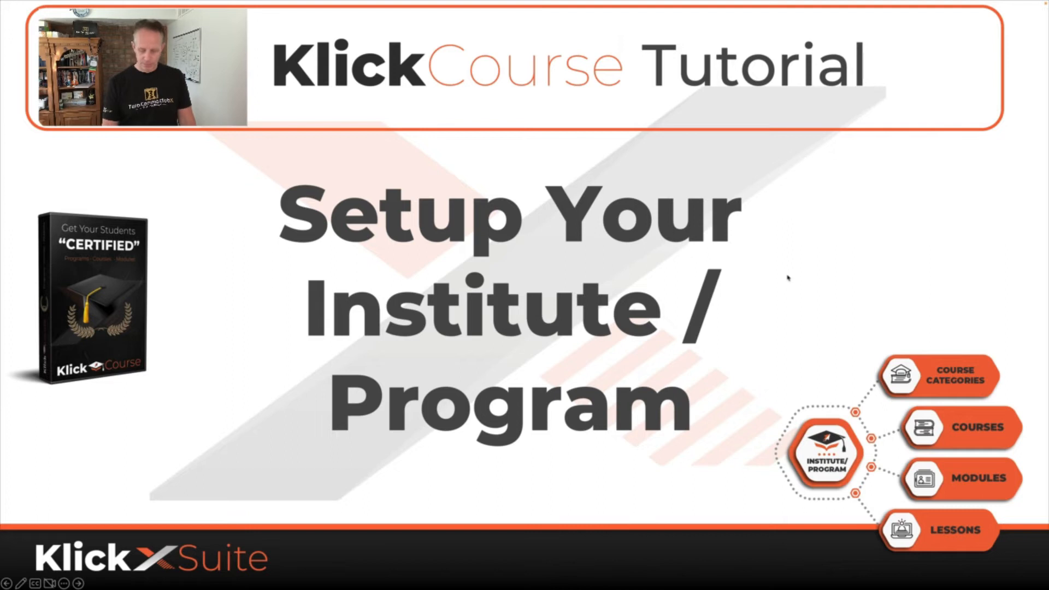
Switch to the admin dashboard in Chrome, list the institutes and open the Memberships institute for editing.
key(super+Tab)
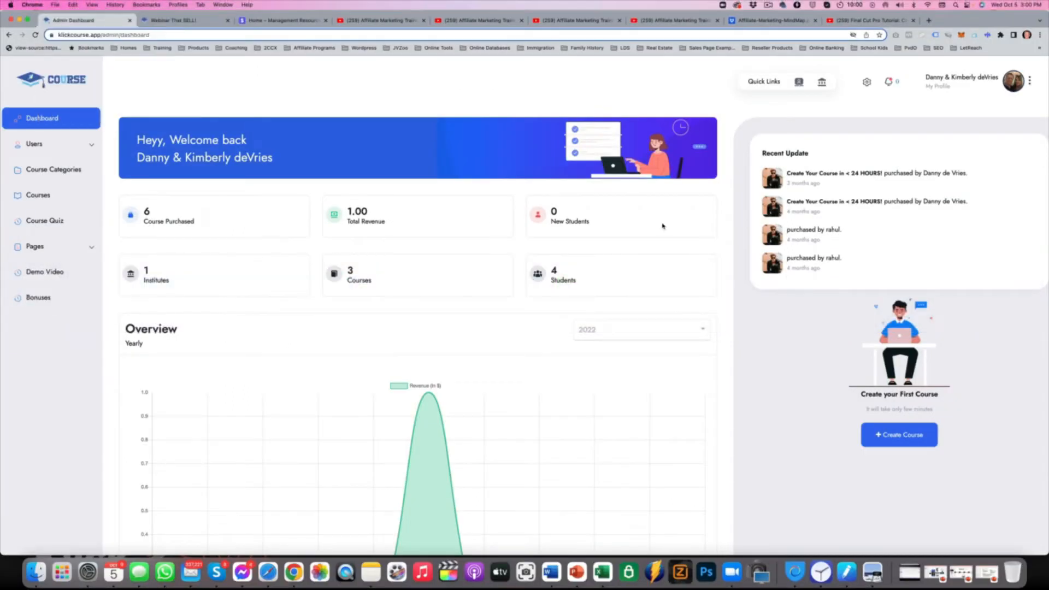
click(71, 148)
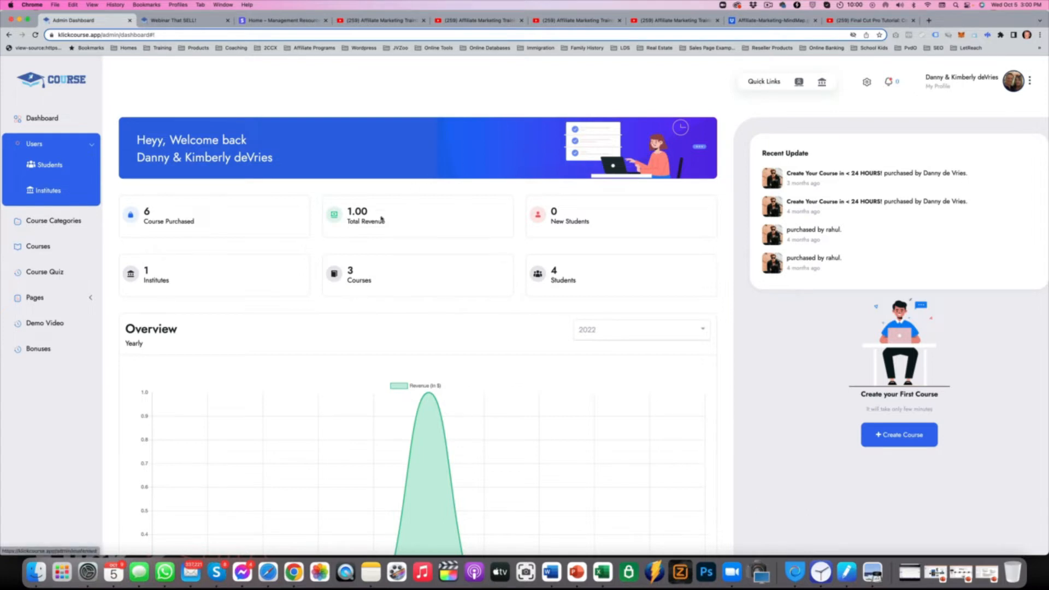
click(164, 279)
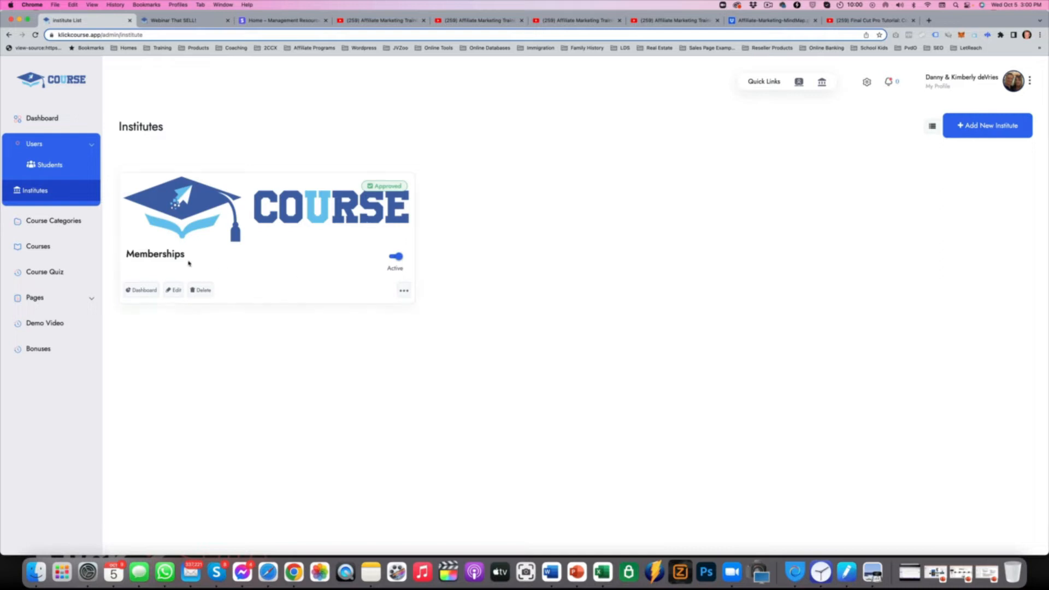
click(177, 295)
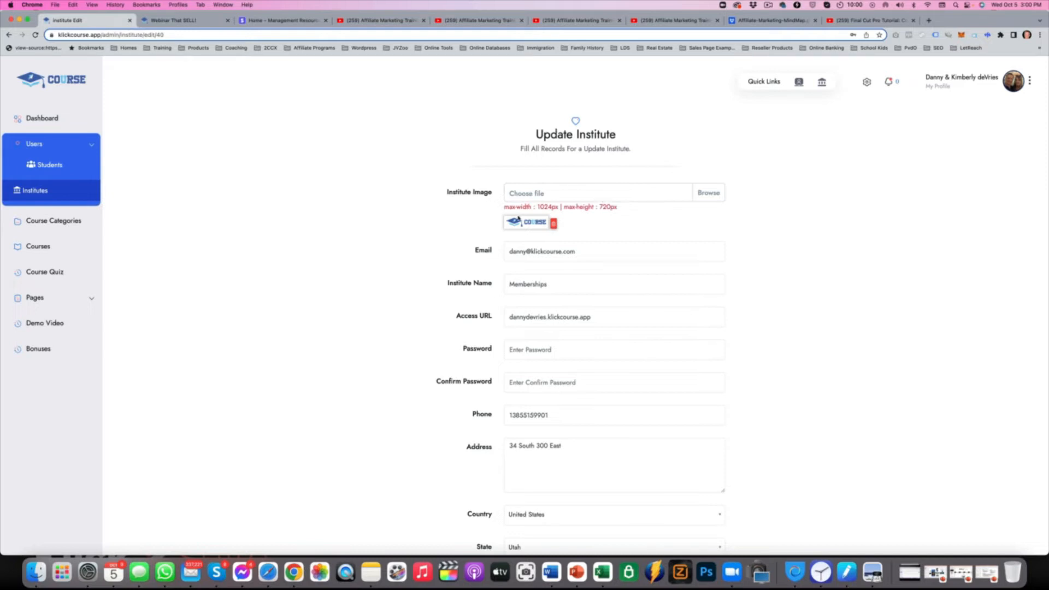
Review the institute's image size limits, email, name, access URL, password and remaining fields, and save the institute update.
drag(532, 207, 629, 212)
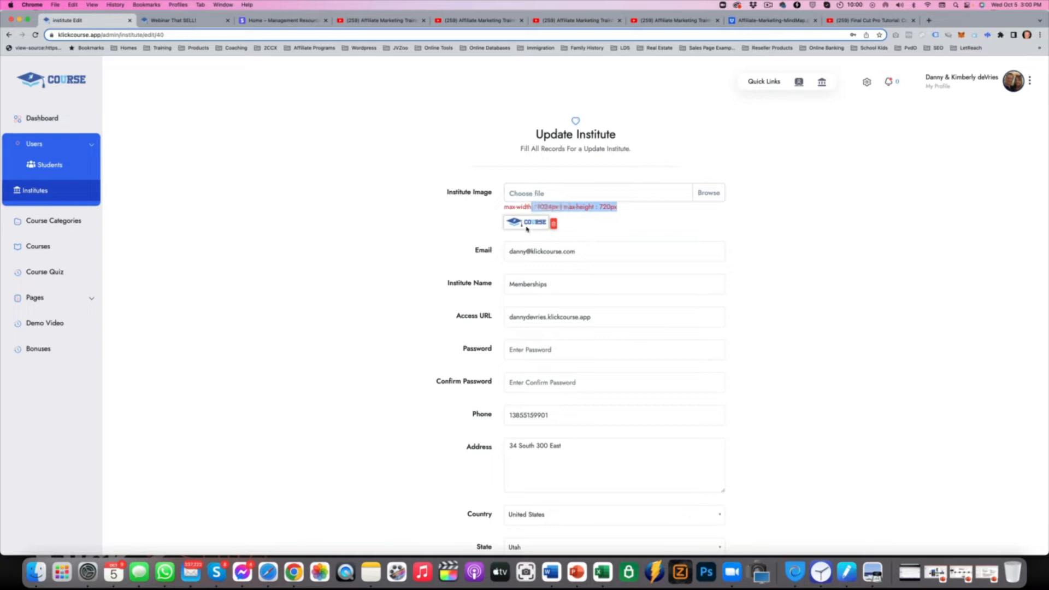
click(623, 209)
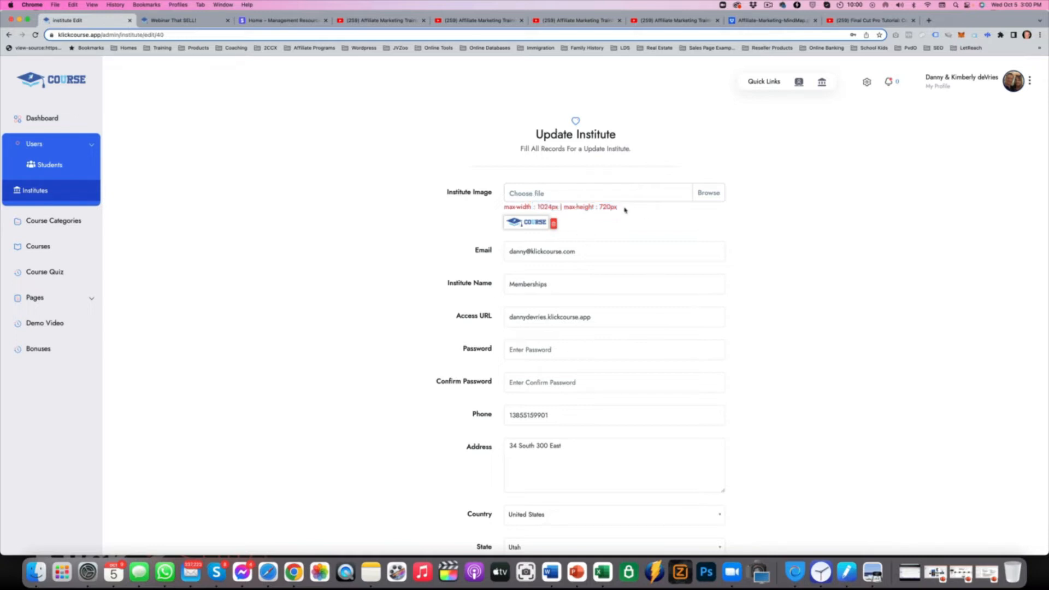
click(615, 250)
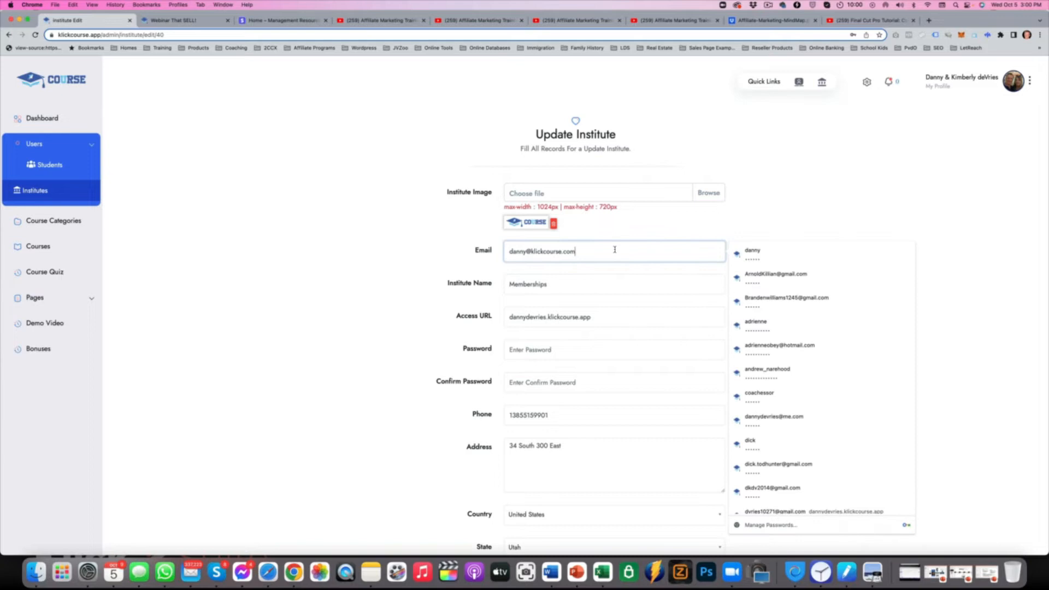
scroll(597, 261, down, 1)
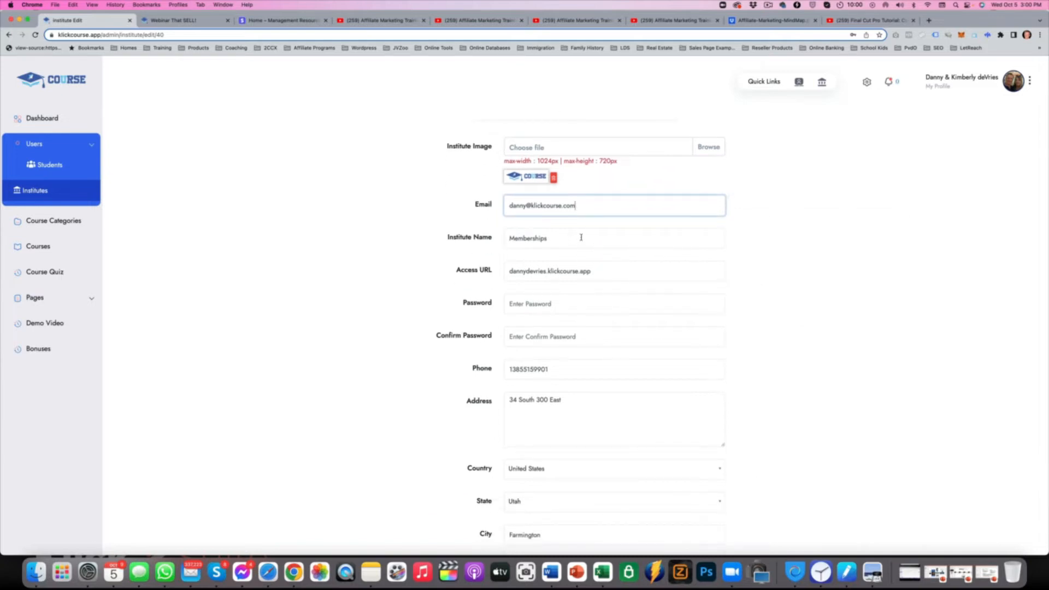
click(580, 237)
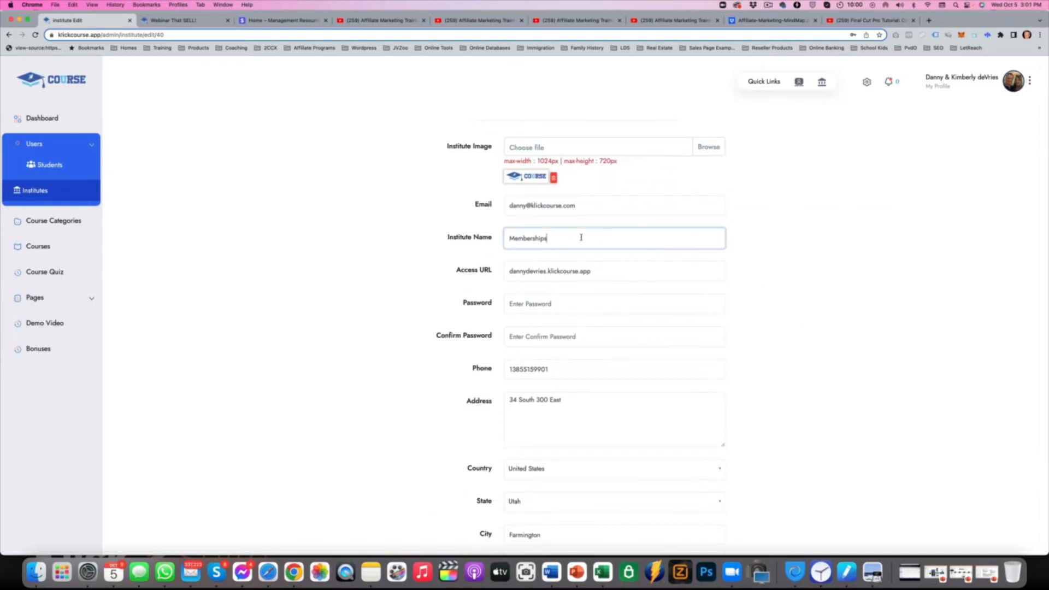
click(606, 270)
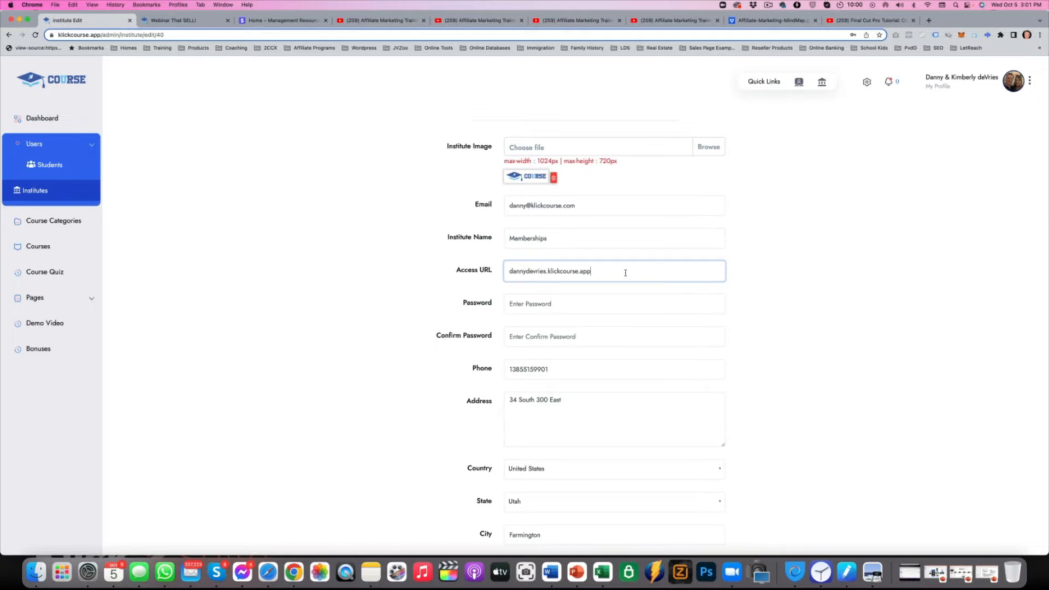
click(580, 303)
scroll(643, 290, down, 1)
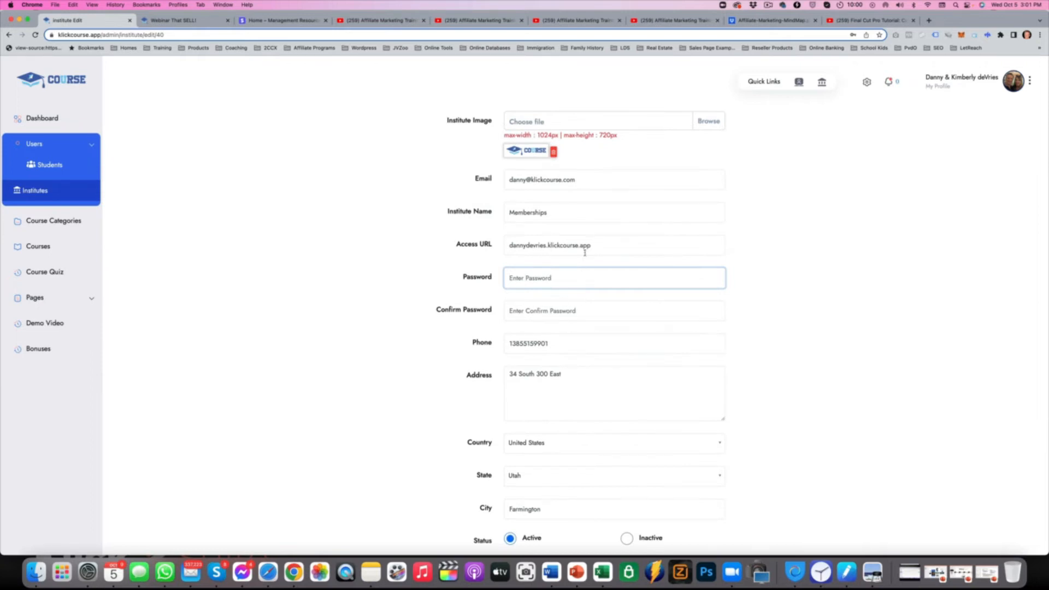
scroll(623, 343, down, 2)
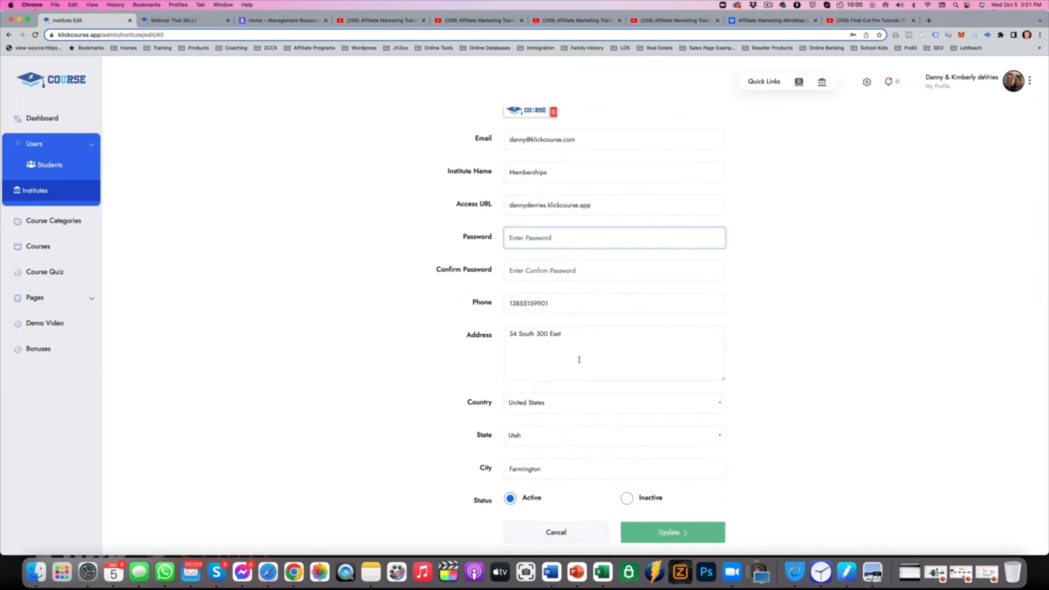
click(696, 542)
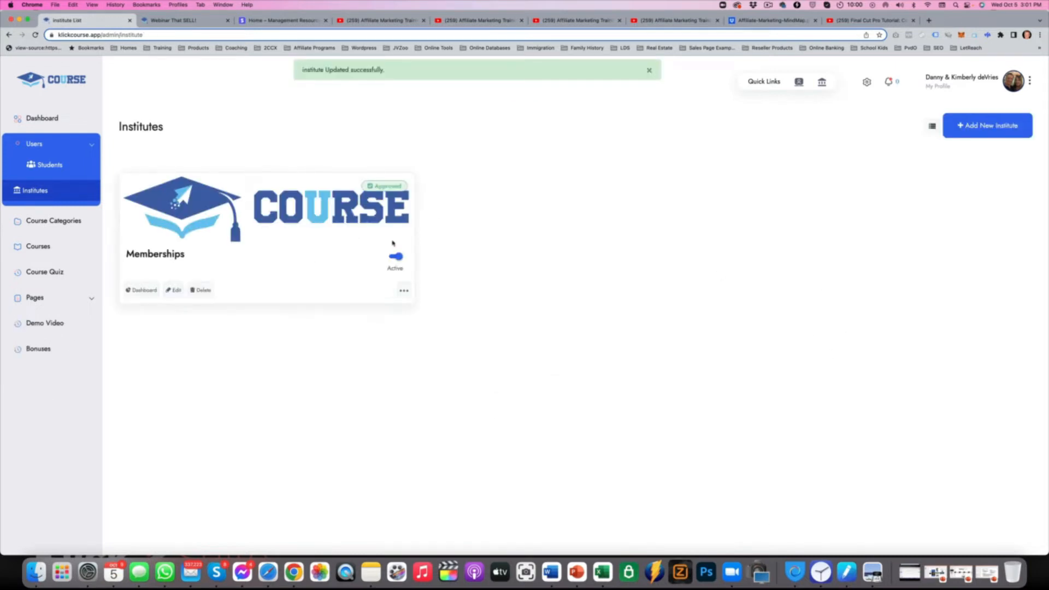
Check the Memberships institute's approval label, and view its student site and web address before closing the site.
click(383, 187)
click(383, 187)
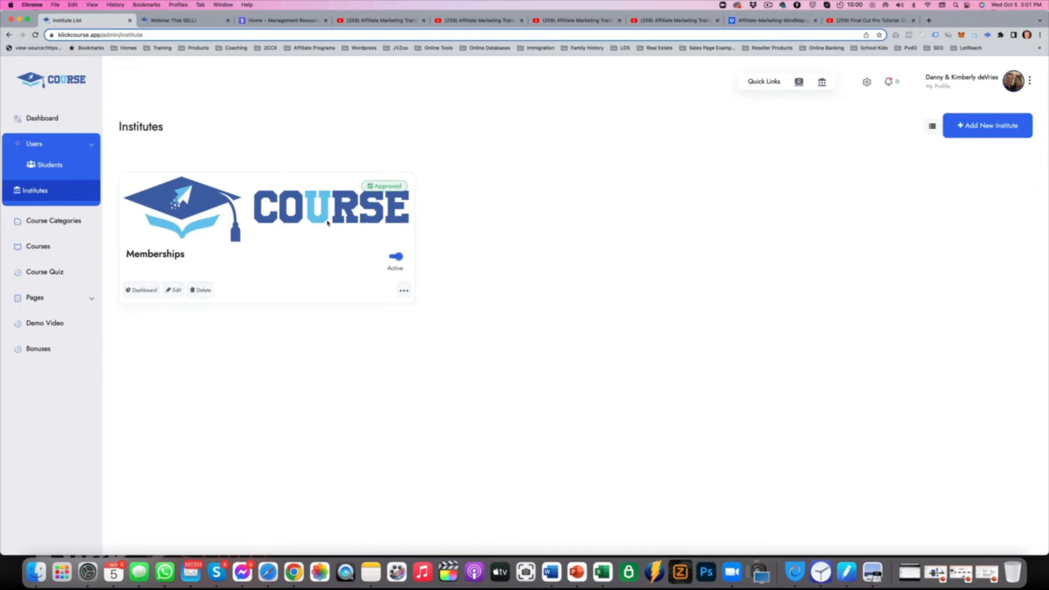
click(404, 291)
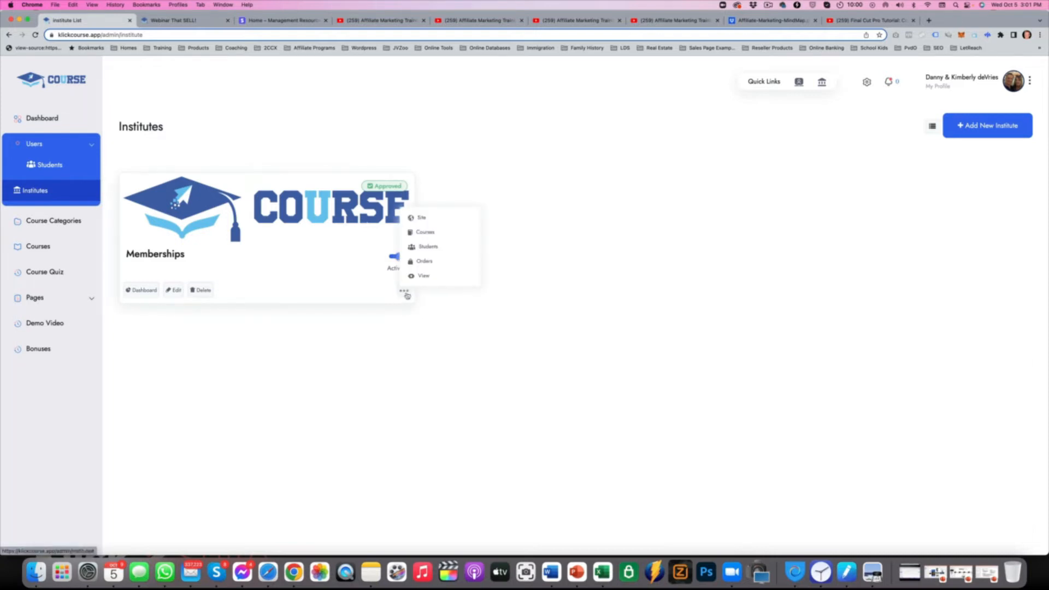
click(421, 219)
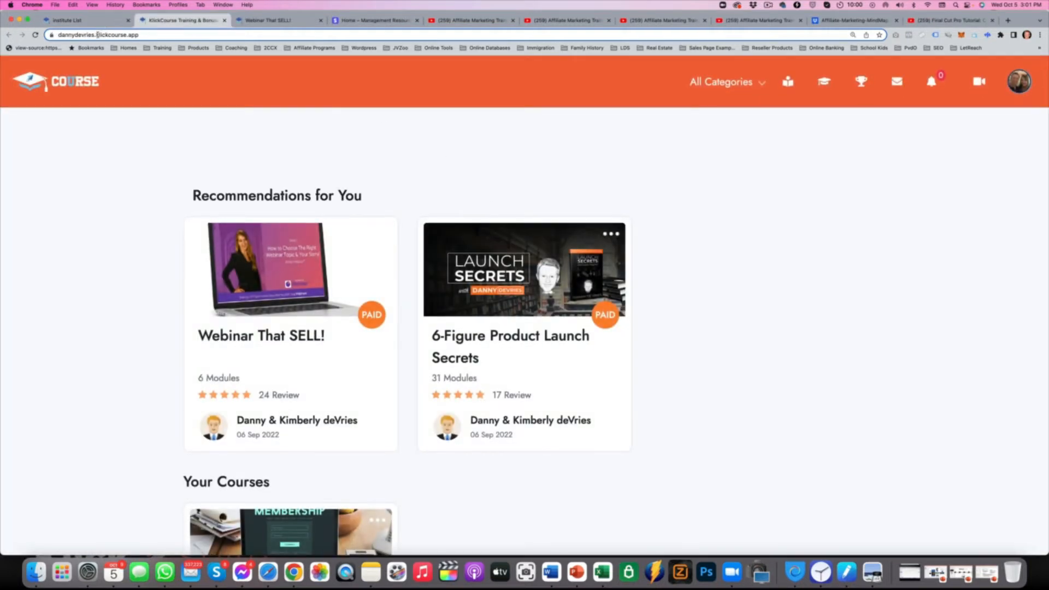
click(94, 35)
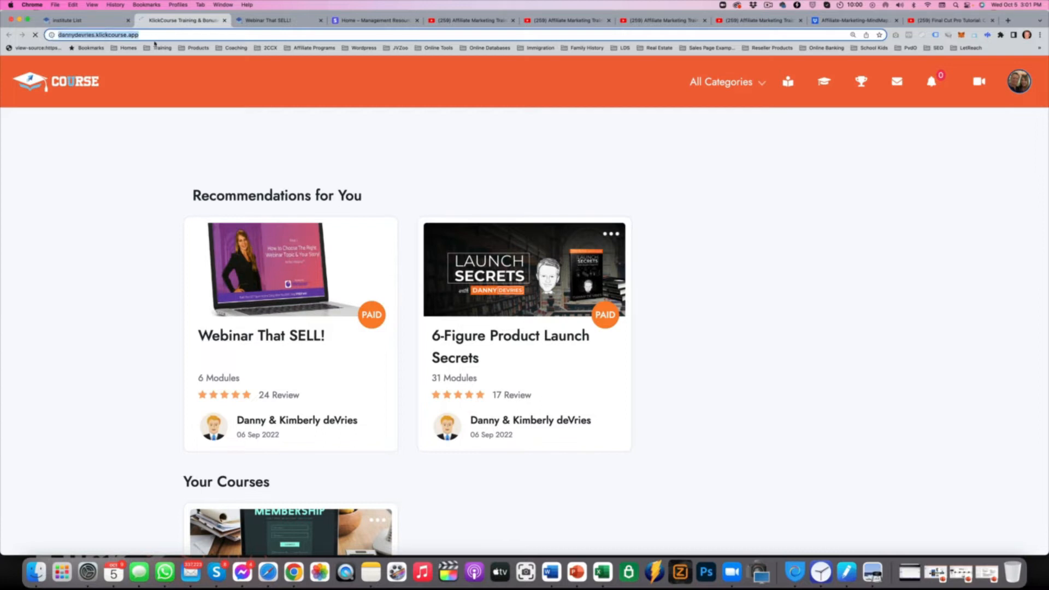
click(97, 35)
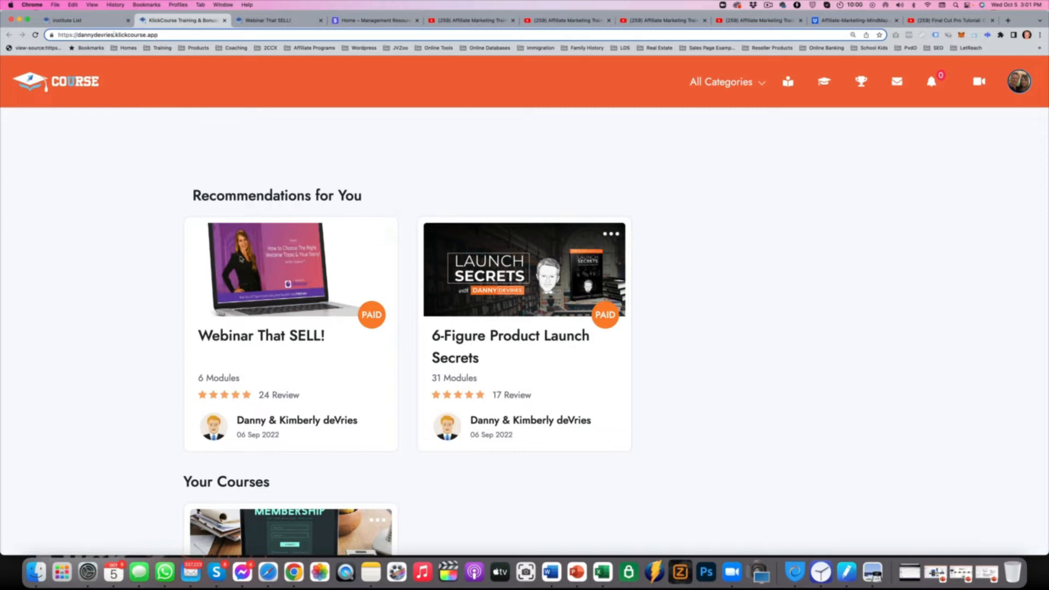
click(224, 20)
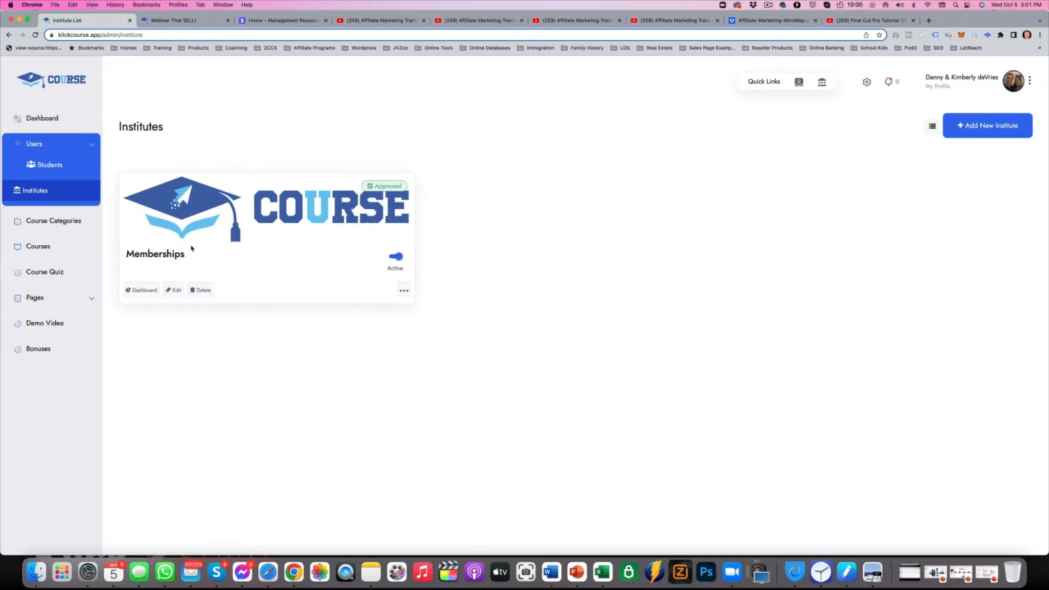
View the Memberships institute's dashboard, and reopen the institute's details for editing from the institute list.
click(143, 290)
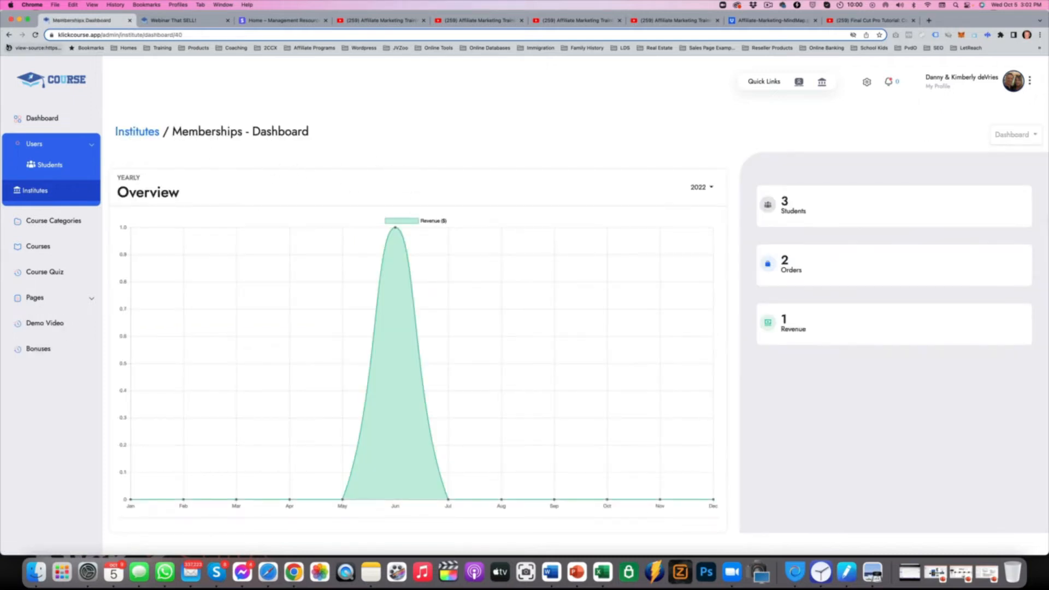
click(9, 35)
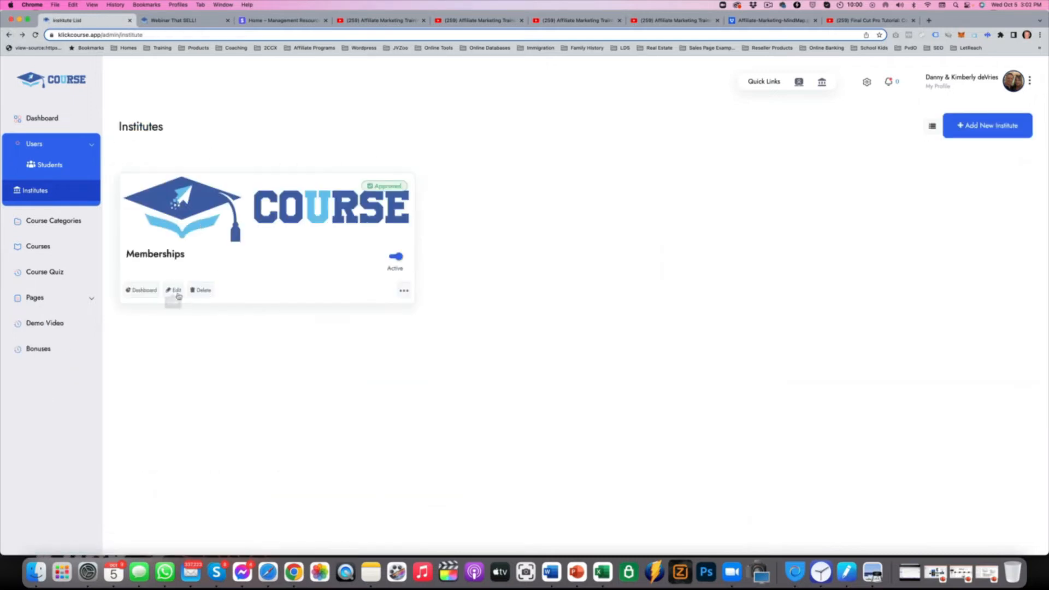
click(177, 294)
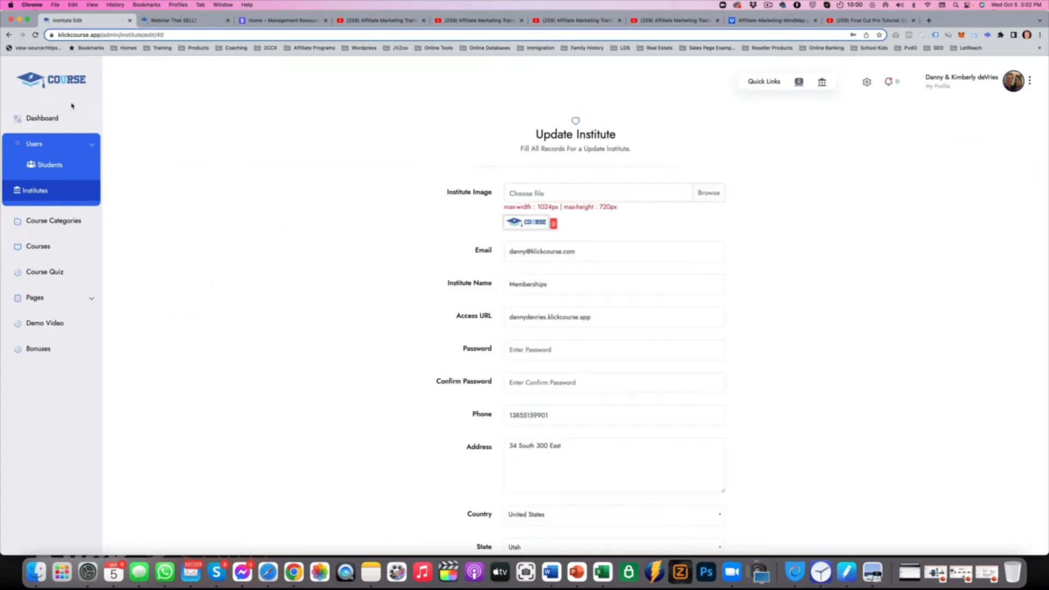
Return to the institute list and view the additional options available for the Memberships institute.
click(9, 34)
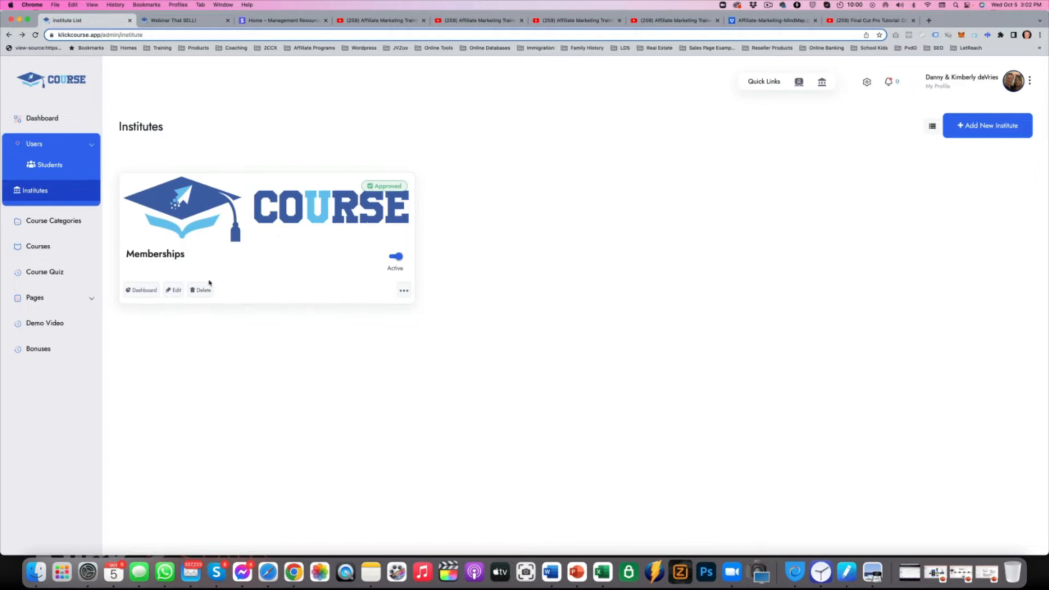
click(404, 292)
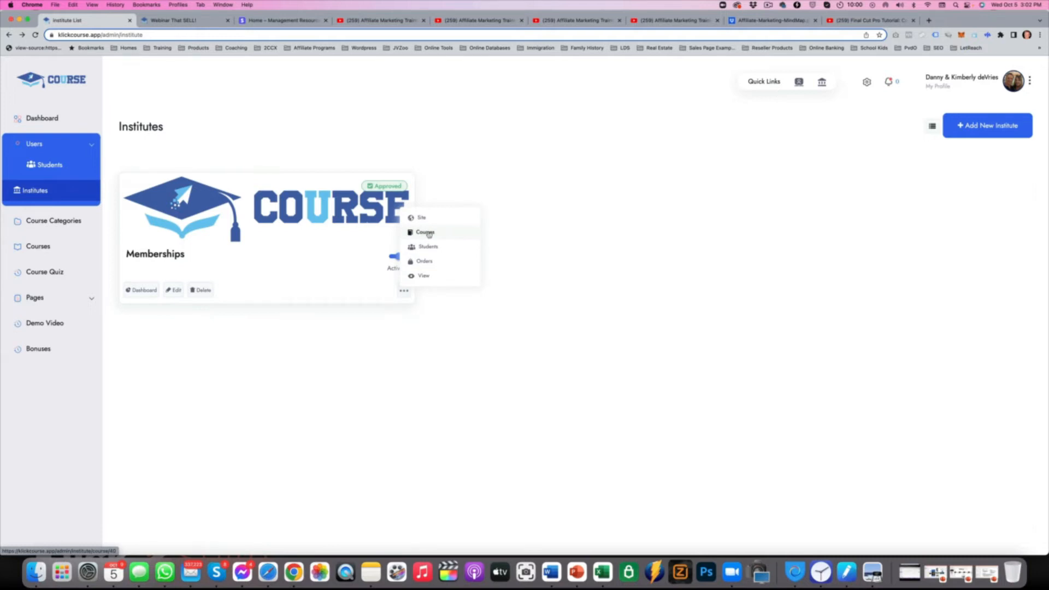
click(568, 240)
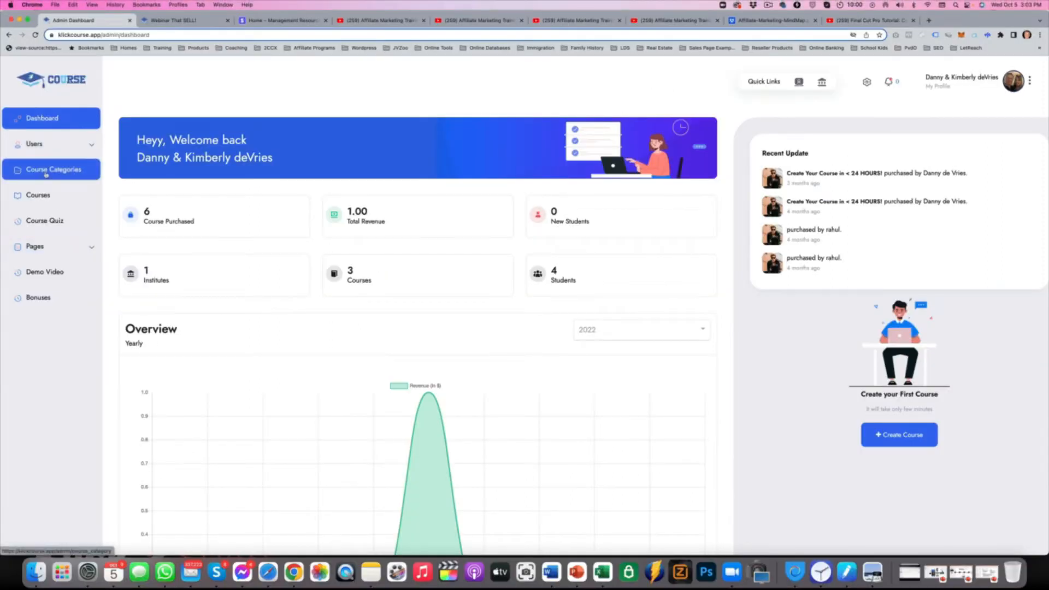
List the course categories, and view the category choices offered on the student site.
click(46, 173)
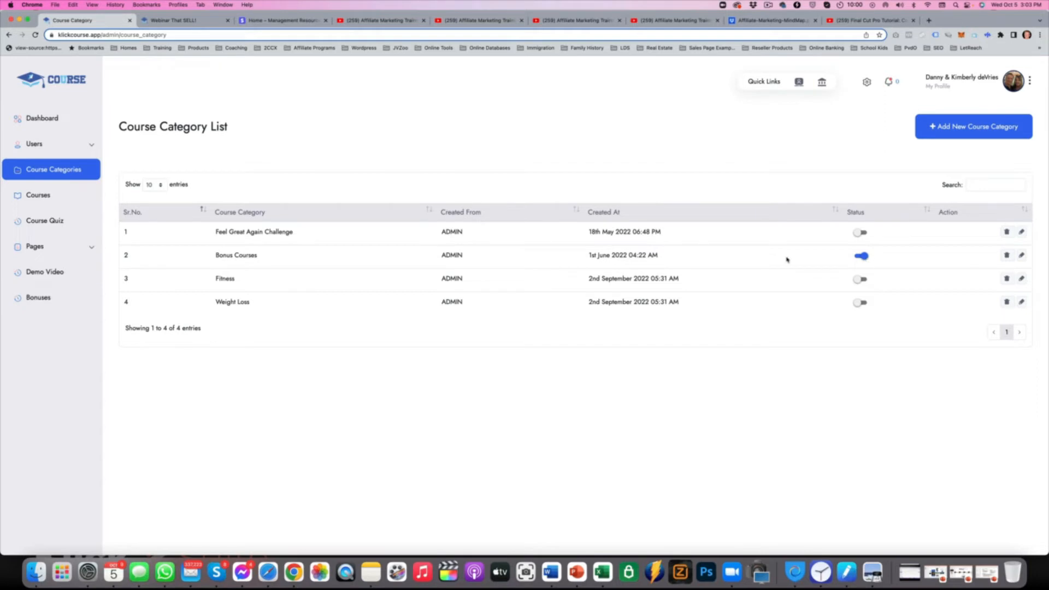
click(170, 22)
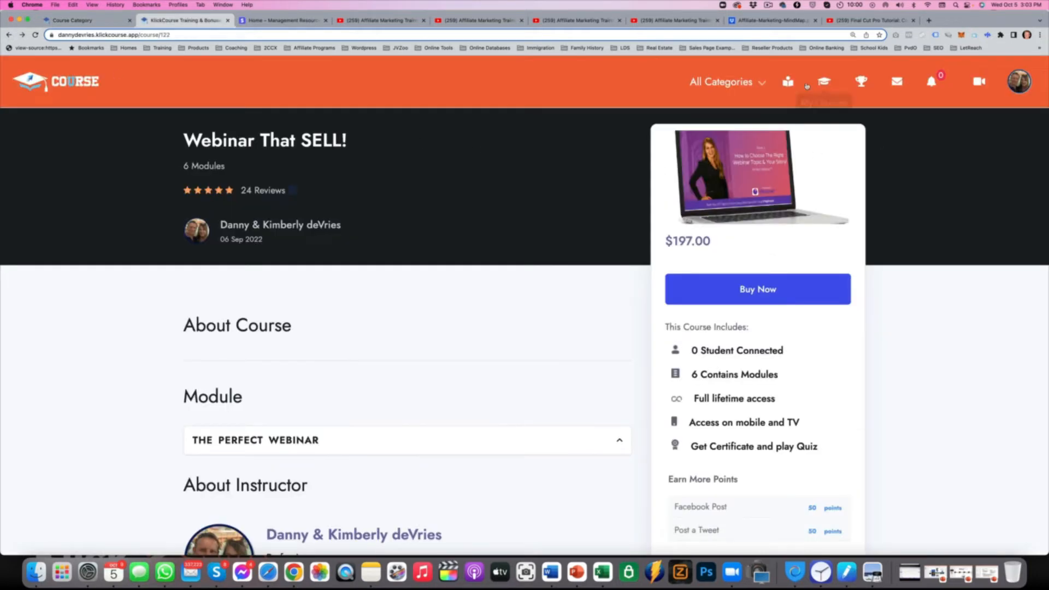
click(743, 85)
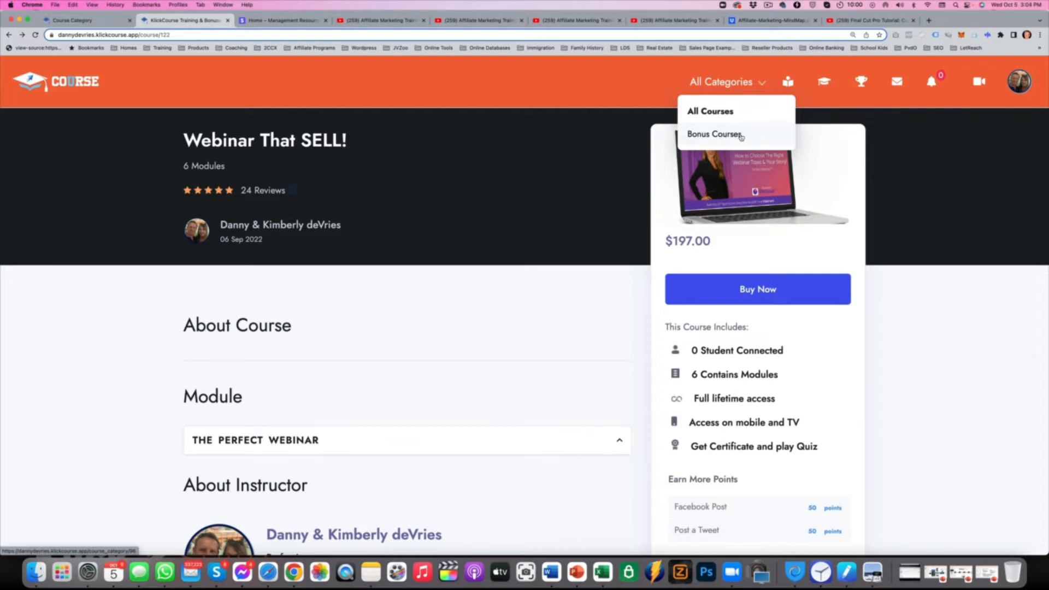
Briefly activate the Feel Great Again Challenge category to check it in the student site's category list, and deactivate it again.
click(84, 24)
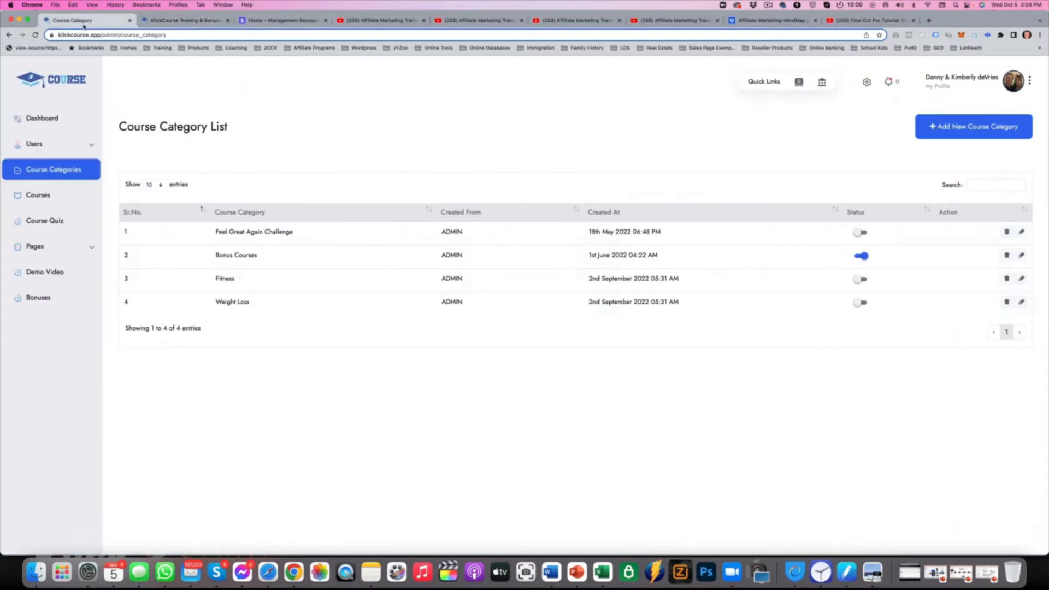
click(859, 235)
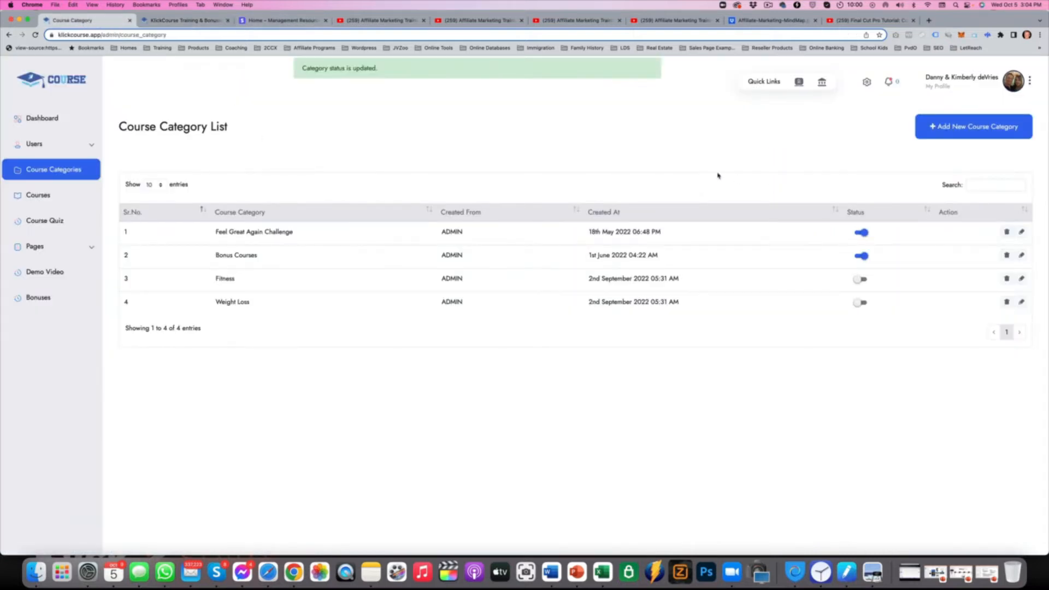
click(183, 21)
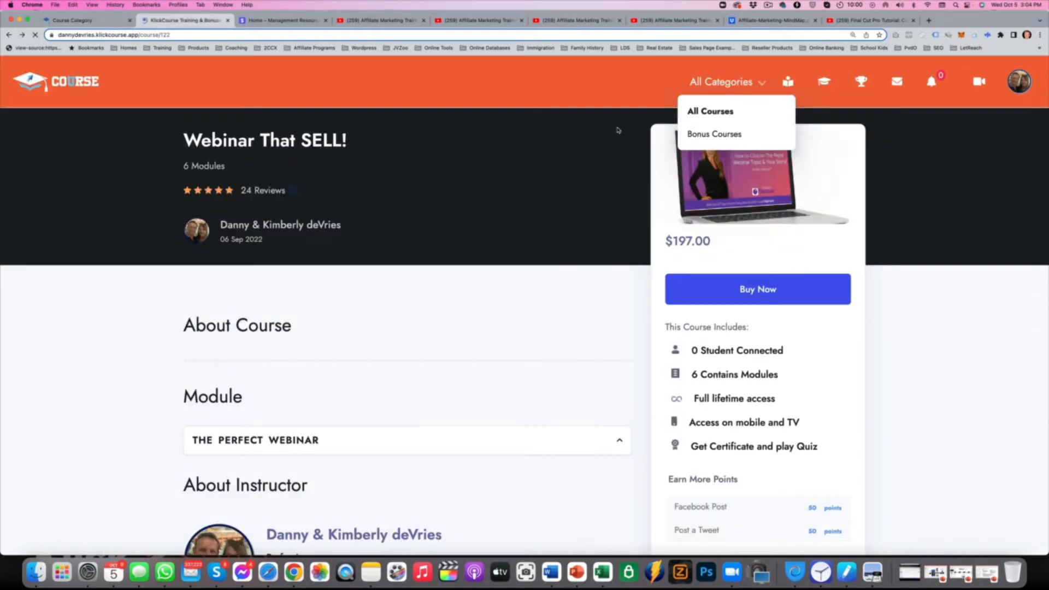
click(748, 93)
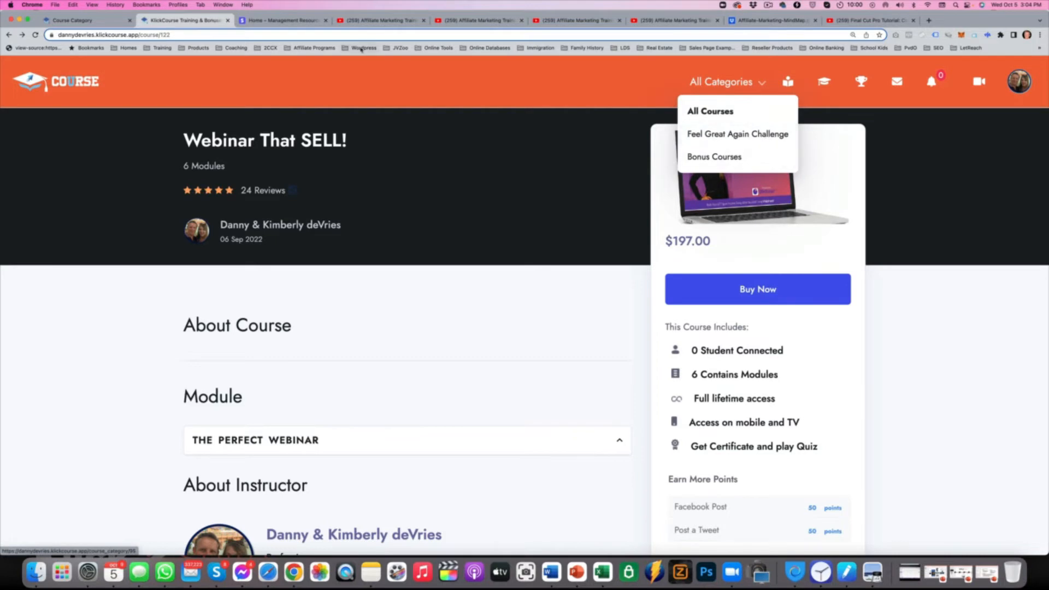
click(87, 20)
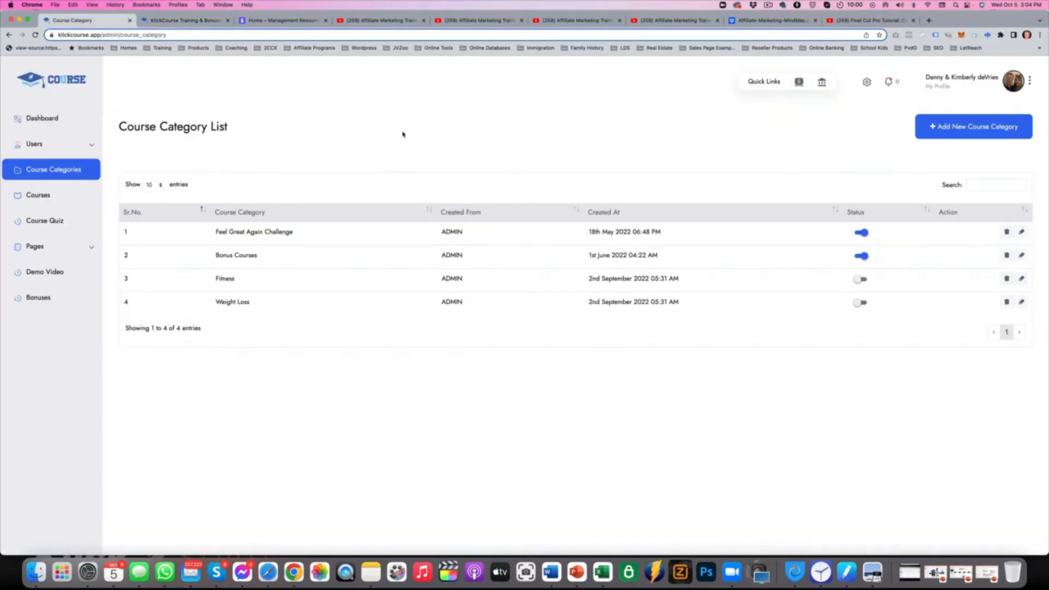
click(859, 233)
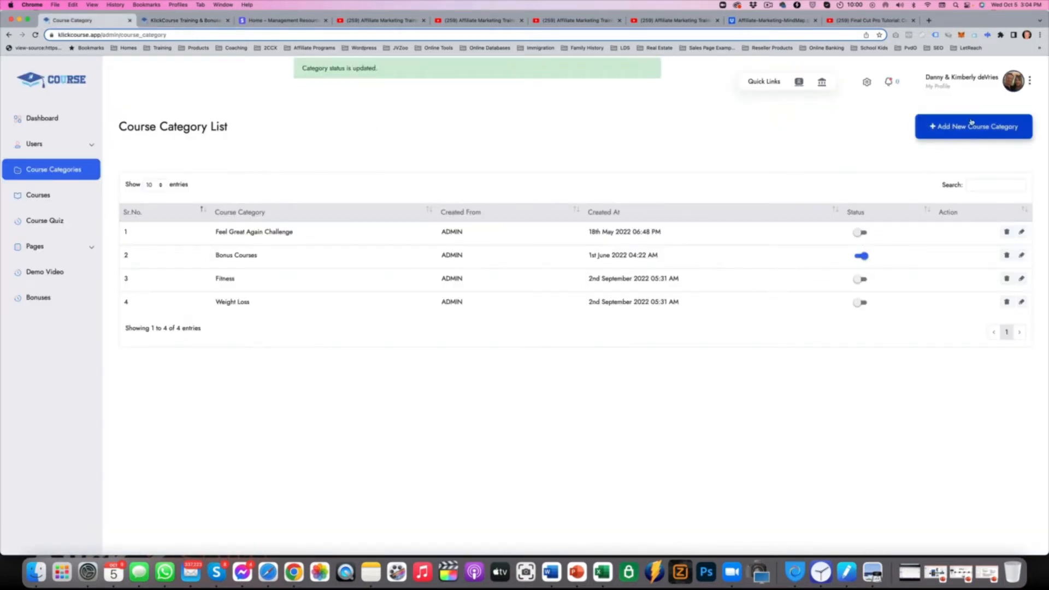
Open the Bonus Courses category for editing, review its parent category choices, name and description, and save the category update.
click(1021, 255)
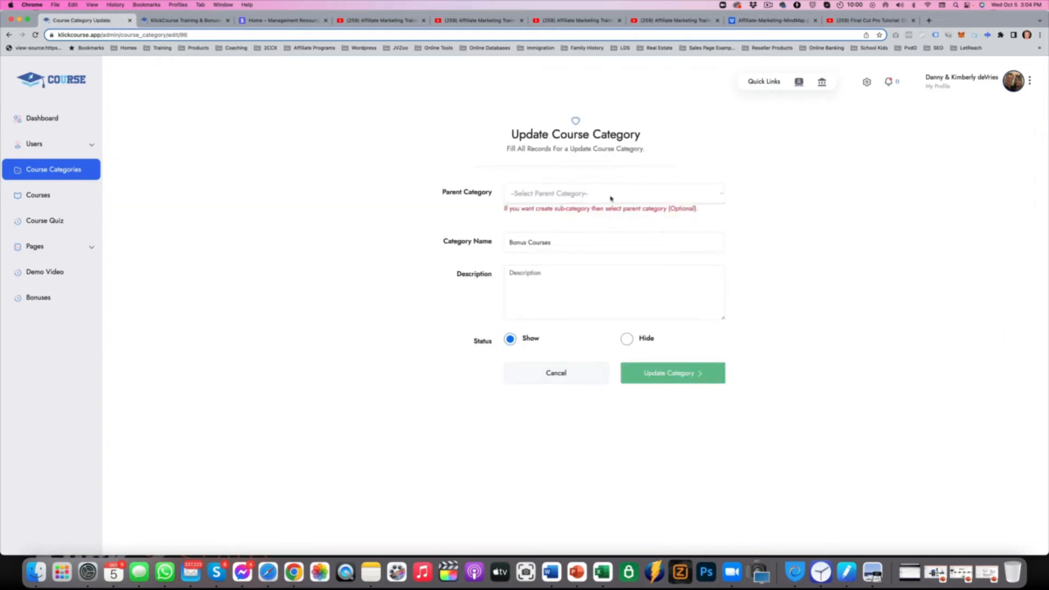
click(572, 198)
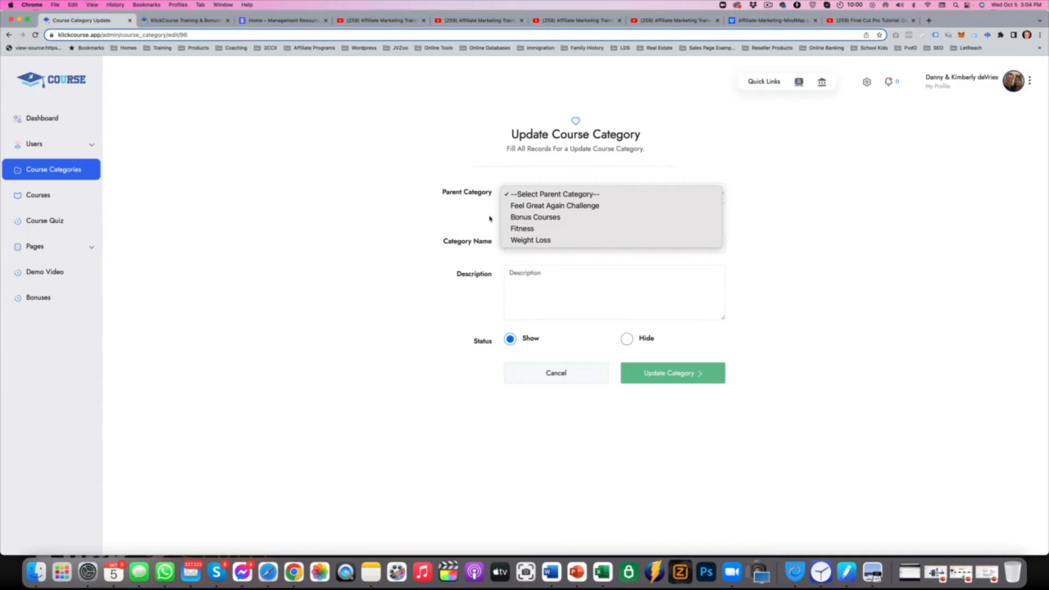
click(590, 193)
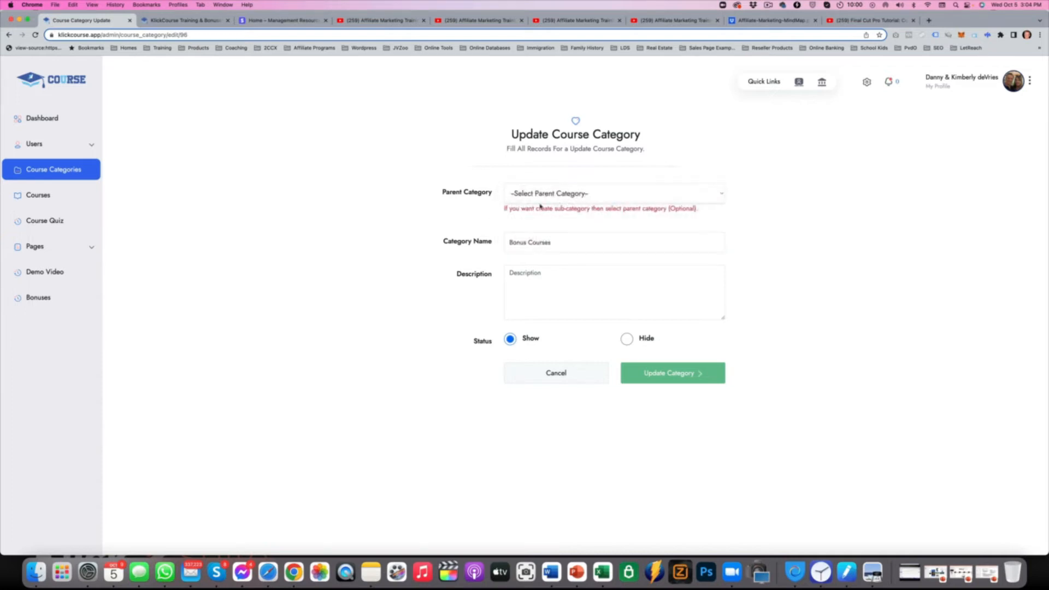
click(511, 242)
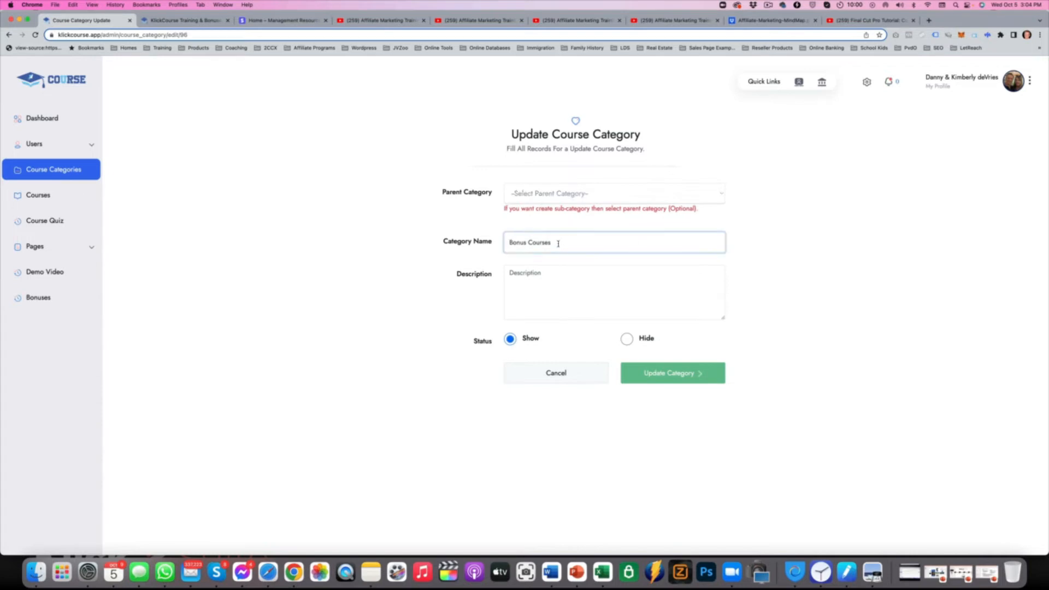
click(562, 284)
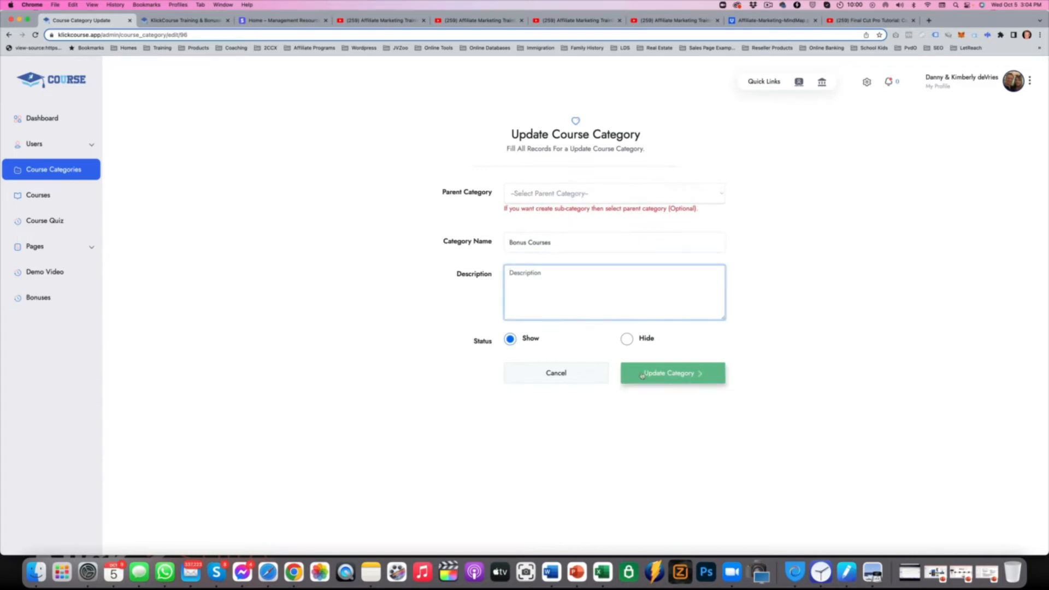
click(690, 376)
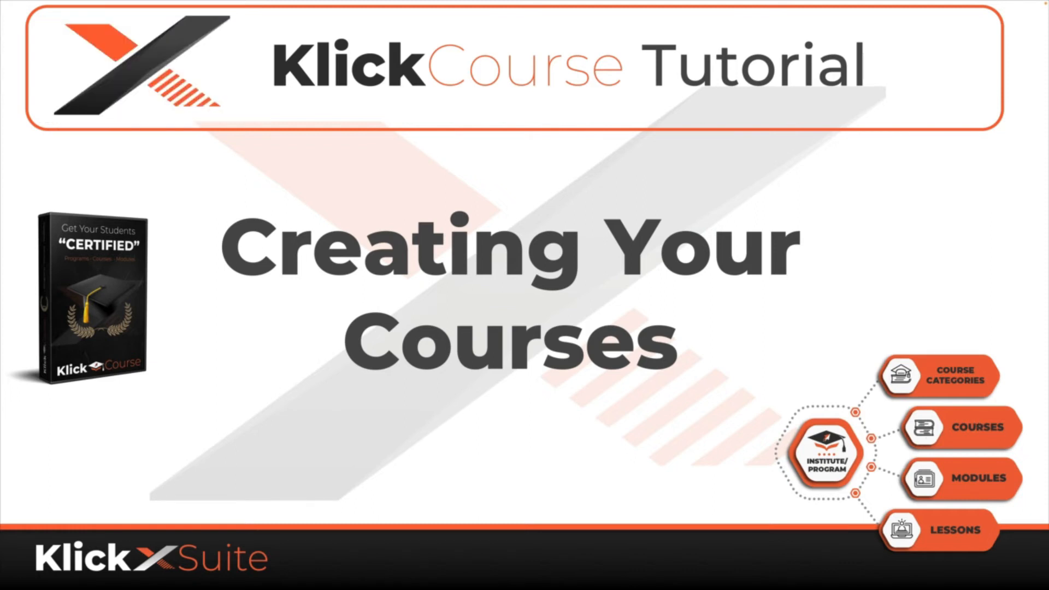
Switch to the admin dashboard in Chrome, list all courses and open the Webinar That SELL! course for editing.
key(super+Tab)
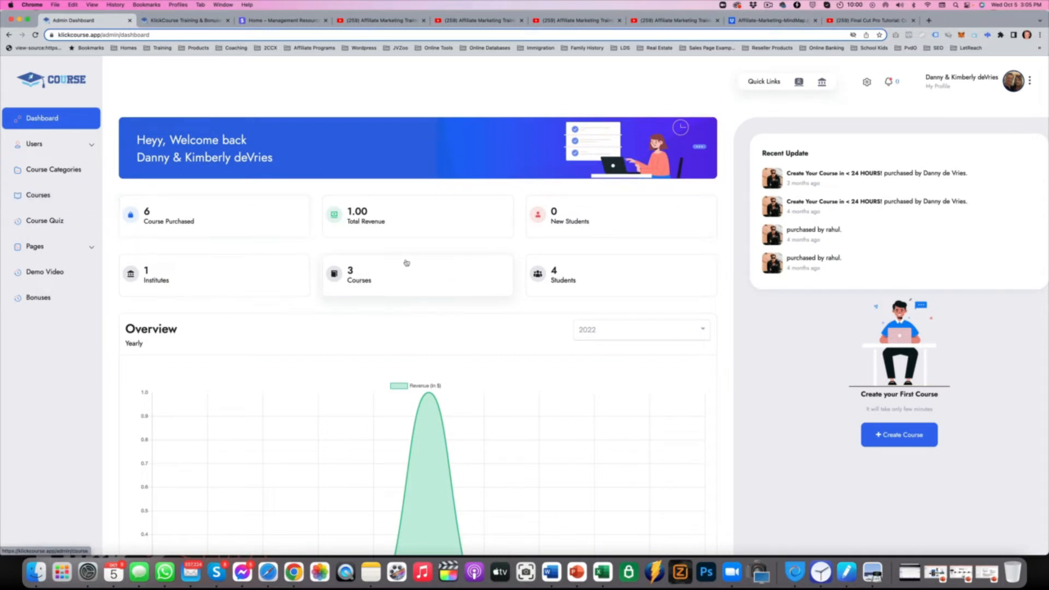
click(36, 200)
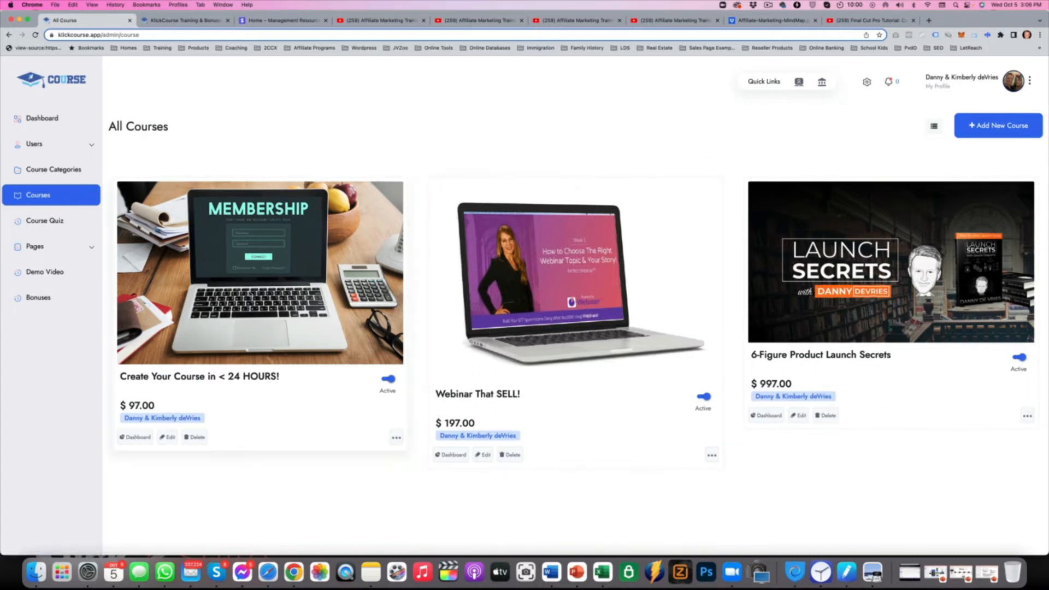
click(483, 455)
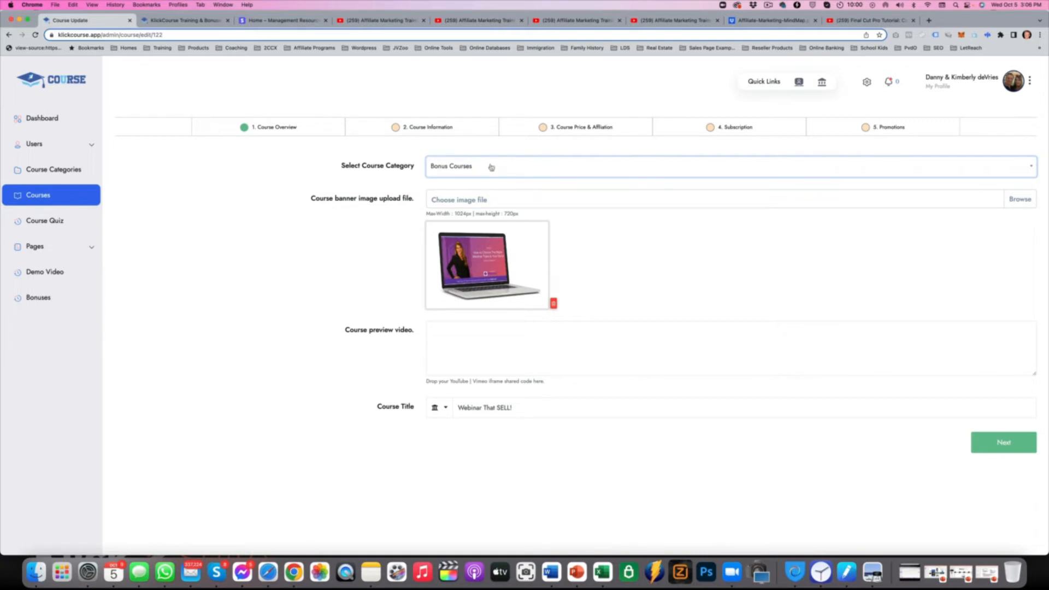
Choose Bonus Courses as the course category, and review the banner image size limits and the preview video field.
click(535, 172)
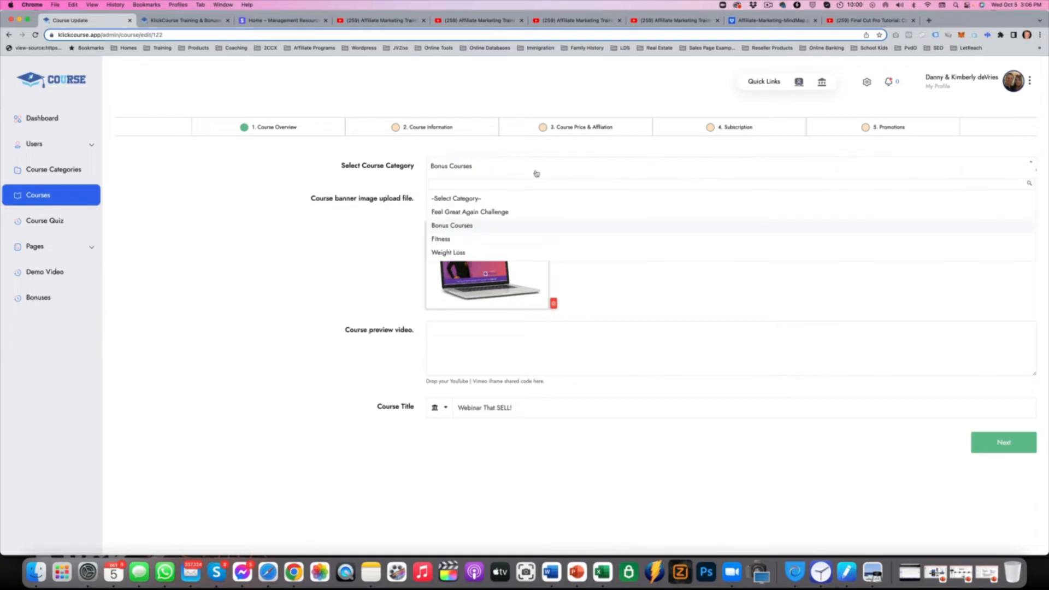
click(452, 227)
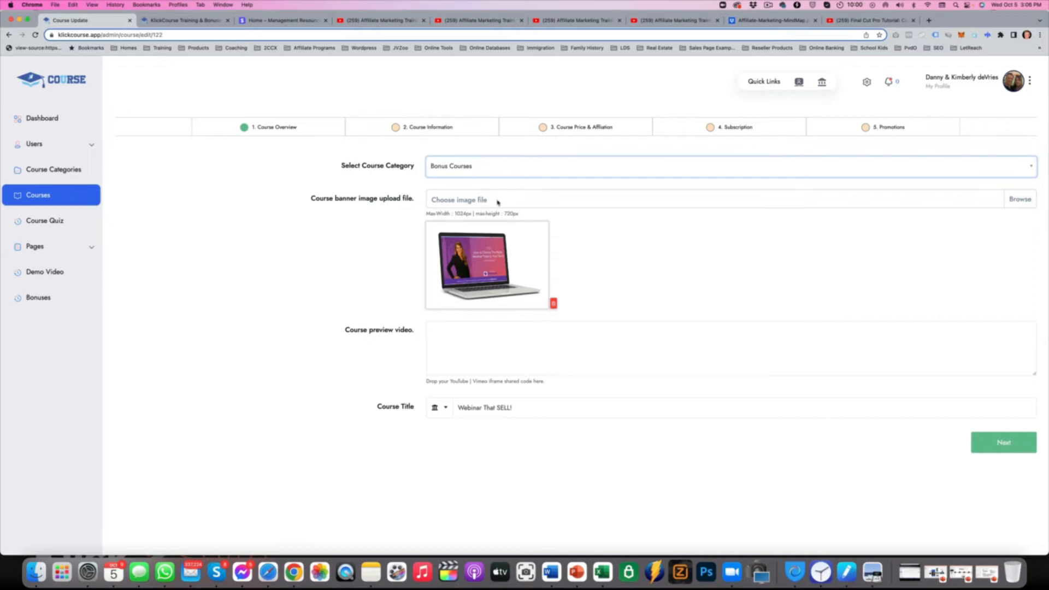
drag(520, 216, 432, 212)
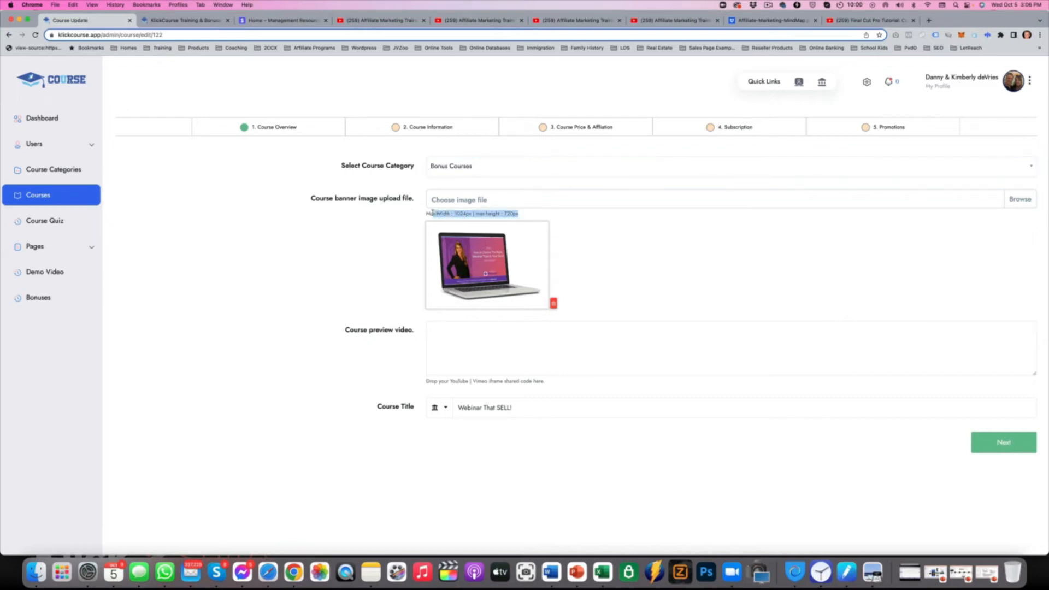
click(536, 338)
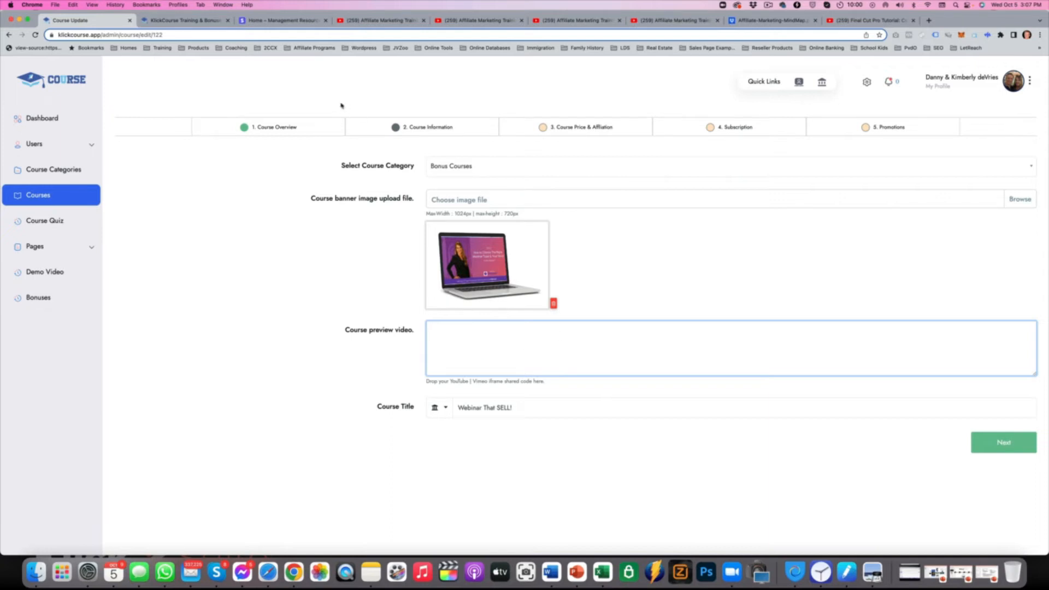
View the Create Your Course in < 24 HOURS! page on the student site, including its preview video and description.
click(176, 21)
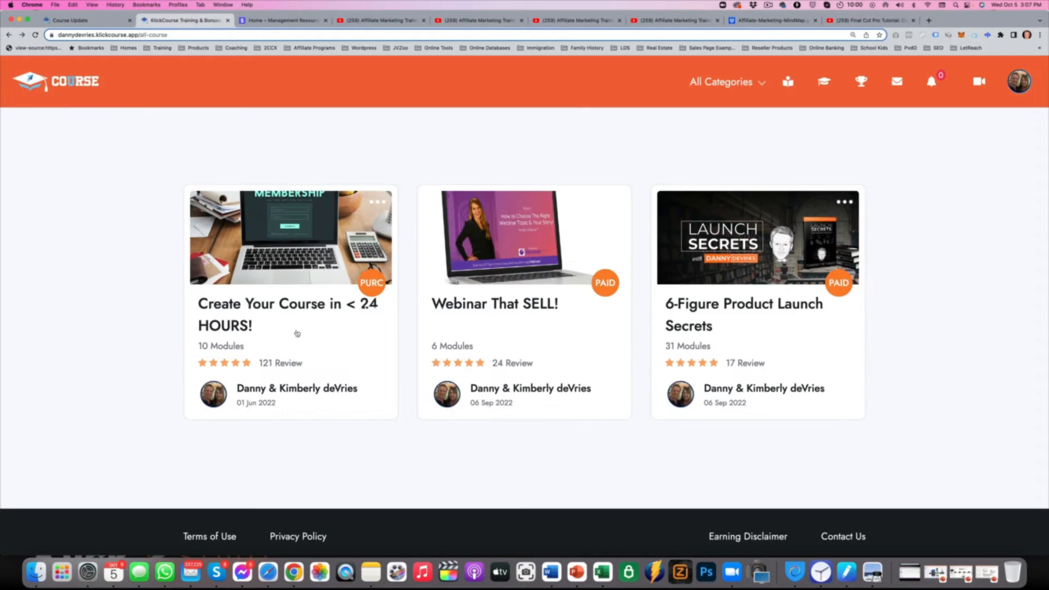
click(223, 308)
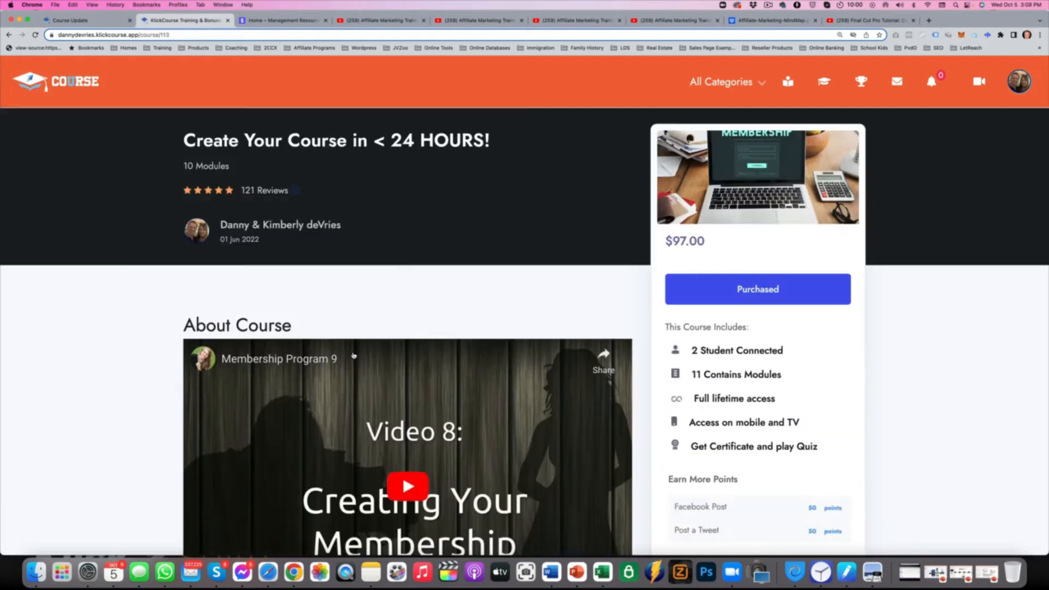
scroll(347, 298, down, 5)
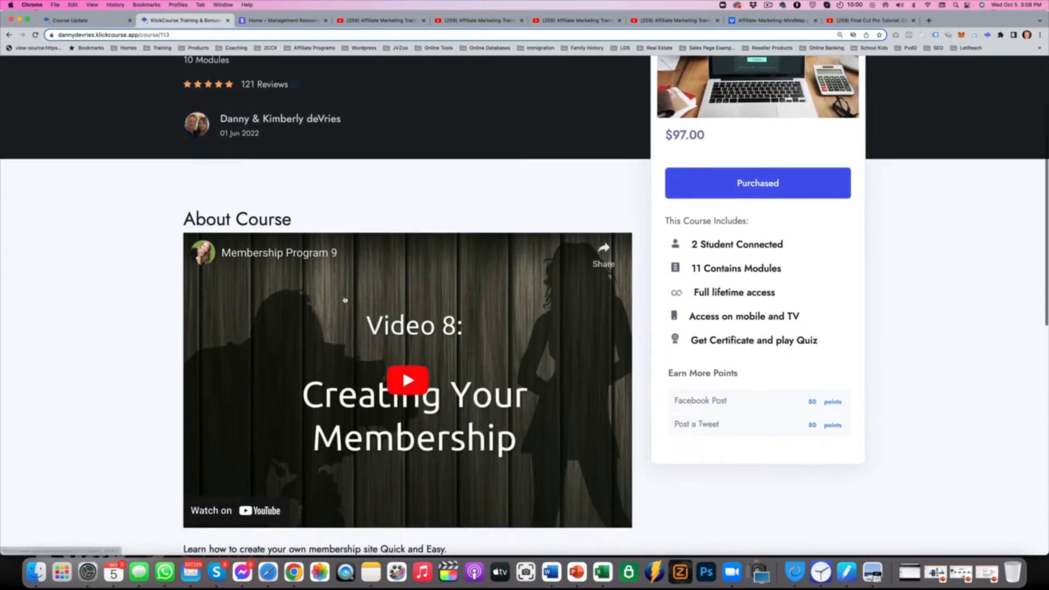
scroll(308, 221, down, 1)
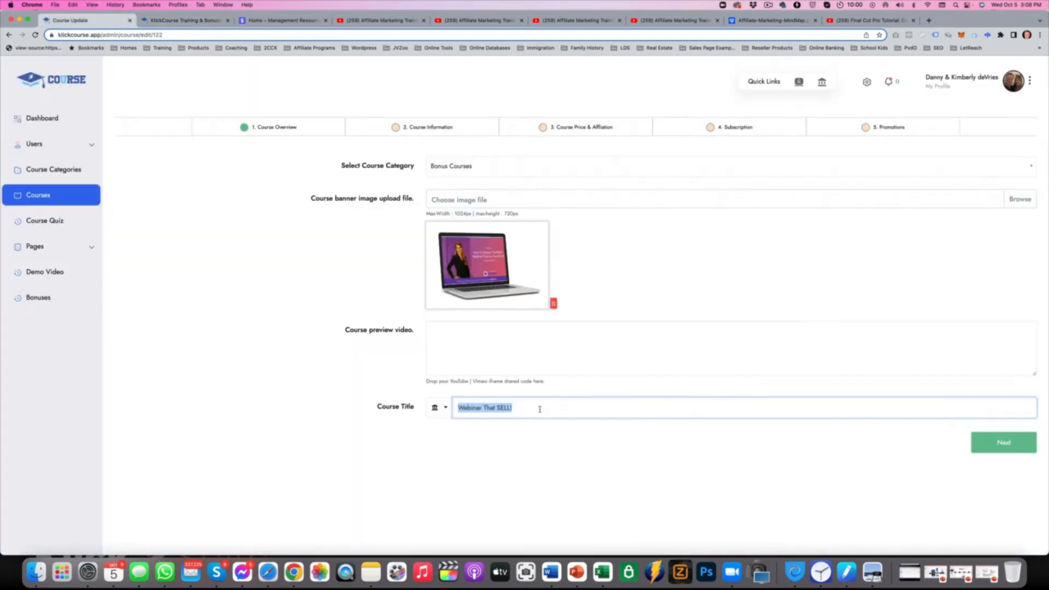
Check the Webinar That SELL! course's title and its page on the student site, and continue the course update to Course Information.
click(540, 409)
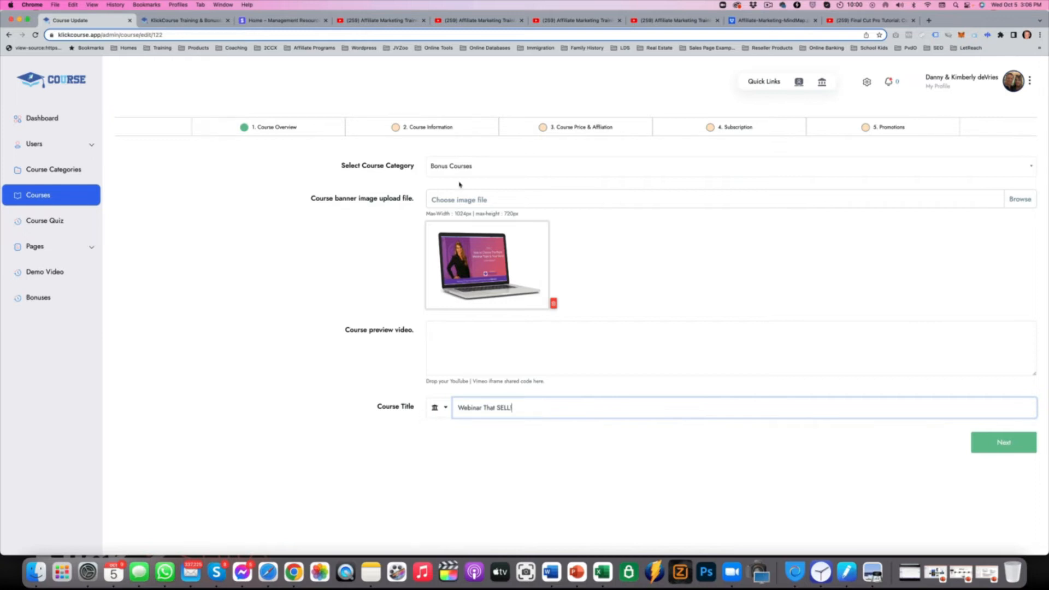
click(178, 20)
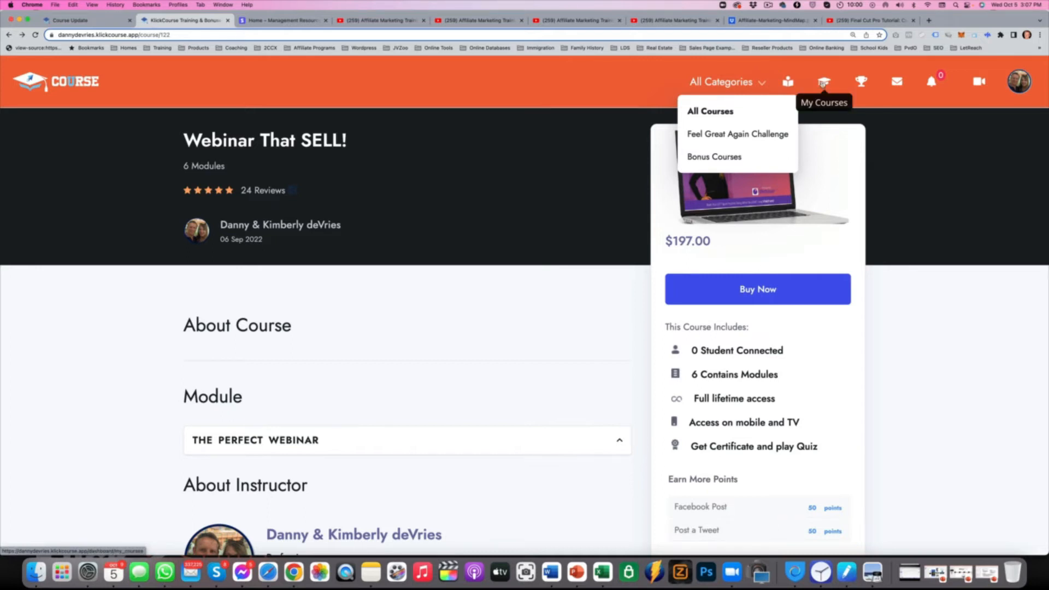
click(787, 82)
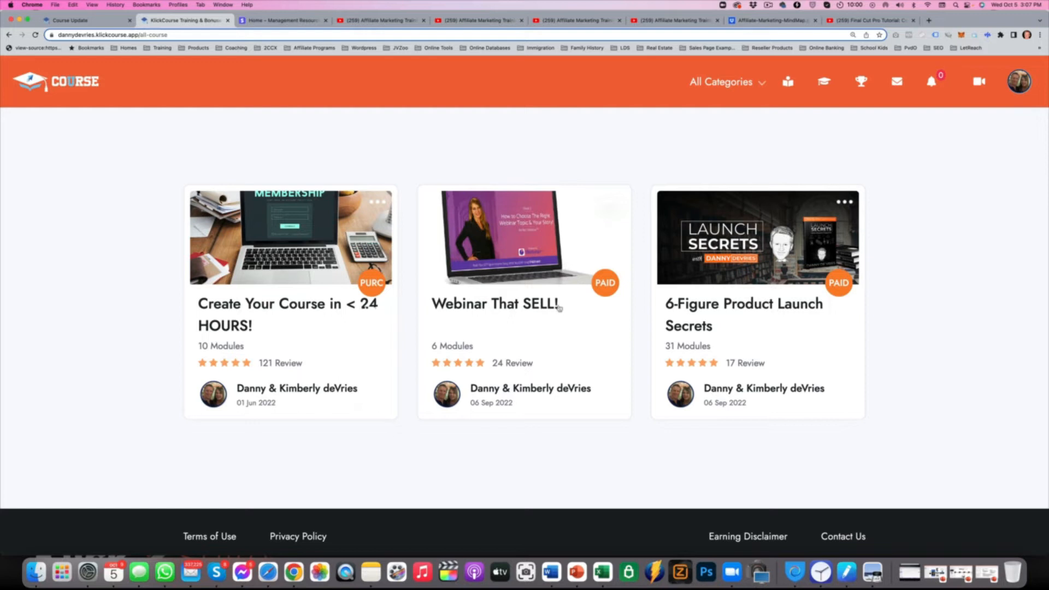
click(459, 305)
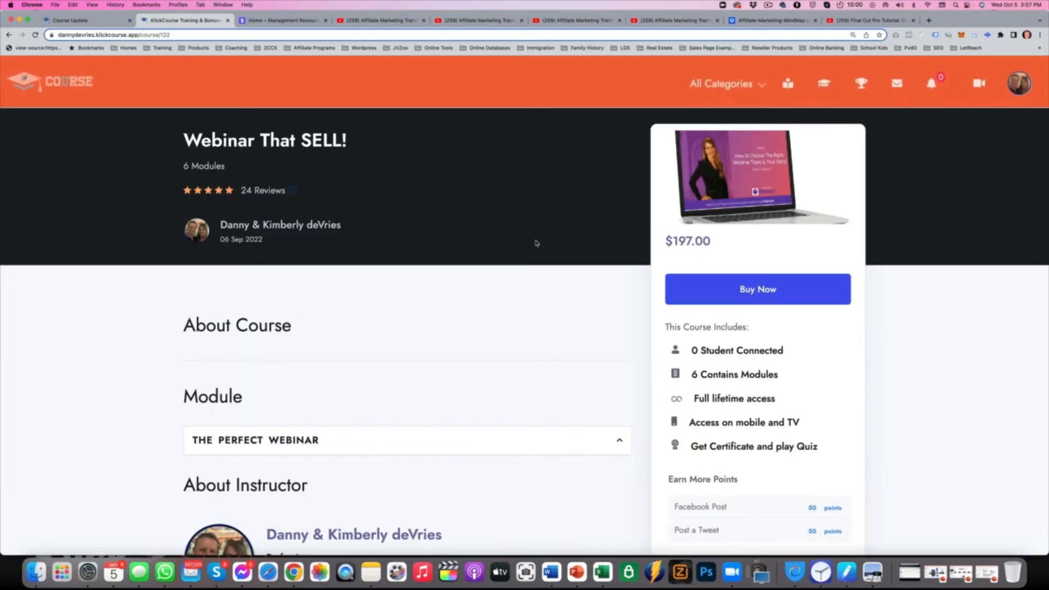
click(83, 21)
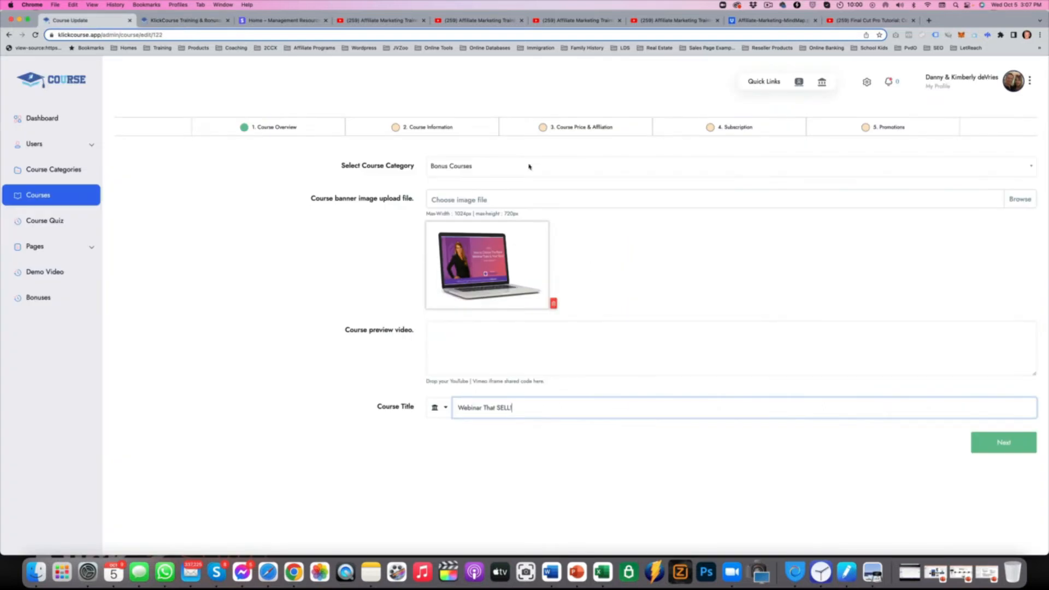
click(990, 442)
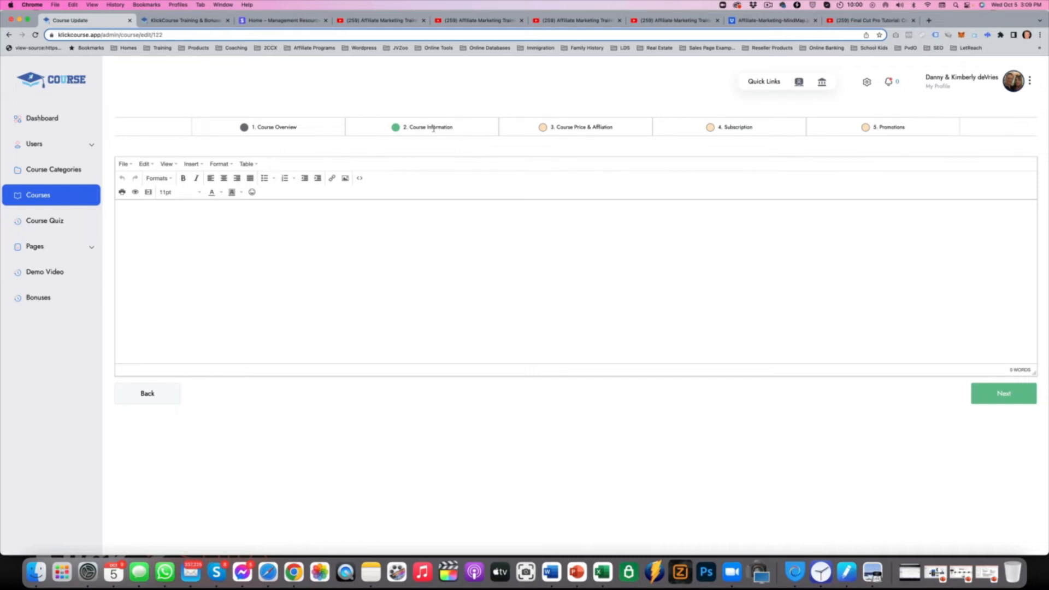
Enter "Create webinars that sell" as the course information and continue to Course Price & Affiliation.
text(Create webinars that sell)
click(988, 396)
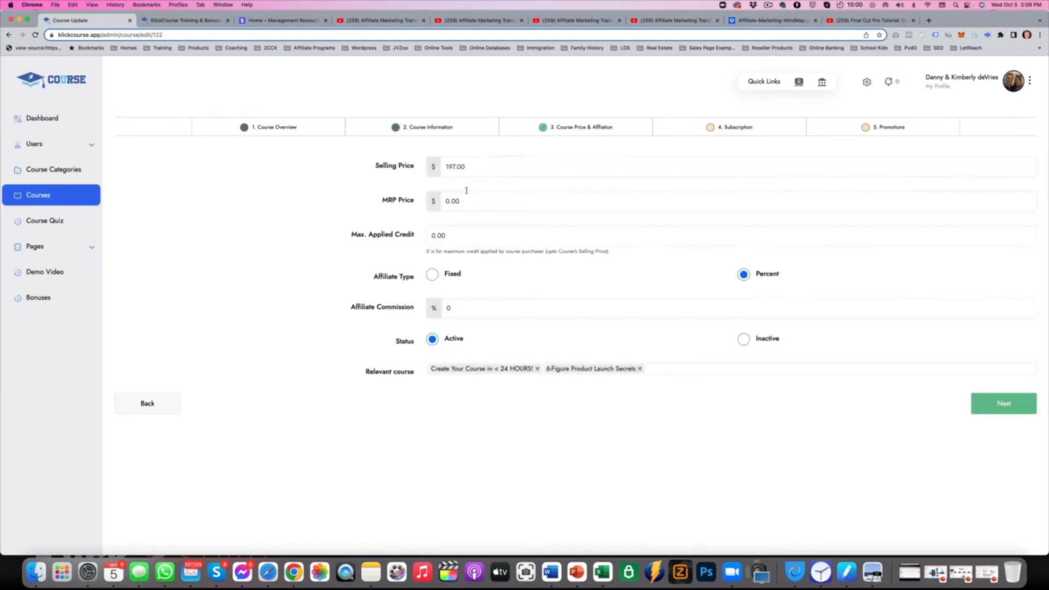
Review the course's Selling Price, MRP Price and Max. Applied Credit fields.
double_click(455, 174)
double_click(435, 234)
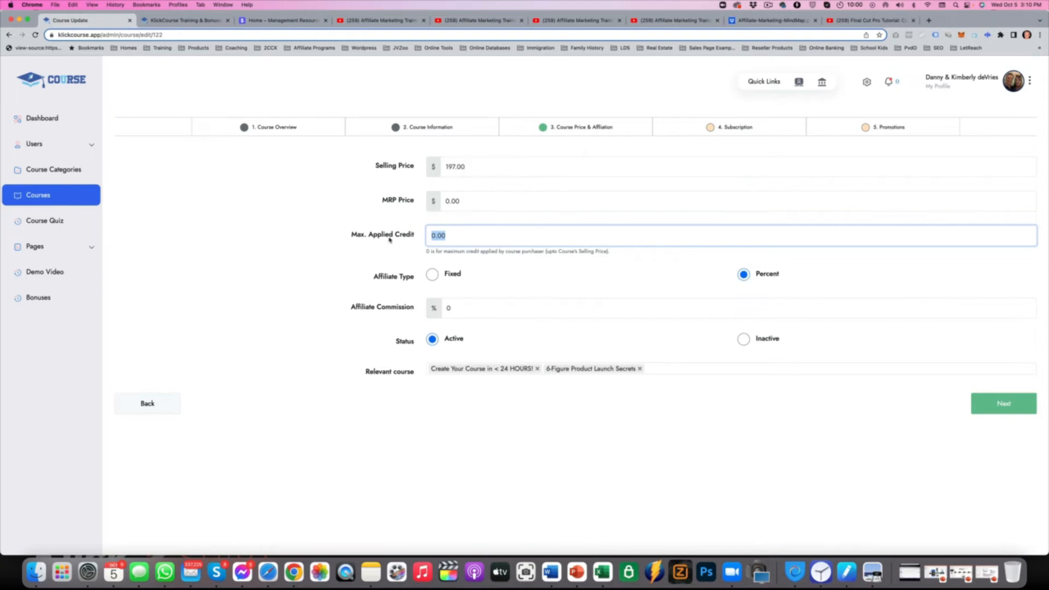
drag(463, 166, 442, 165)
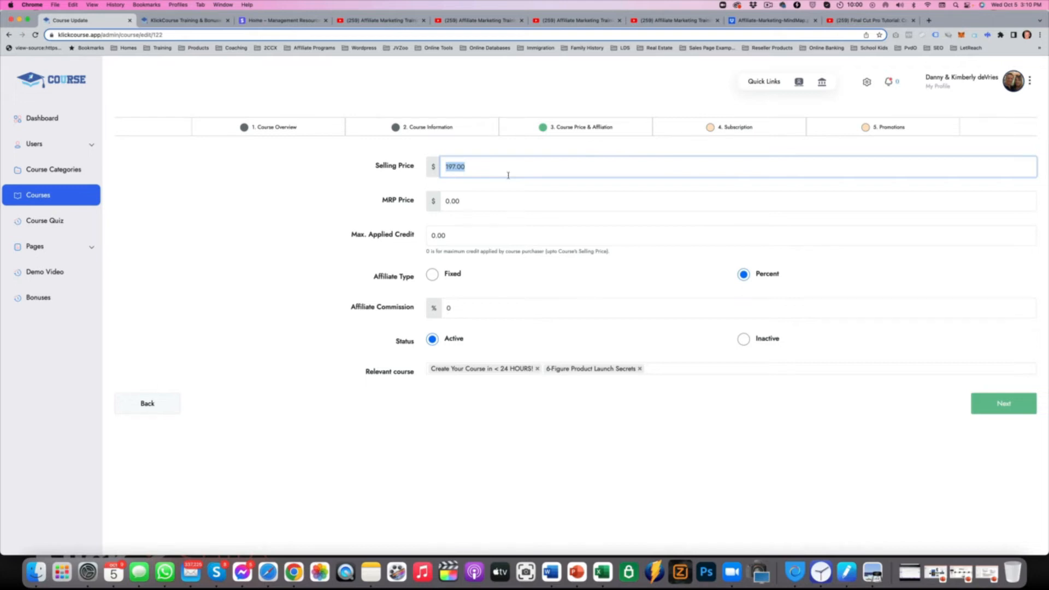
click(480, 201)
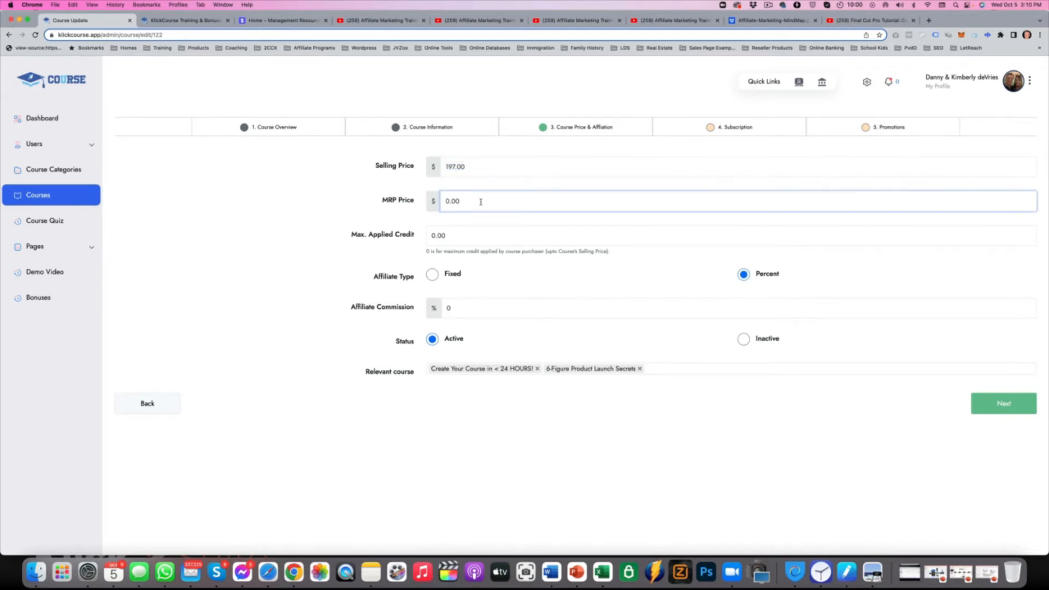
click(477, 167)
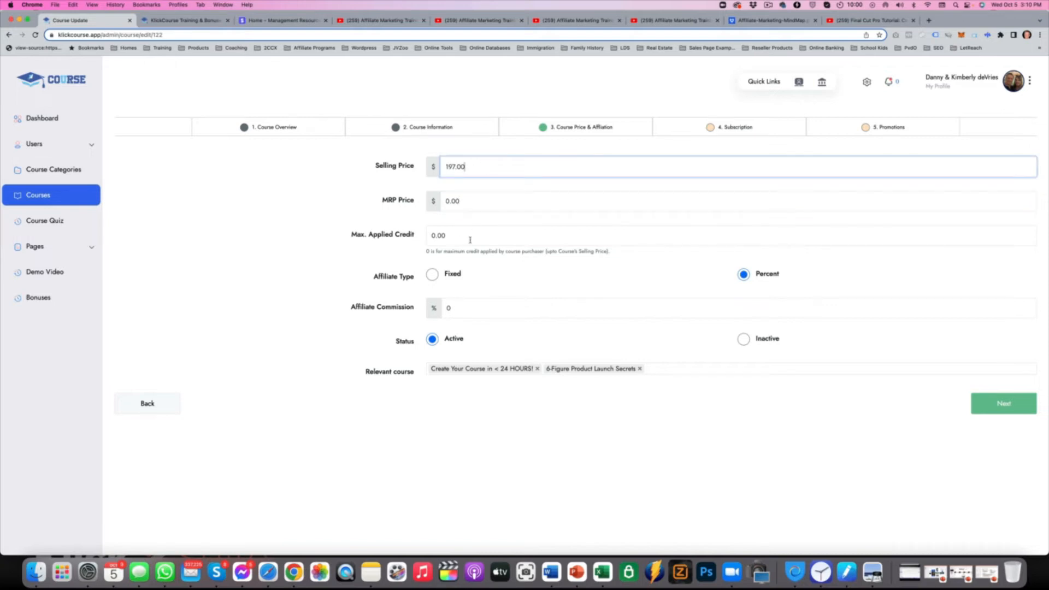
drag(479, 171, 412, 166)
Set the course's Max. Applied Credit to 197.
click(461, 236)
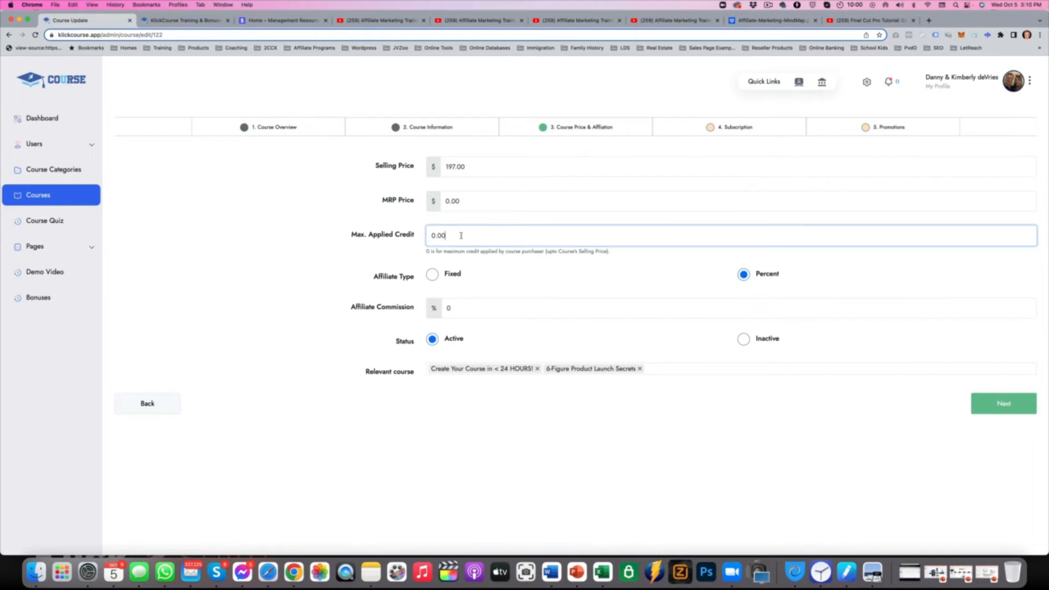
key(super+a)
text(50)
key(BackSpace)
key(BackSpace)
text(197)
drag(459, 234, 409, 234)
Check the Relevant course setting and view the related courses on the Webinar That SELL! page of the student site.
drag(365, 374, 417, 377)
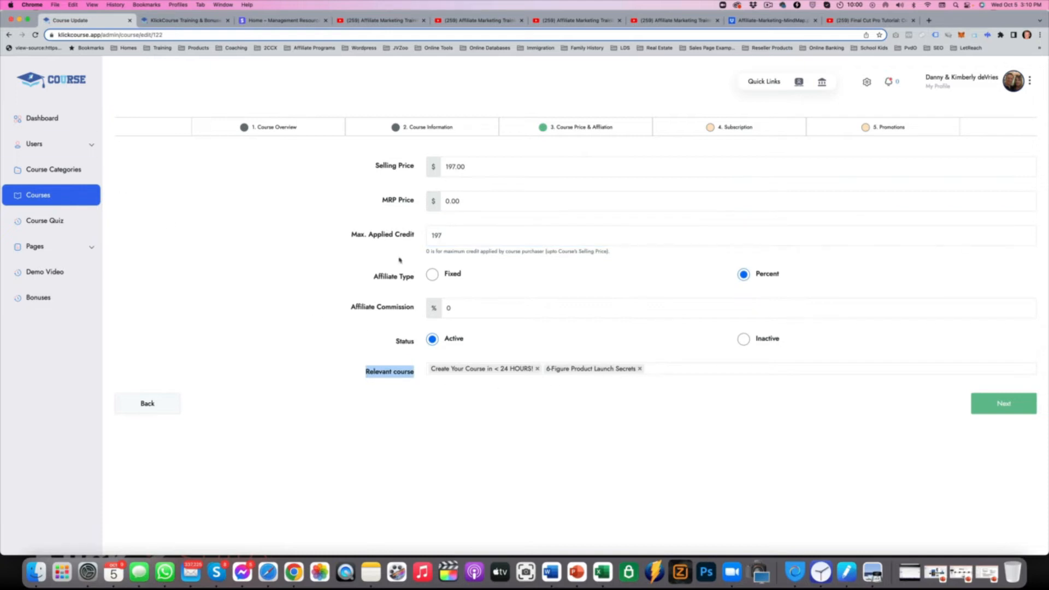
click(180, 20)
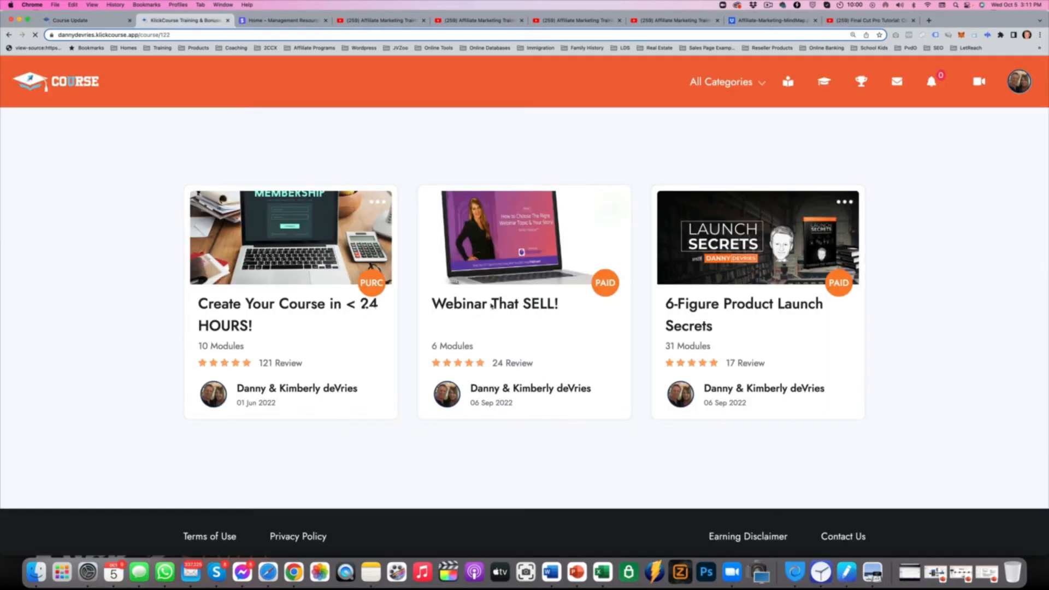
scroll(339, 344, down, 2)
scroll(310, 349, down, 6)
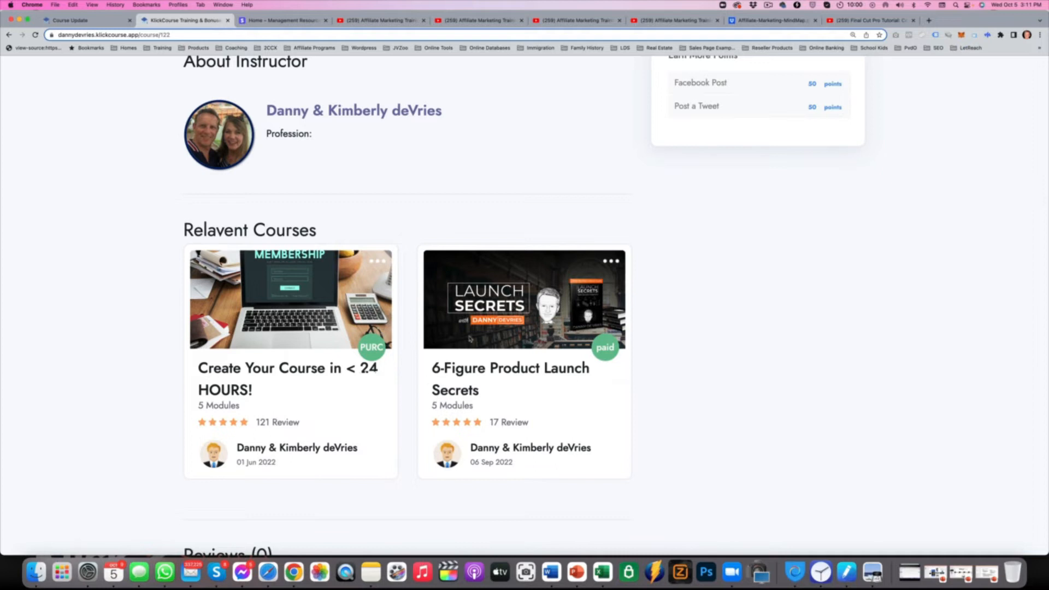
Check the available relevant courses in the course update, and continue past the One-Time Purchase payment type to Promotions.
click(71, 20)
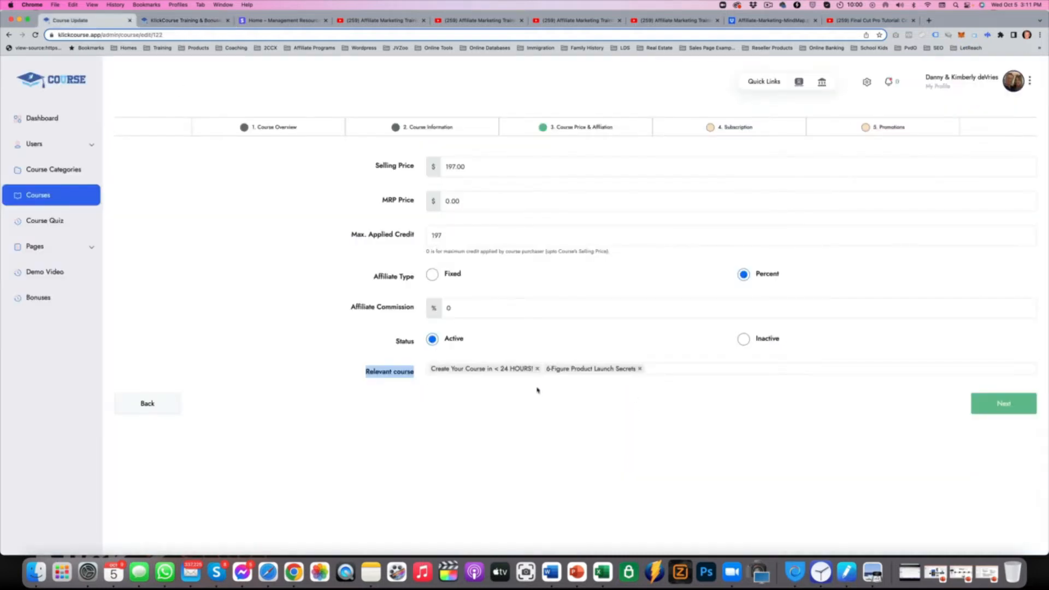
click(661, 371)
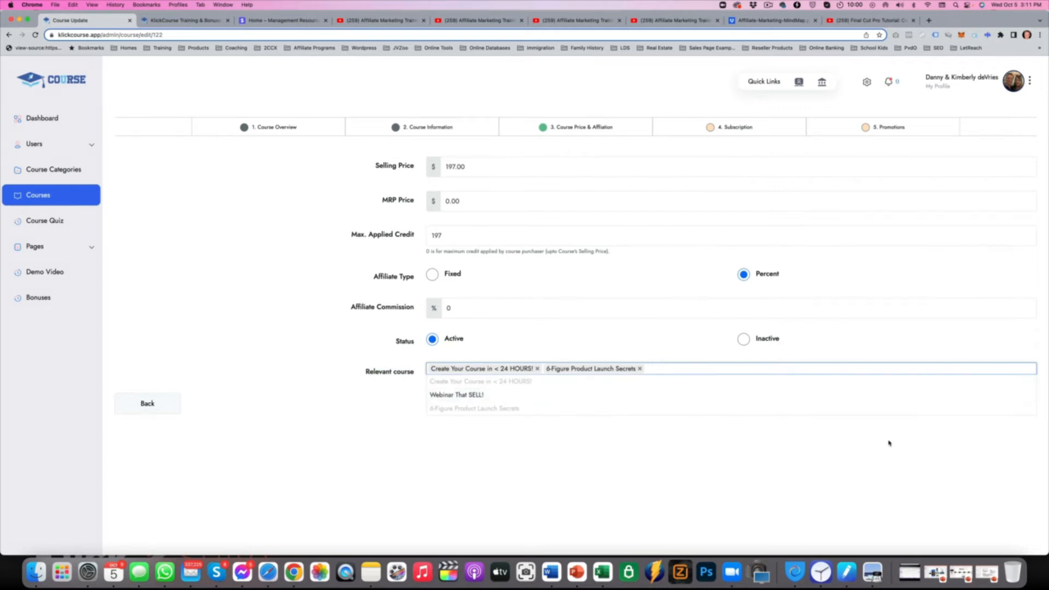
click(846, 432)
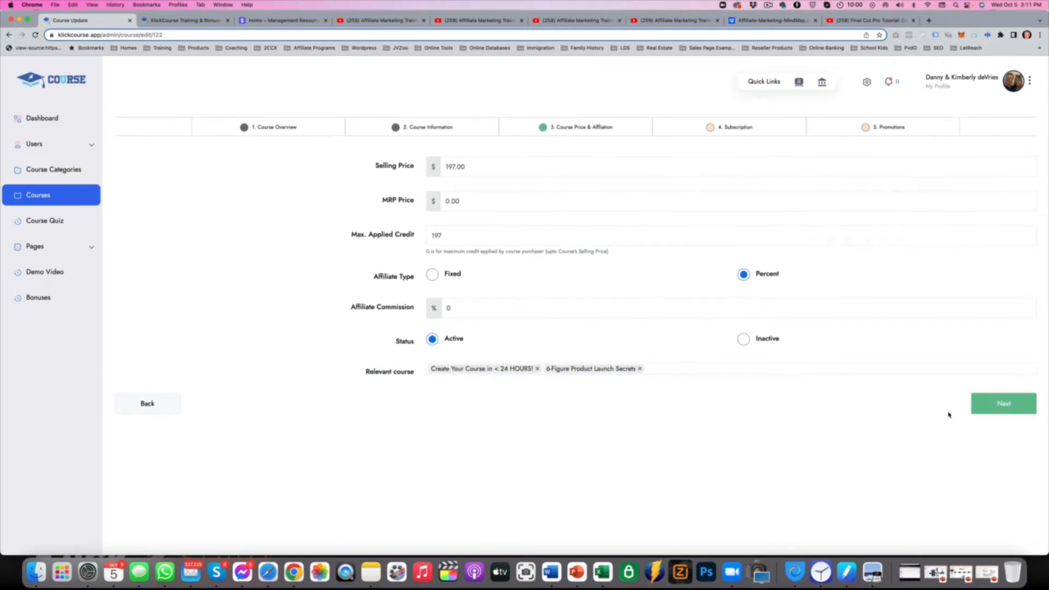
click(1003, 404)
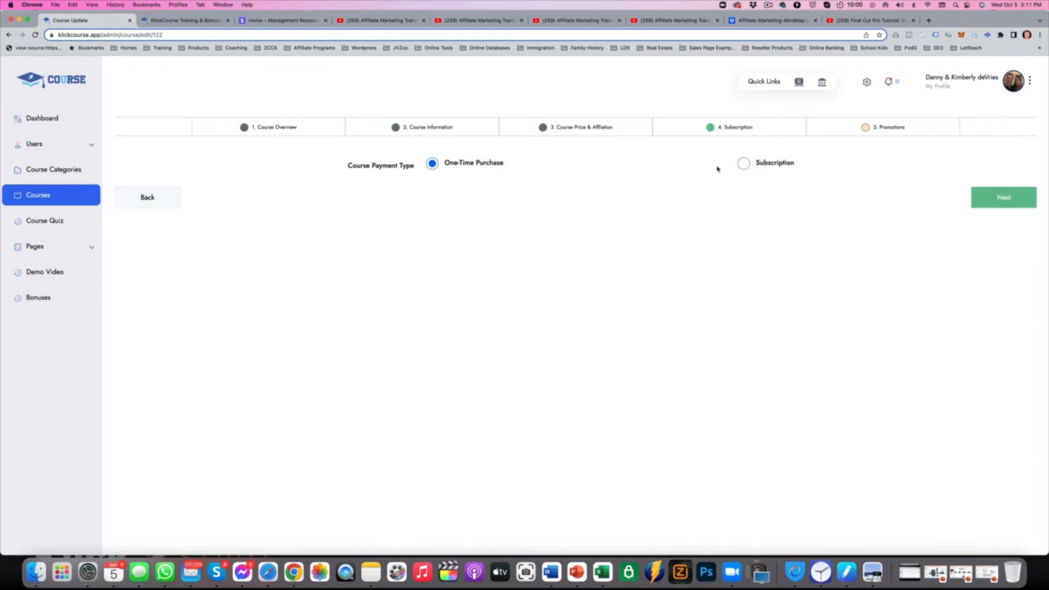
click(992, 199)
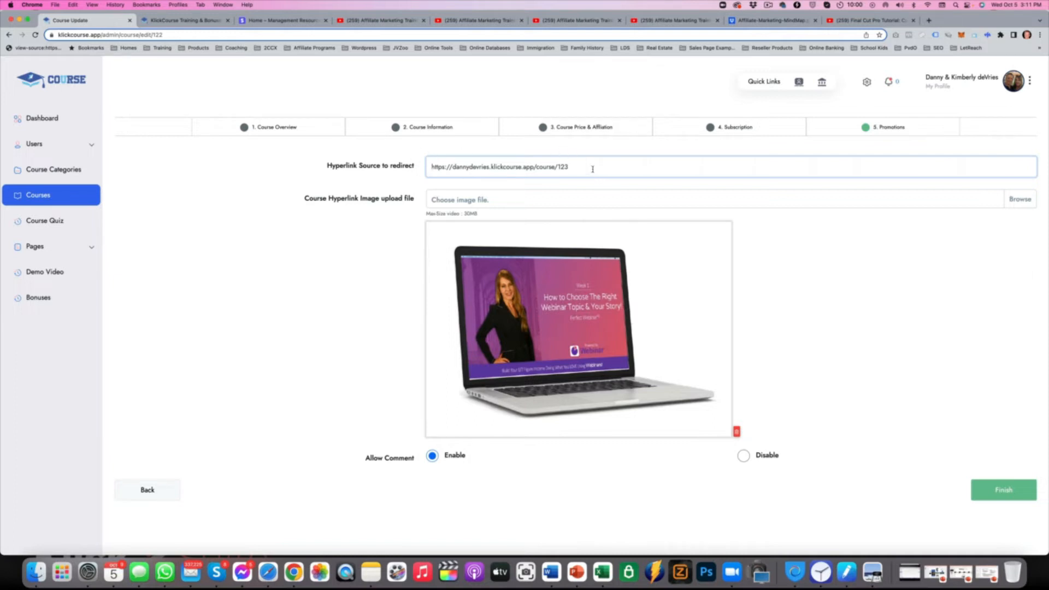
Examine the promotion's redirect hyperlink and look for its place on the student site's Webinar That SELL! page.
drag(544, 168, 388, 168)
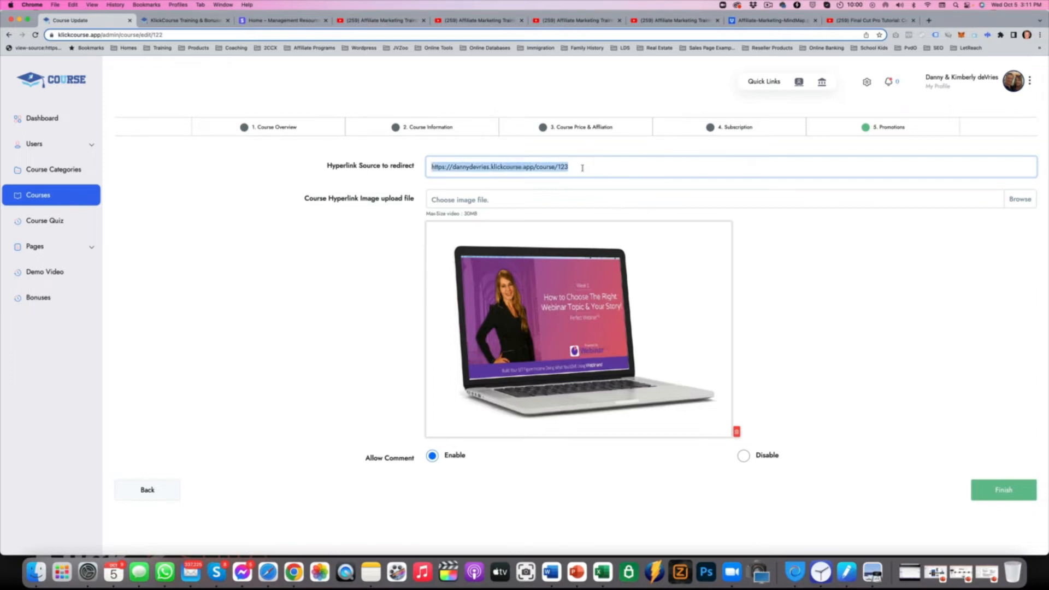
click(186, 20)
scroll(782, 169, up, 3)
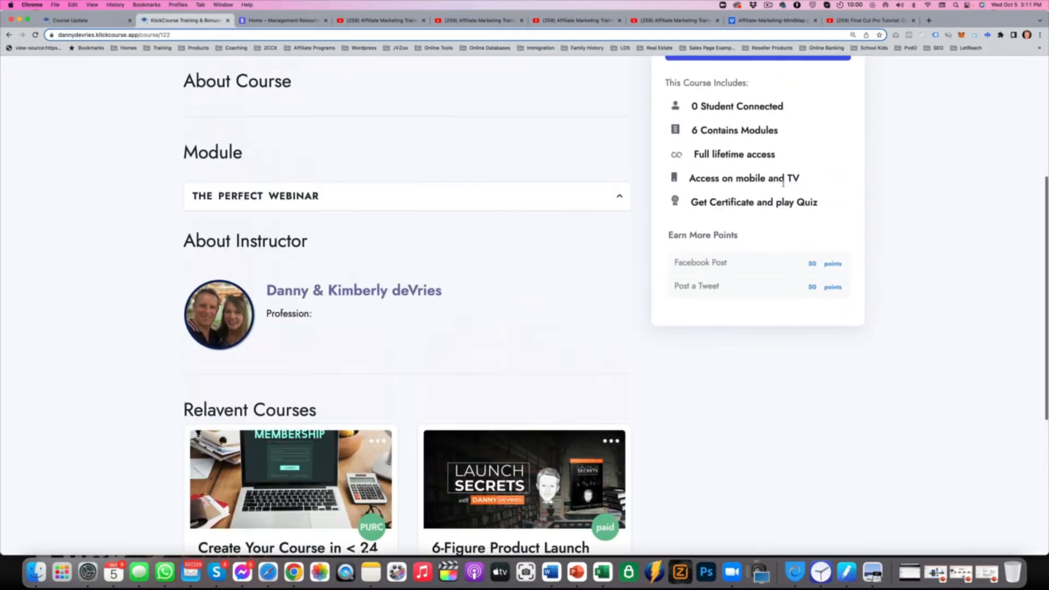
scroll(801, 363, up, 4)
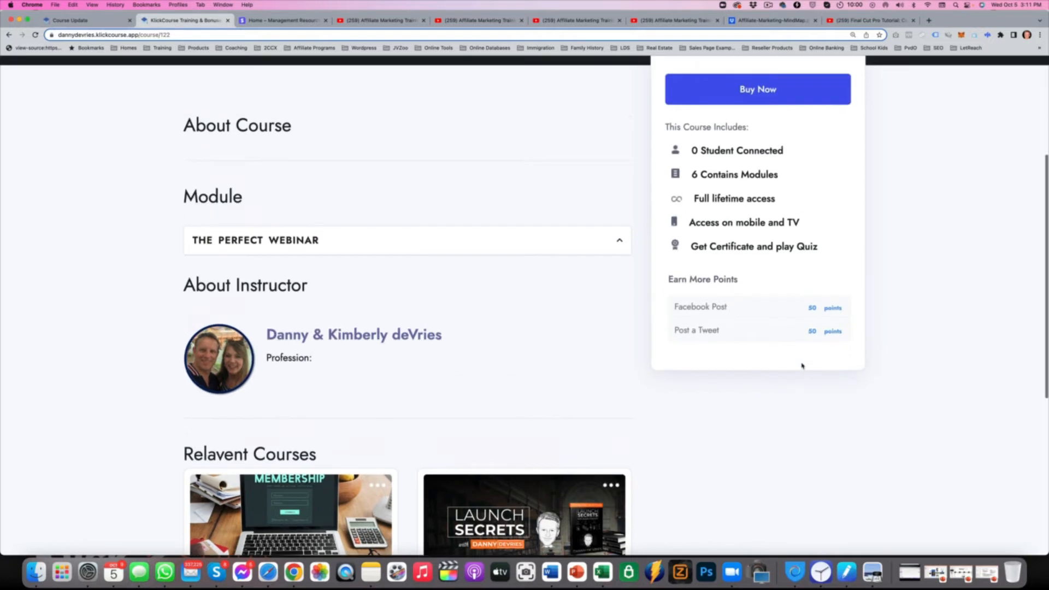
scroll(783, 327, down, 4)
scroll(755, 294, down, 1)
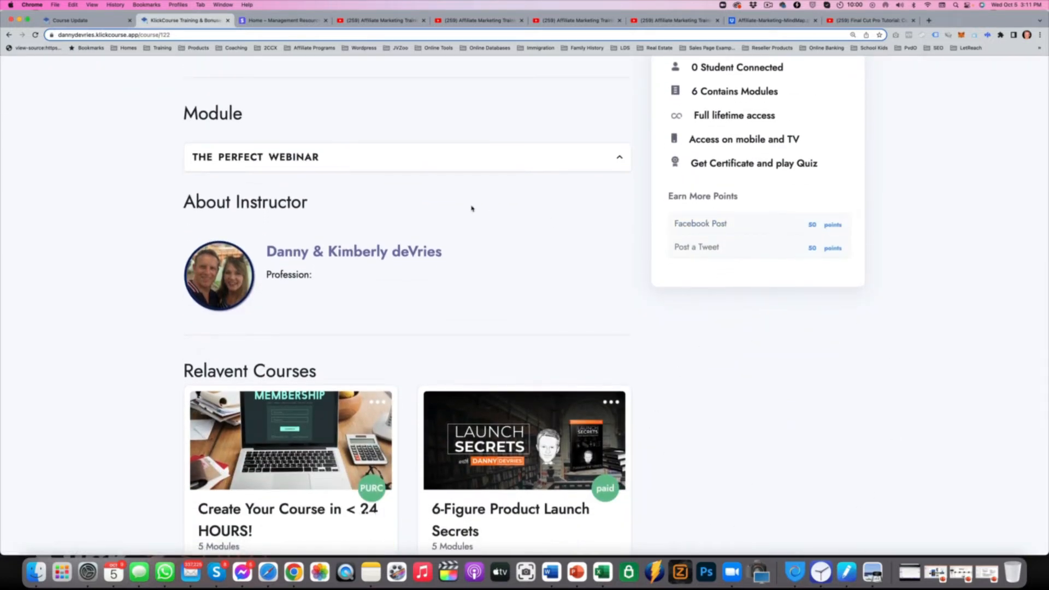
click(88, 22)
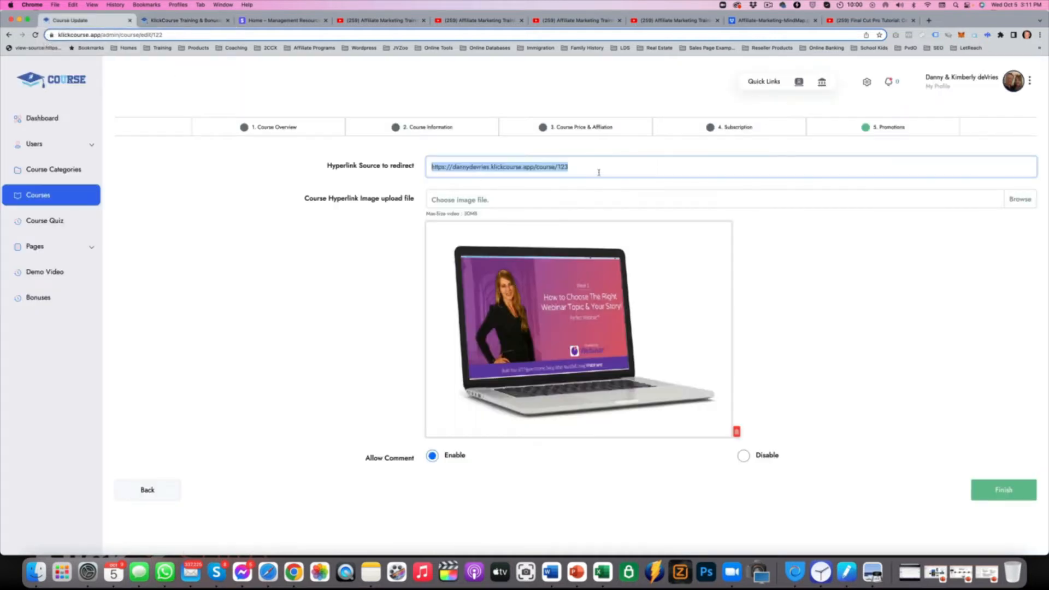
Recheck the redirect hyperlink field and inspect the price and Earn More Points area of the student site's course page.
click(619, 167)
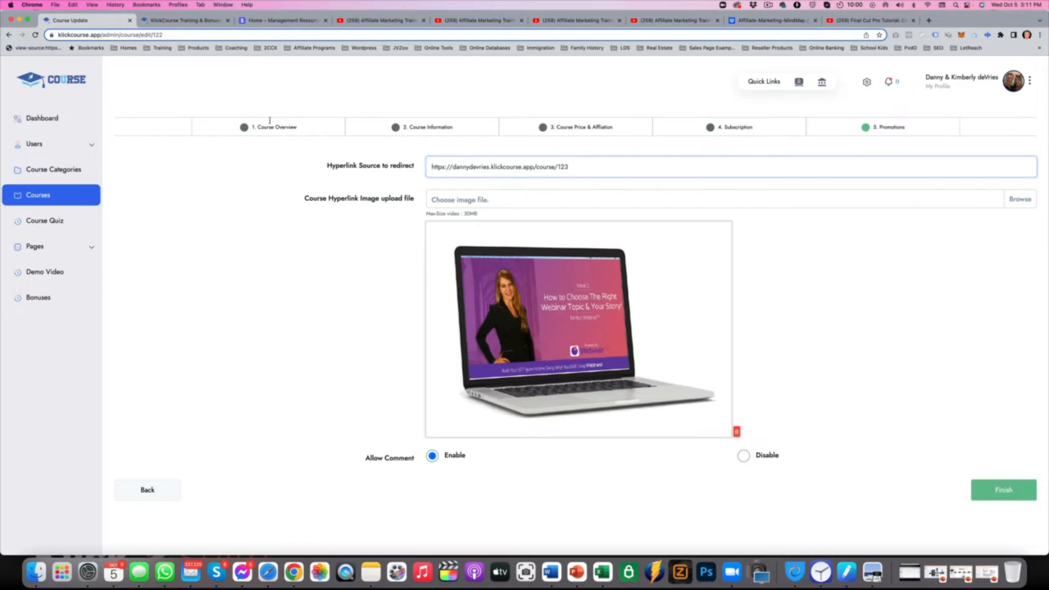
click(197, 22)
scroll(694, 201, up, 4)
scroll(692, 204, down, 2)
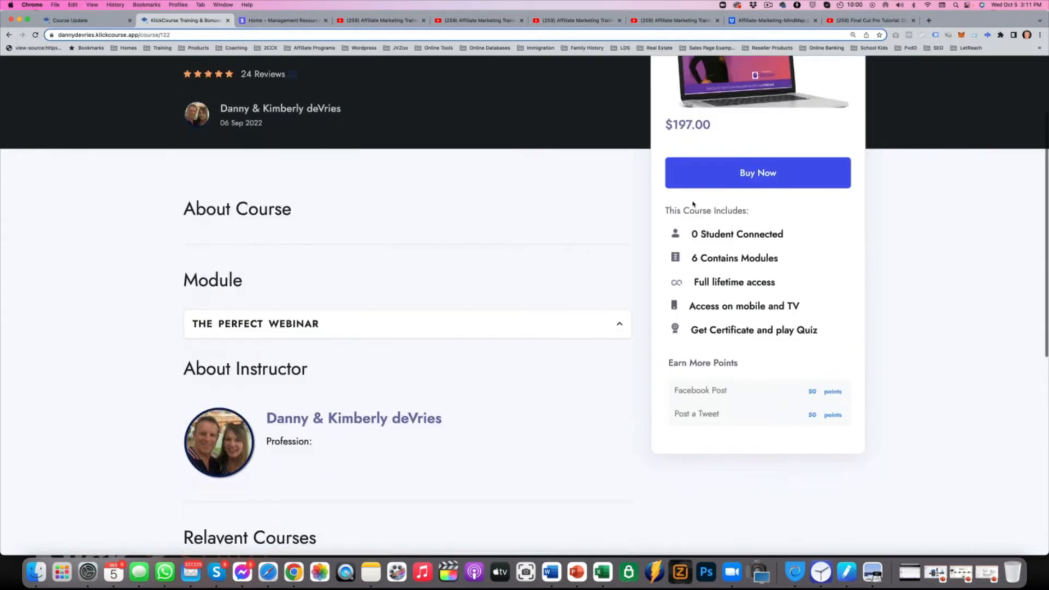
scroll(693, 204, down, 3)
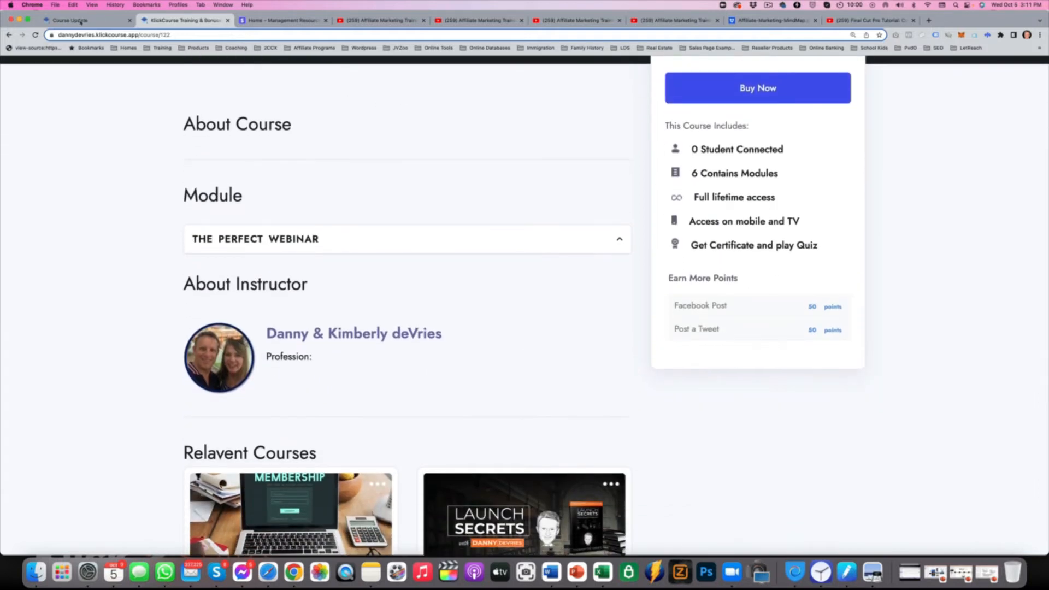
Return to the admin site's course list and view the Webinar That SELL! course dashboard.
key(ctrl+shift+Tab)
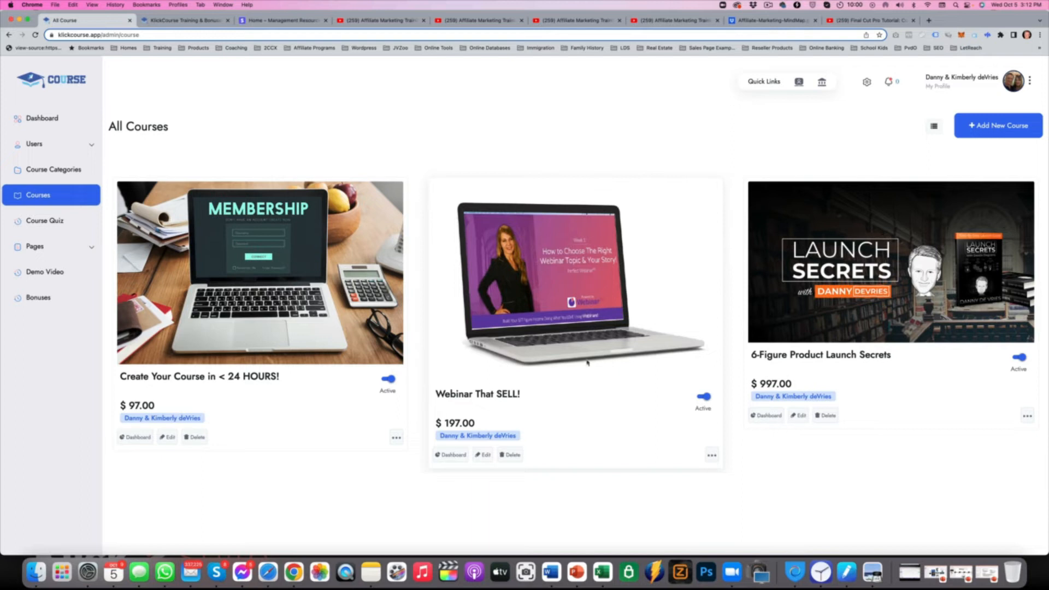
click(452, 456)
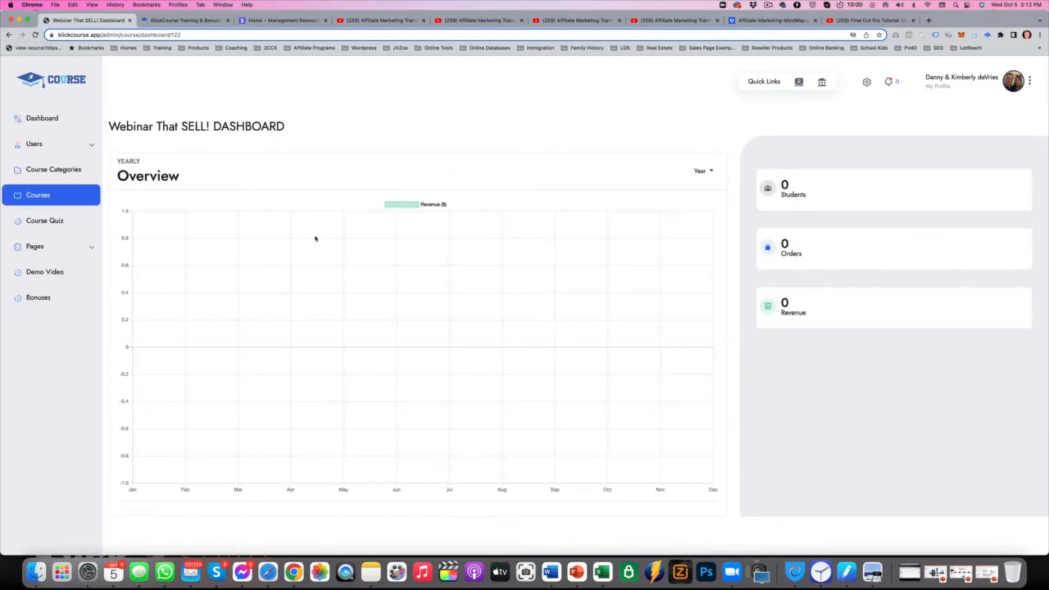
click(9, 34)
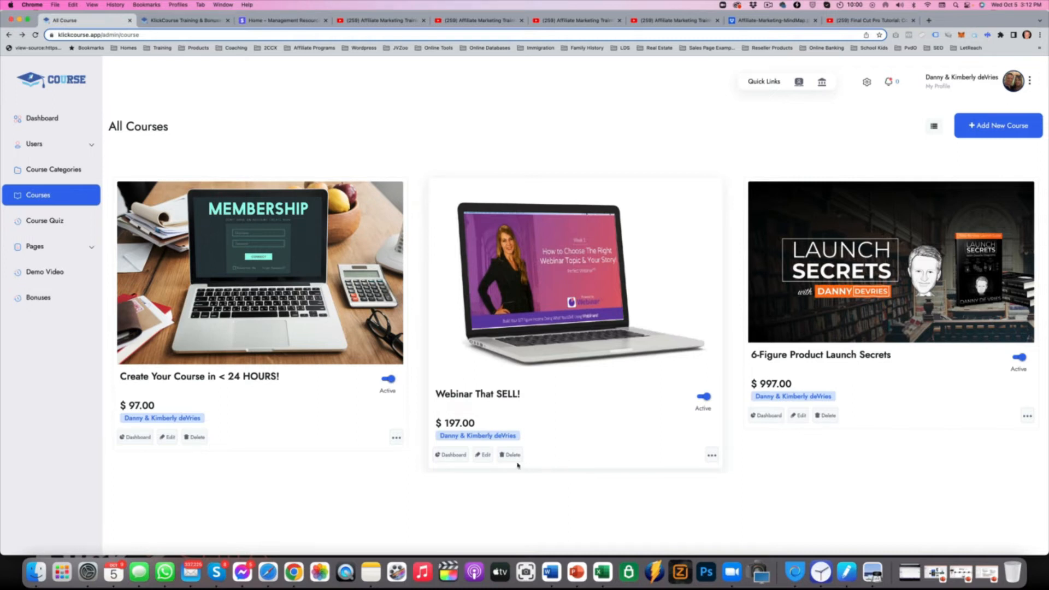
Check the institutes assigned to the Webinar That SELL! course and close the assignment dialog without changes.
click(713, 456)
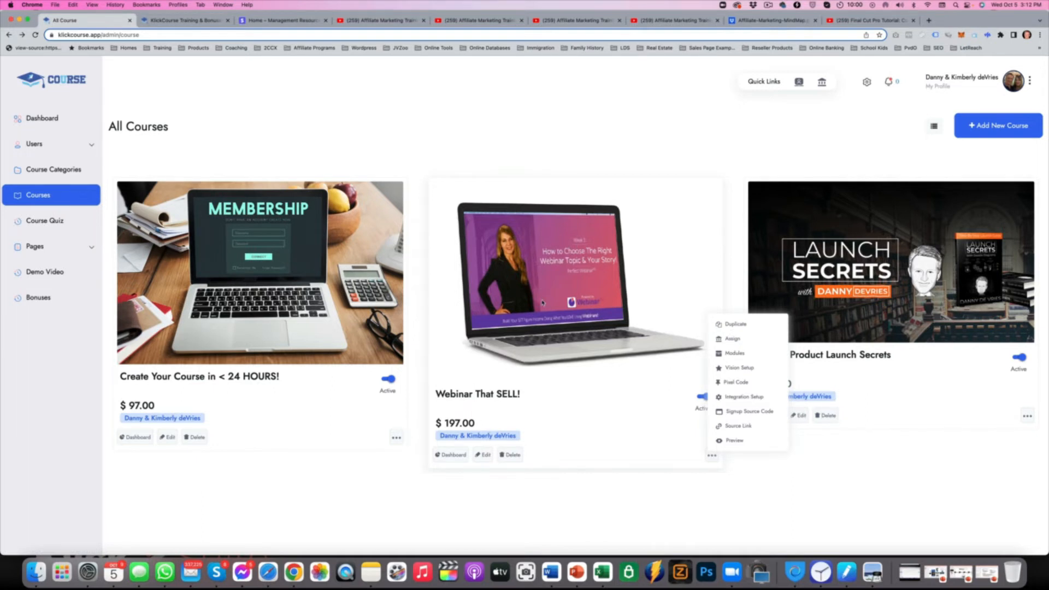
click(732, 340)
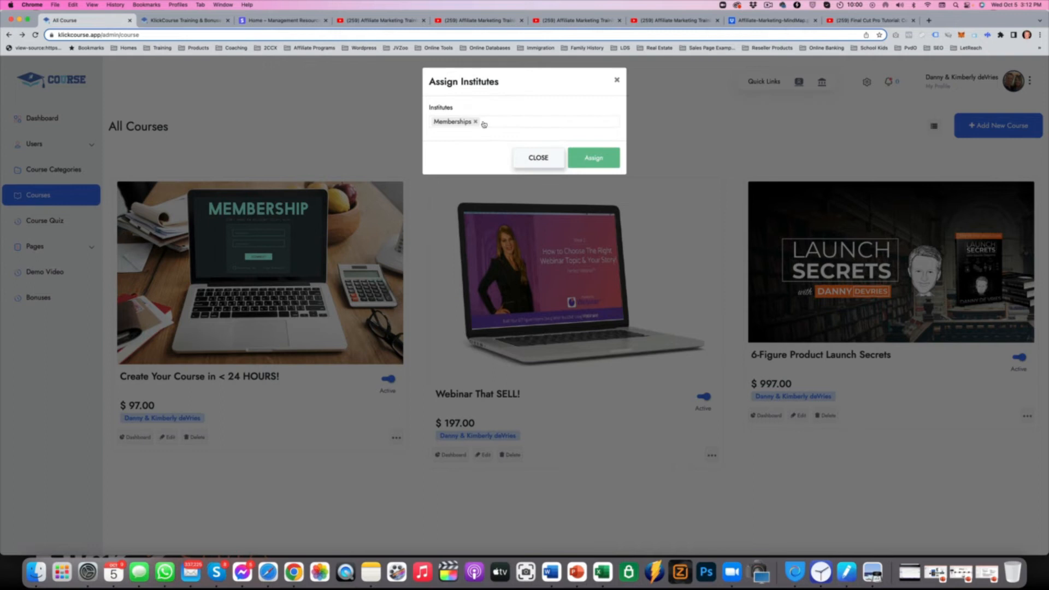
click(517, 123)
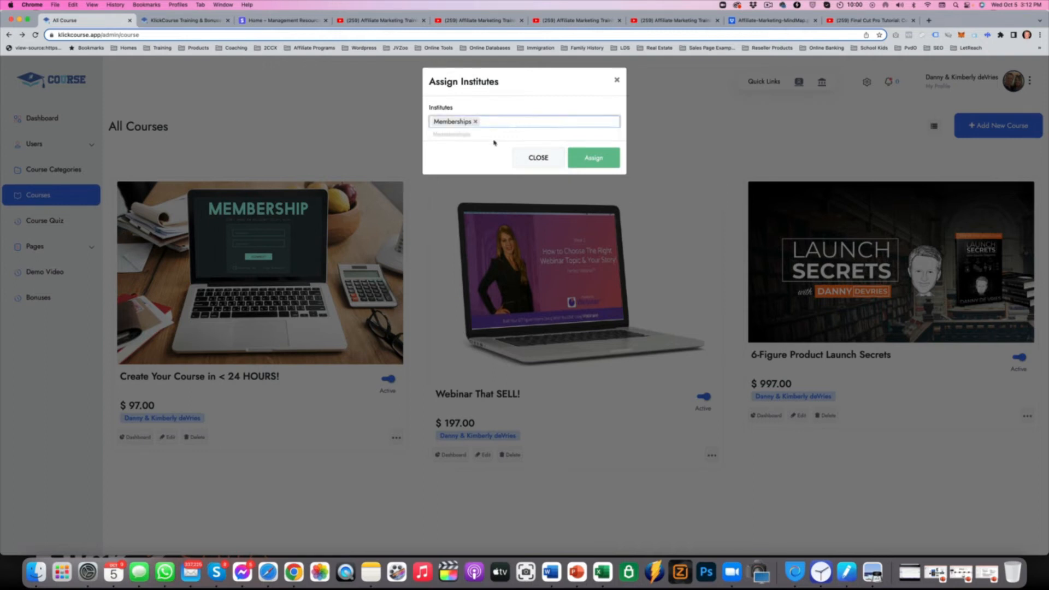
click(535, 158)
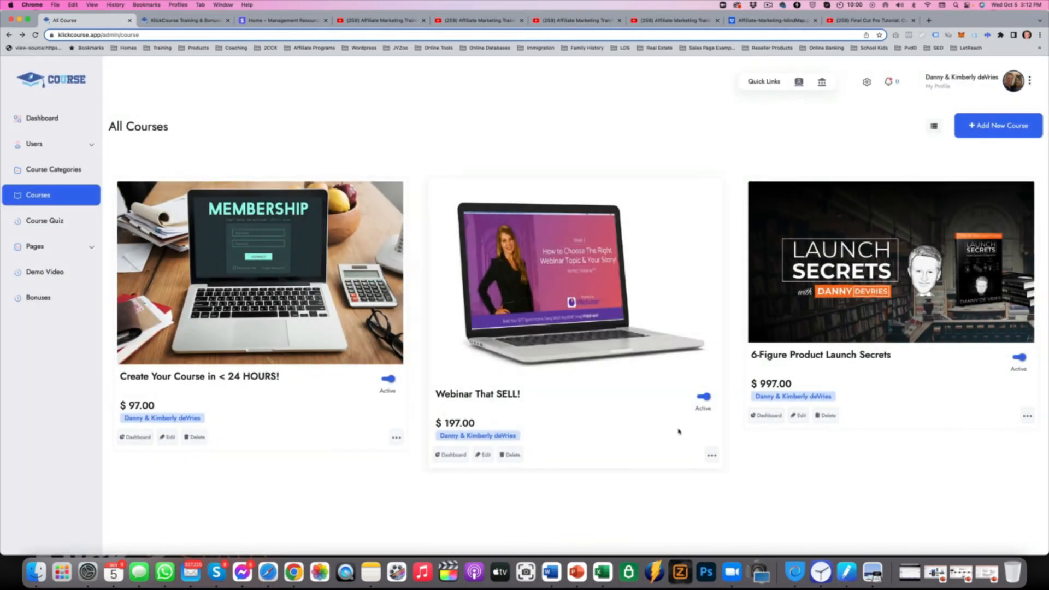
Open Vision Setup for the Webinar That SELL! course and examine the rating and reviews on its student site page.
click(710, 455)
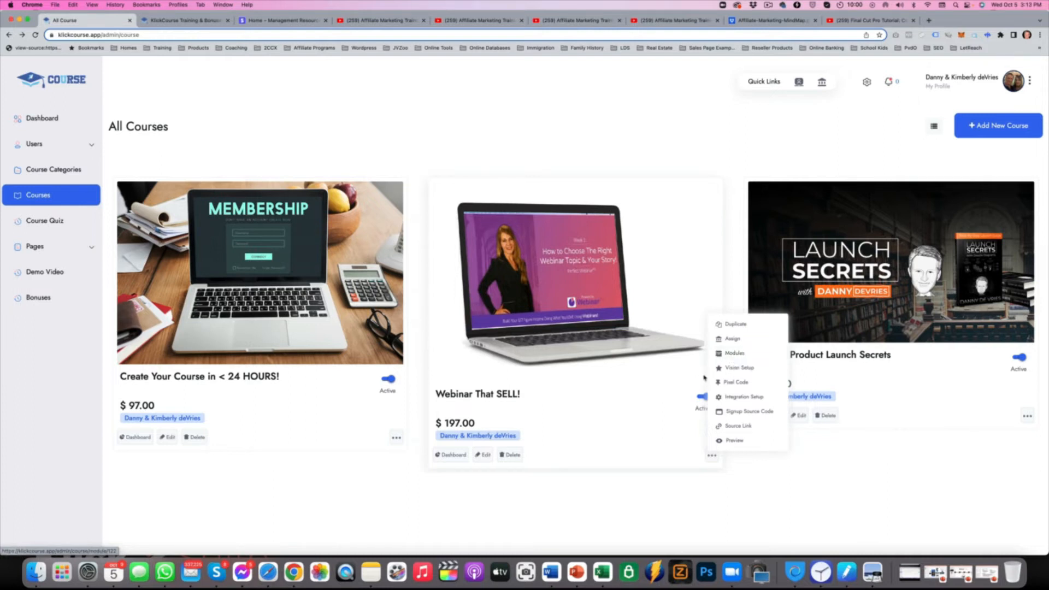
click(741, 368)
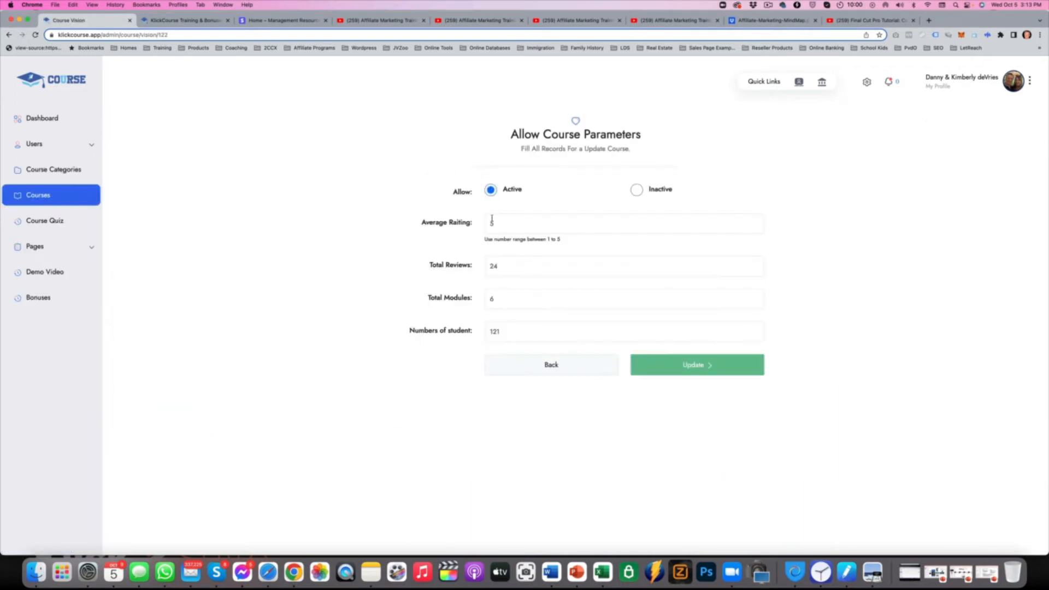
click(205, 22)
scroll(467, 240, up, 4)
scroll(468, 239, down, 1)
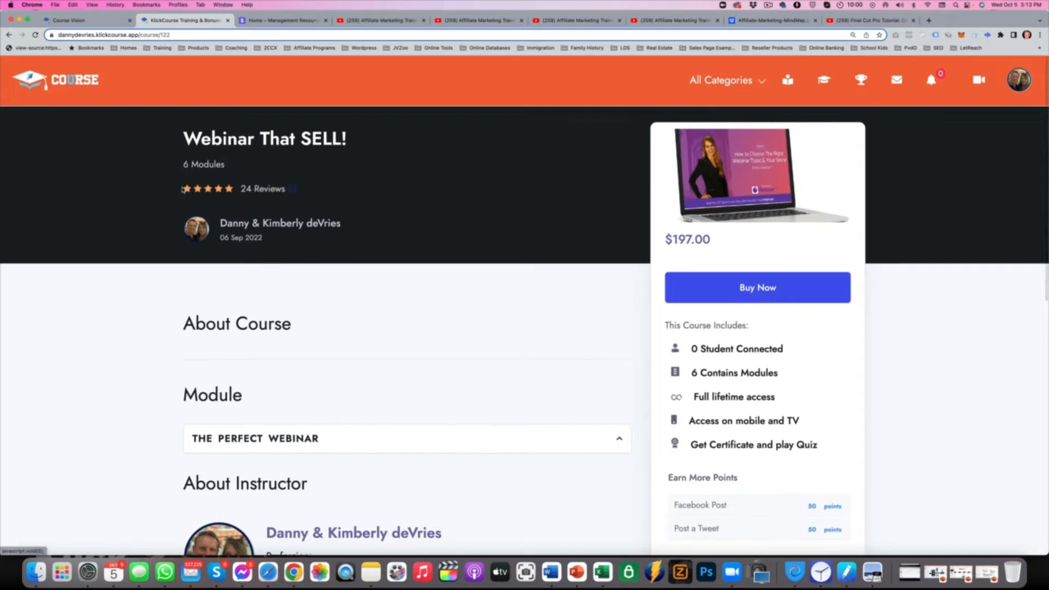
scroll(262, 189, down, 1)
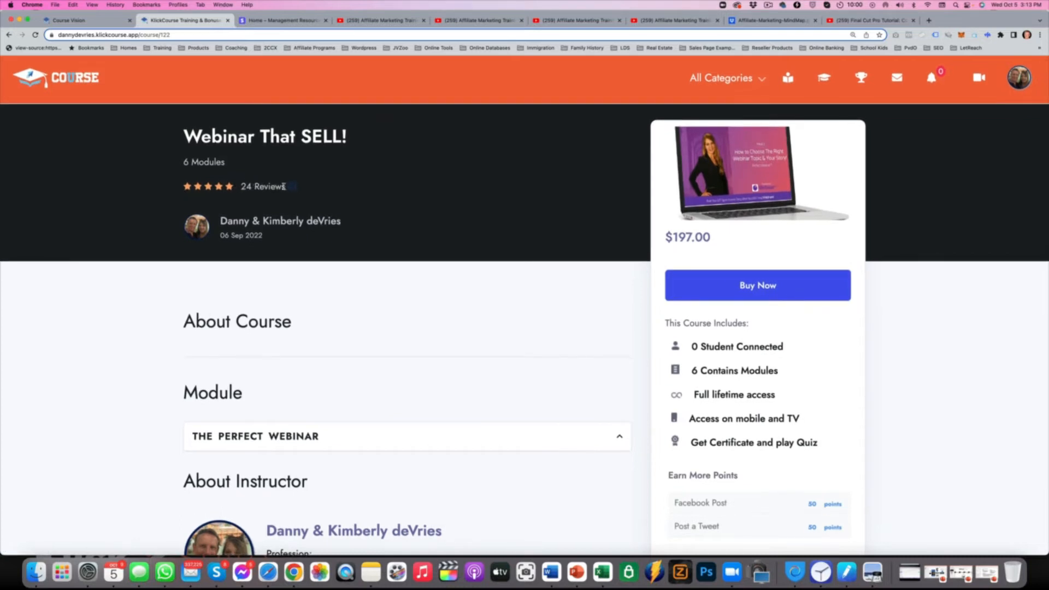
drag(287, 189, 174, 189)
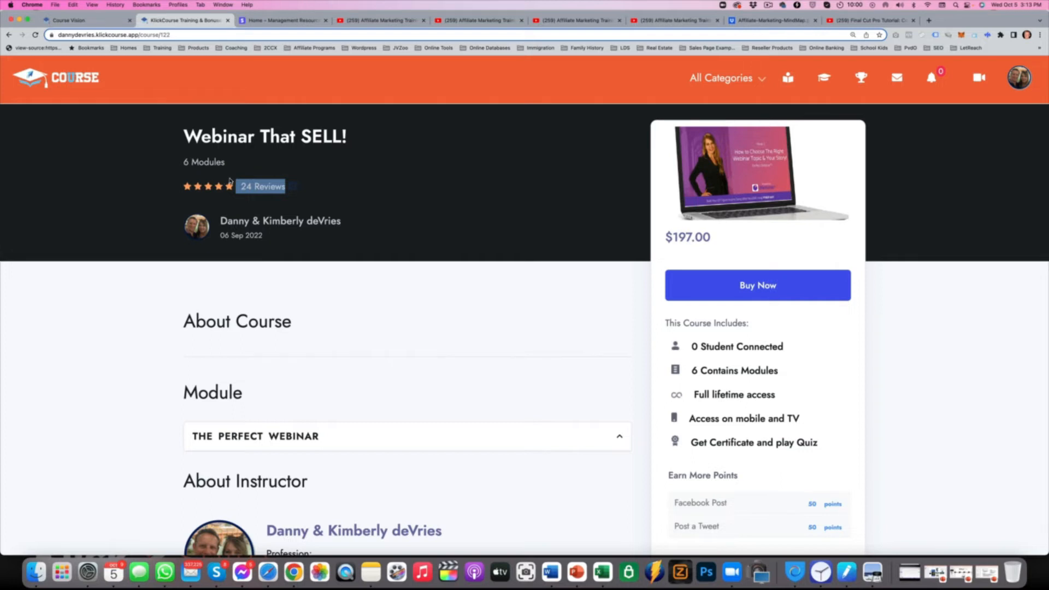
Return to the admin site's Vision Setup form, check its rating, reviews, modules and student fields, and save the course vision.
click(93, 21)
click(518, 223)
click(514, 267)
click(542, 294)
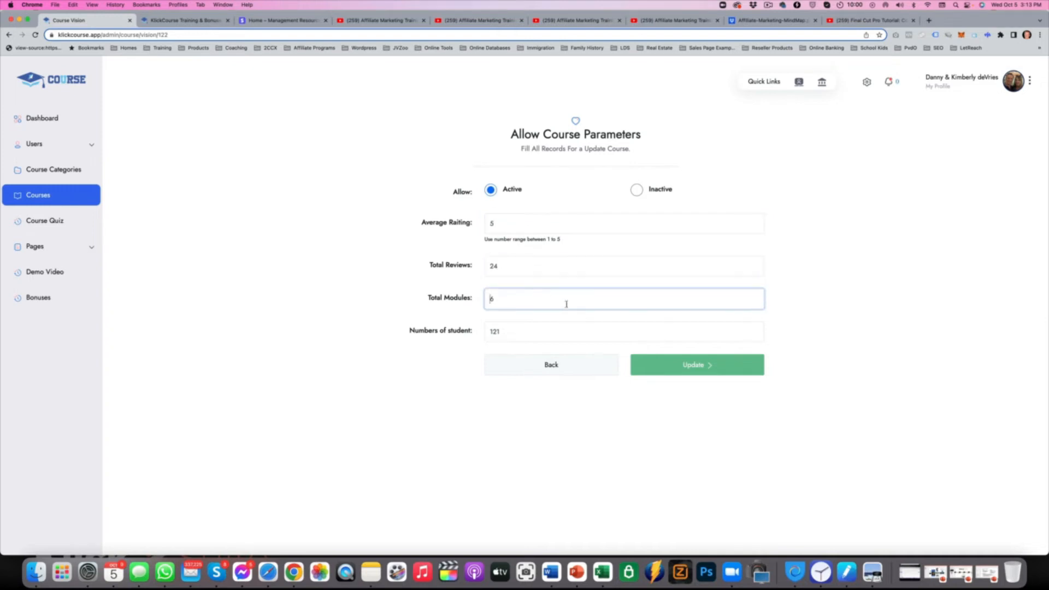
click(597, 331)
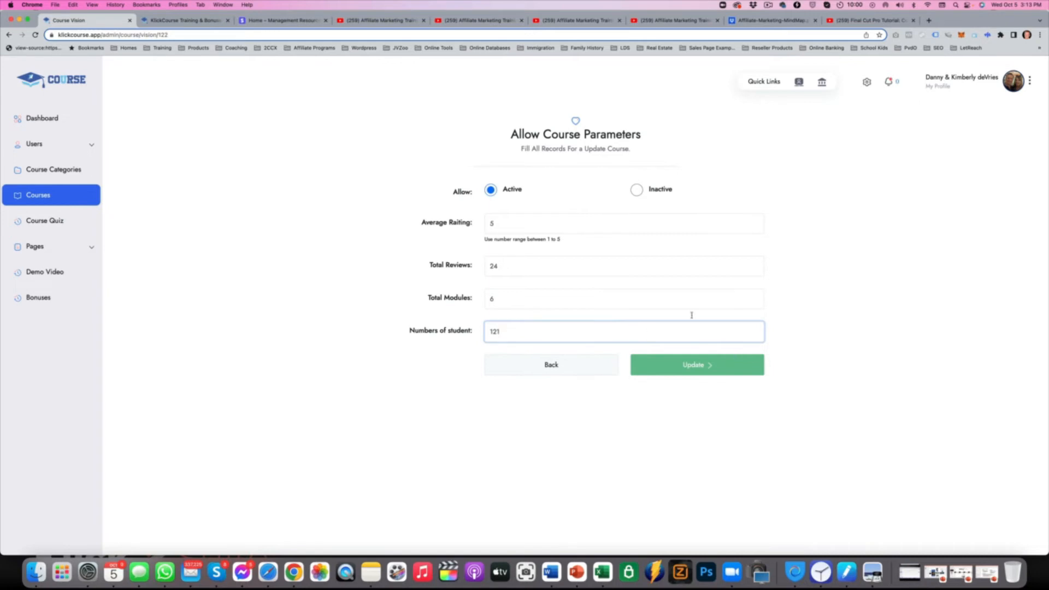
click(676, 368)
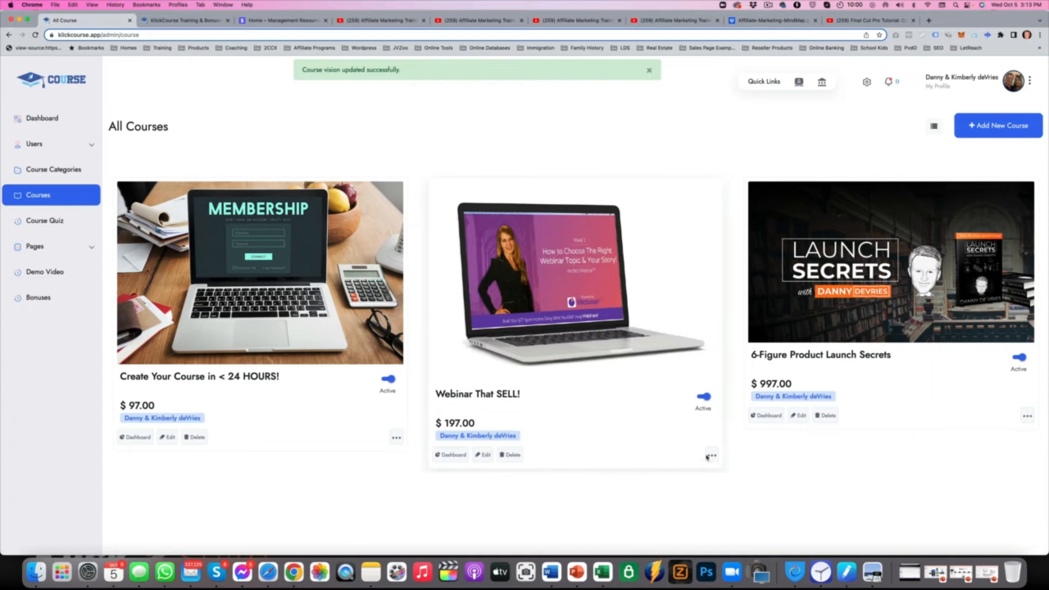
Open the Webinar That SELL! course lessons, inspect The Perfect Webinar's title dialog, and close it without changes.
click(711, 457)
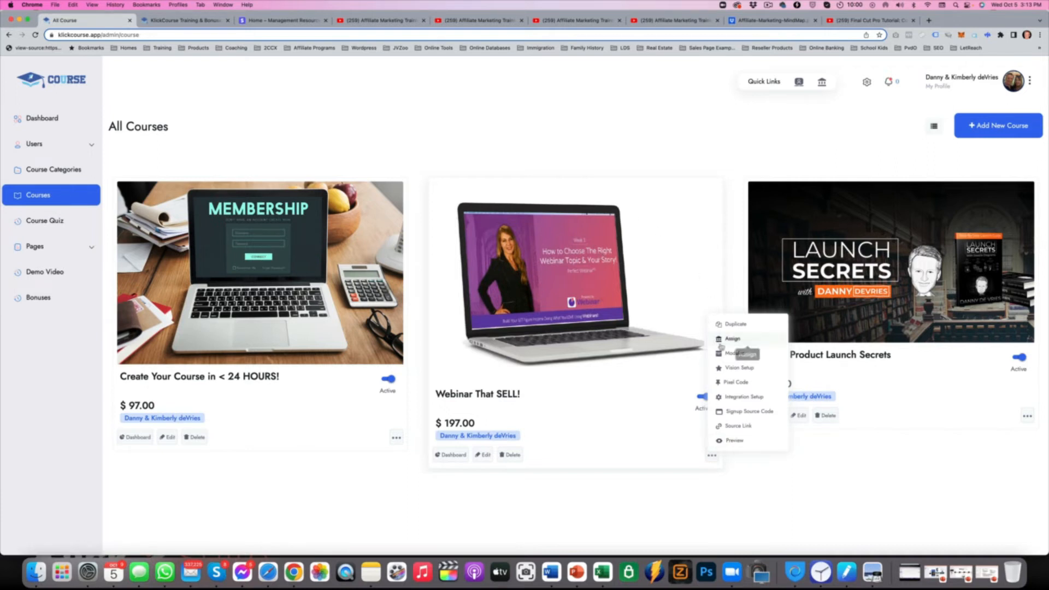
click(734, 352)
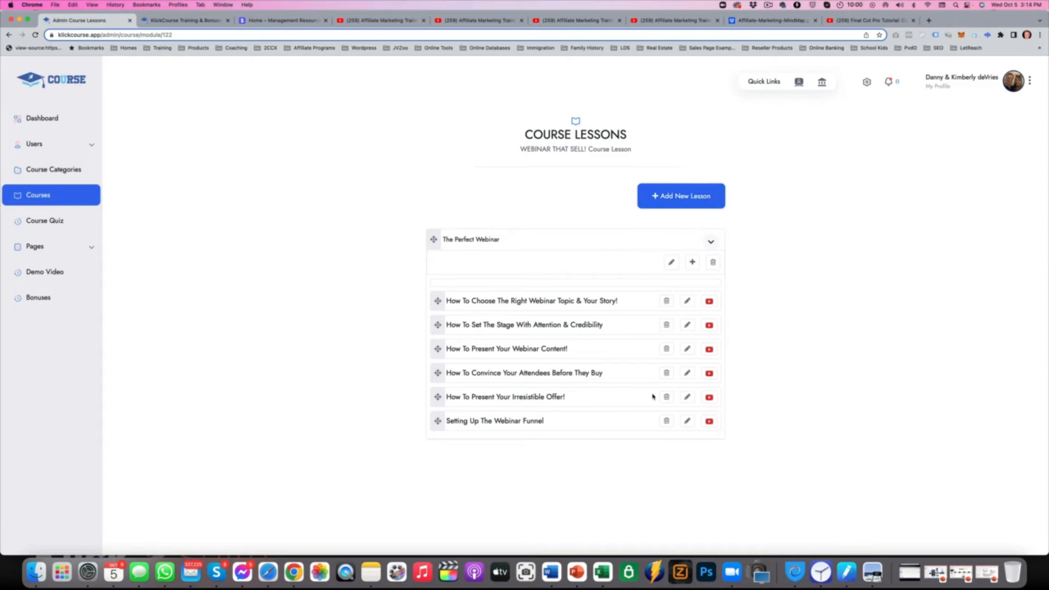
click(671, 264)
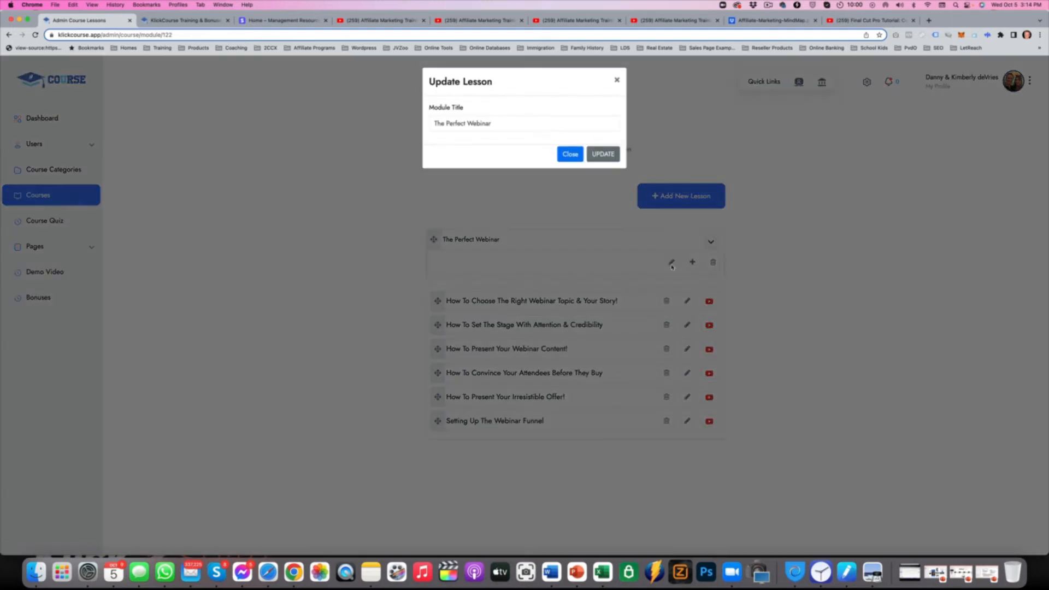
drag(500, 122, 405, 123)
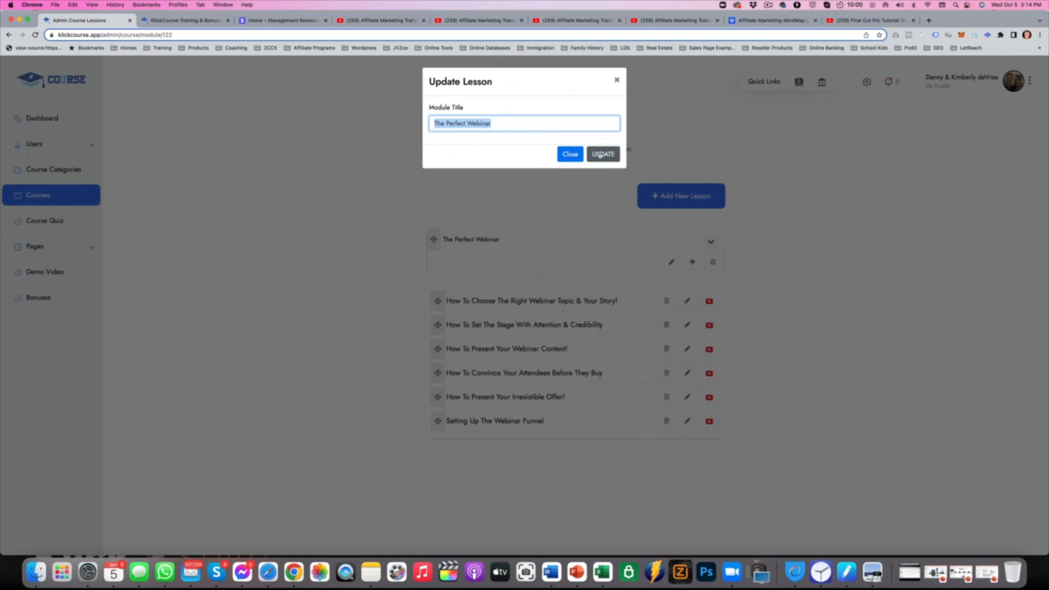
click(570, 155)
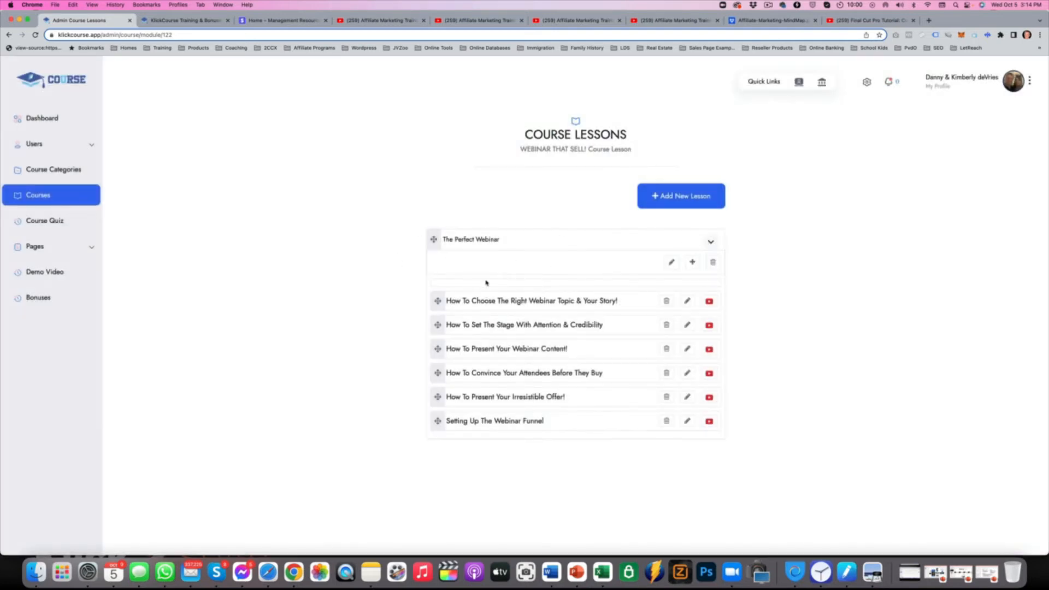
Start a new chapter in The Perfect Webinar module and inspect its title, duration and preview fields.
click(691, 263)
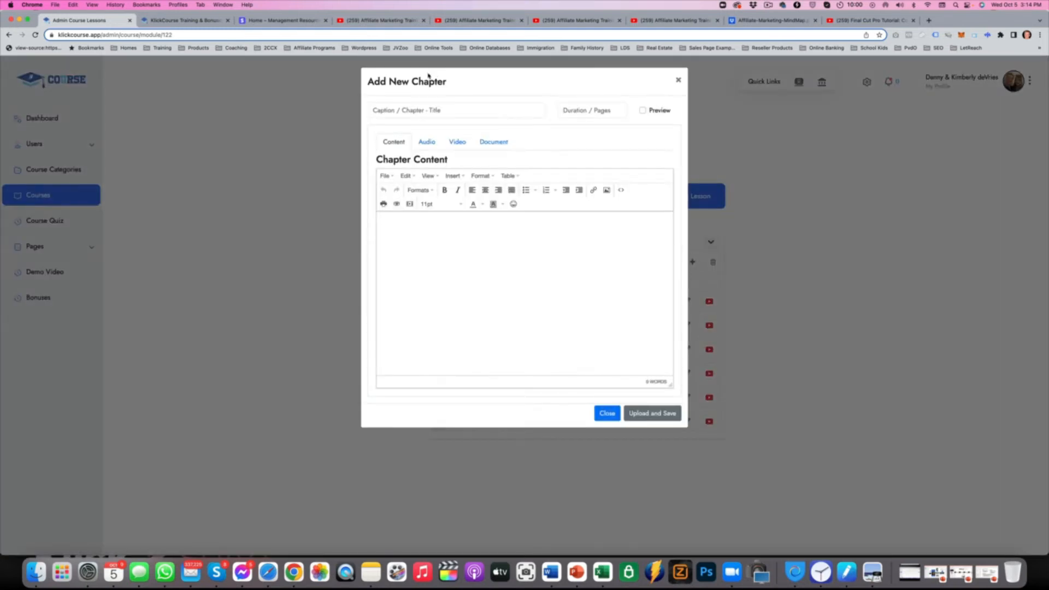
click(455, 109)
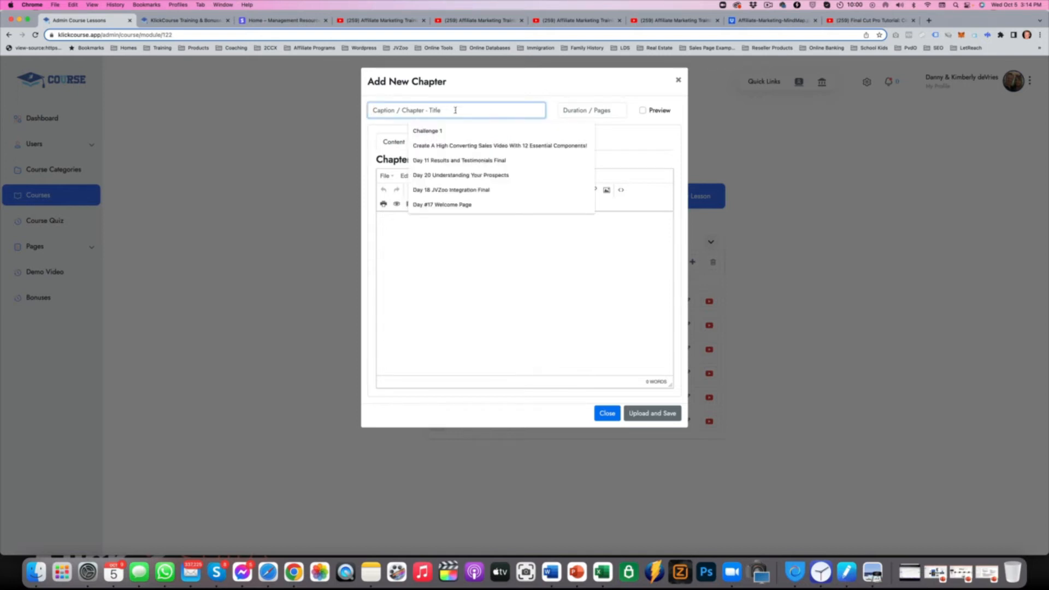
click(569, 112)
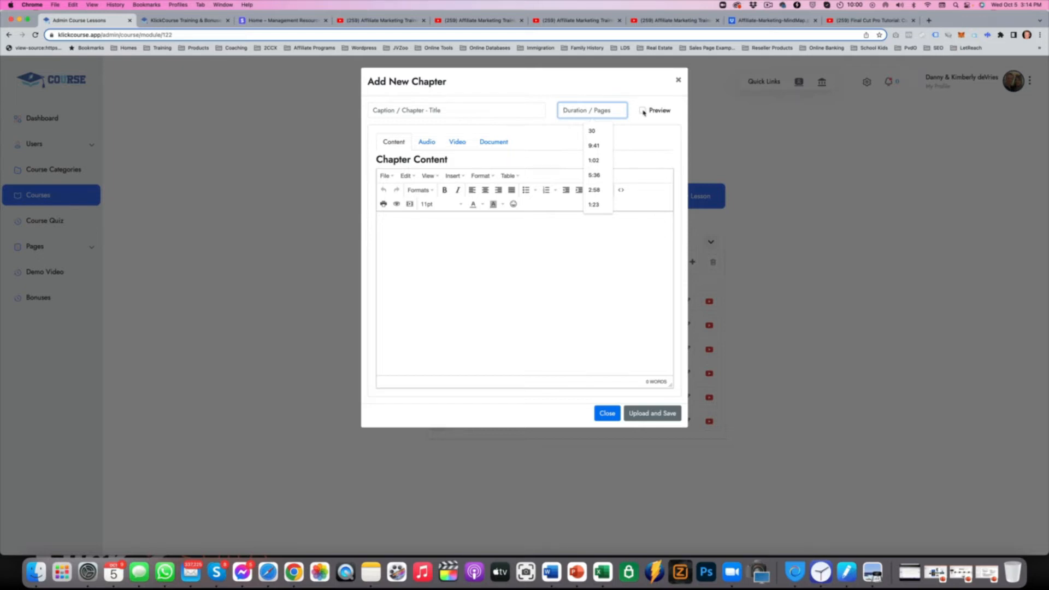
Open the Create Your Course in < 24 HOURS! page on the student site and expand its Membership Program in a Day module.
click(180, 20)
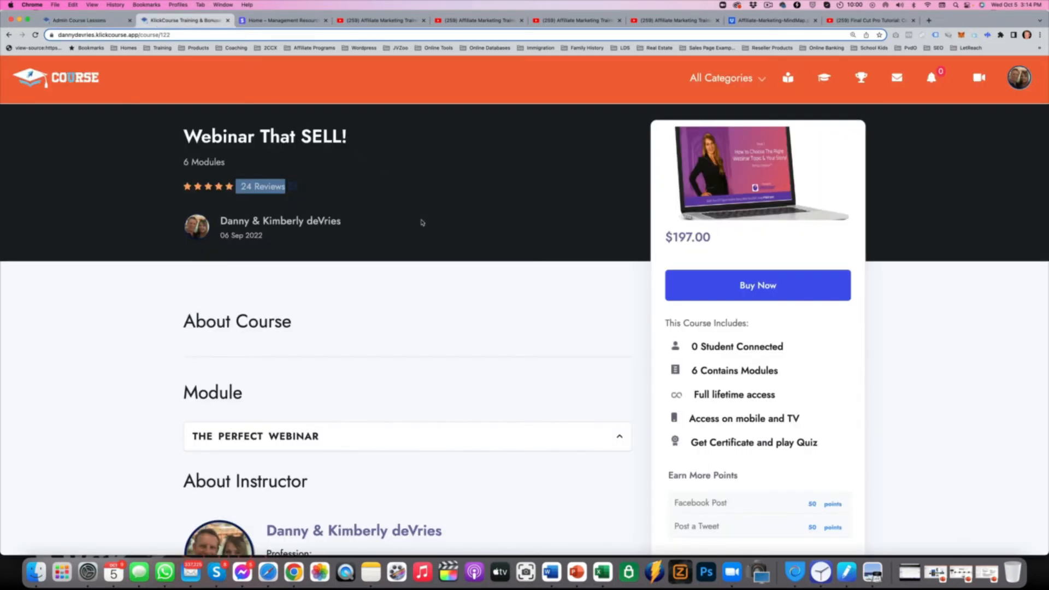
scroll(442, 224, down, 8)
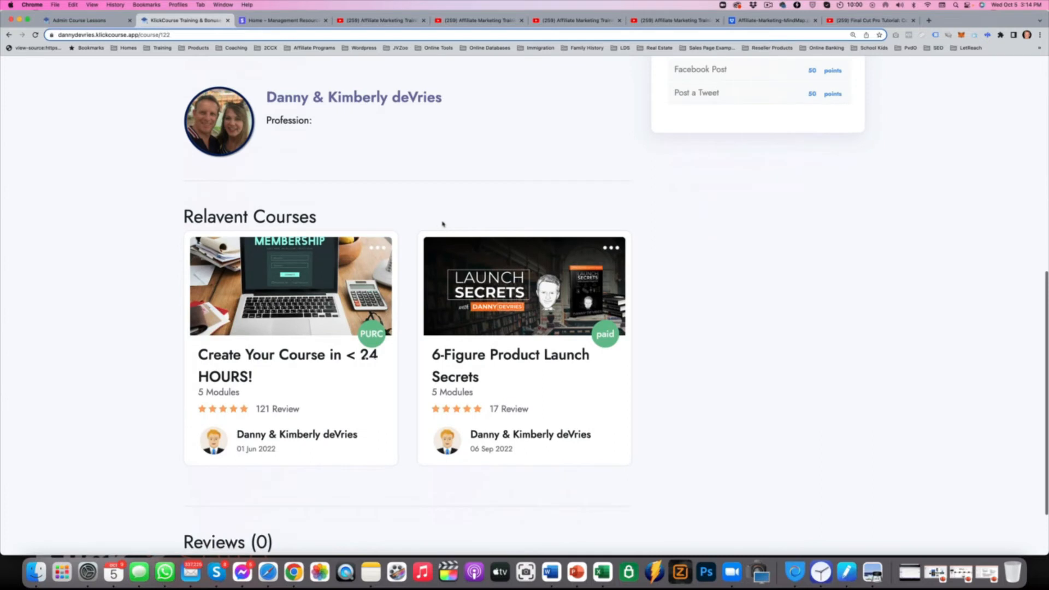
scroll(437, 218, up, 10)
scroll(381, 337, down, 6)
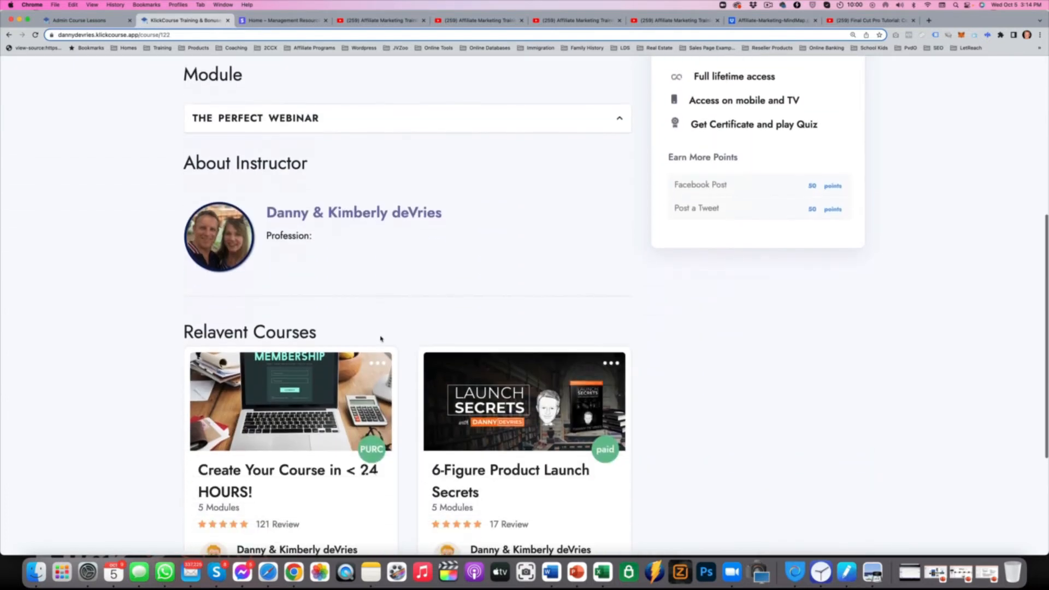
click(344, 471)
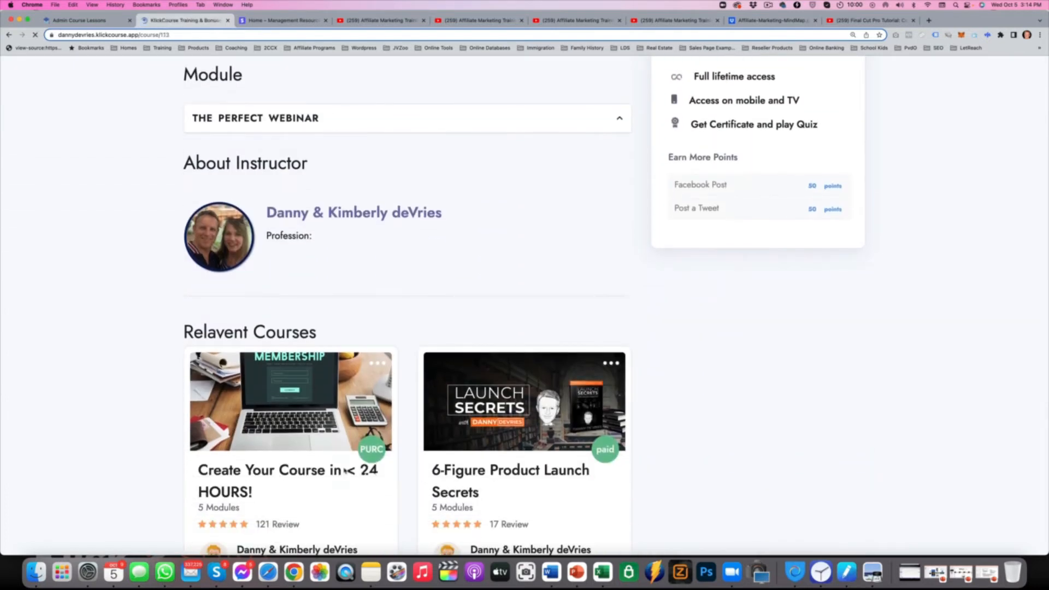
scroll(478, 375, down, 10)
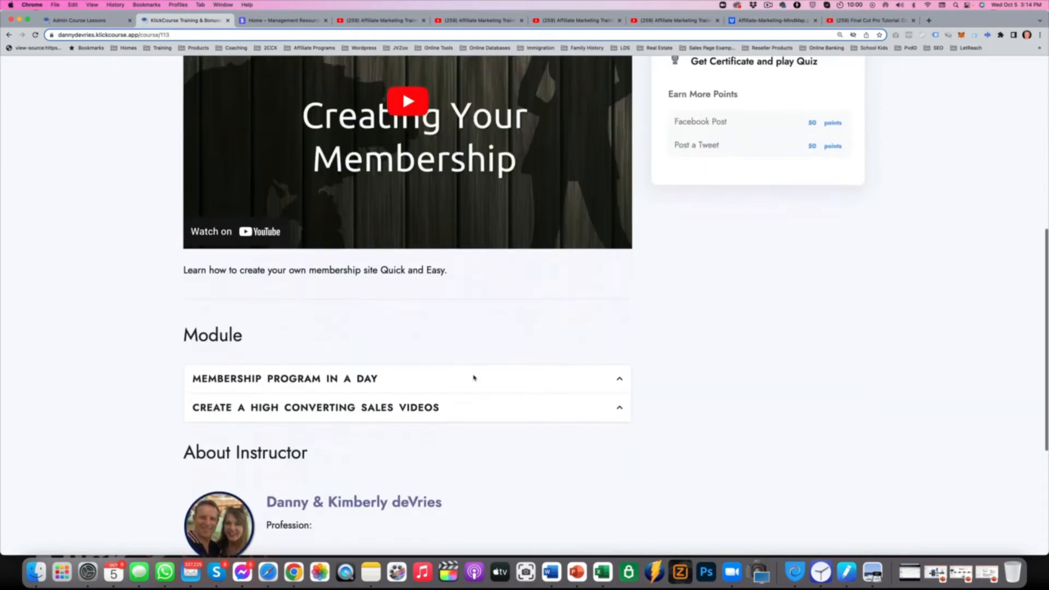
click(300, 225)
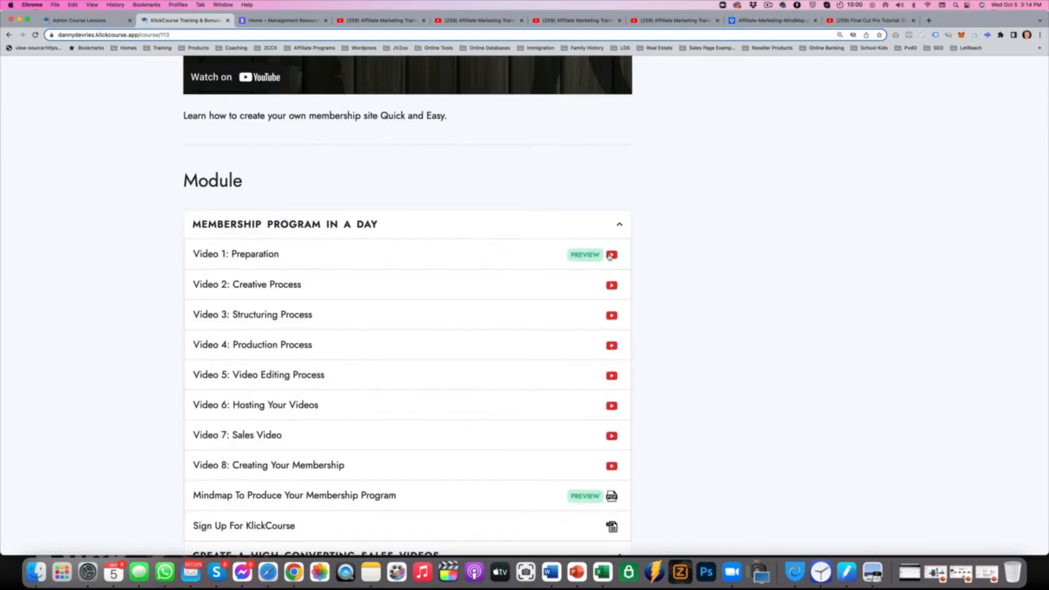
Preview the Video 1: Preparation lesson of the Membership Program in a Day module and close the lesson window.
click(69, 21)
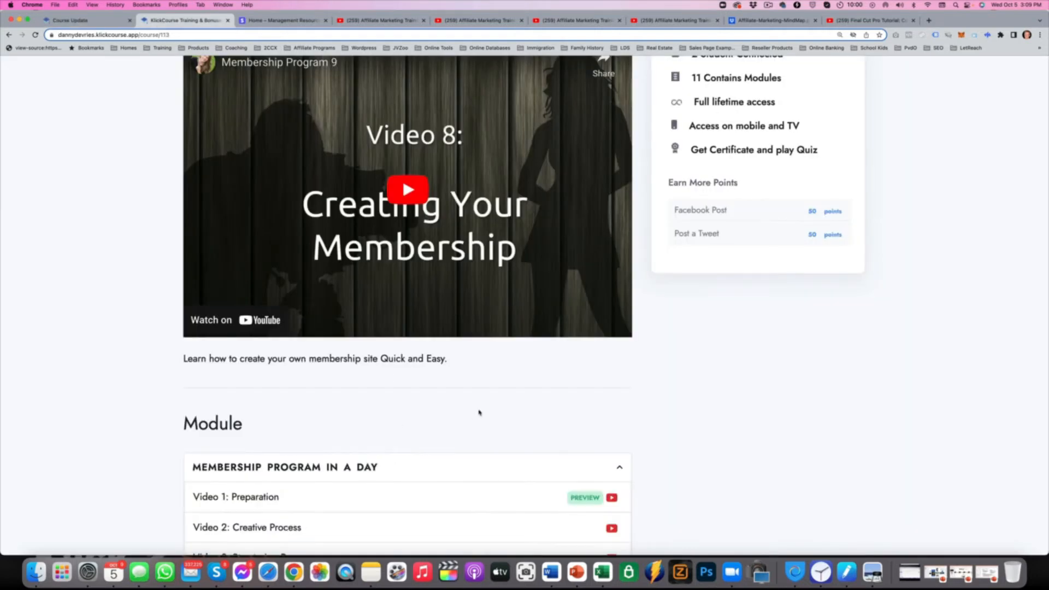
scroll(479, 413, down, 5)
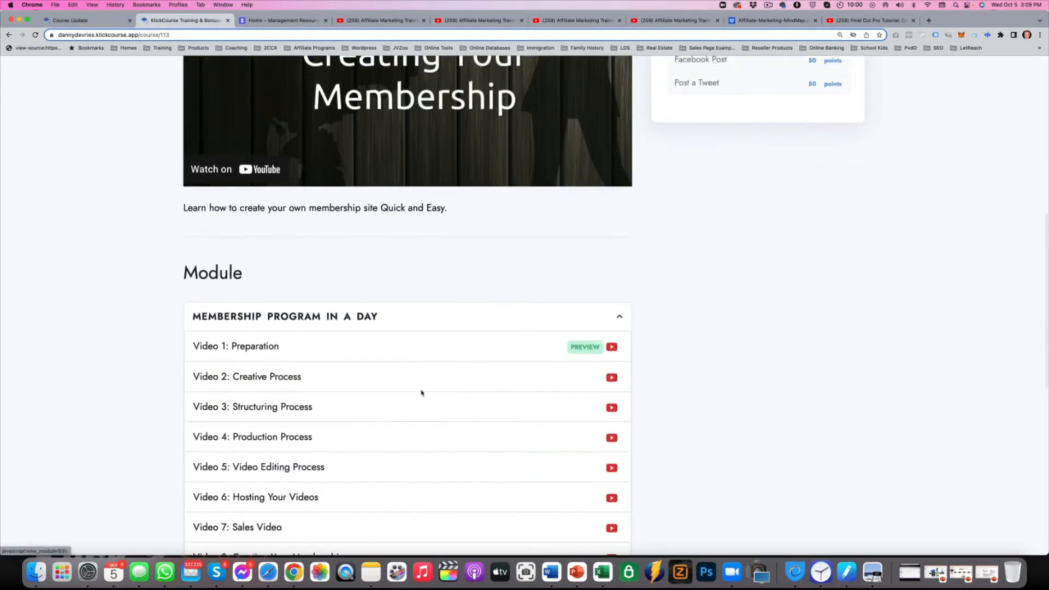
scroll(422, 393, down, 4)
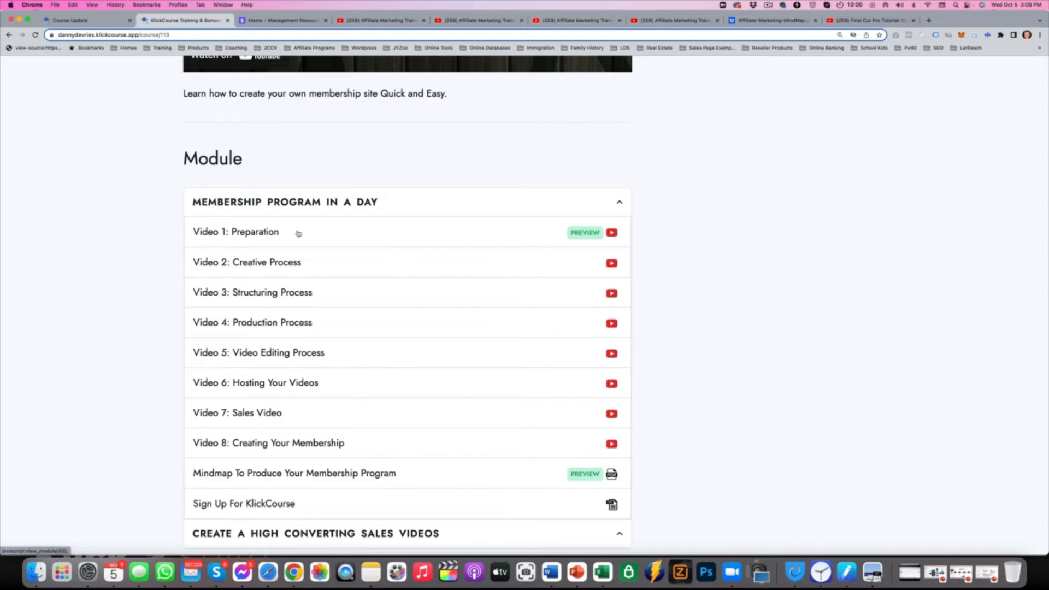
click(375, 237)
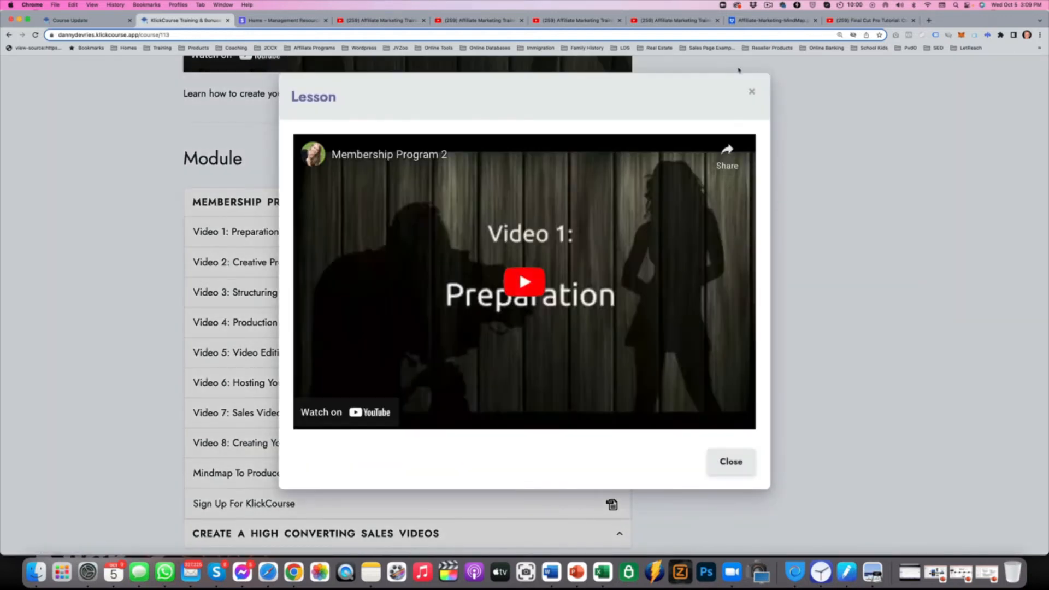
click(752, 92)
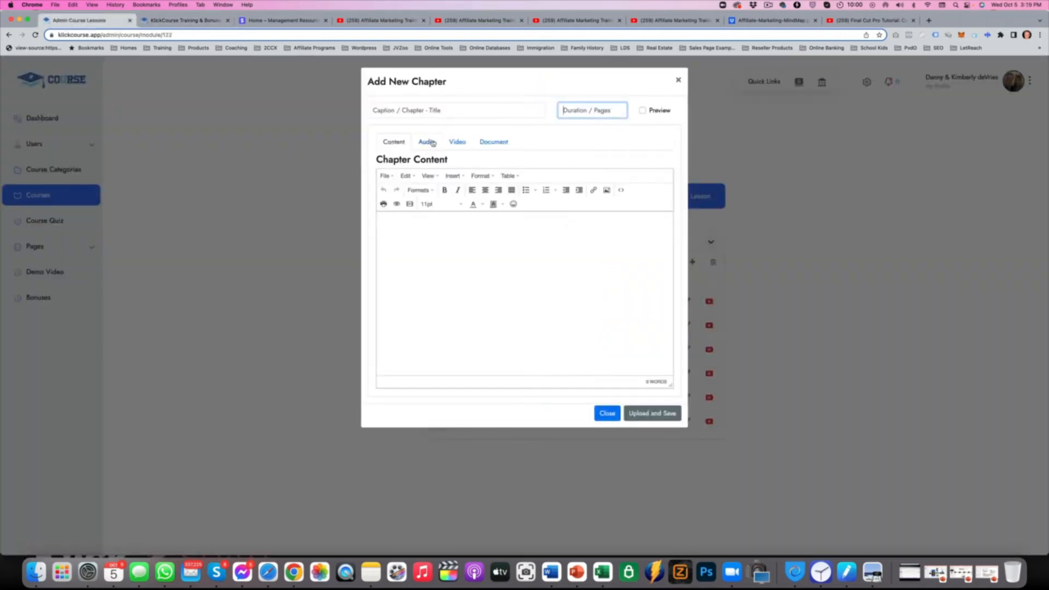
Review the audio, video and document upload options of the new chapter on the admin site.
click(435, 143)
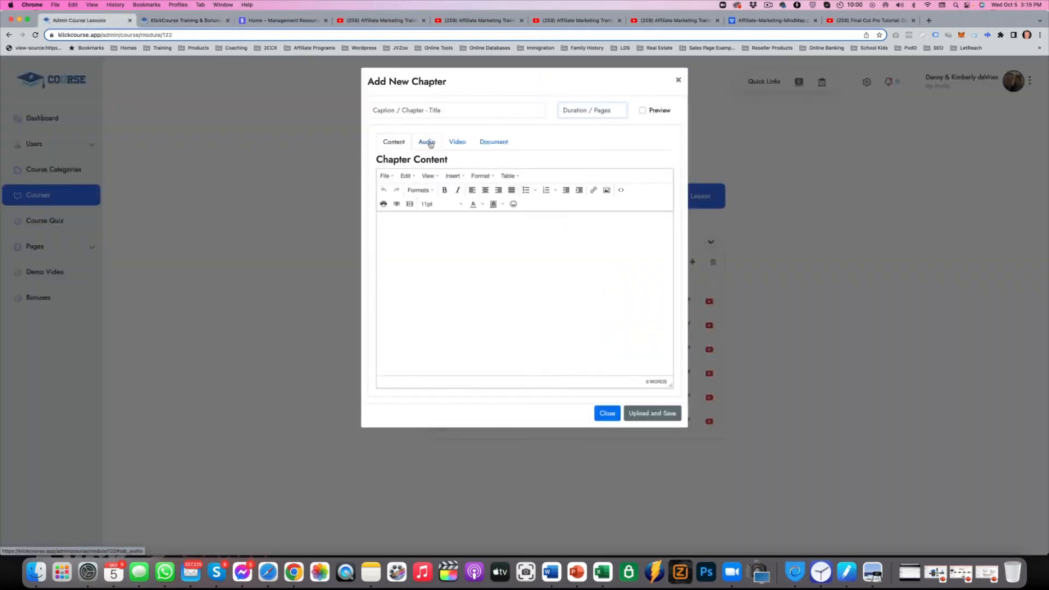
click(457, 143)
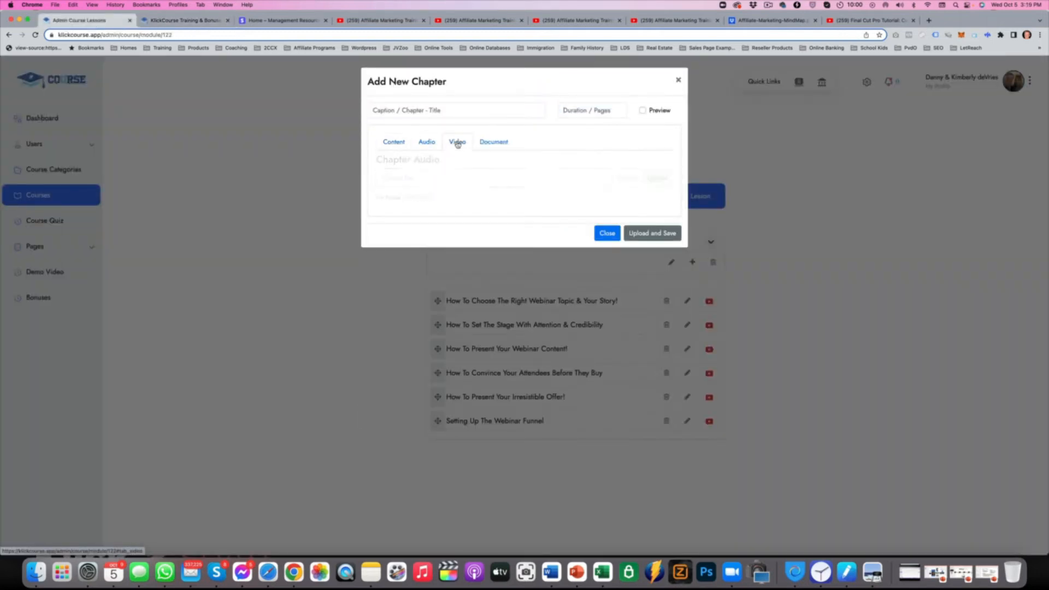
click(496, 143)
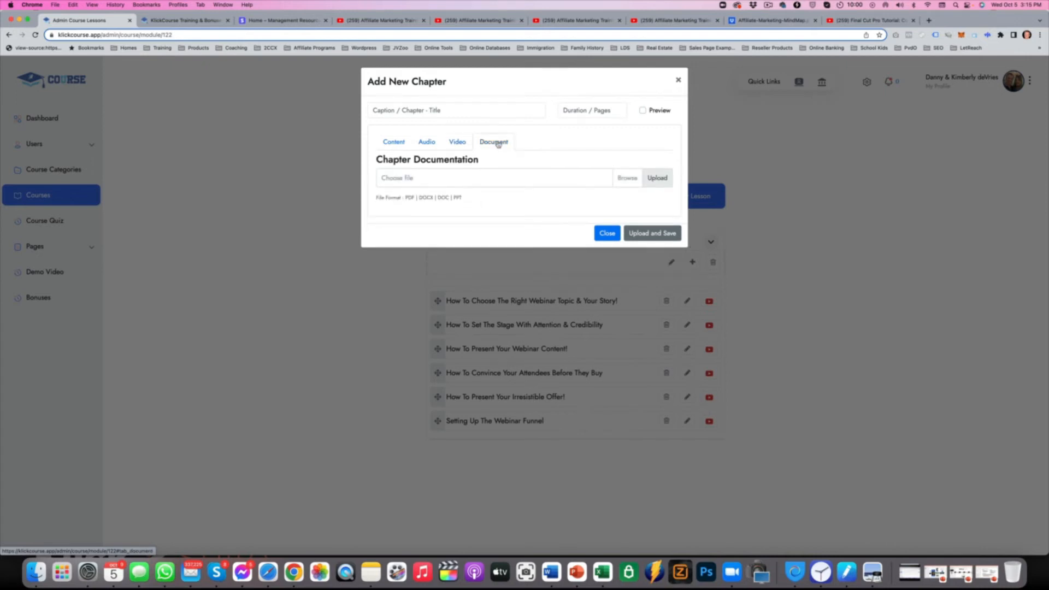
Set the new chapter's video type to Youtube and place the cursor in the video source code field.
click(458, 143)
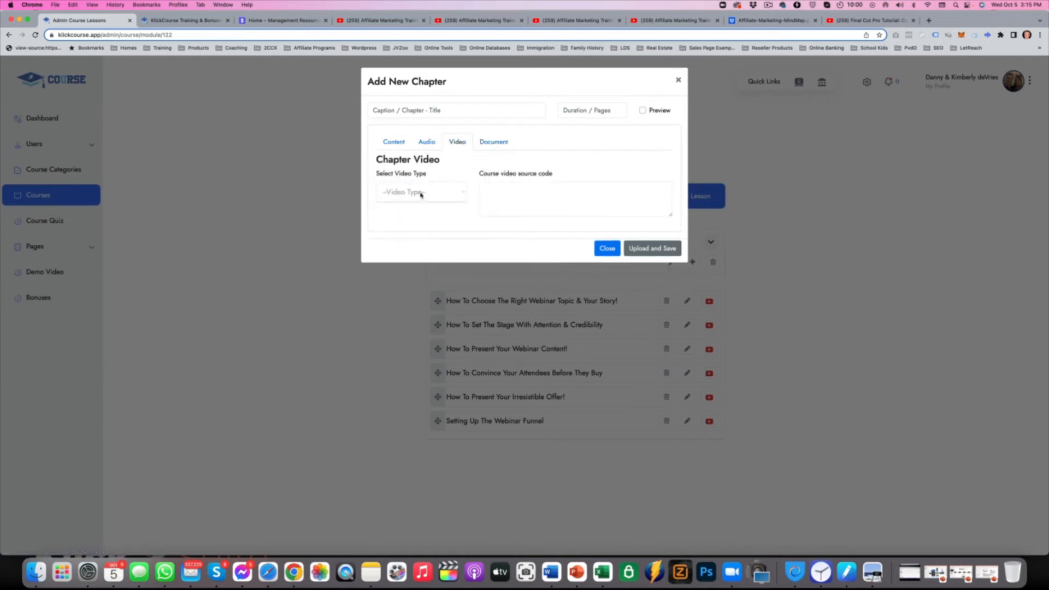
click(411, 194)
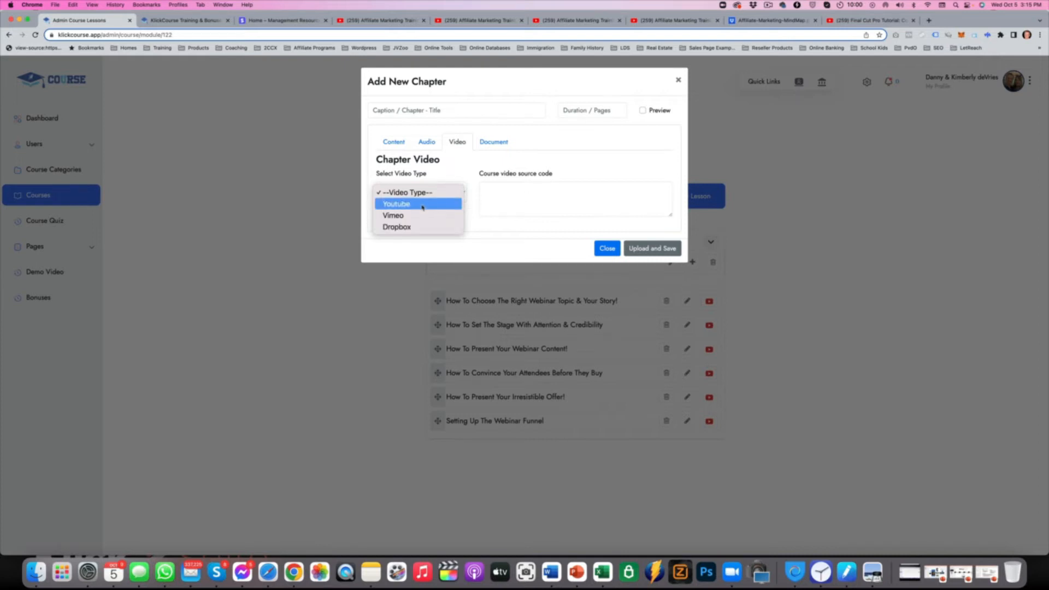
click(410, 205)
click(536, 195)
Show and select the embed code of the Affiliate Marketing Training Step 1 video on YouTube, and close the embed window.
click(379, 21)
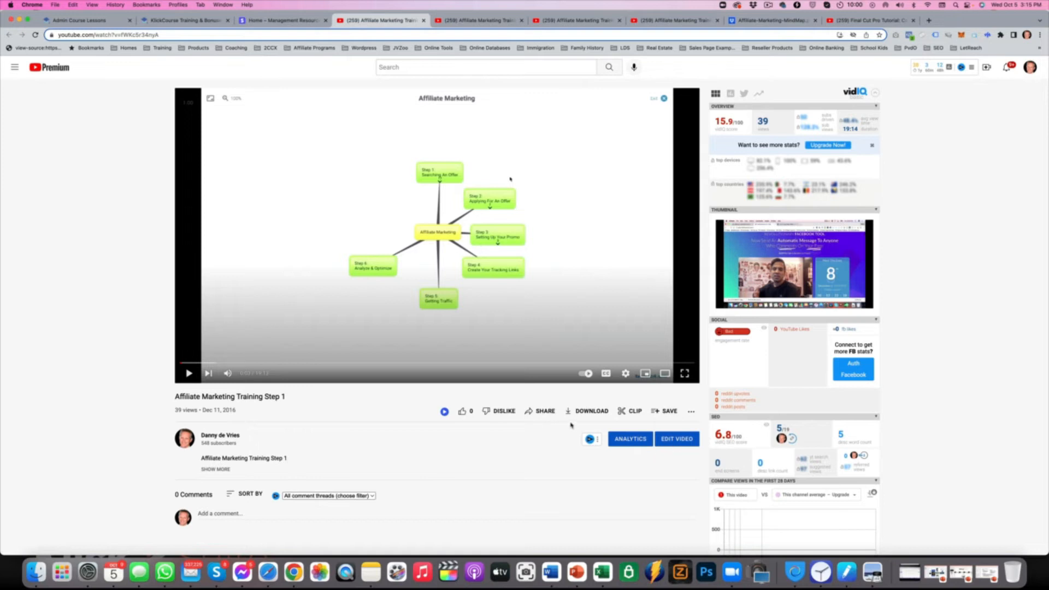
click(548, 412)
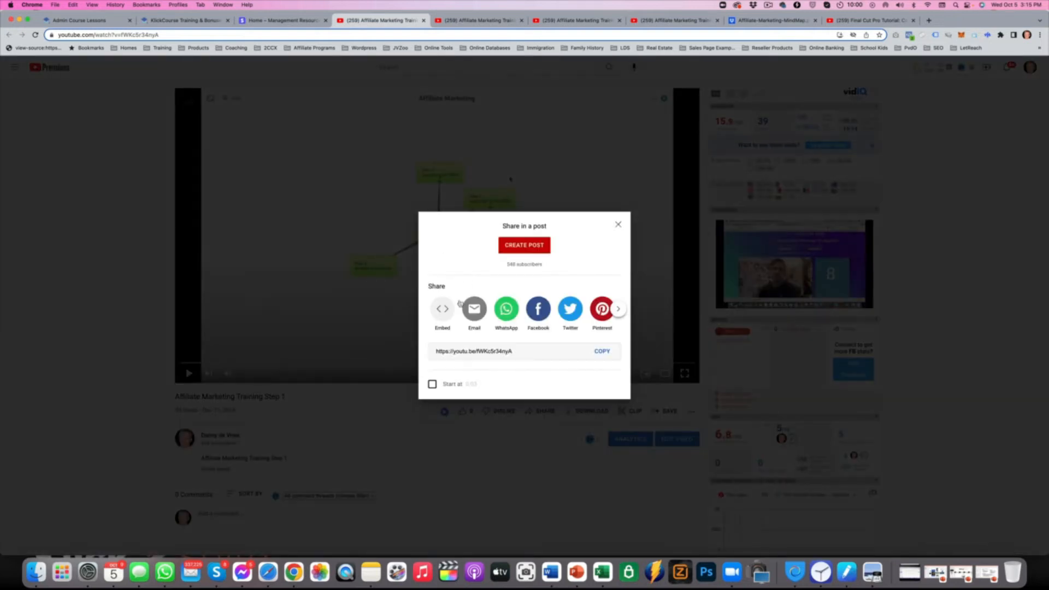
click(457, 311)
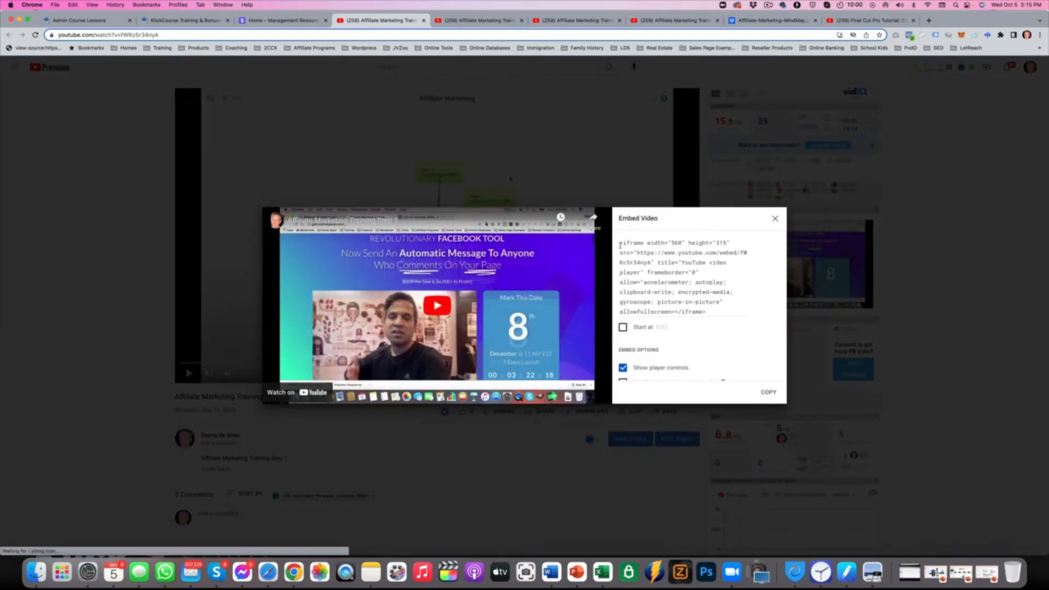
click(619, 242)
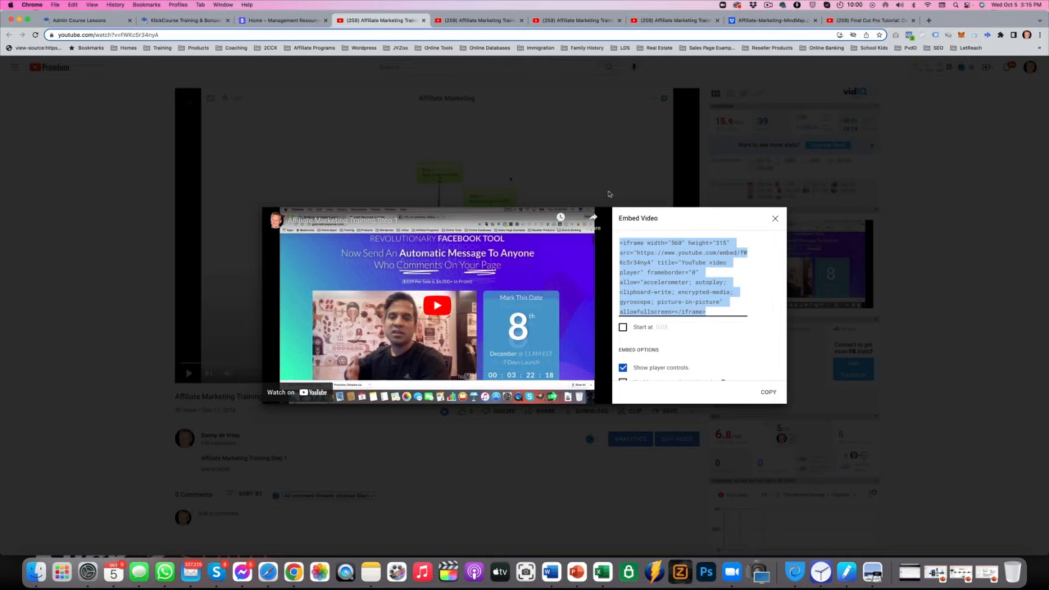
click(775, 219)
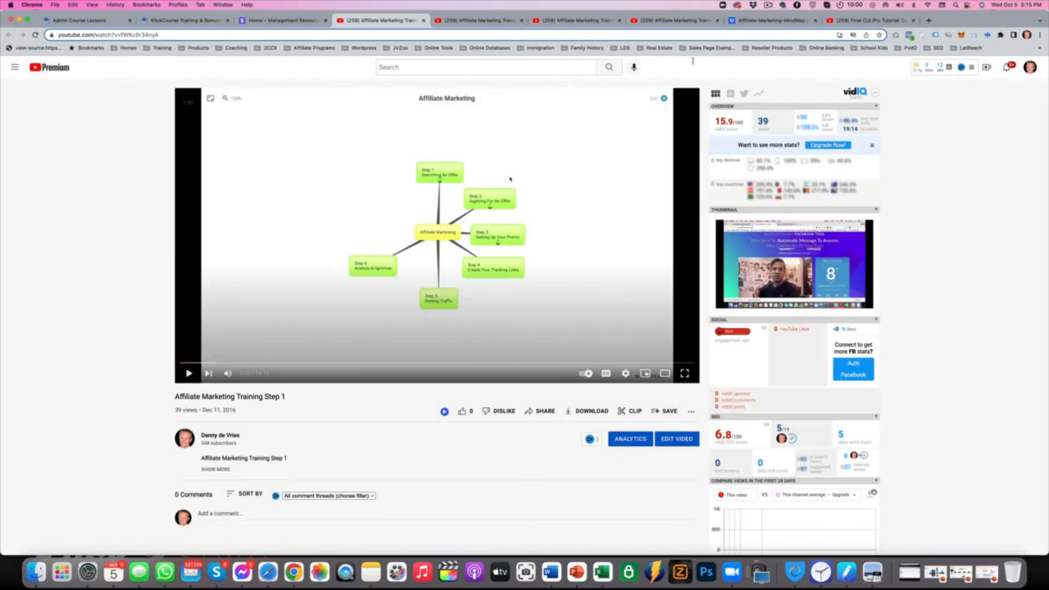
Show the embed code of the Final Cut Pro Tutorial: Complete Beginners Guide to Editing video on YouTube.
click(870, 22)
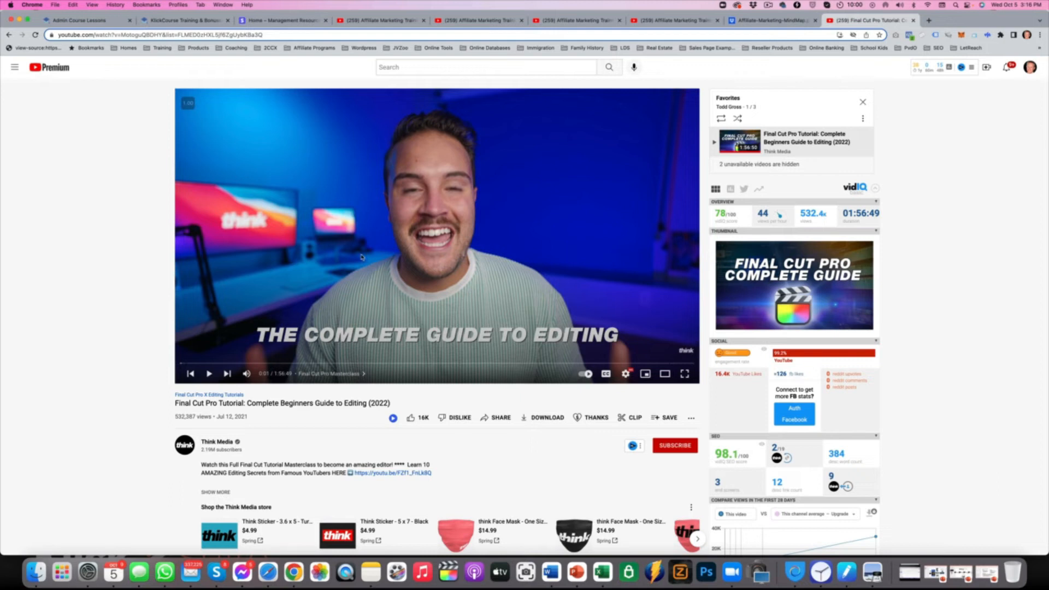
click(495, 422)
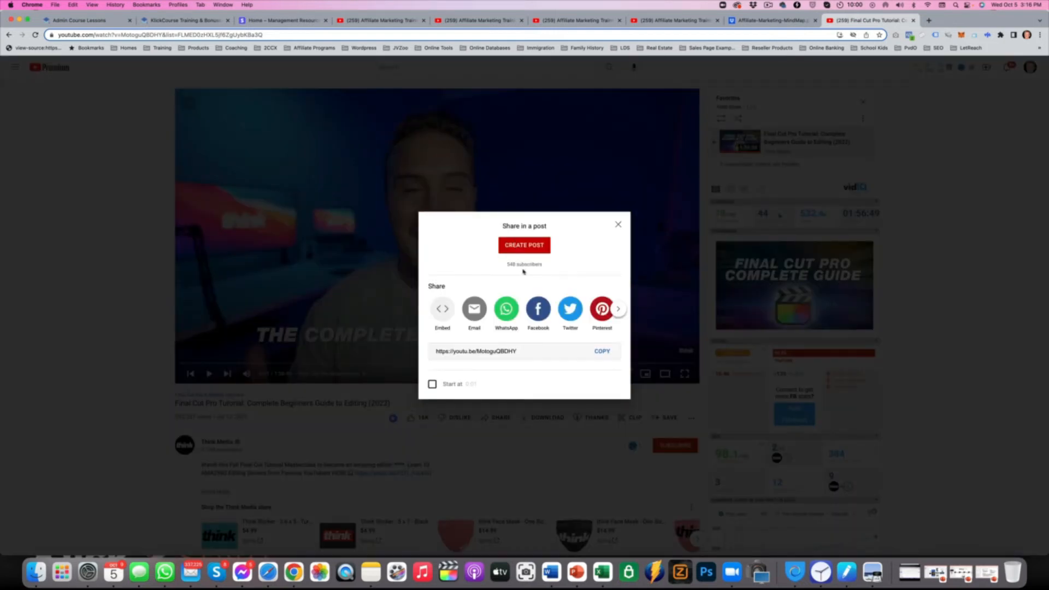
click(452, 322)
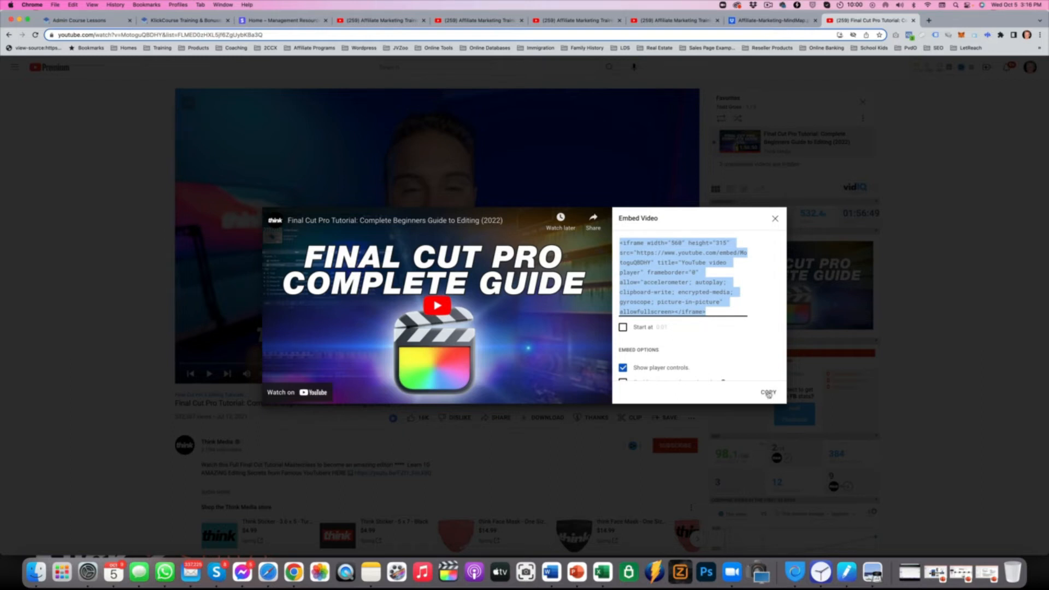
Copy the Final Cut Pro video's YouTube embed code and paste it as the new chapter's video source code.
click(768, 392)
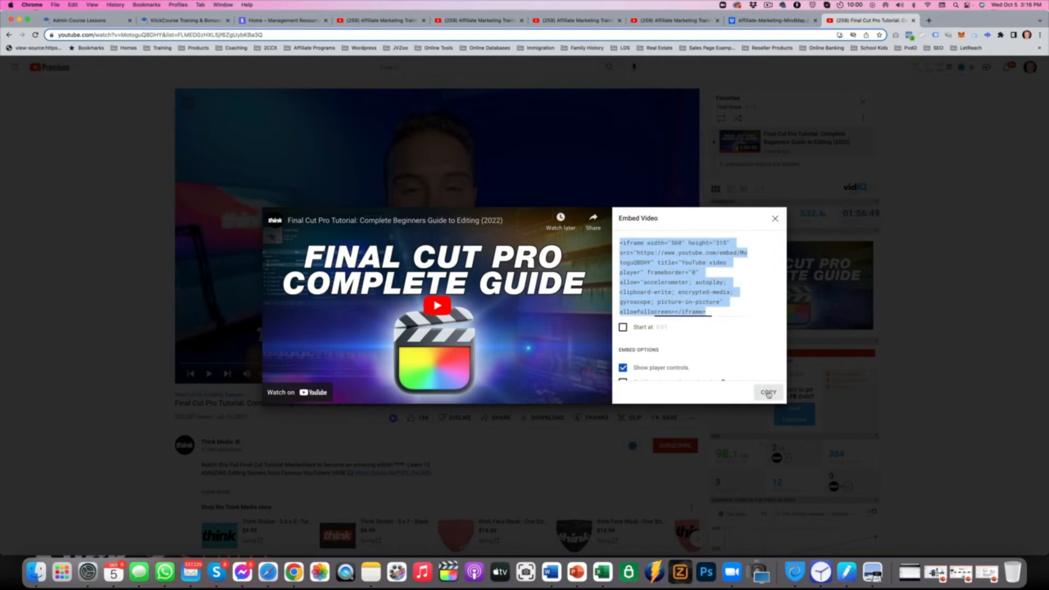
click(113, 22)
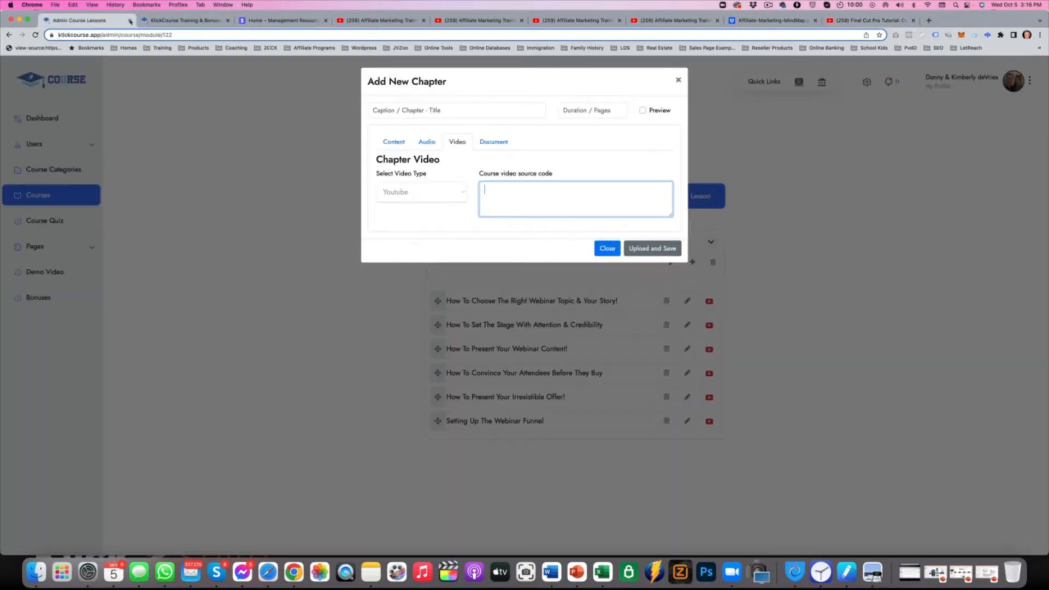
key(super+v)
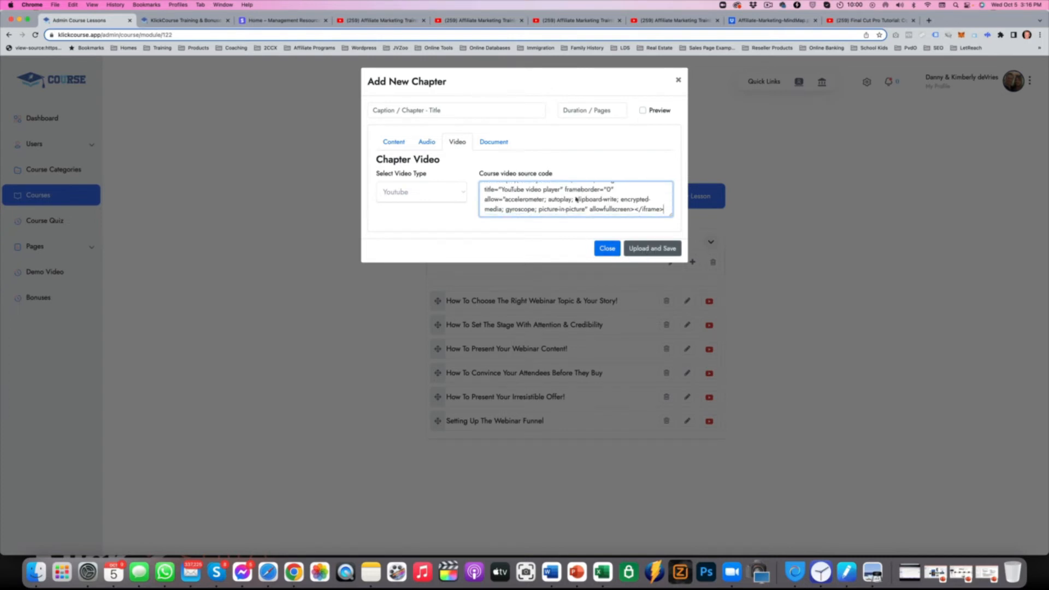
Title the new chapter "Final Cut Pro FULL Tutorial".
click(429, 109)
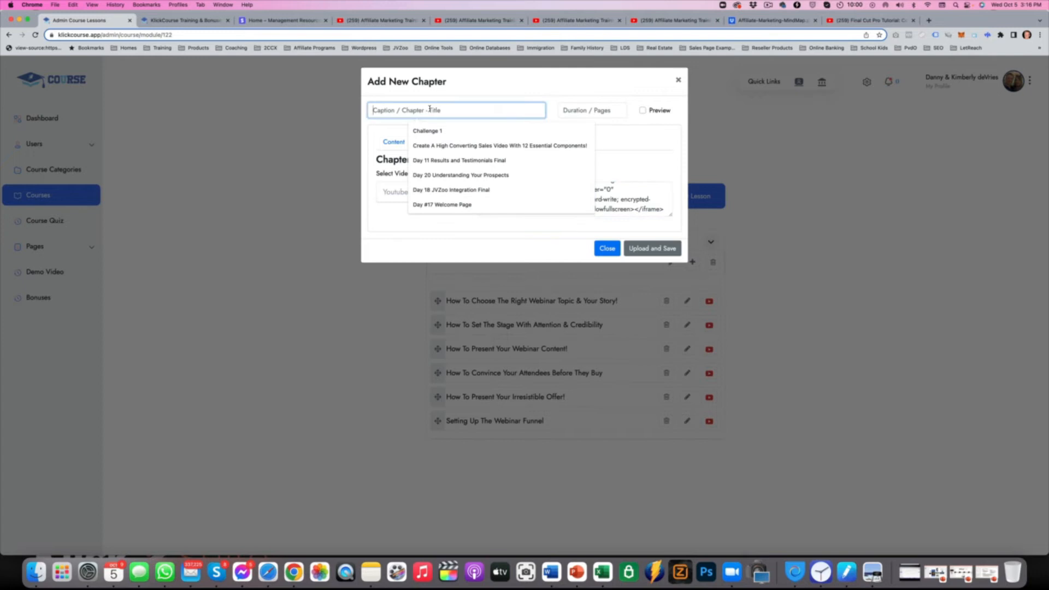
text(Final Cut)
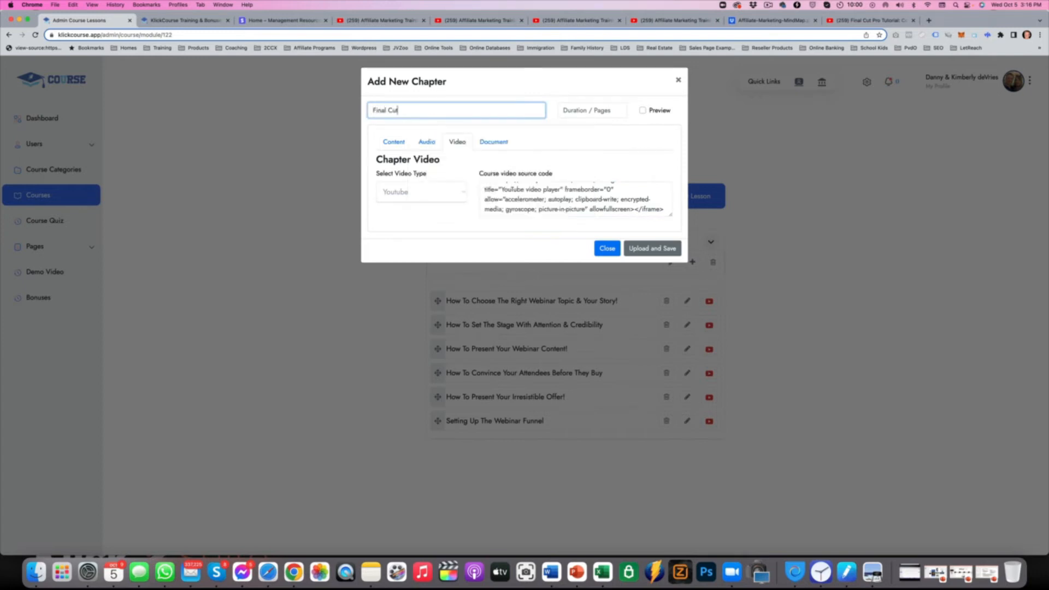
text( Pro Tutorial)
click(408, 110)
text(FULL)
Copy the video's length from its YouTube page, set the chapter duration to 1:56:49, and upload and save the chapter.
click(584, 110)
click(876, 19)
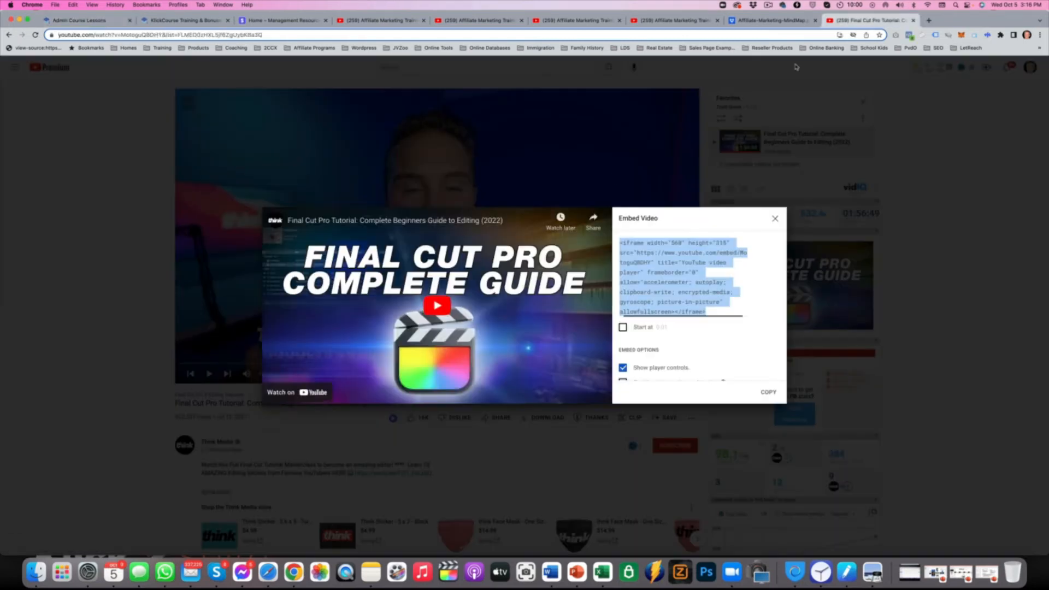
click(774, 218)
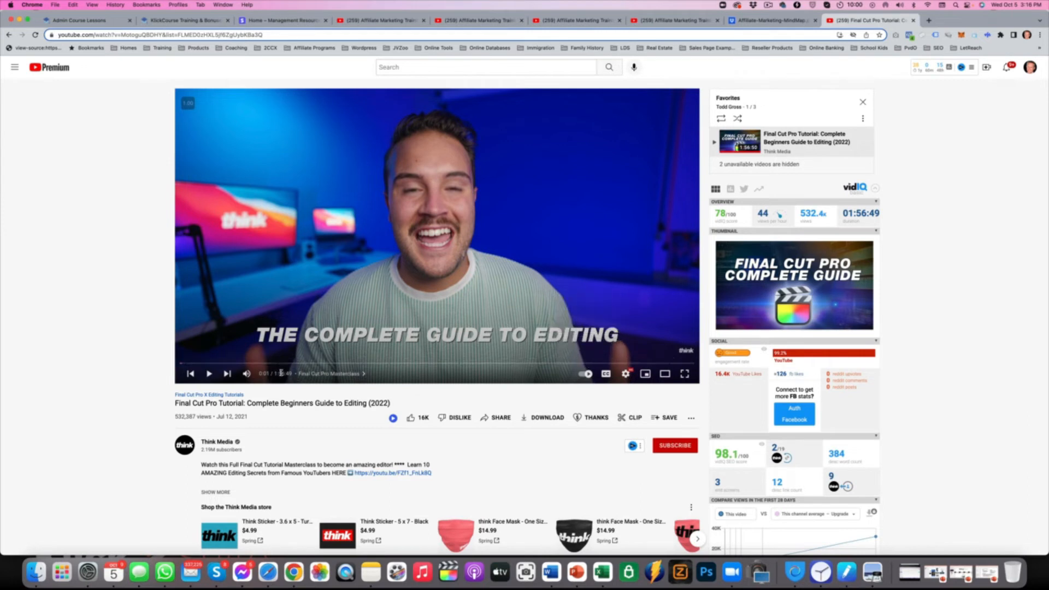
drag(292, 373, 273, 373)
click(71, 20)
key(super+v)
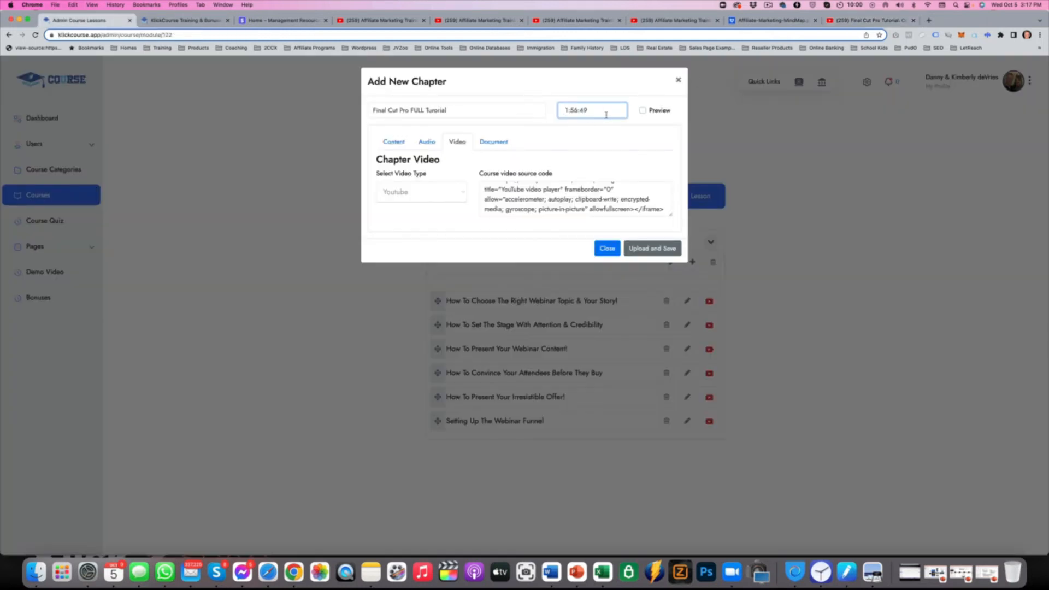
click(656, 249)
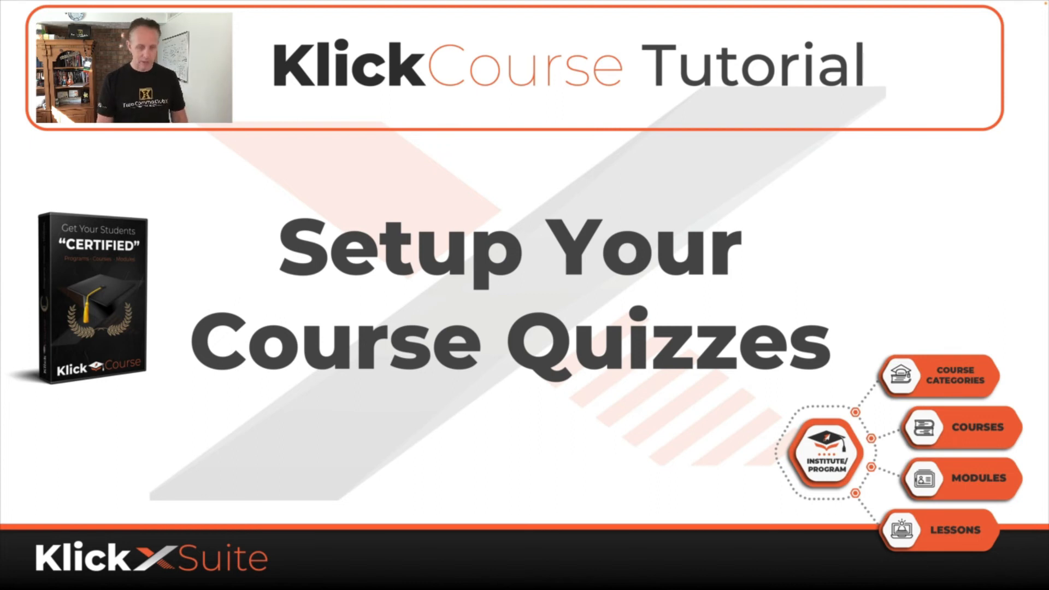
Switch to the KlickCourse admin site in Chrome and start a new course quiz for the Webinar That SELL! course.
key(super+Tab)
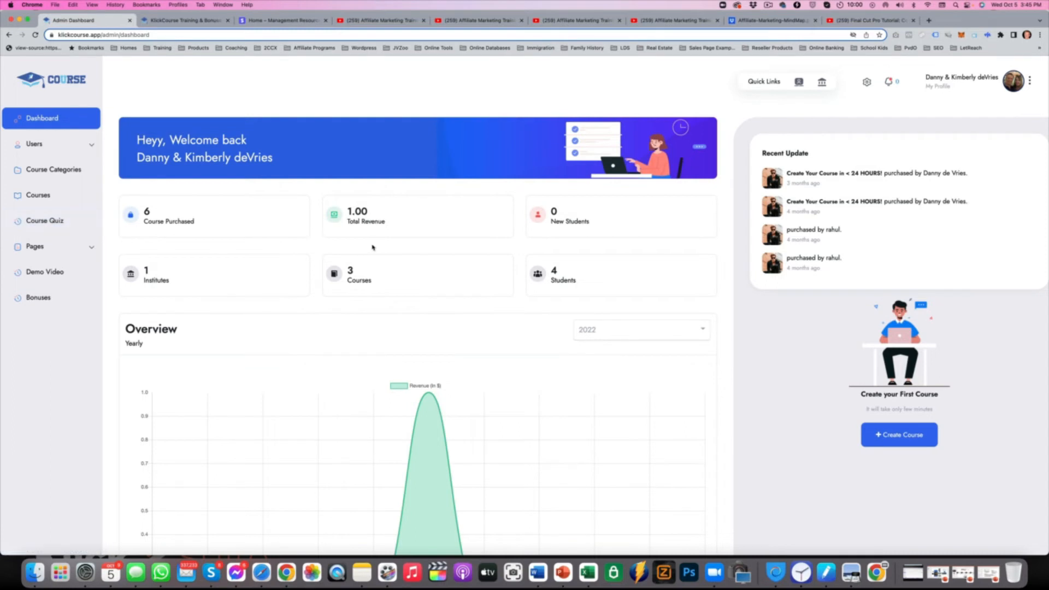
click(45, 220)
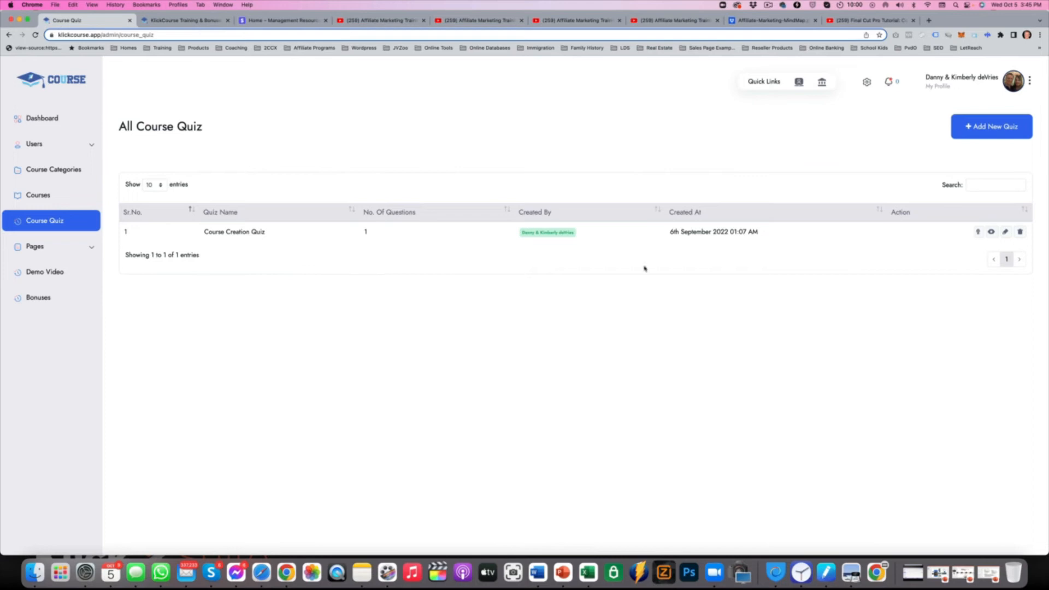
click(983, 126)
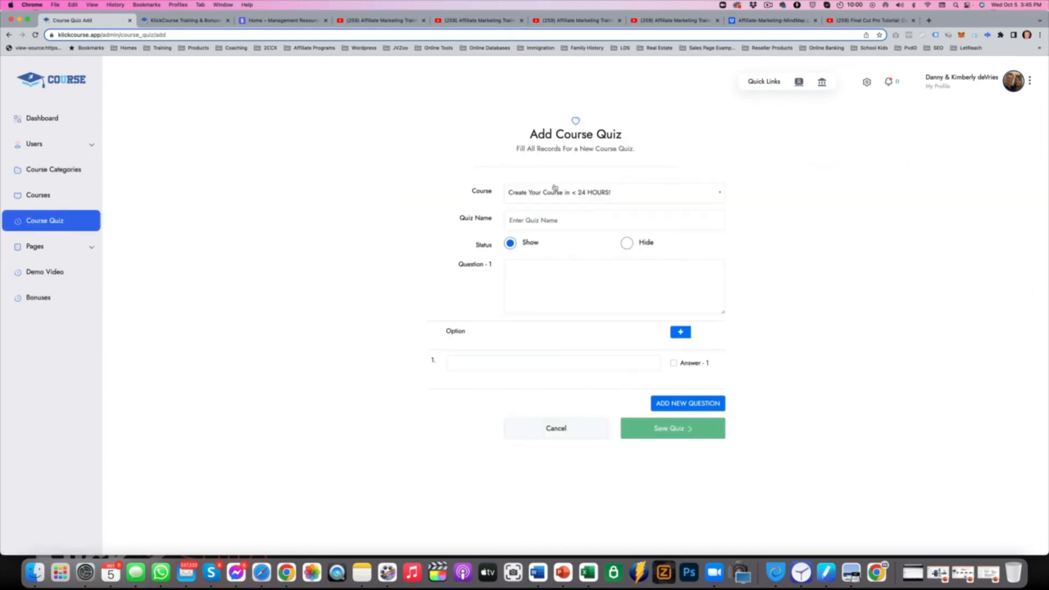
click(558, 195)
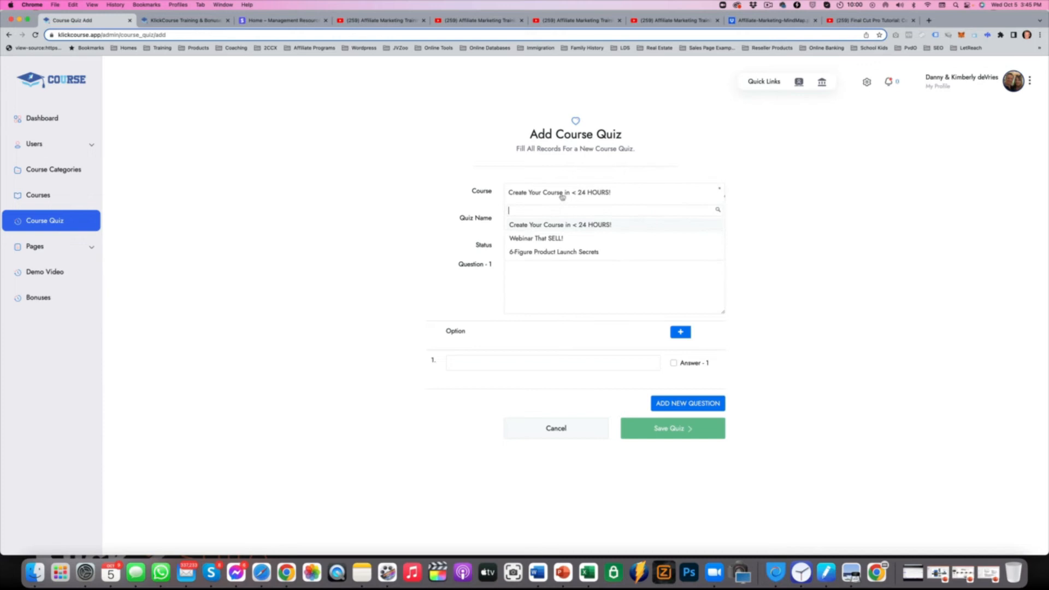
click(542, 241)
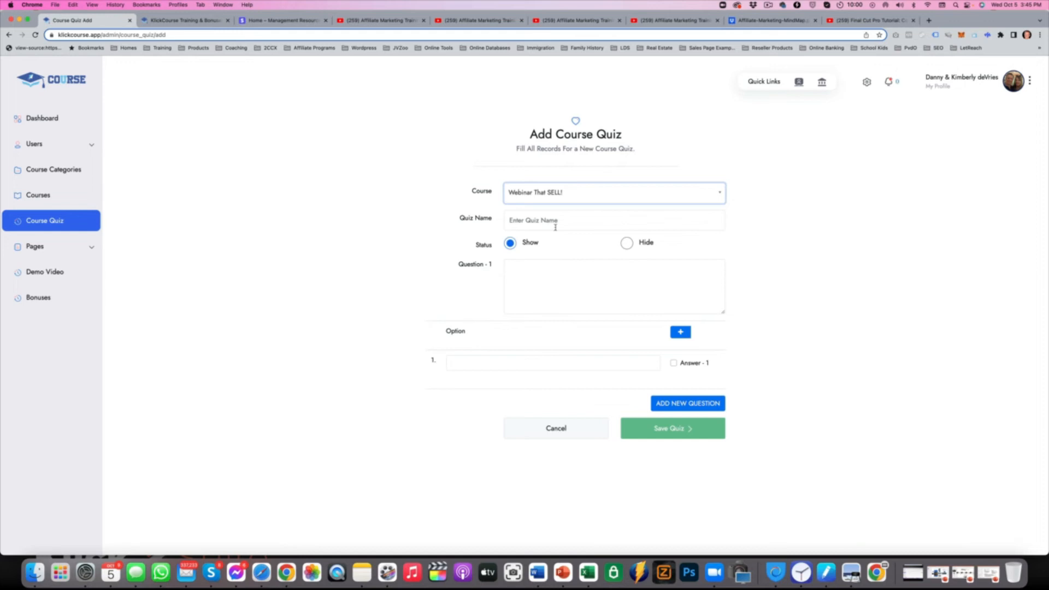
Name the quiz "Master Webinars".
click(562, 225)
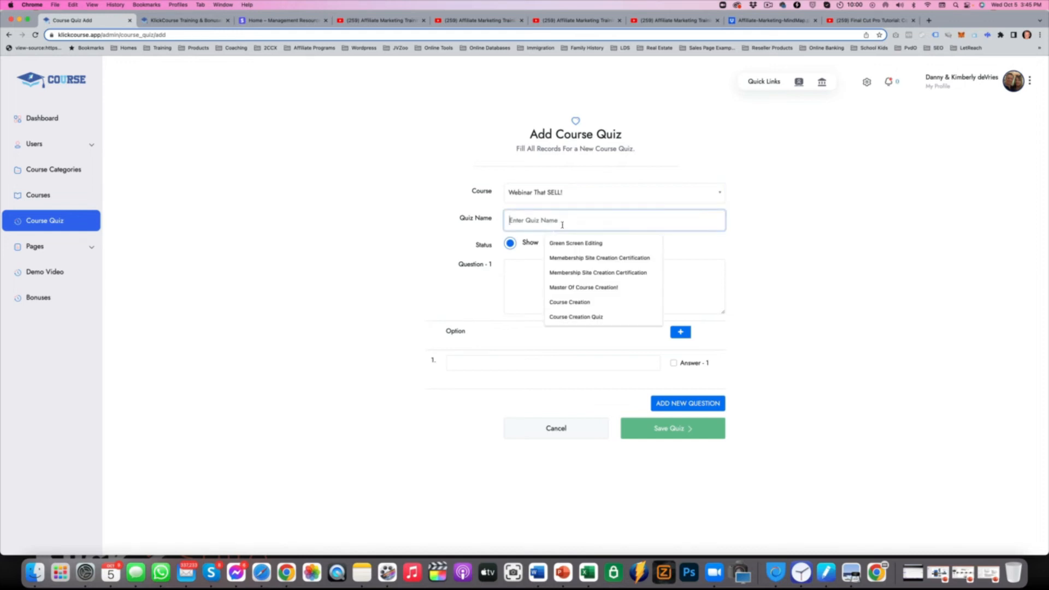
text(Master )
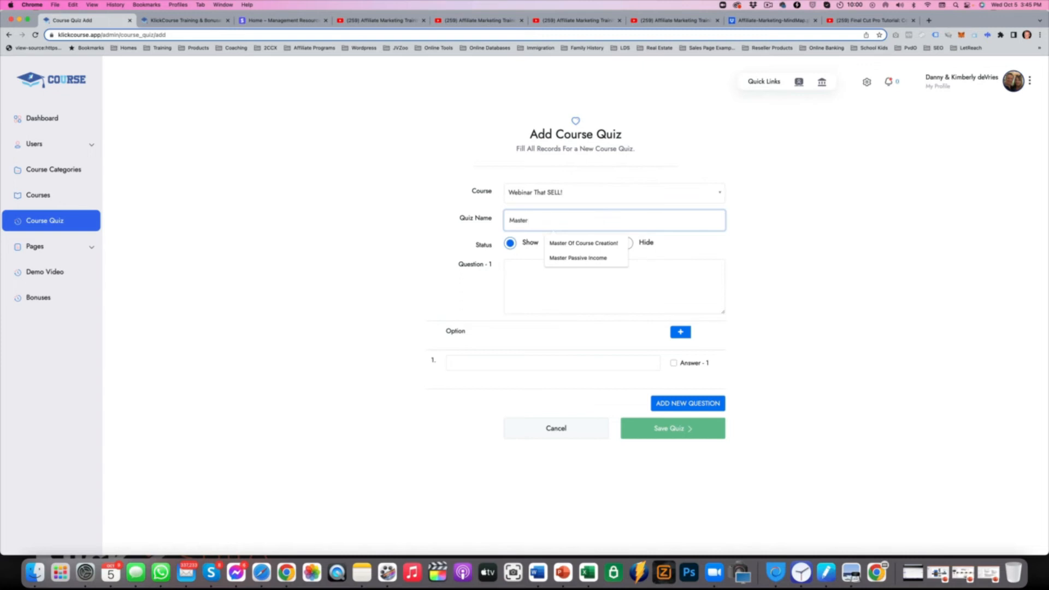
text(Webnars)
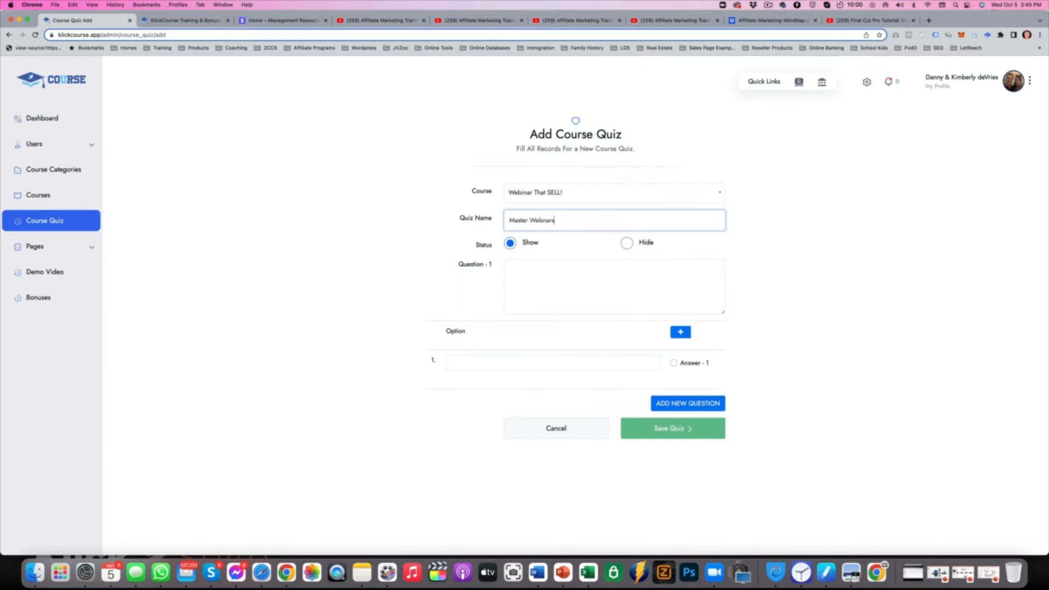
click(543, 221)
text(i)
Enter "What is a Webinar?" as question 1 and add a second answer option to it.
click(582, 284)
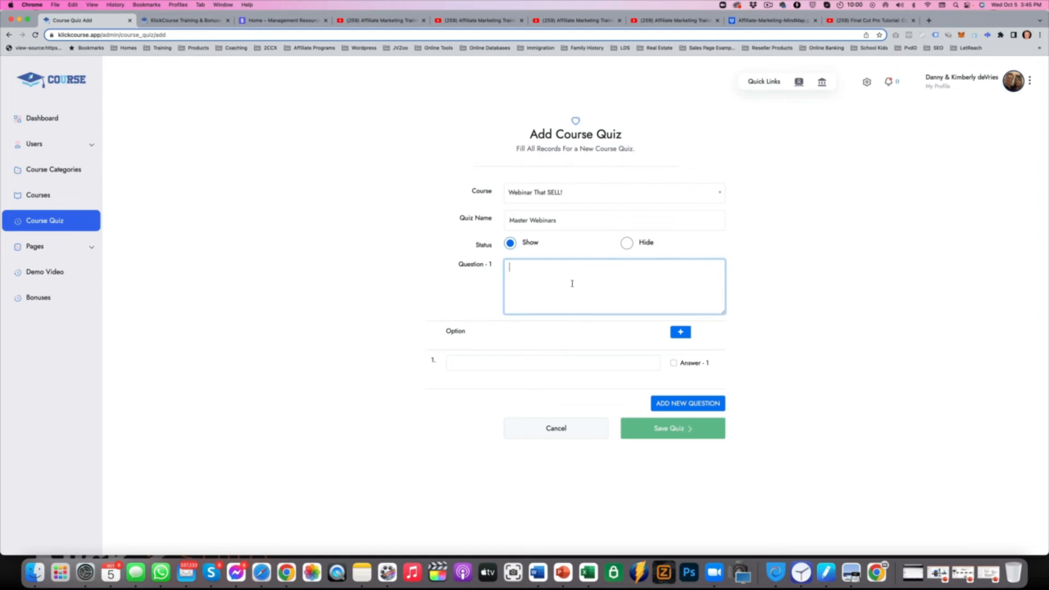
text(hat is a Webinar?)
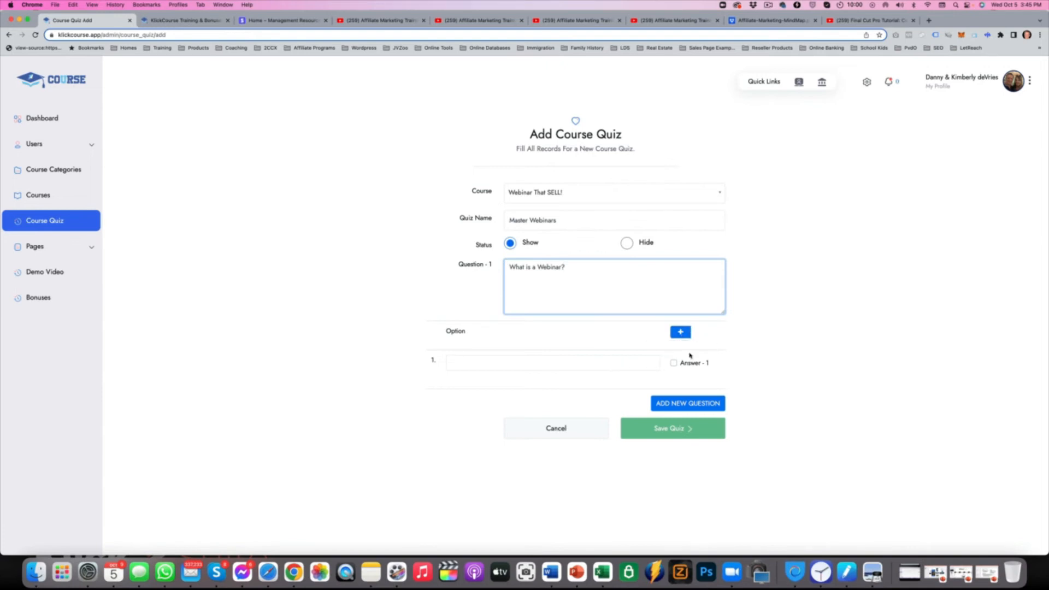
click(681, 332)
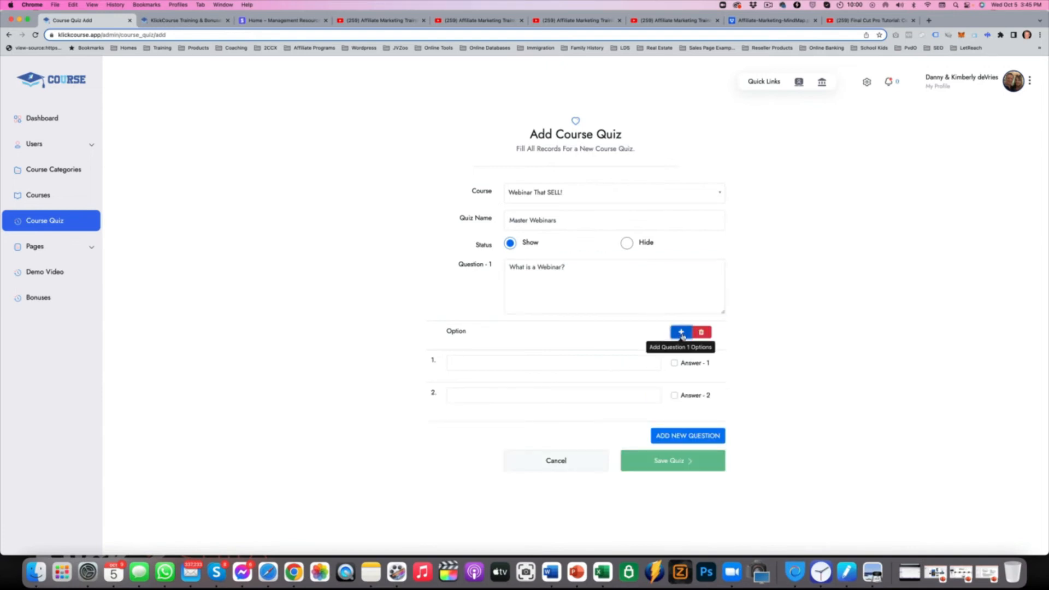
Fill in the answer options "Live Training Using Webinar Software" and "YouTube Video", and mark the first as the correct answer.
click(470, 363)
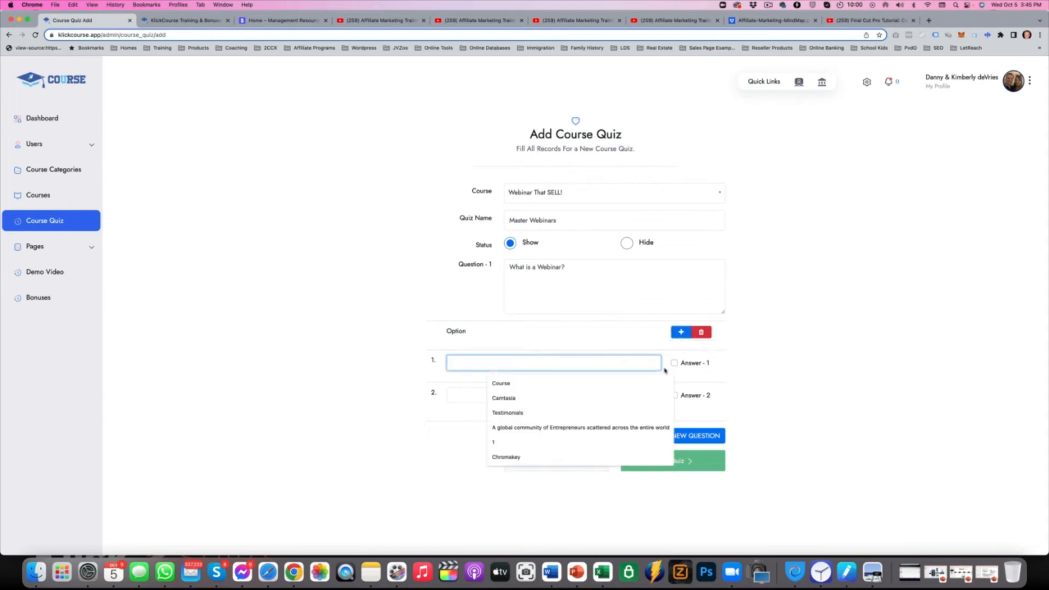
text(Live)
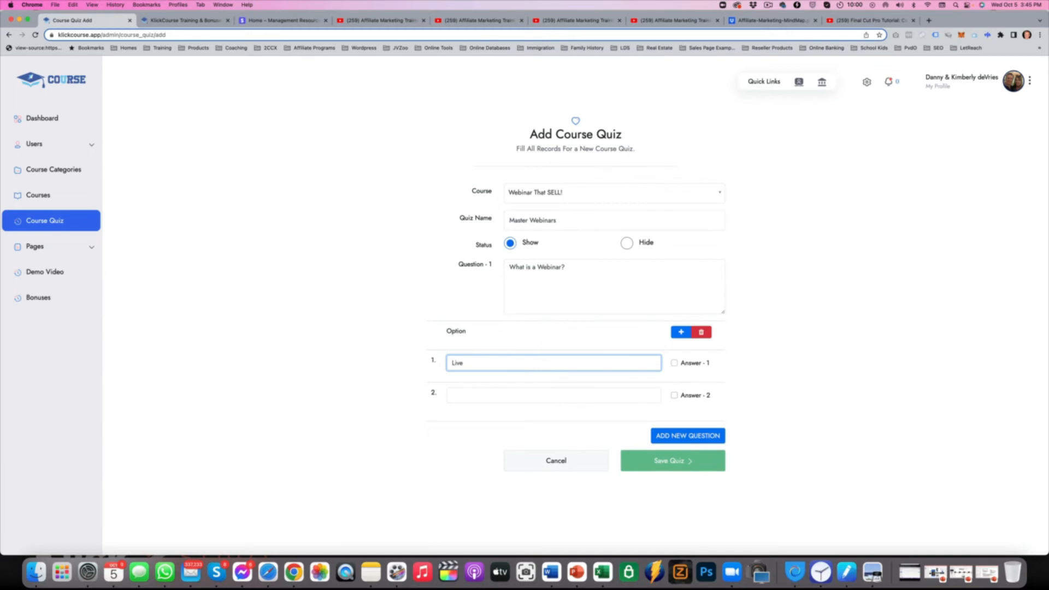
text( Training Using Webinar Software)
click(546, 394)
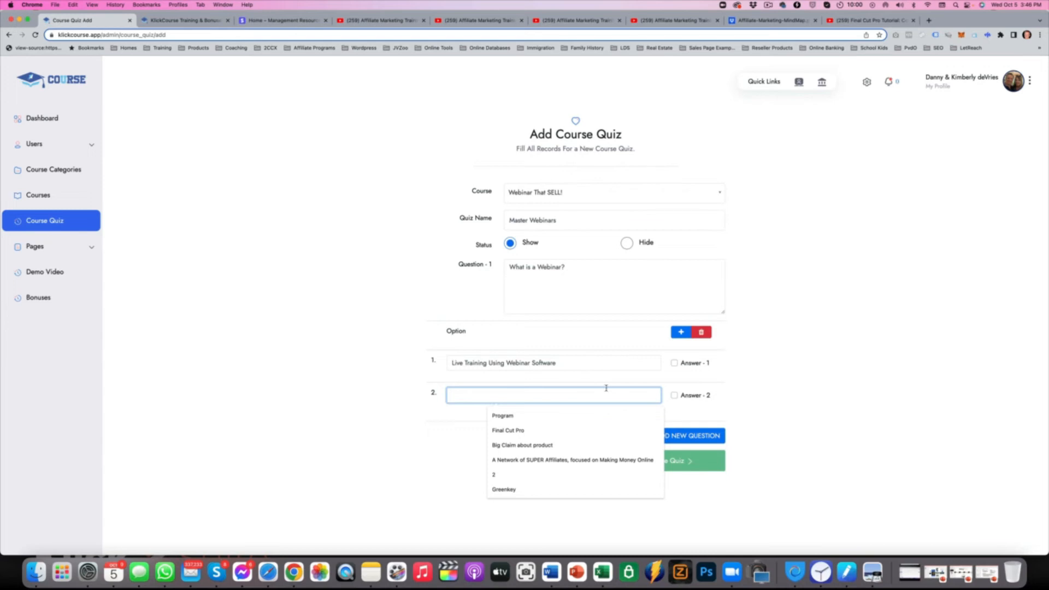
text(It)
key(BackSpace)
key(BackSpace)
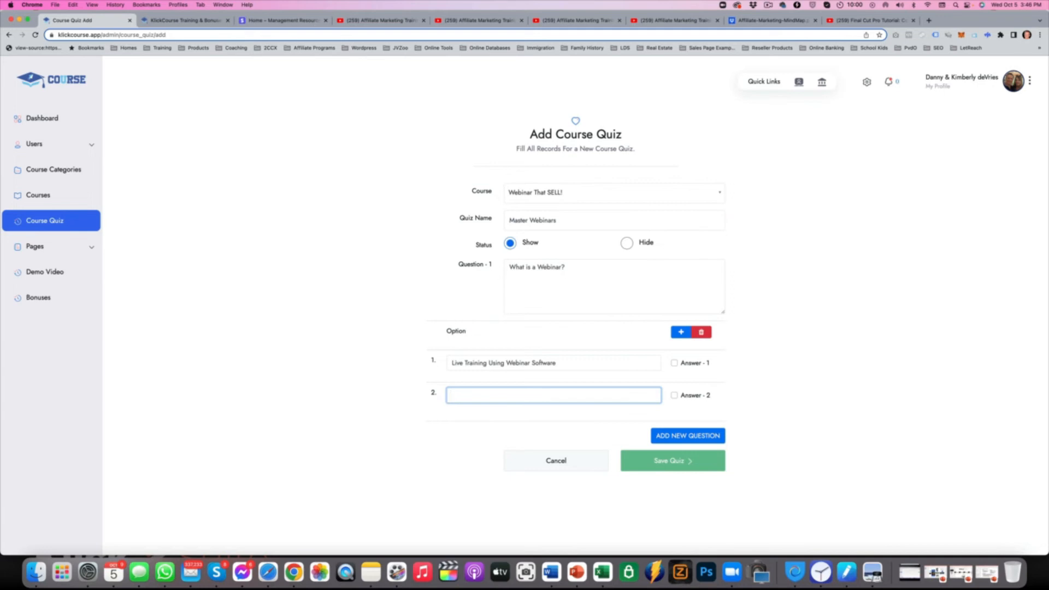
text(YouTube Video)
click(674, 362)
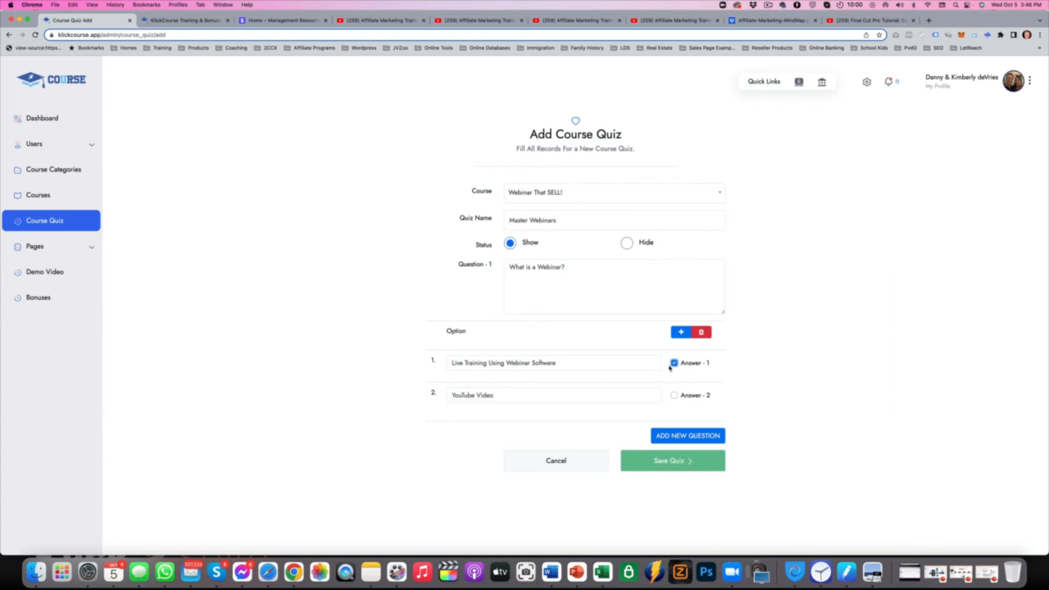
Add a blank second question to the quiz and remove it again.
click(690, 436)
scroll(504, 443, down, 2)
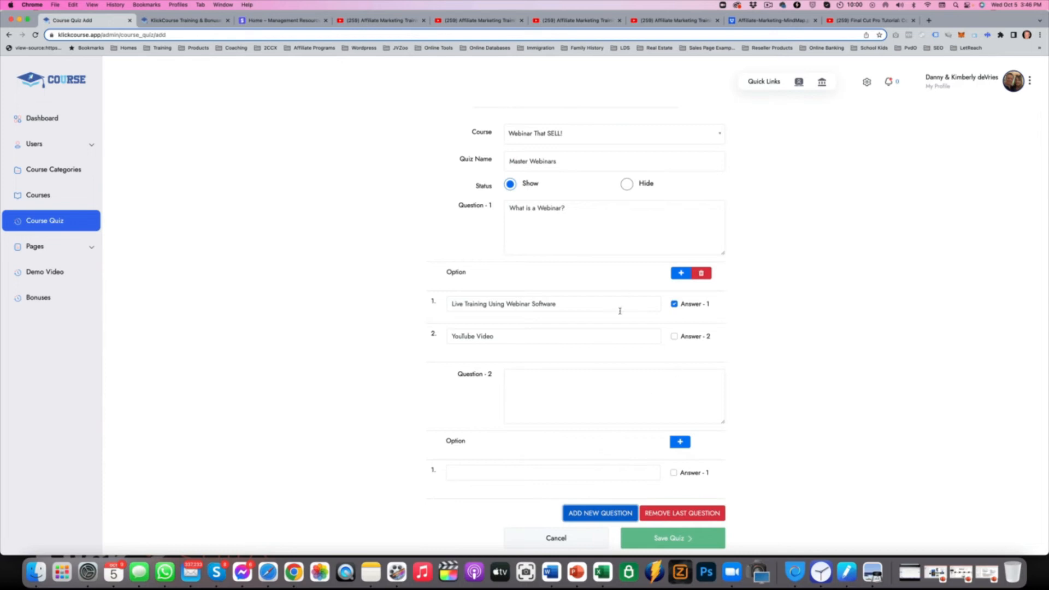
click(668, 513)
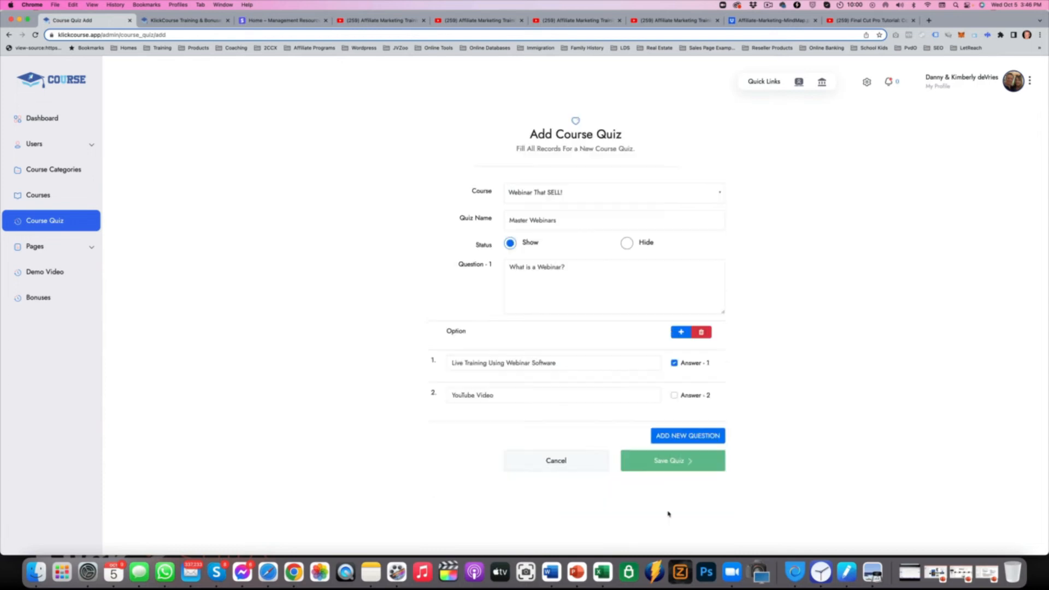
Save the Master Webinars quiz.
click(661, 462)
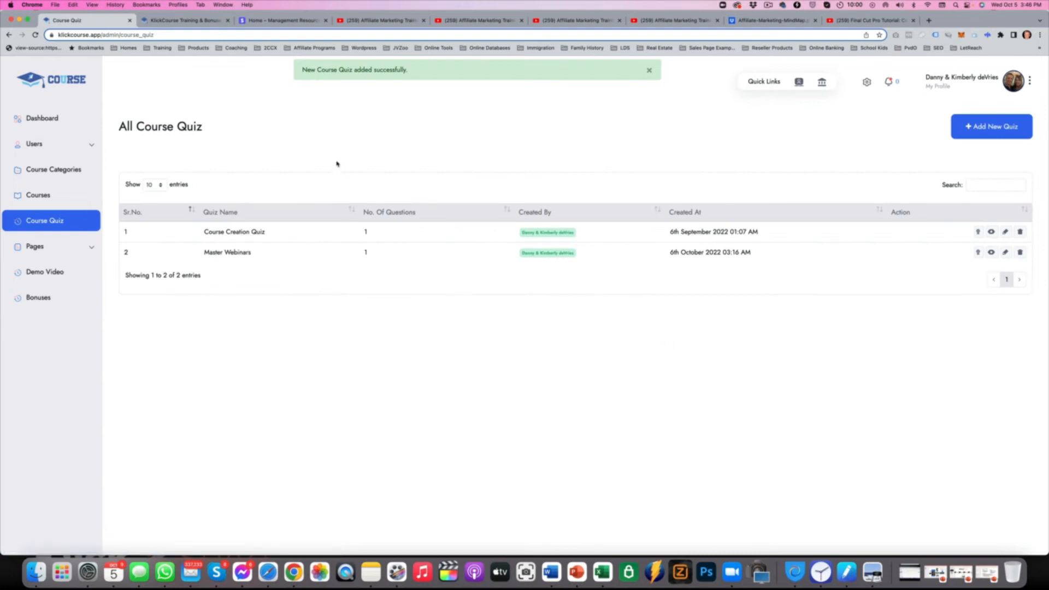
On the student site, open the Webinar That SELL! course page from all courses and go to the purchased courses.
click(193, 22)
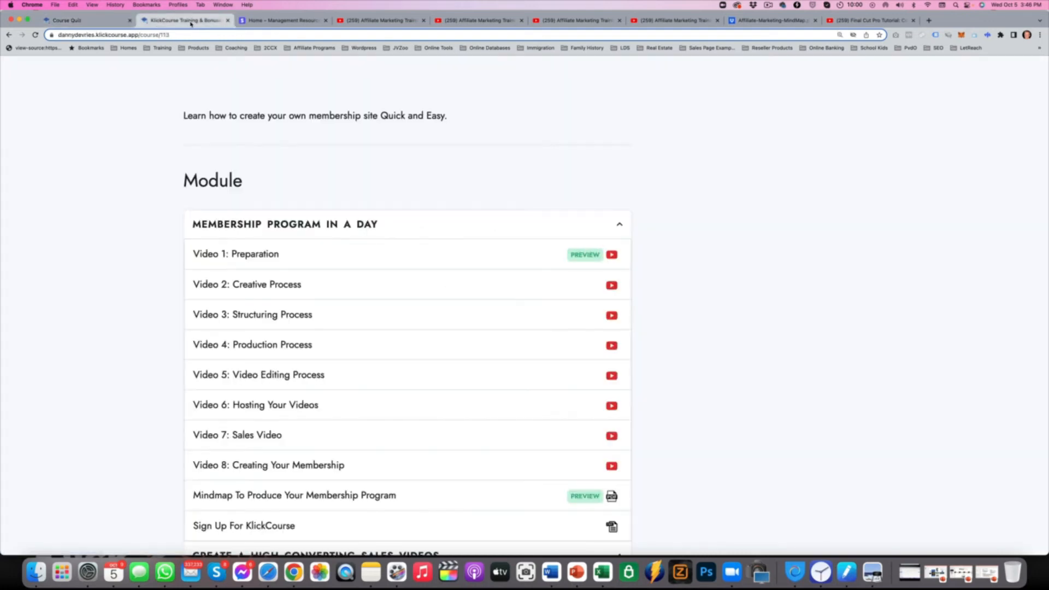
scroll(508, 232, up, 10)
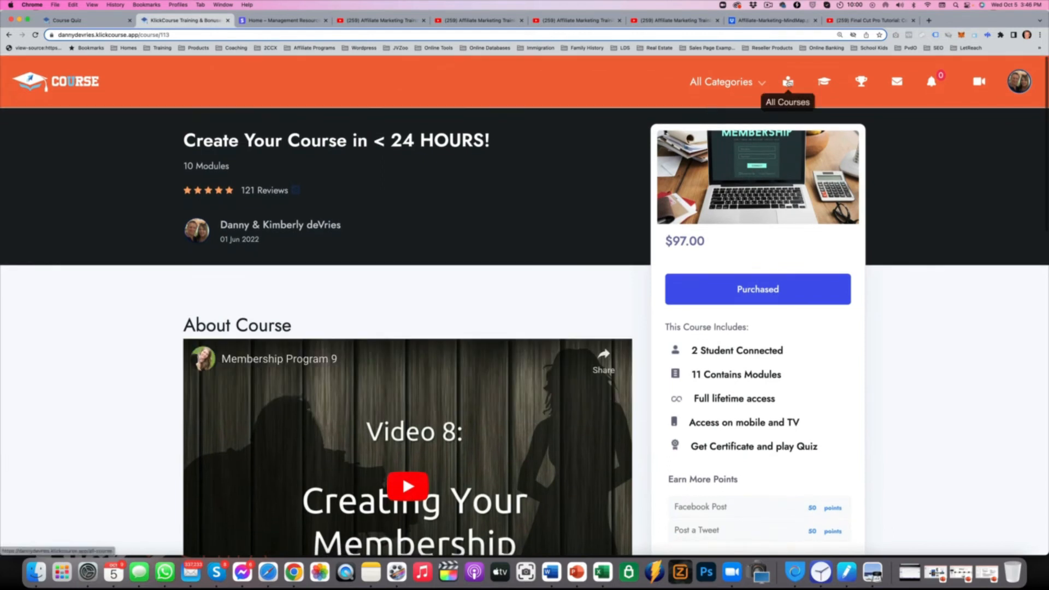
click(787, 82)
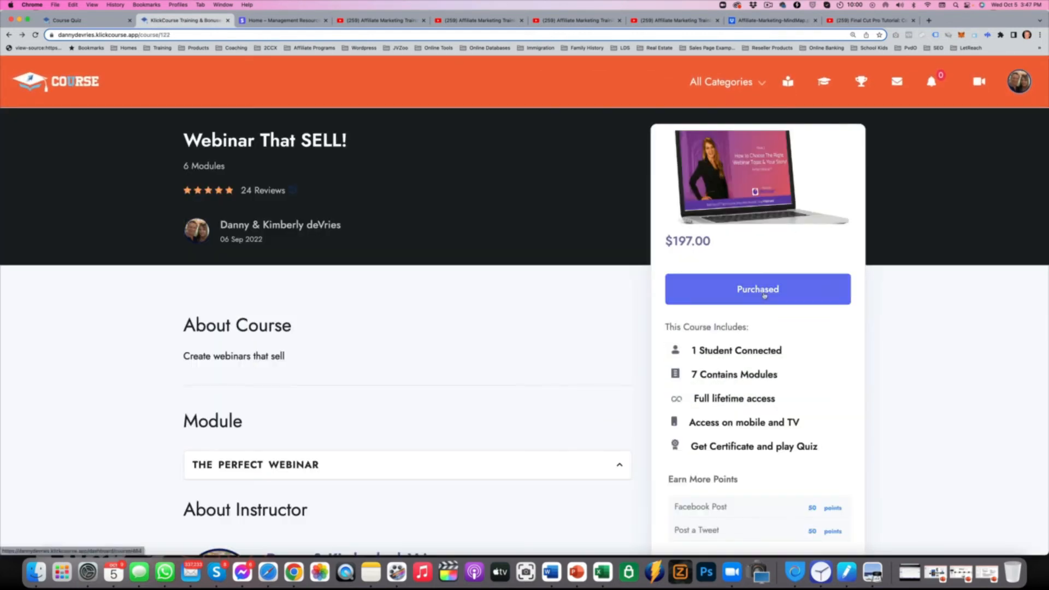
click(757, 290)
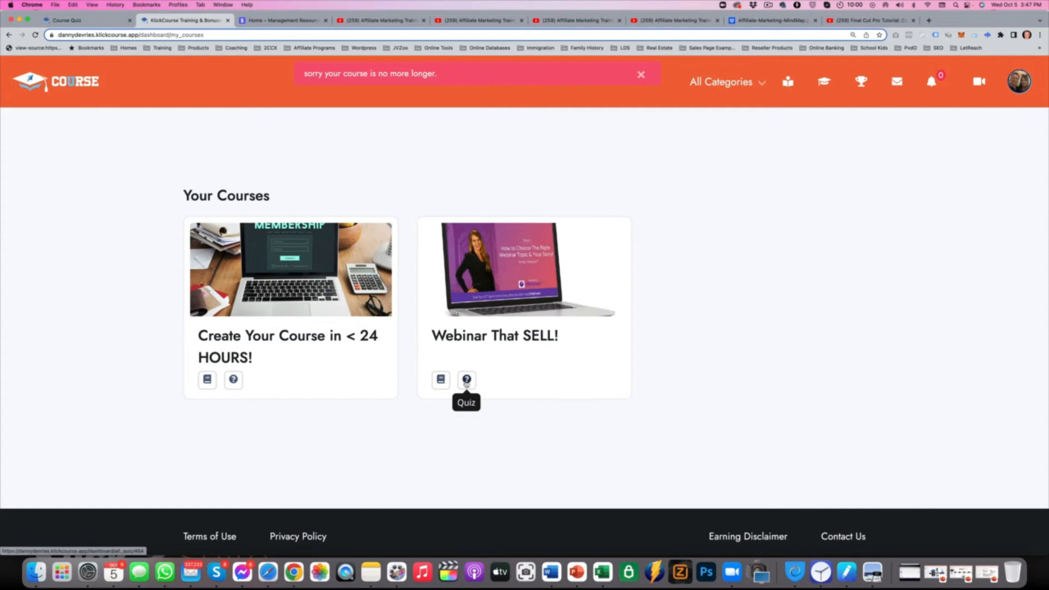
Open the Webinar That SELL! lessons and show the chapter "How to Choose The Right Webinar Topic & Your Story!" in The Perfect Webinar.
click(440, 379)
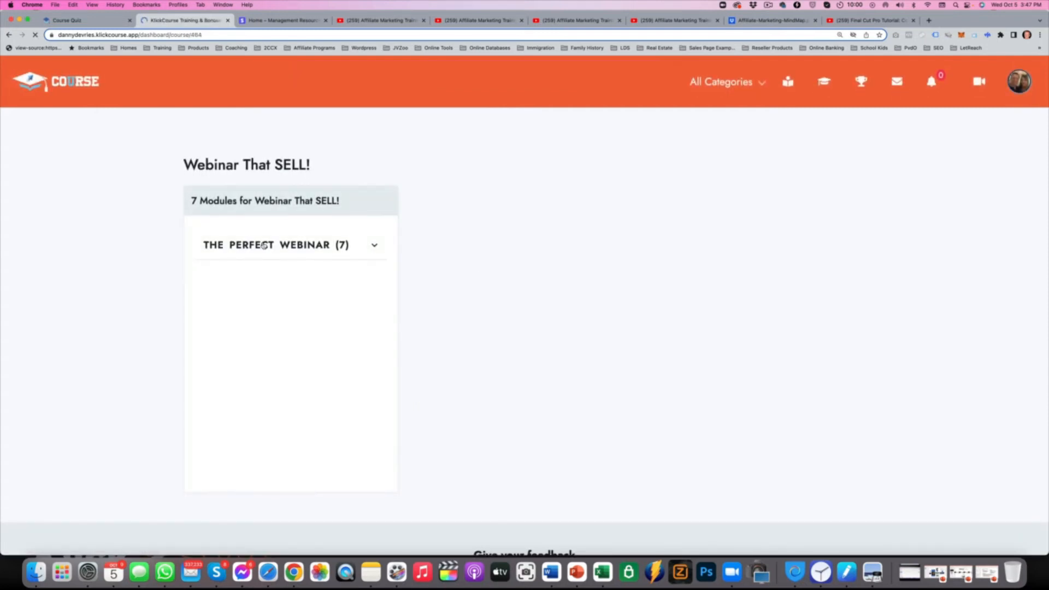
click(263, 246)
scroll(295, 270, down, 2)
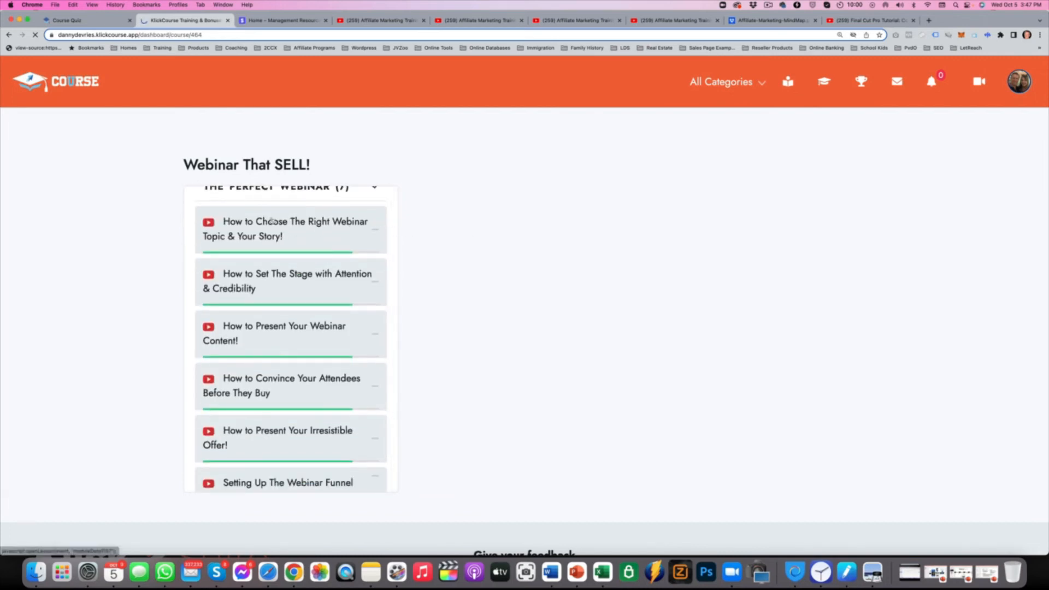
click(272, 221)
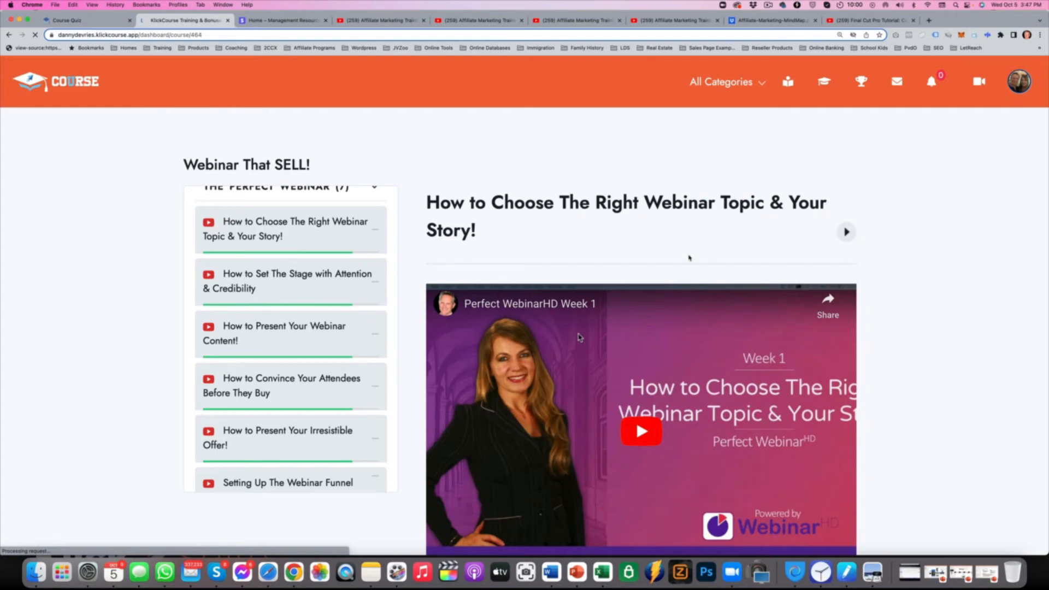
From the purchased courses, open the Master Webinars quiz of the Webinar That SELL! course.
scroll(301, 271, down, 8)
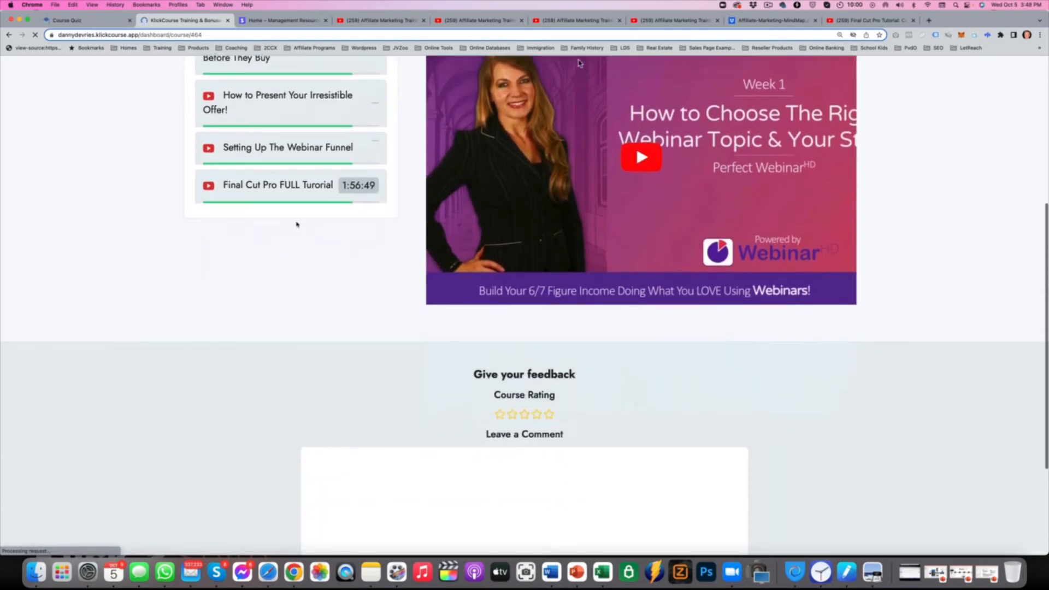
scroll(297, 208, up, 5)
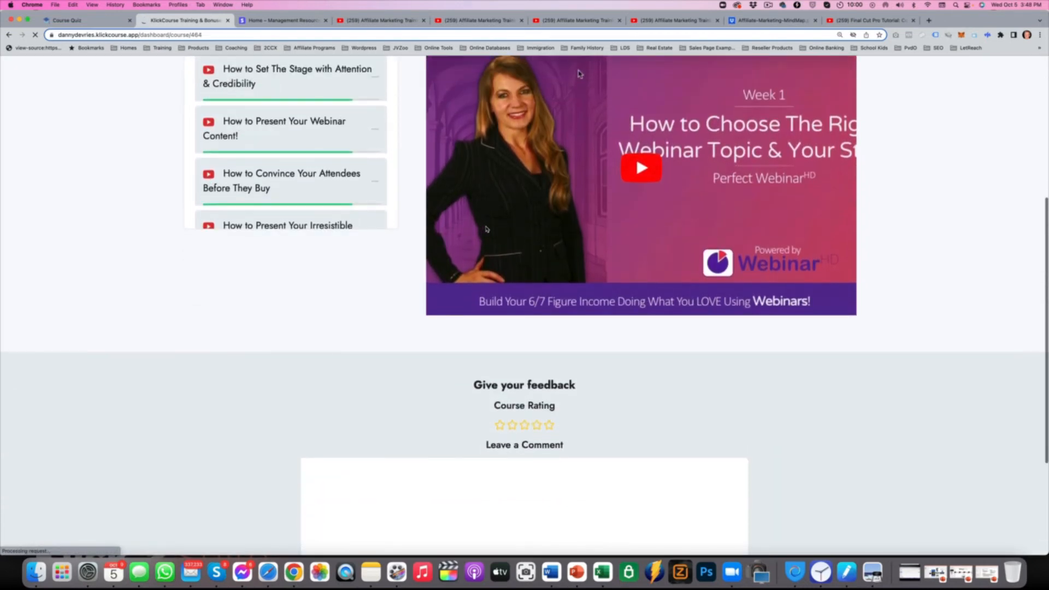
scroll(486, 229, up, 5)
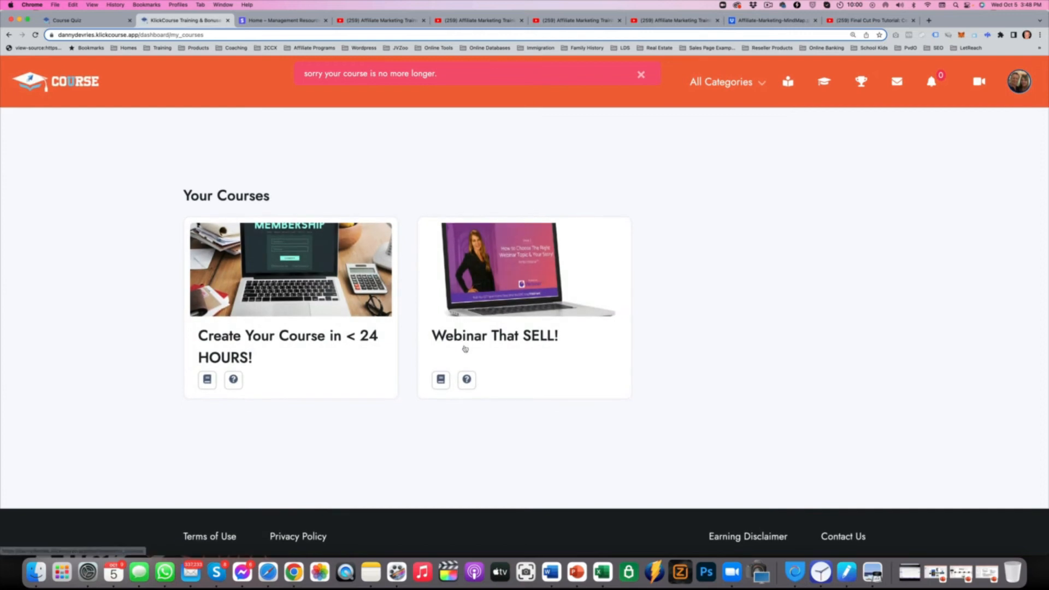
click(467, 380)
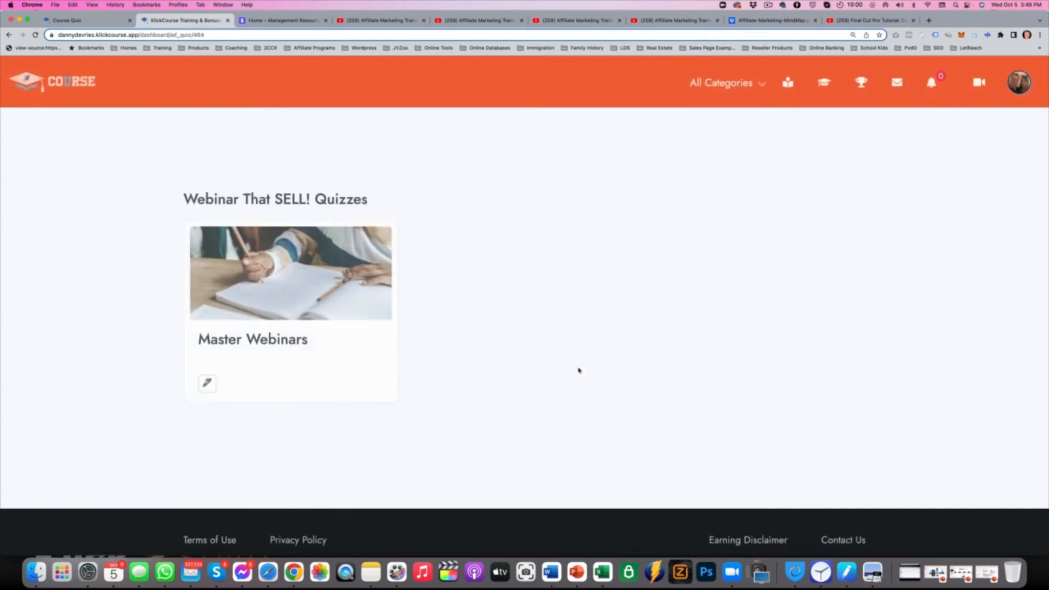
click(207, 379)
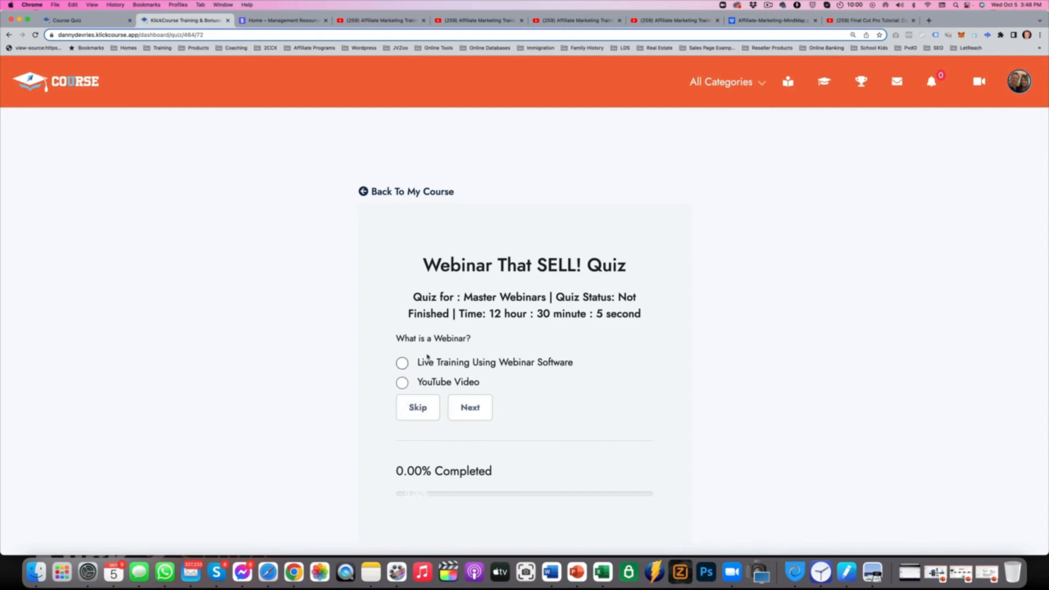
Answer "What is a Webinar?" with "Live Training Using Webinar Software", submit the quiz and get the certificate.
click(402, 364)
click(473, 411)
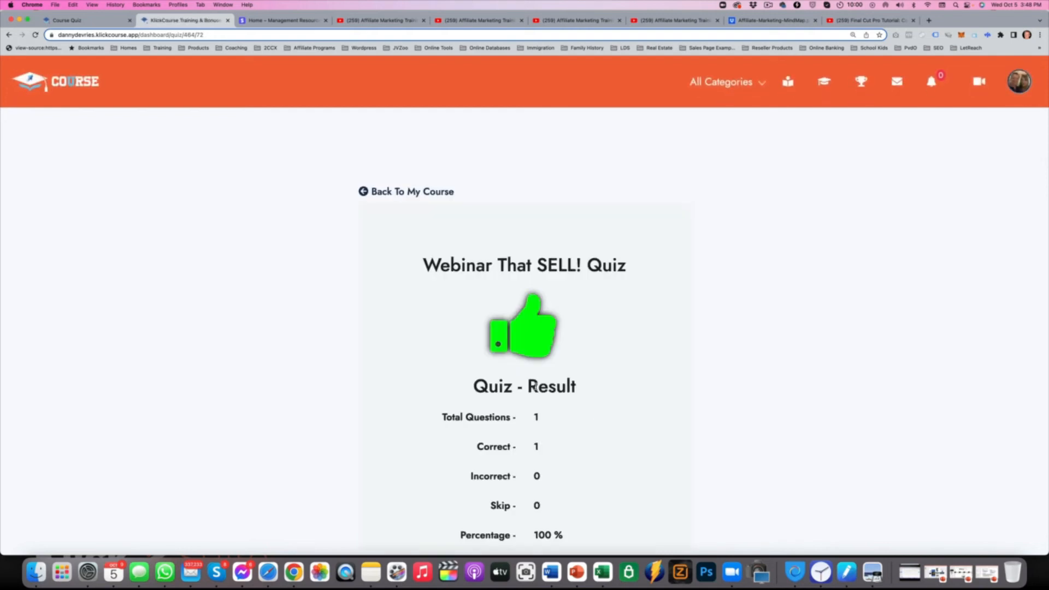
scroll(499, 379, down, 3)
scroll(535, 385, down, 1)
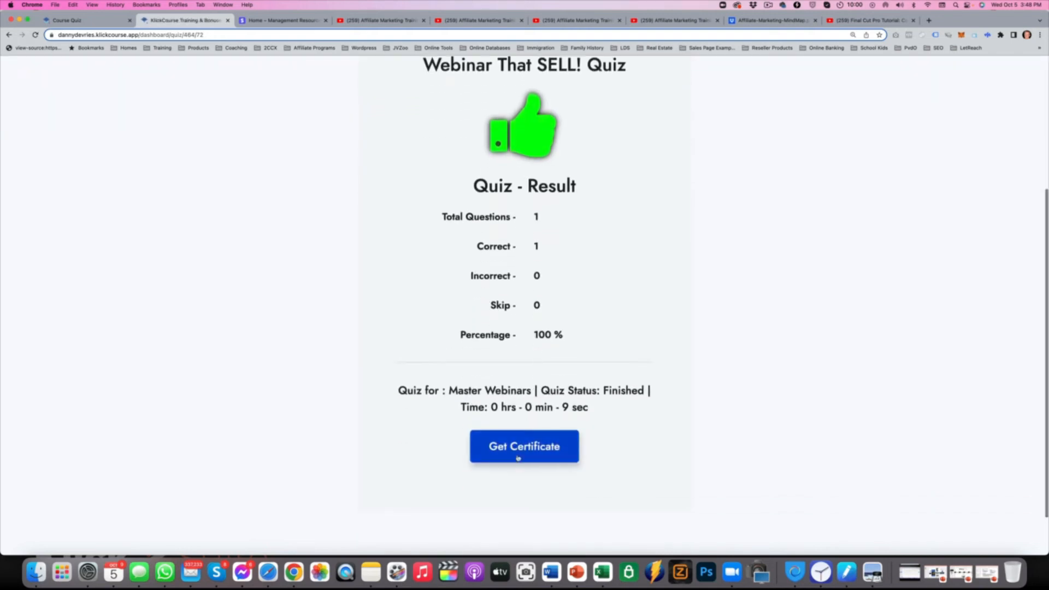
click(536, 448)
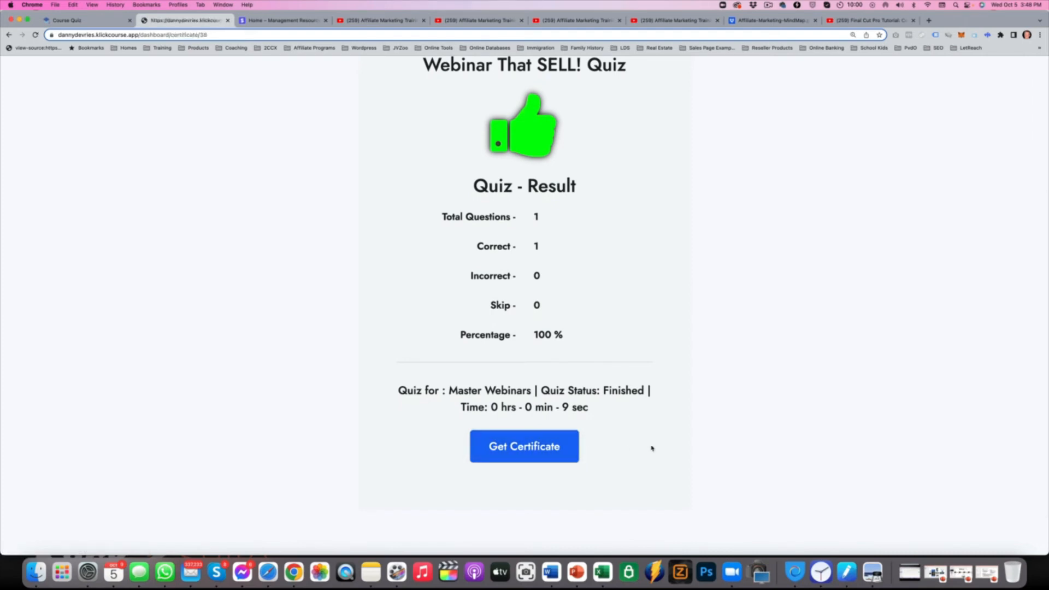
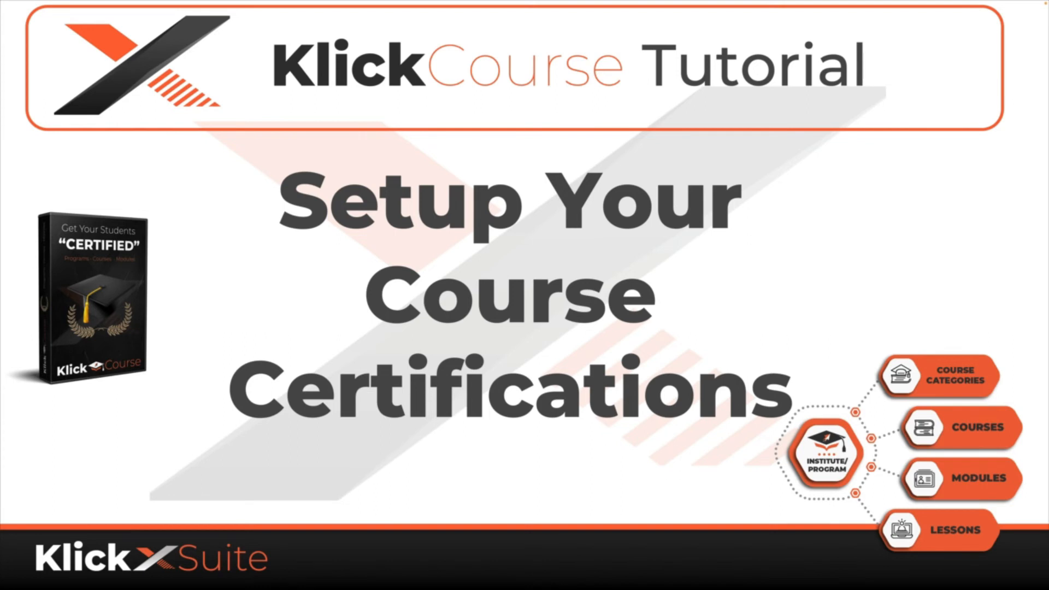
Open the course quiz list in the admin area and the purchased Webinar That SELL! course on the student site.
key(super+Tab)
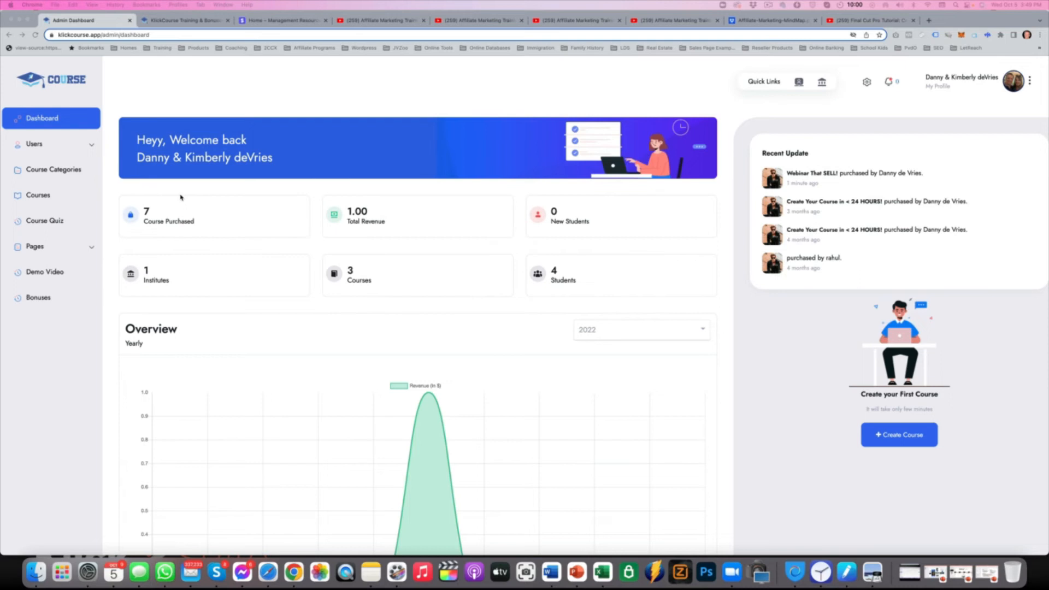
click(43, 221)
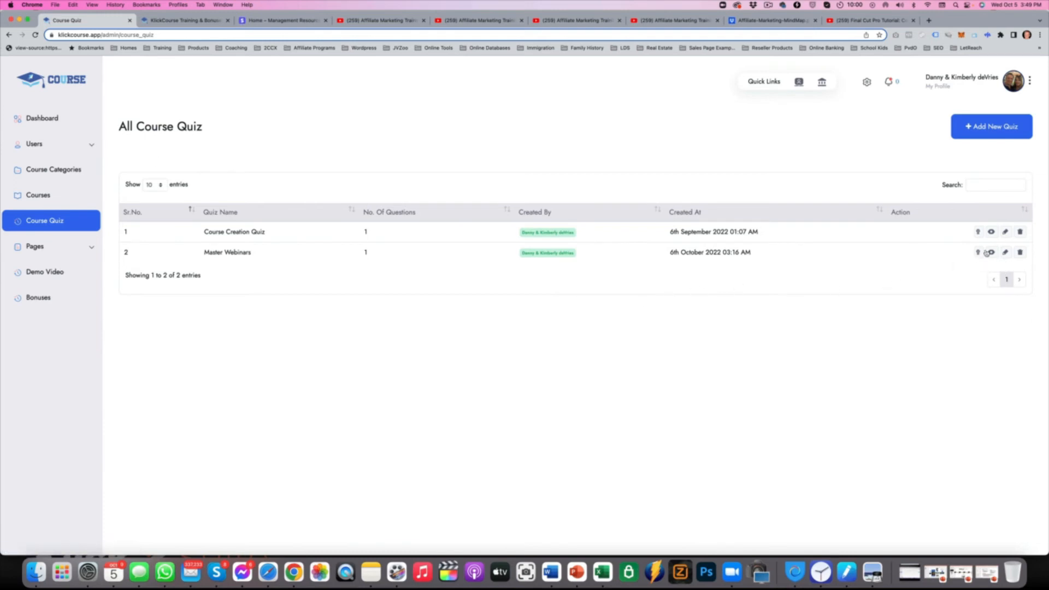
click(179, 21)
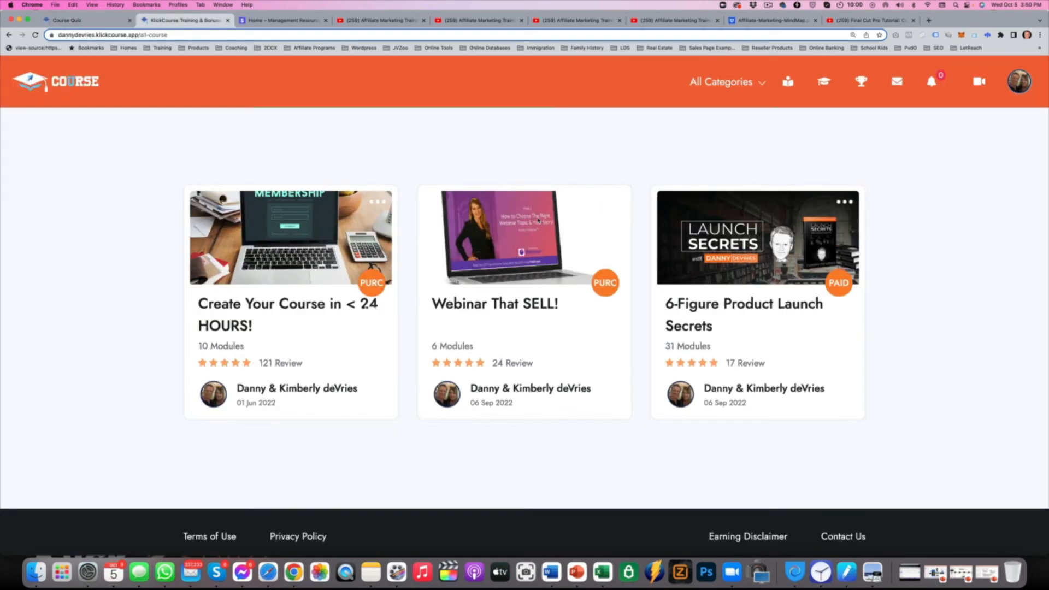
click(515, 310)
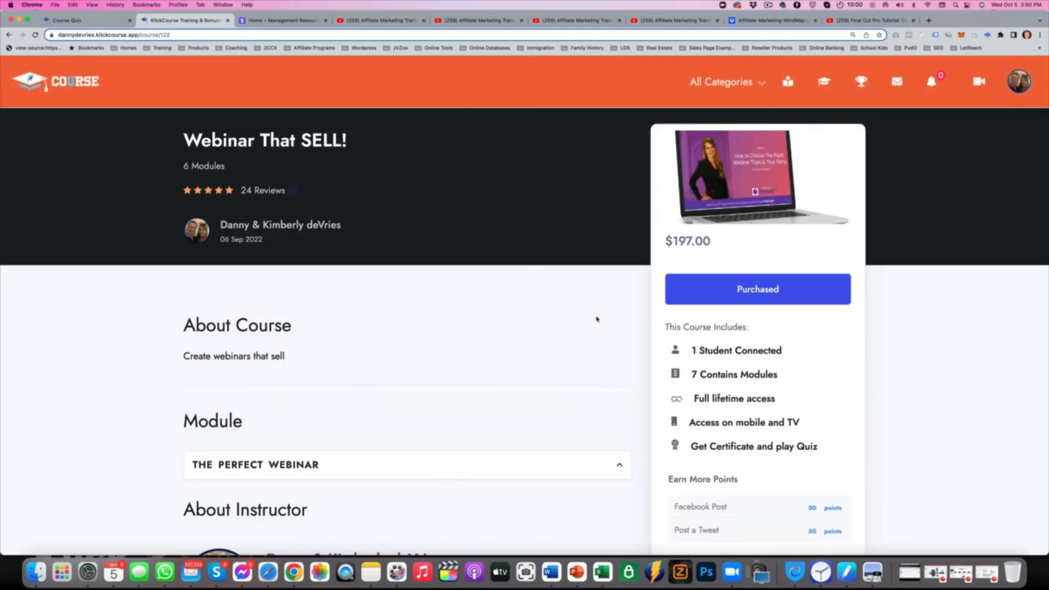
click(737, 299)
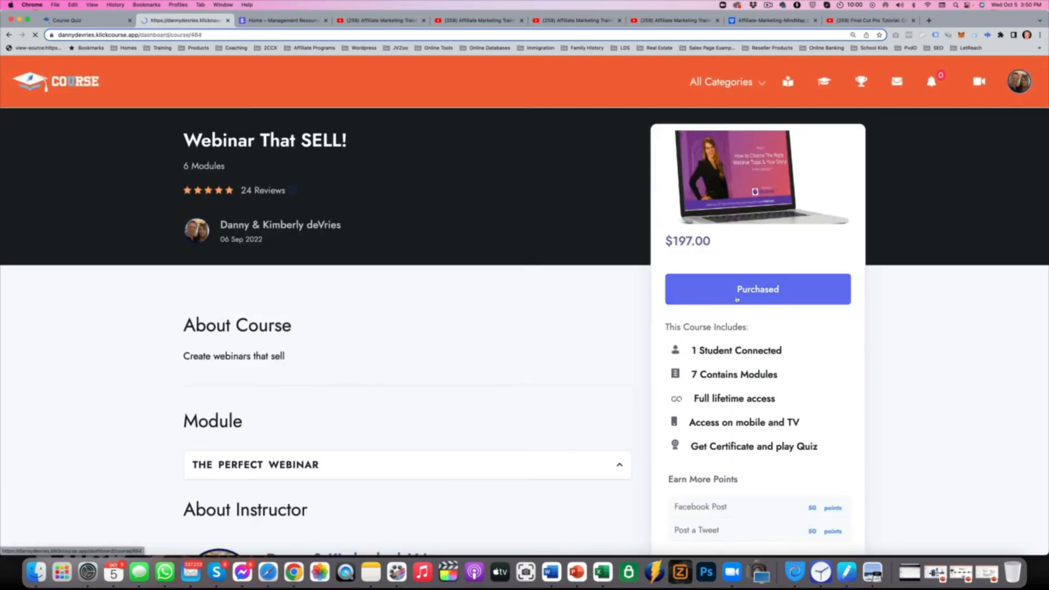
From the purchased courses, open the Webinar That SELL! quiz result for Master Webinars and view its certificate.
click(823, 88)
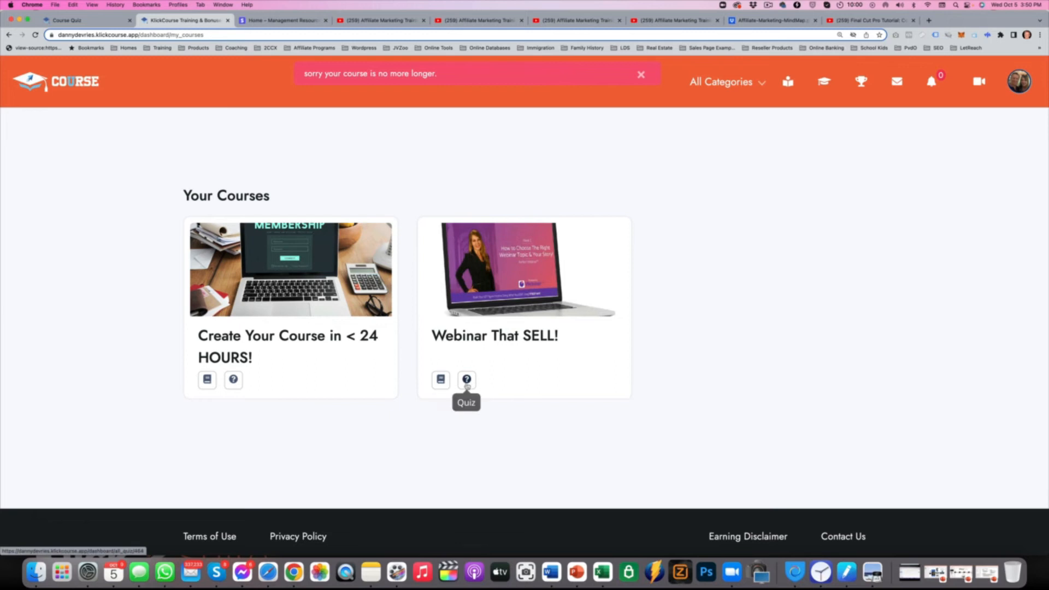
click(466, 380)
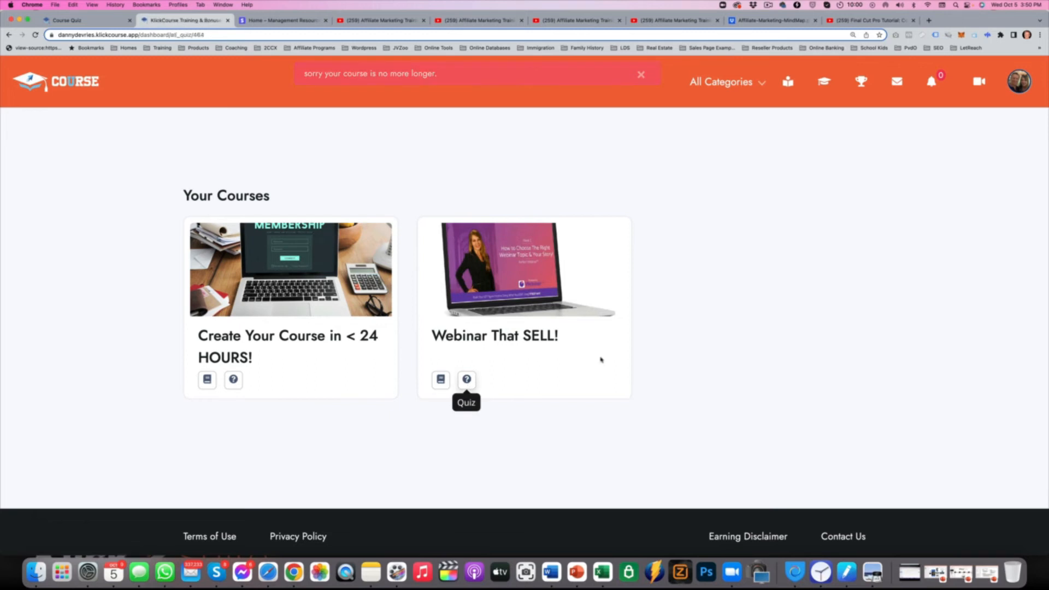
click(207, 379)
scroll(481, 339, down, 3)
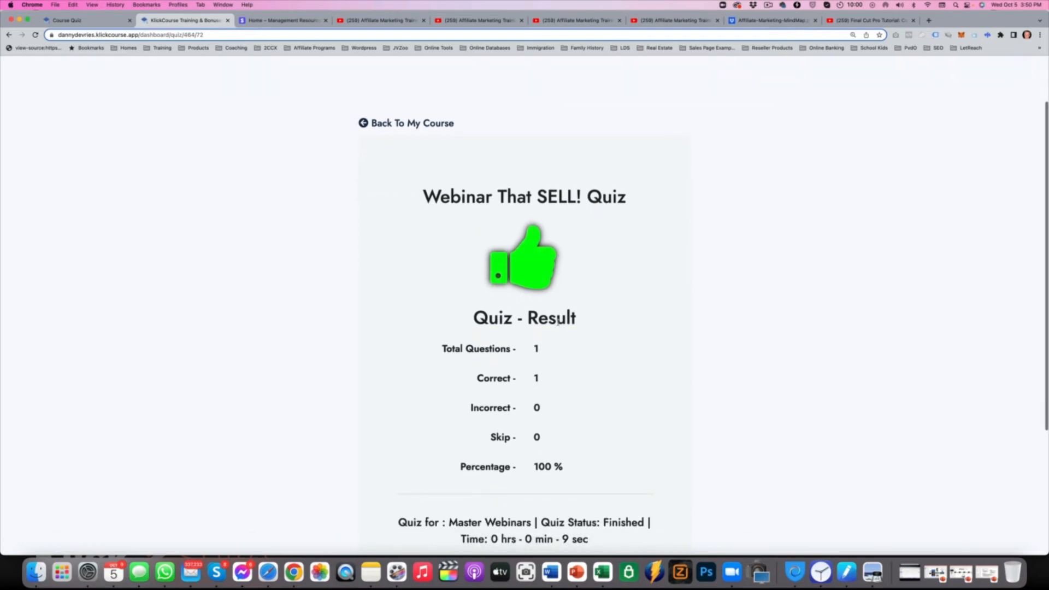
scroll(557, 325, down, 2)
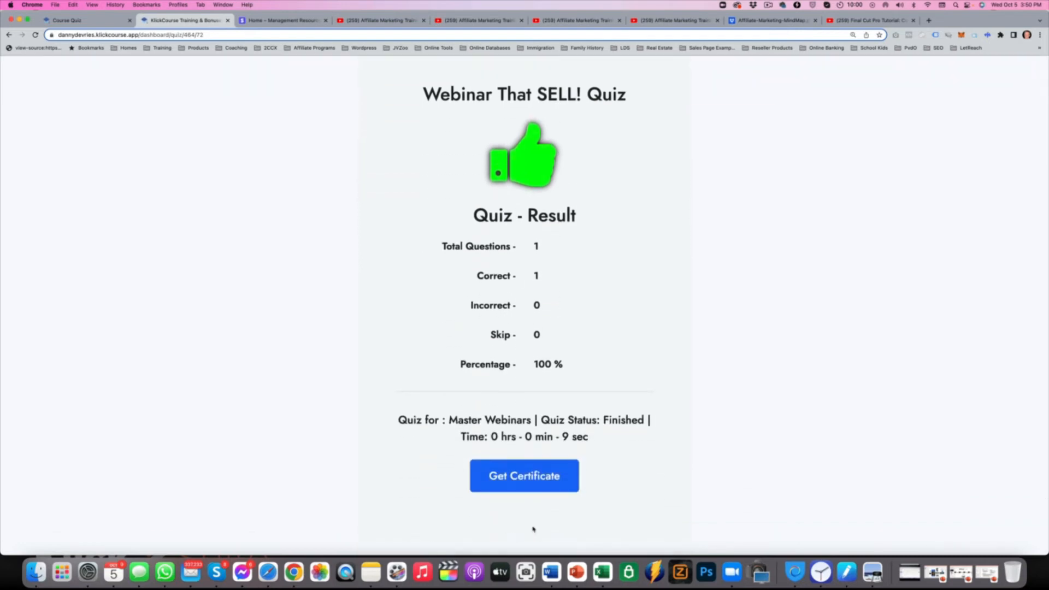
click(521, 477)
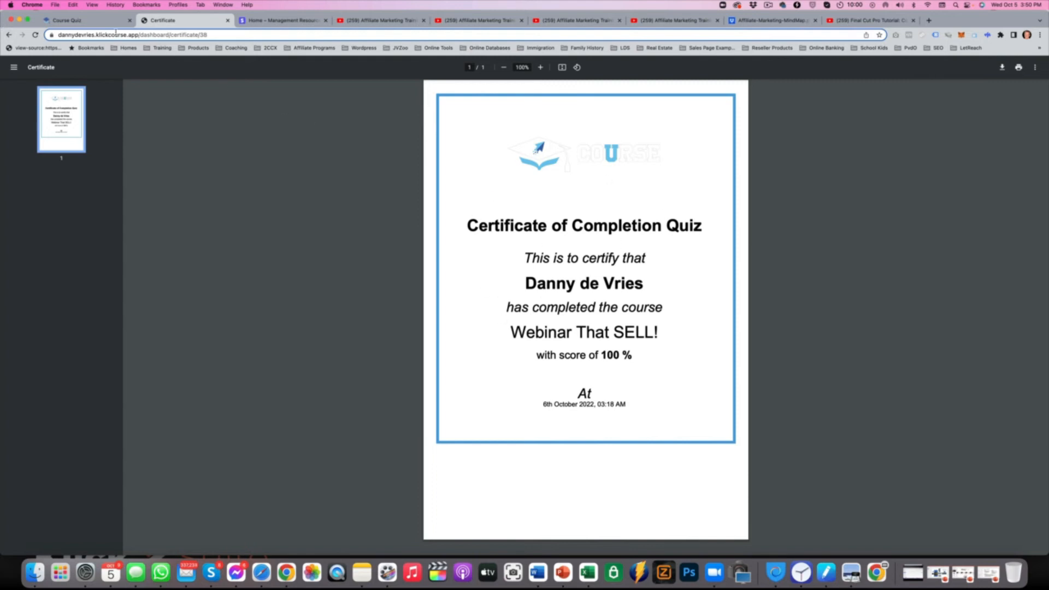
In the admin area, start a new certificate for the Master Webinars quiz and name it "Webinar Master".
click(91, 23)
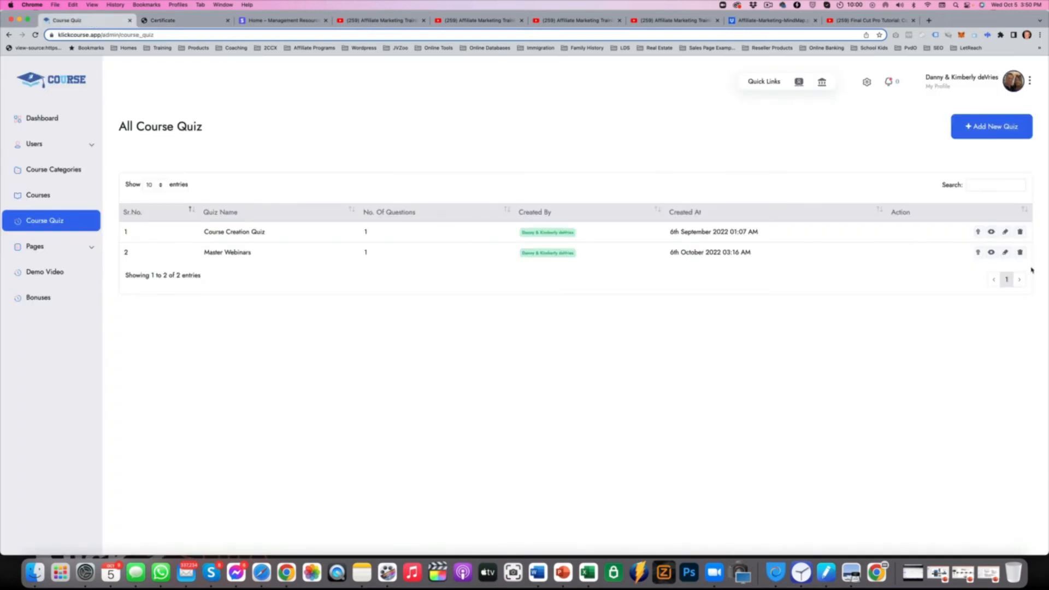
click(977, 253)
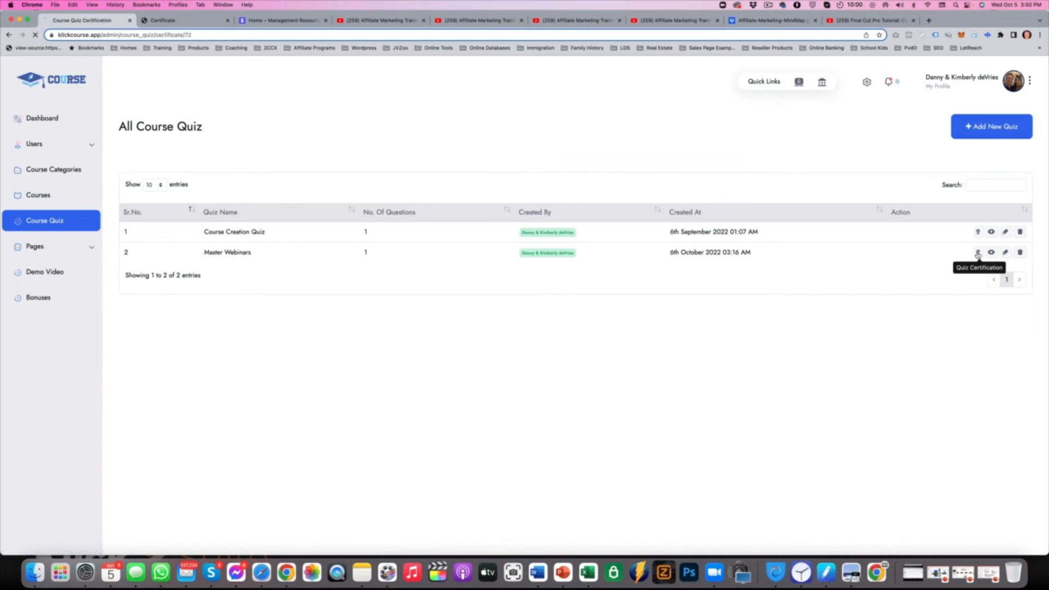
click(990, 133)
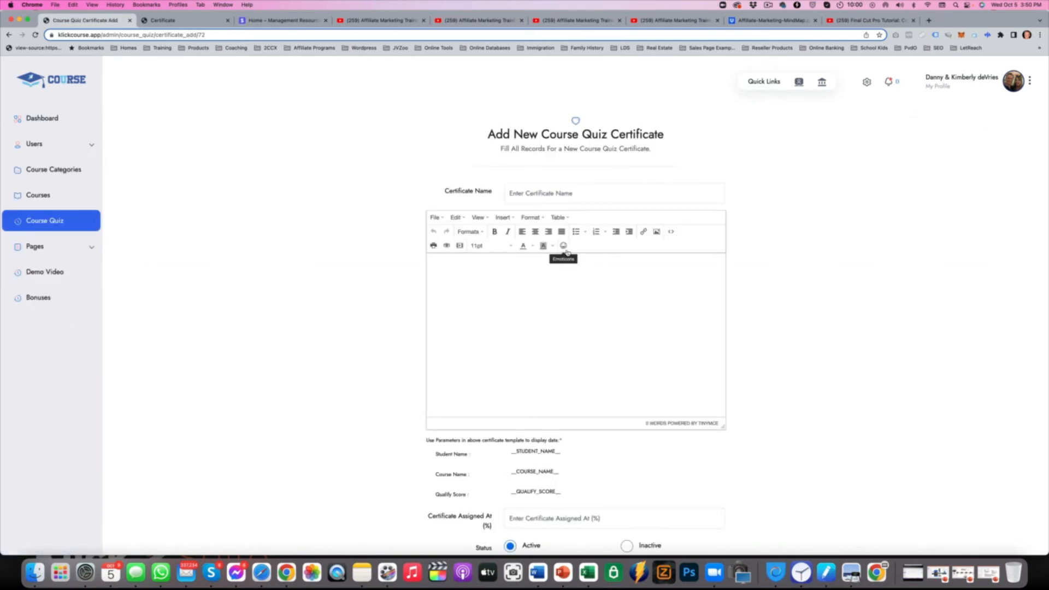
click(535, 195)
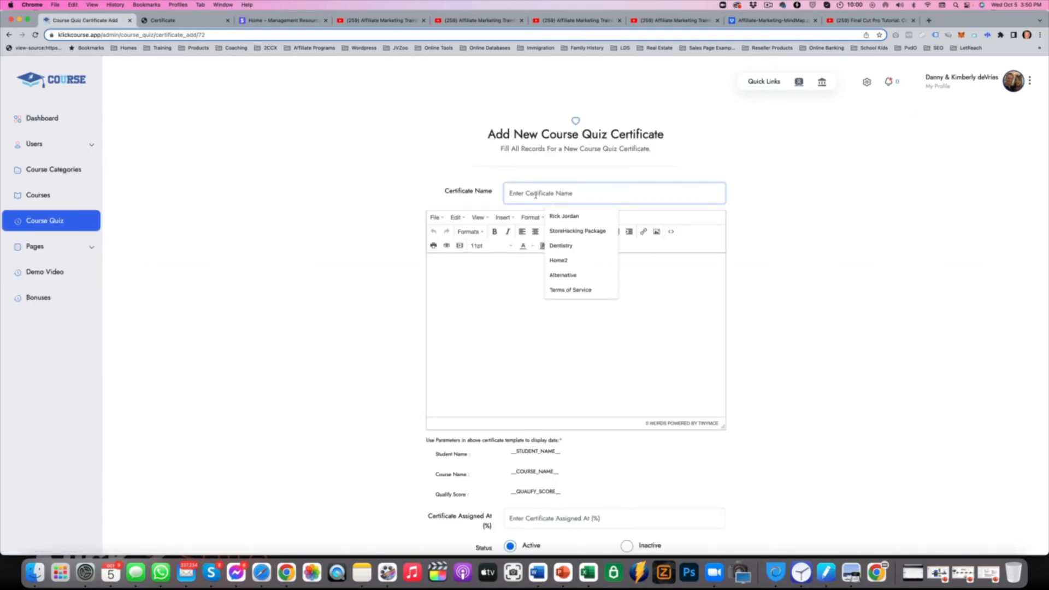
text(Webinar)
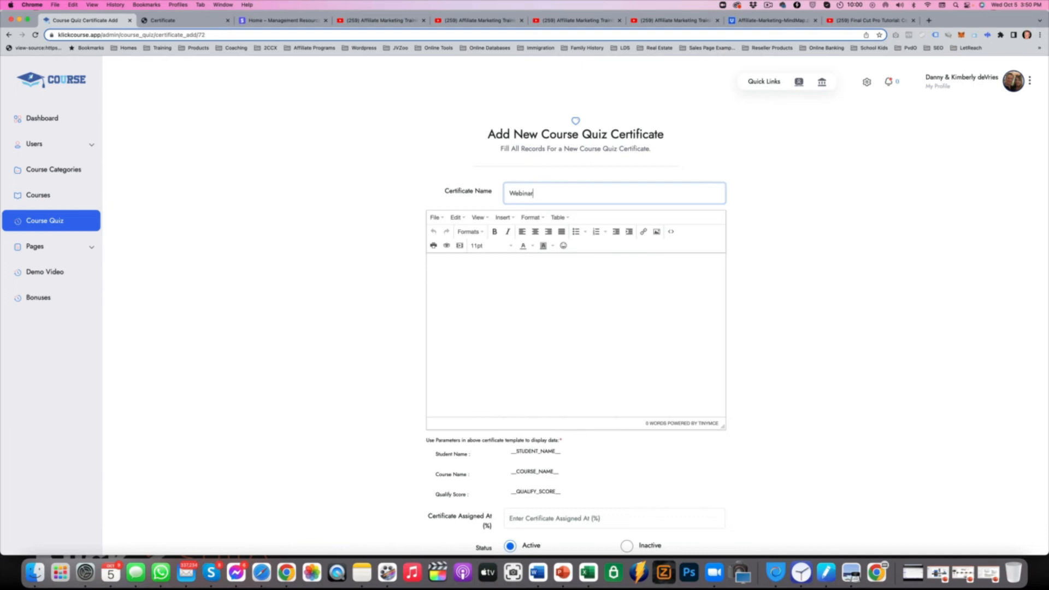
text( Master)
Copy the student name, course name and qualify score labels with their parameters into the certificate body.
click(501, 291)
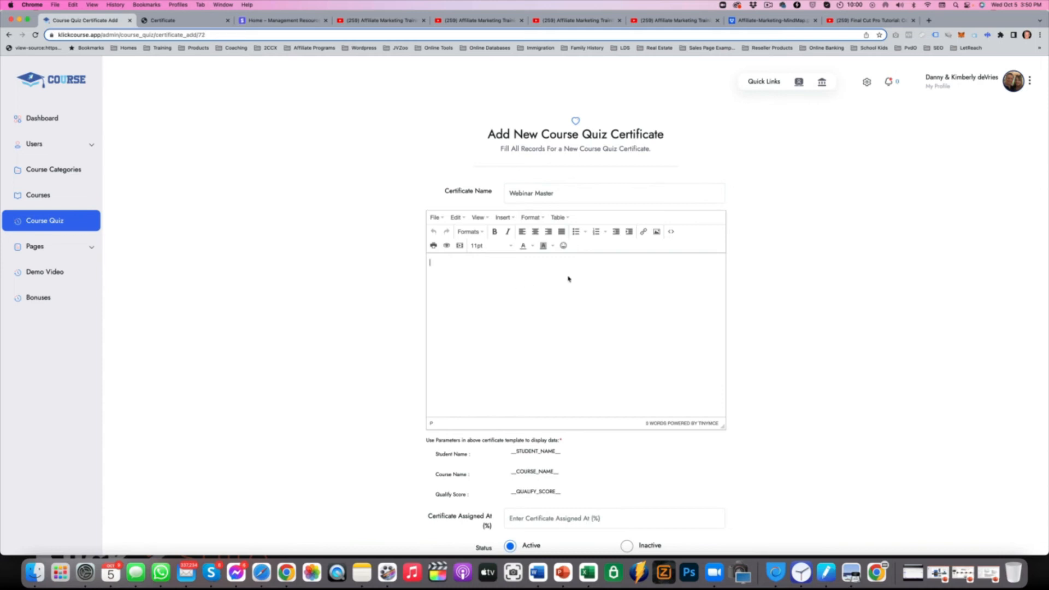
scroll(568, 278, down, 2)
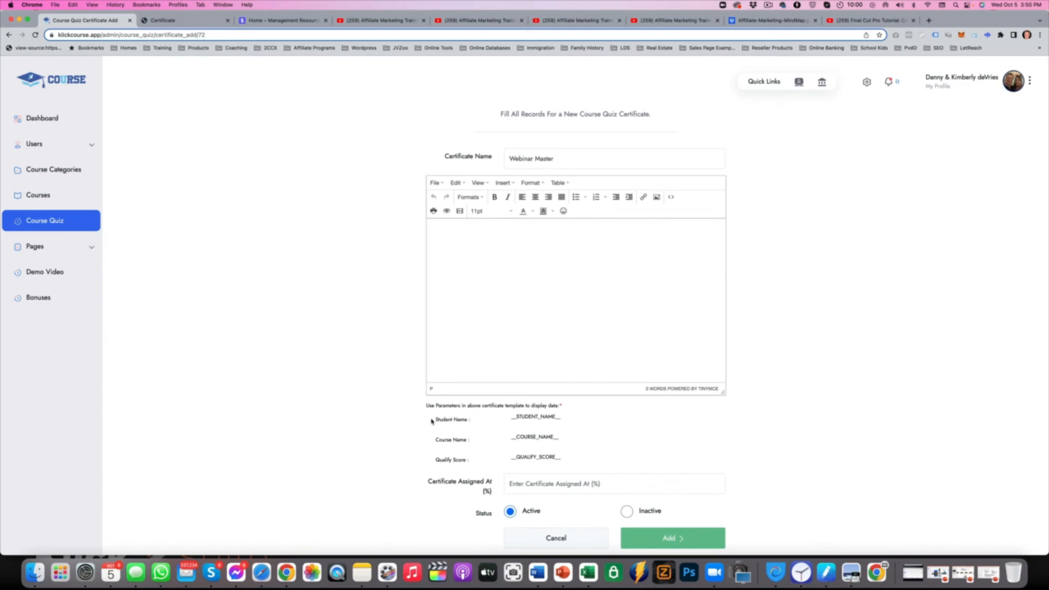
drag(436, 419, 572, 459)
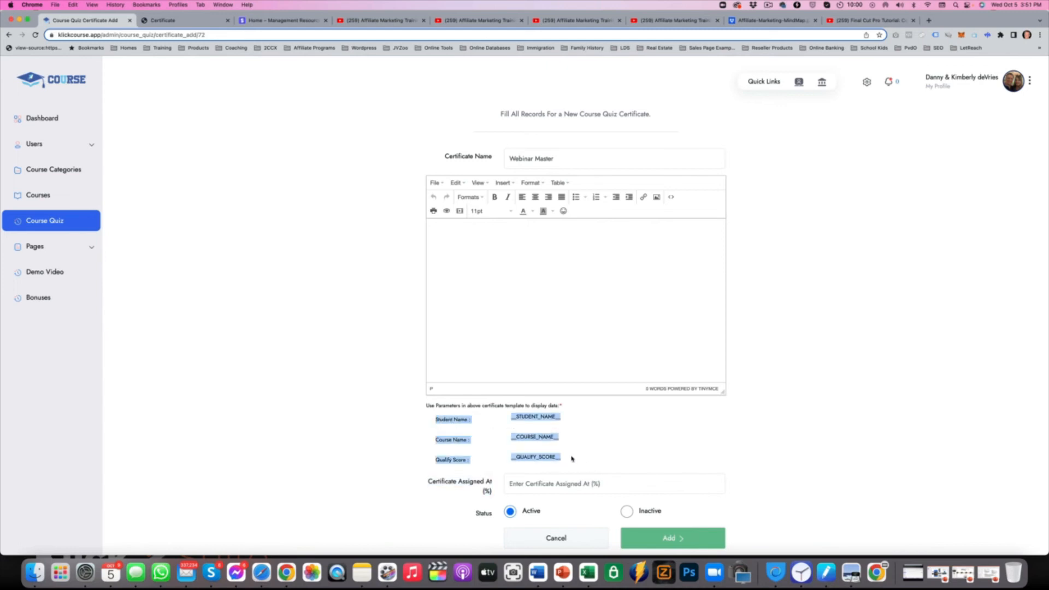
key(super+c)
click(478, 275)
key(super+v)
Insert two blank lines above the Student Name line in the certificate body.
click(476, 225)
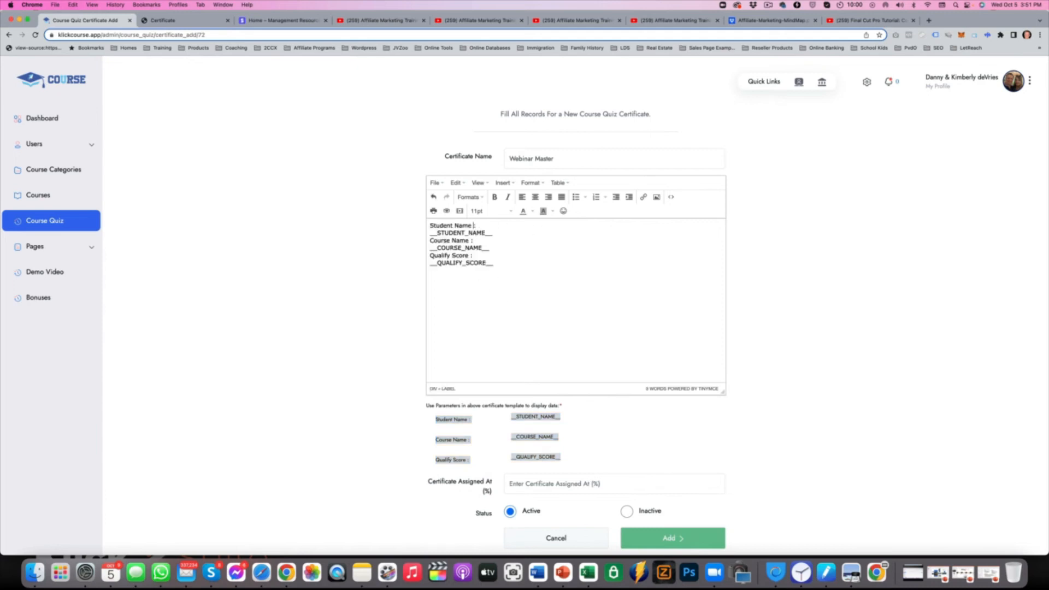
key(Return)
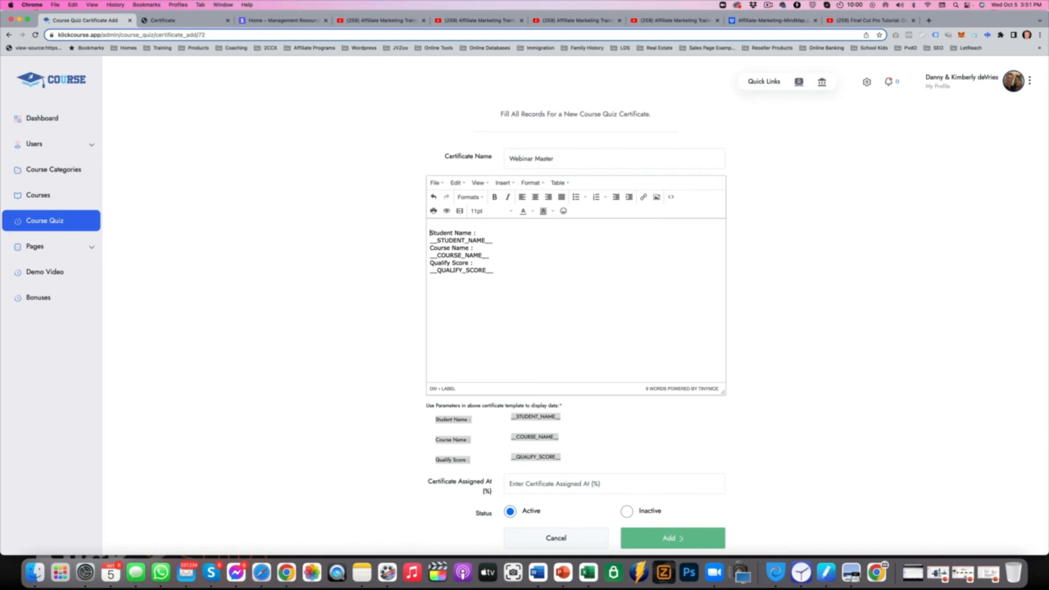
key(Up)
key(Return)
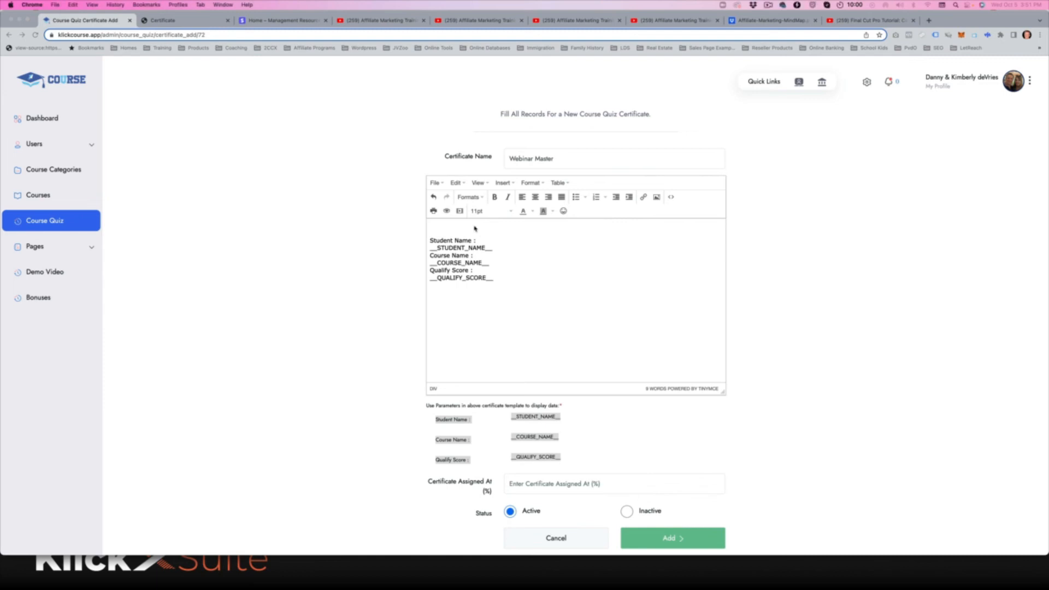
Insert the cert.jpg image from its copied images.clickfunnels.com link above the certificate text, with a width of 250.
click(656, 196)
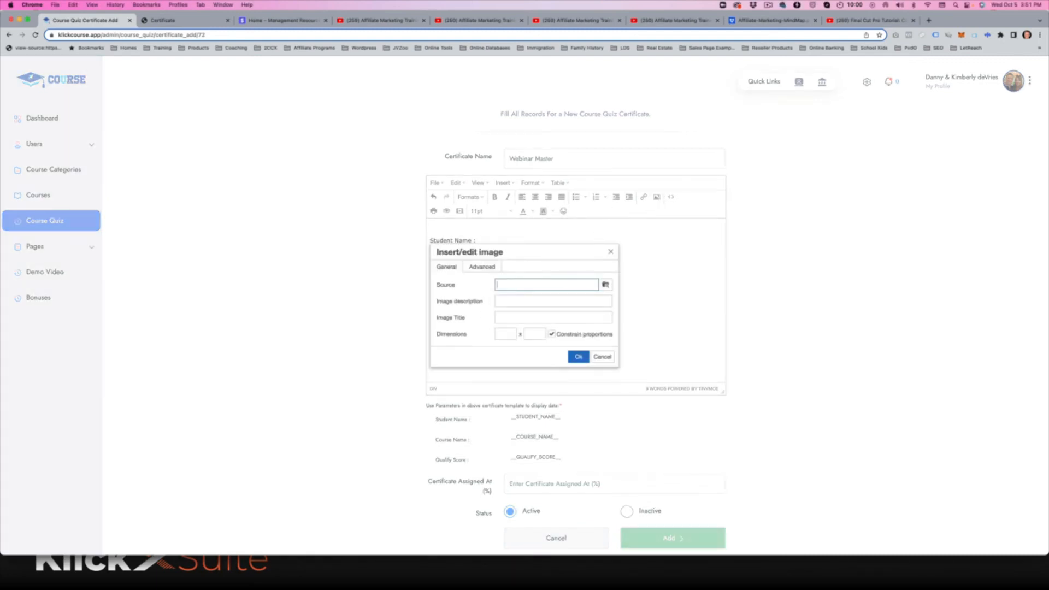
right_click(521, 282)
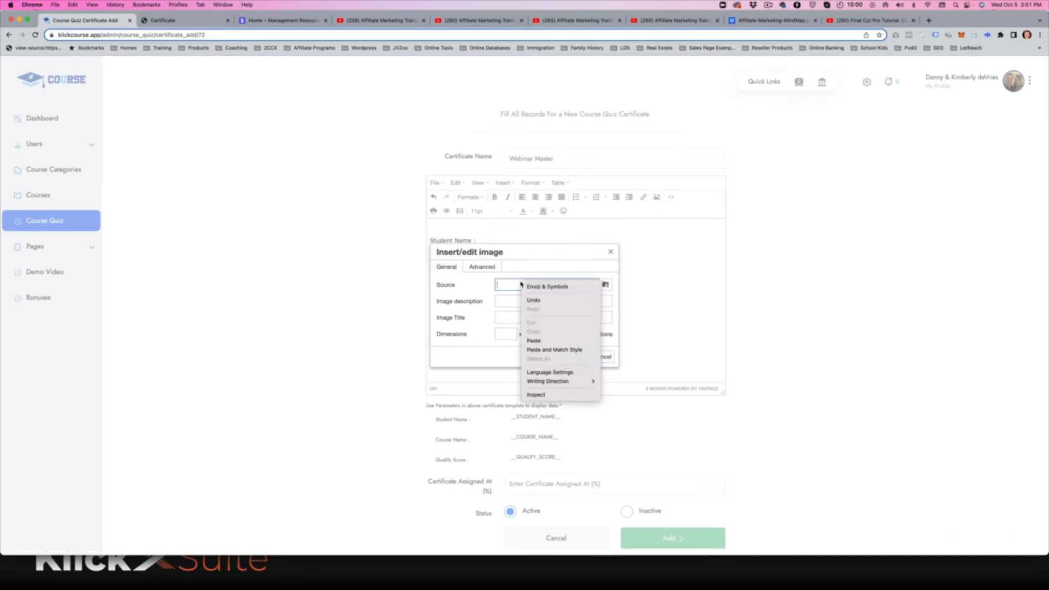
click(550, 339)
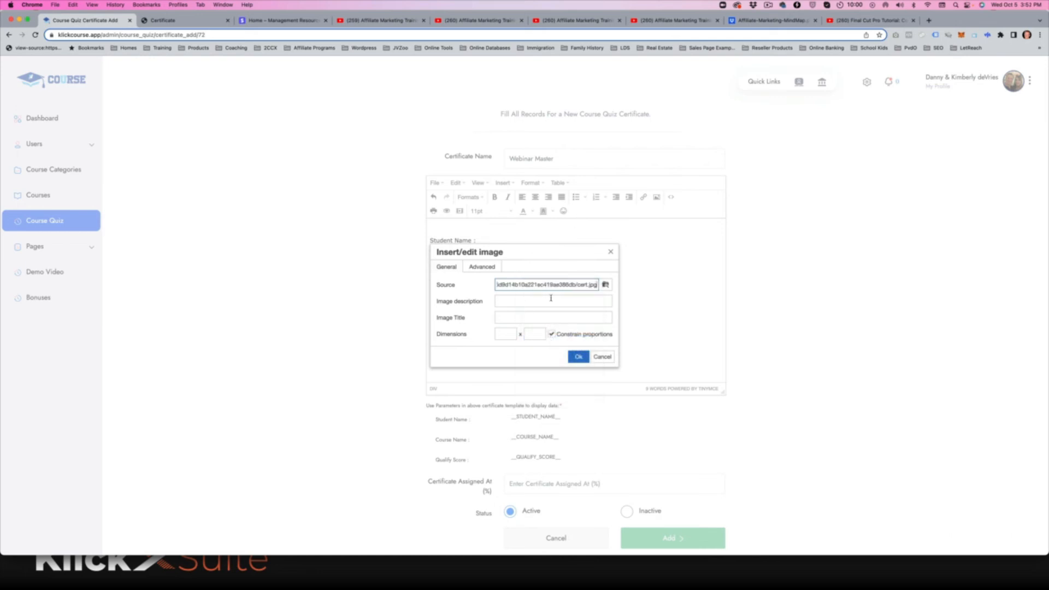
click(504, 333)
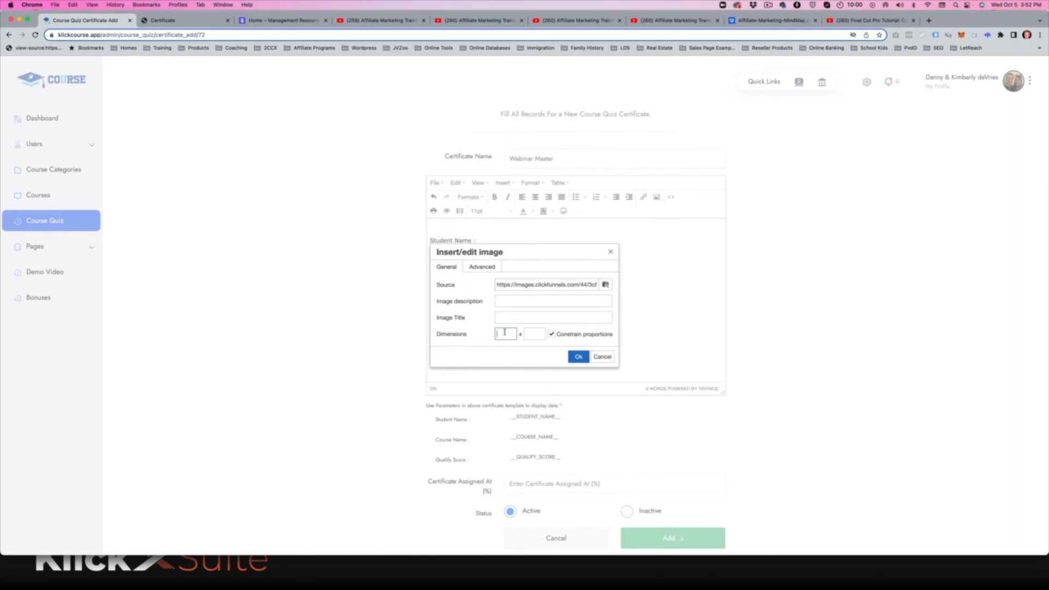
drag(512, 333, 466, 333)
text(250)
key(Tab)
click(579, 357)
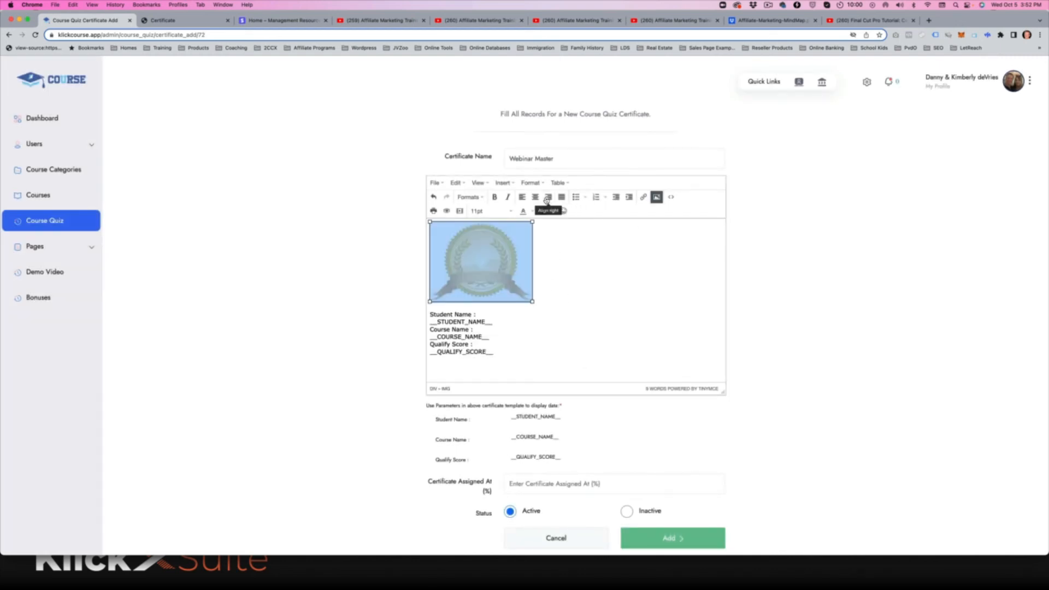
Center the badge image in the certificate body and add the line "CONGRATULATIONS" above the Student Name label.
click(536, 198)
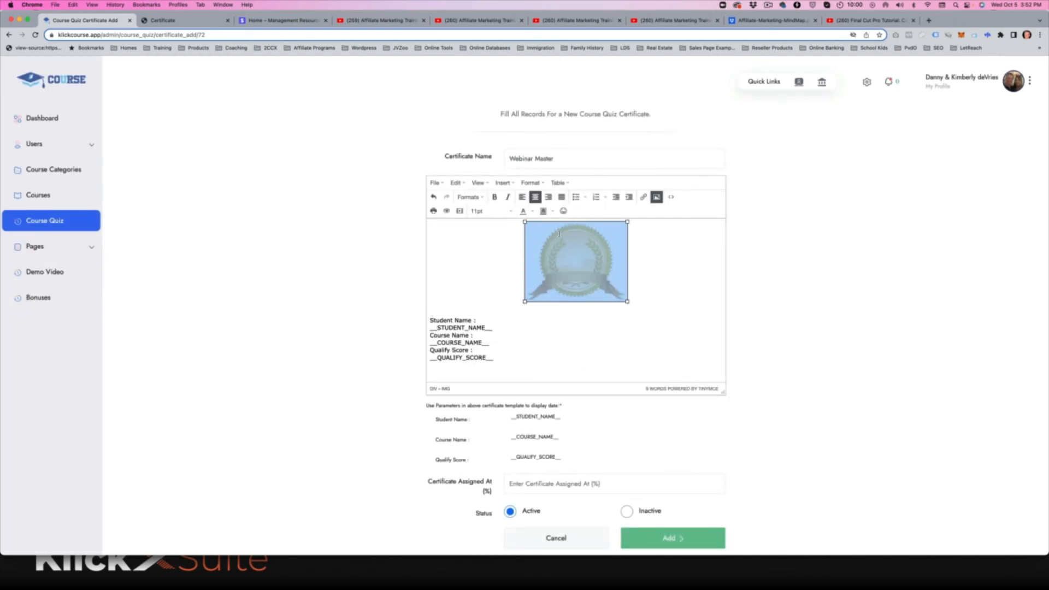
click(431, 320)
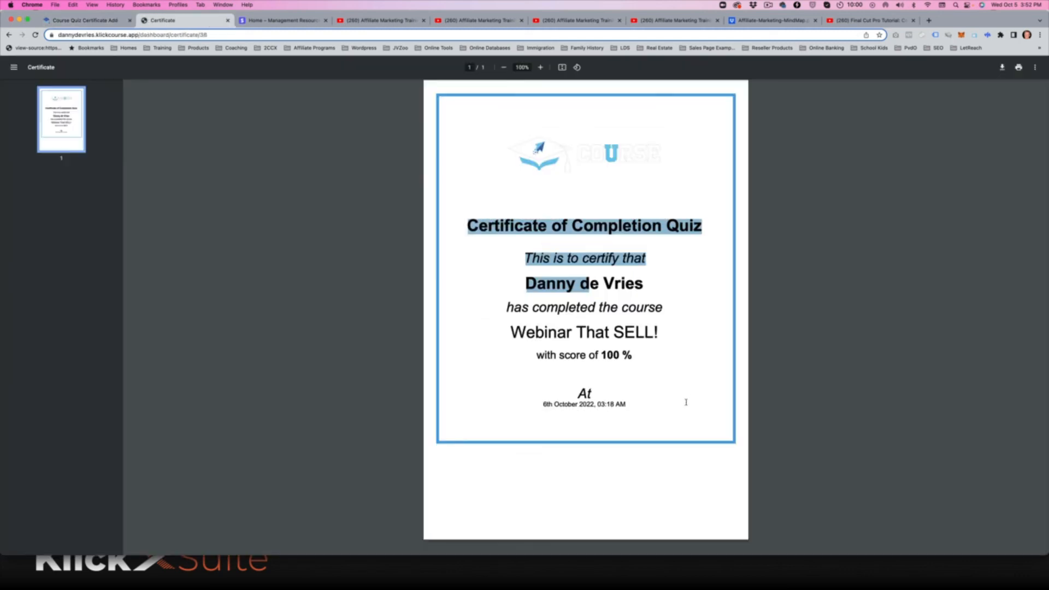
Copy the default certificate's wording, from its title through the score, into its own paragraph below CONGRATULATIONS in the certificate body.
drag(685, 402, 649, 360)
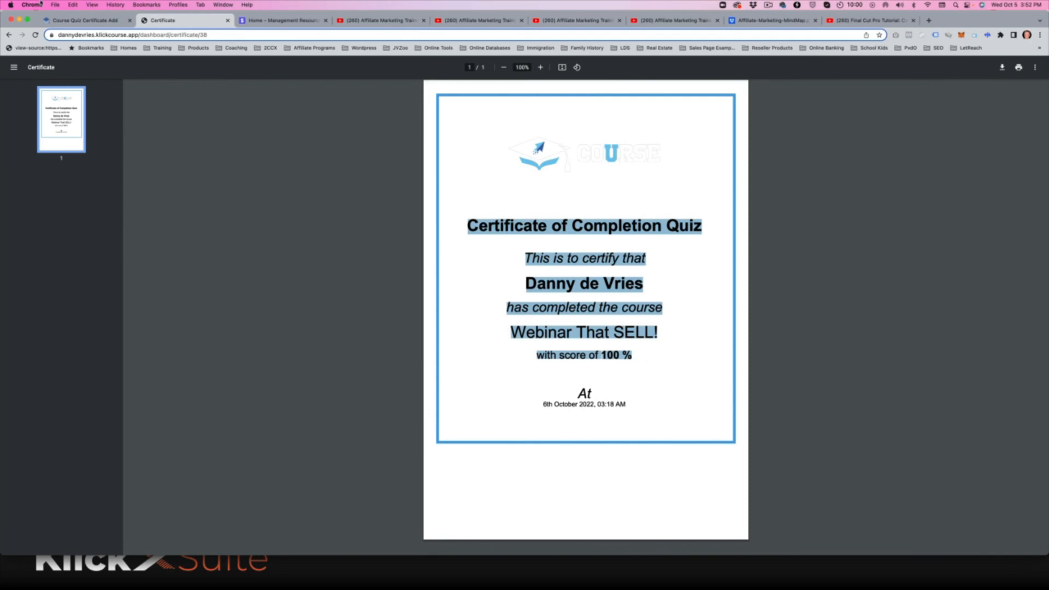
click(82, 20)
click(431, 335)
key(super+v)
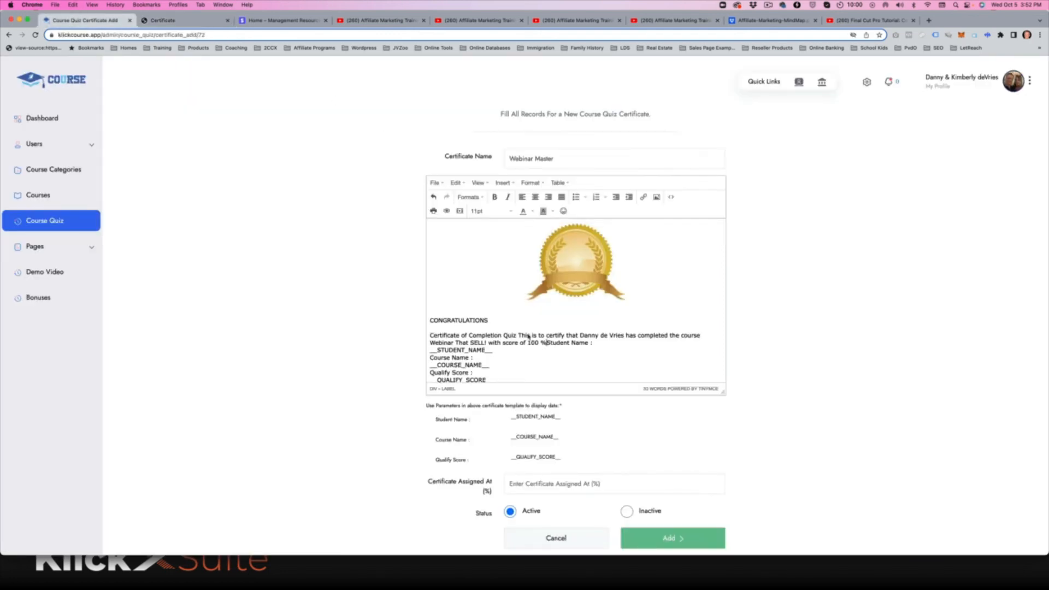
key(Return)
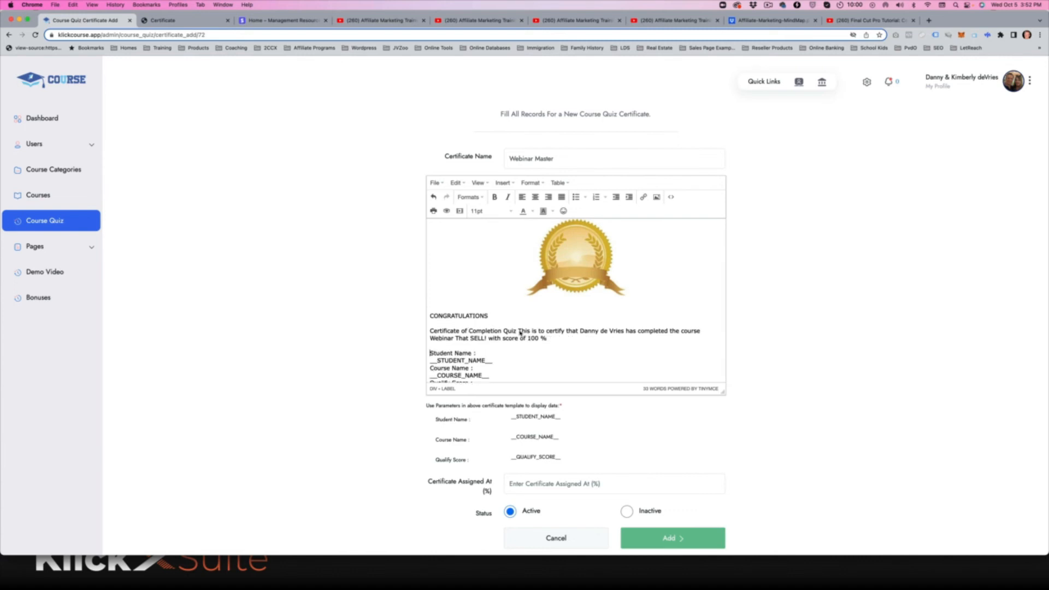
Delete "Certificate of Completion Quiz" so the pasted paragraph starts with "This is to certify that".
double_click(503, 331)
key(BackSpace)
drag(502, 331, 430, 332)
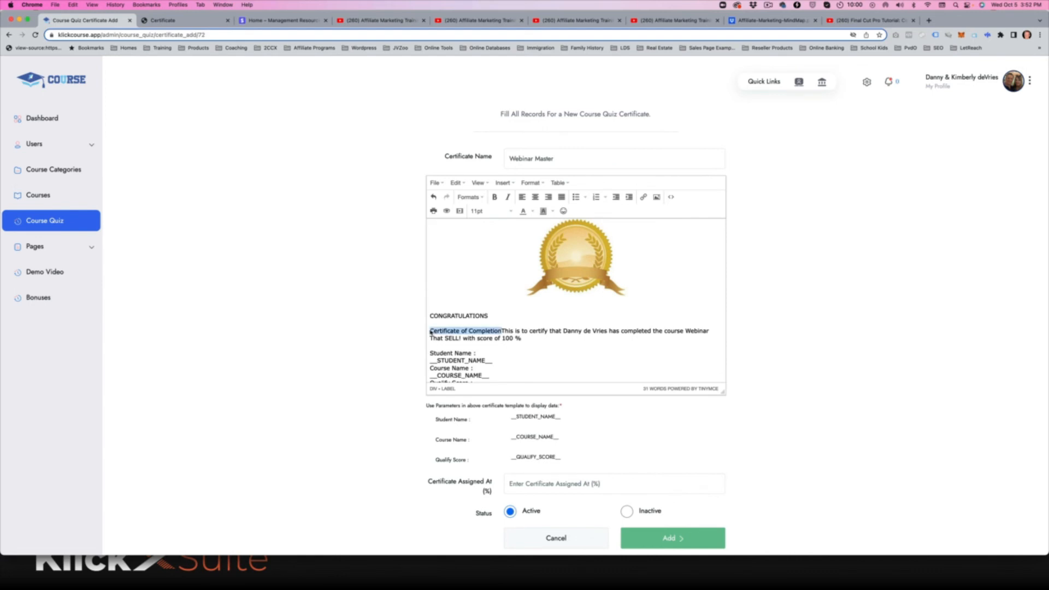
key(BackSpace)
Replace the student's actual name in the certification sentence with a copy of the __STUDENT_NAME__ parameter.
click(491, 332)
drag(491, 361, 425, 364)
key(super+c)
drag(538, 331, 491, 331)
key(super+v)
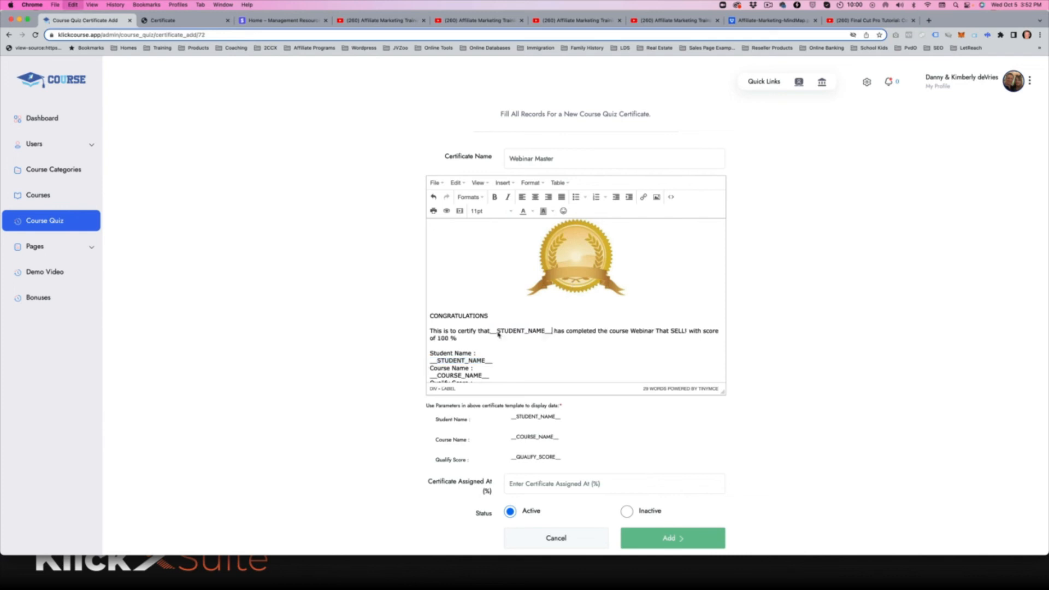
Replace "Webinar That SELL!" in the certification sentence with the __COURSE_NAME__ parameter on its own line.
click(596, 331)
shift+click(687, 332)
key(BackSpace)
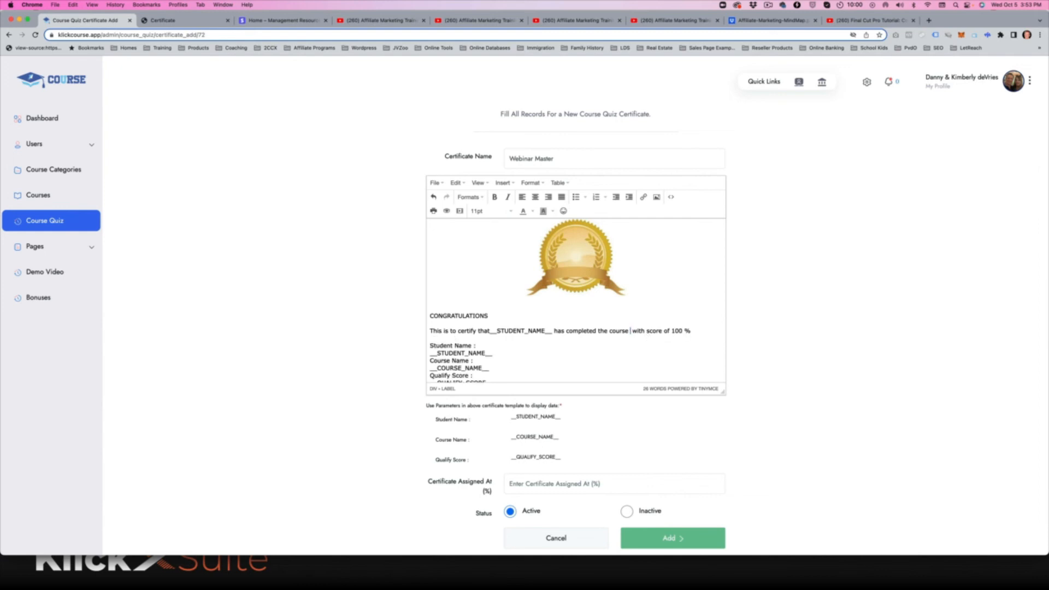
key(Return)
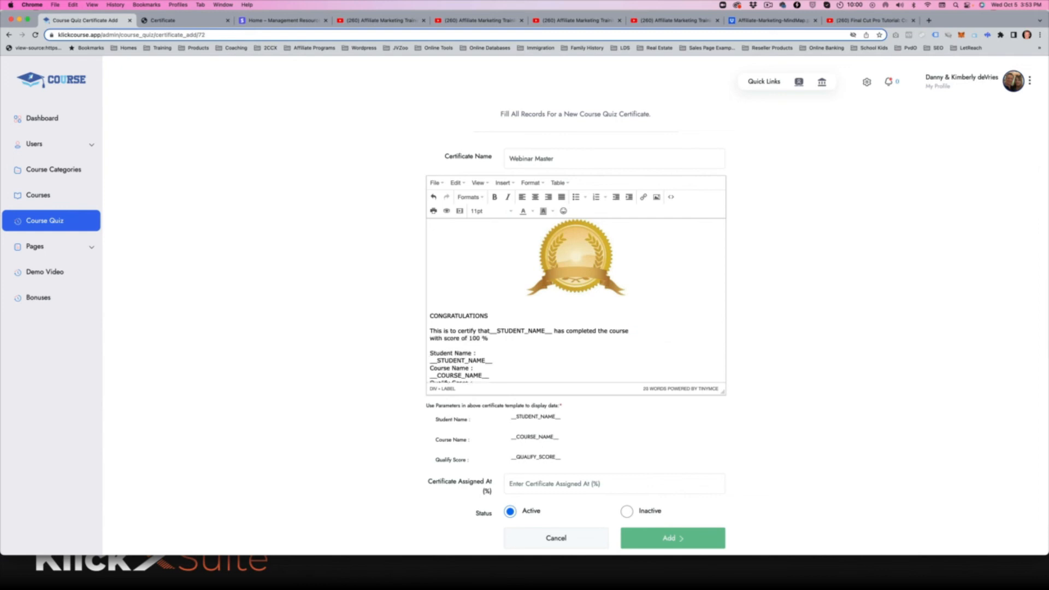
scroll(679, 339, down, 1)
drag(491, 361, 429, 365)
key(ctrl+c)
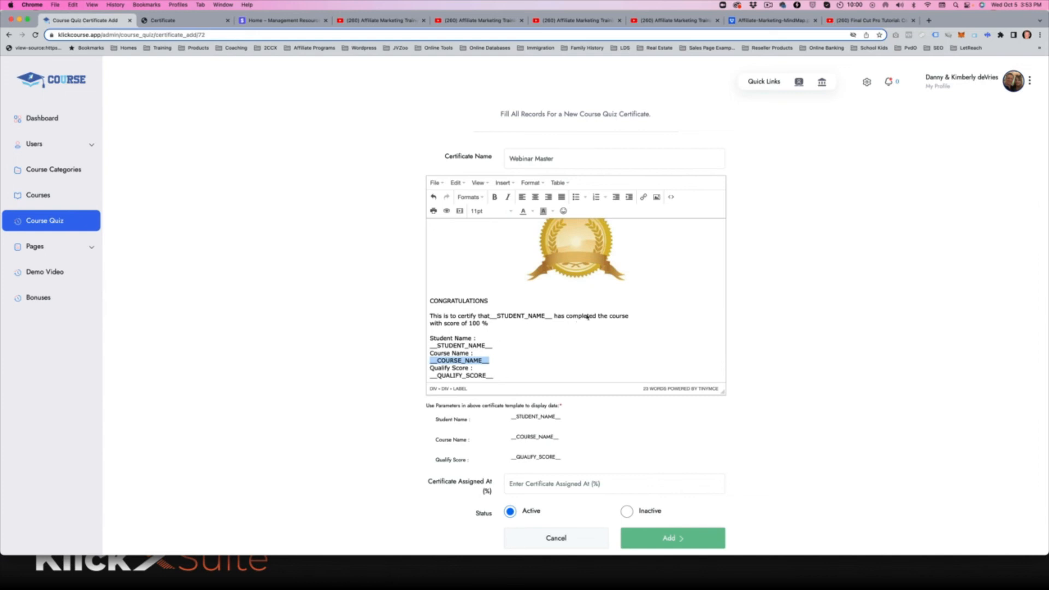
click(637, 315)
key(Return)
key(ctrl+v)
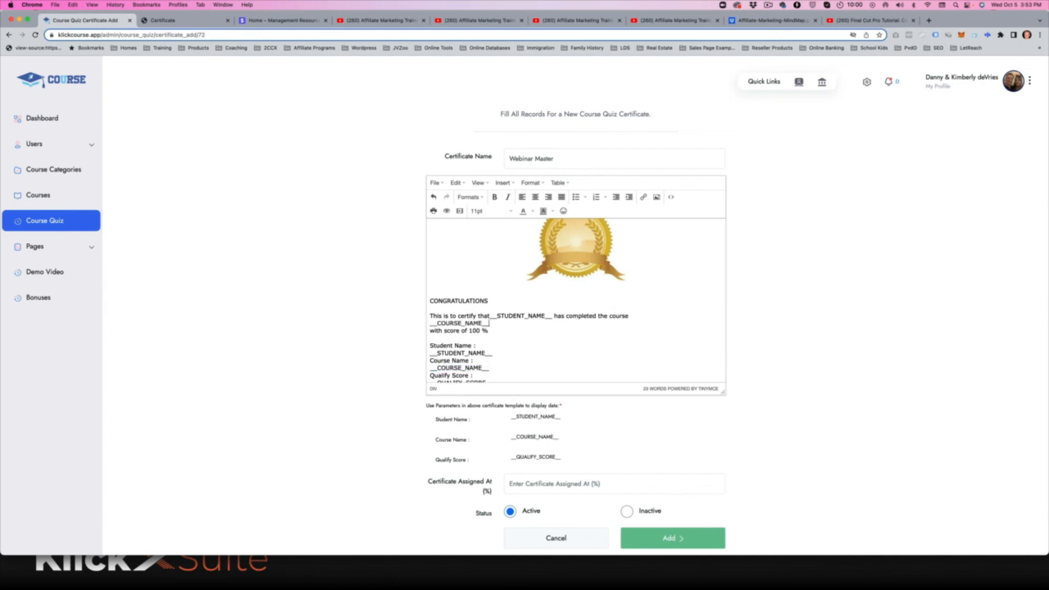
Replace "100 %" after "with score of" with a copy of the __QUALIFY_SCORE__ parameter.
click(490, 332)
scroll(489, 336, down, 1)
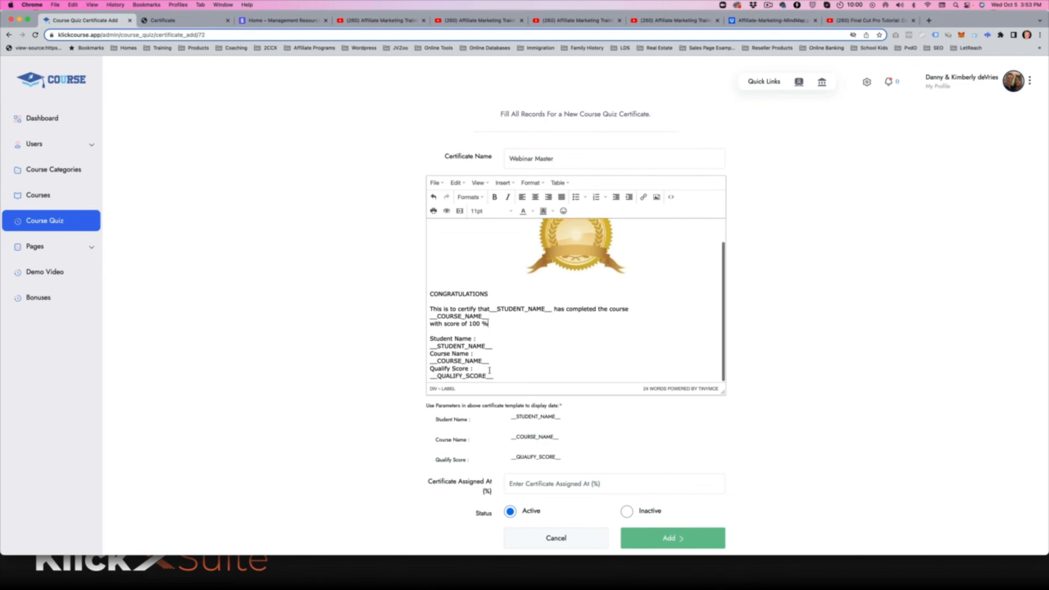
drag(493, 376, 428, 378)
key(super+c)
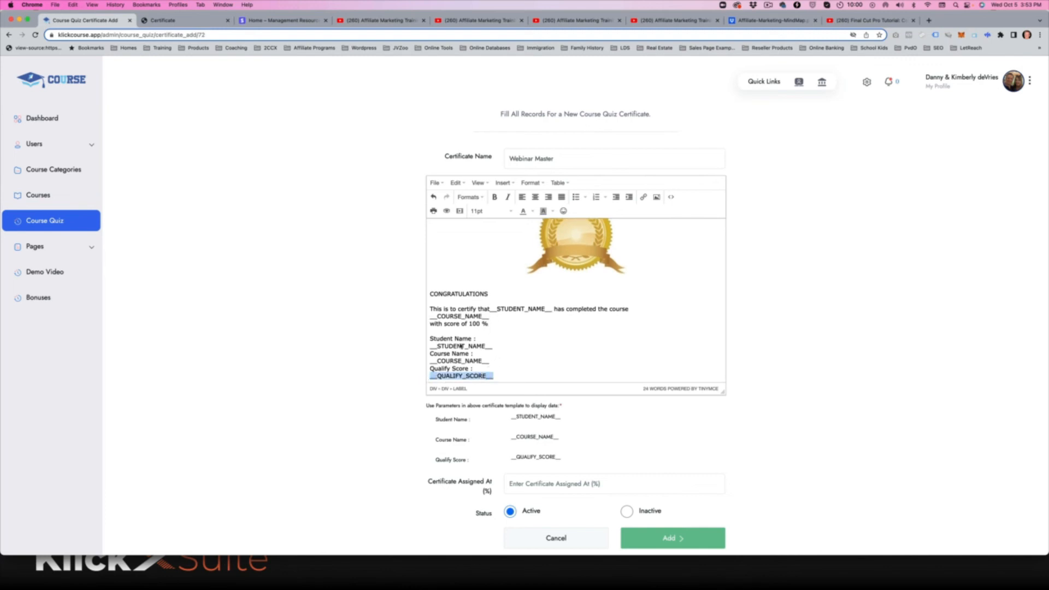
drag(490, 324, 468, 325)
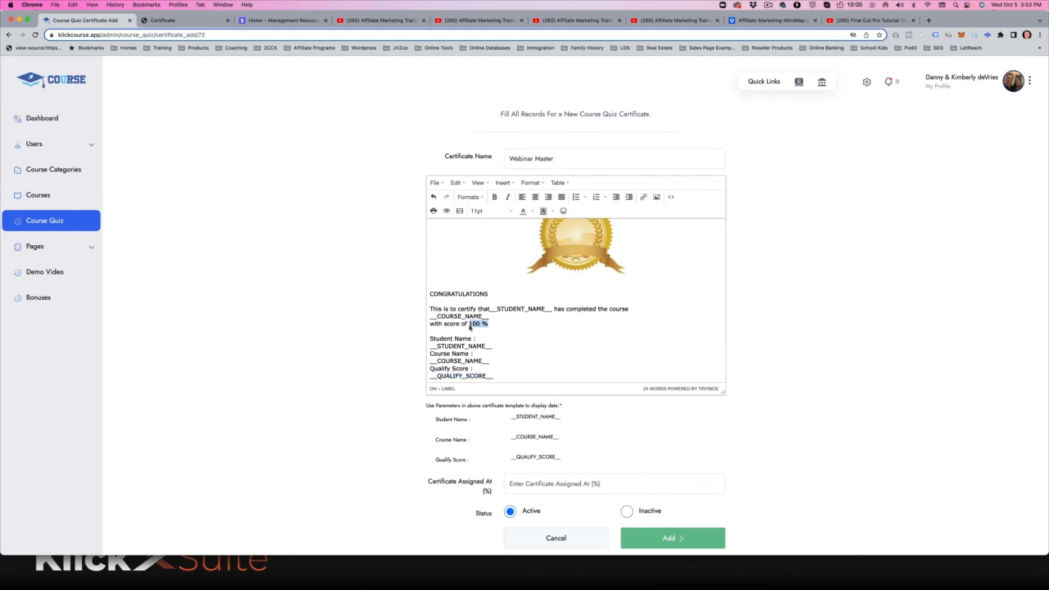
key(super+v)
Insert a blank line above and below the __COURSE_NAME__ line in the certification sentence.
click(535, 318)
key(Return)
click(632, 305)
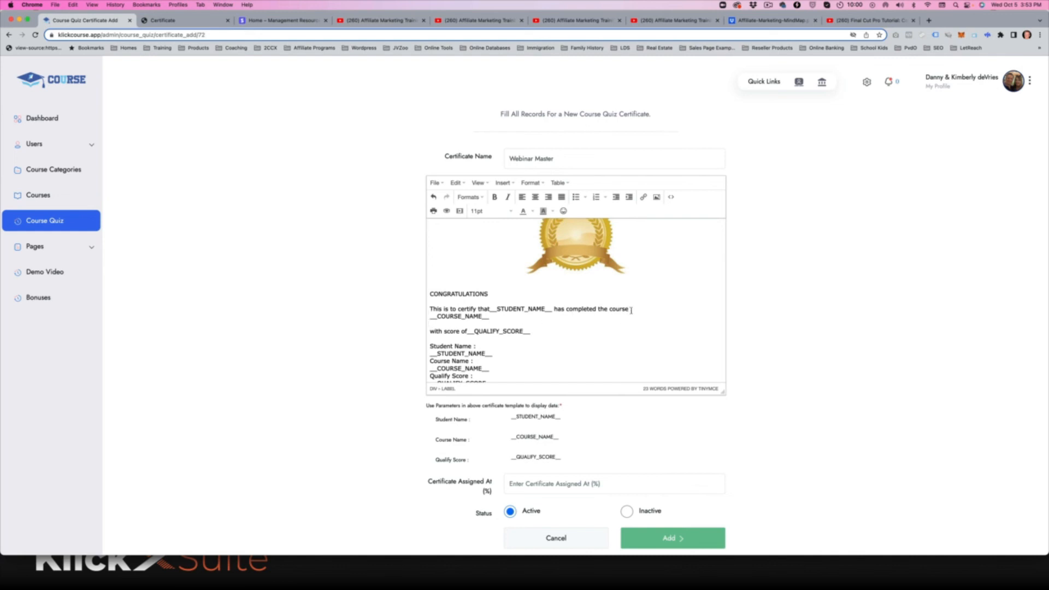
key(Return)
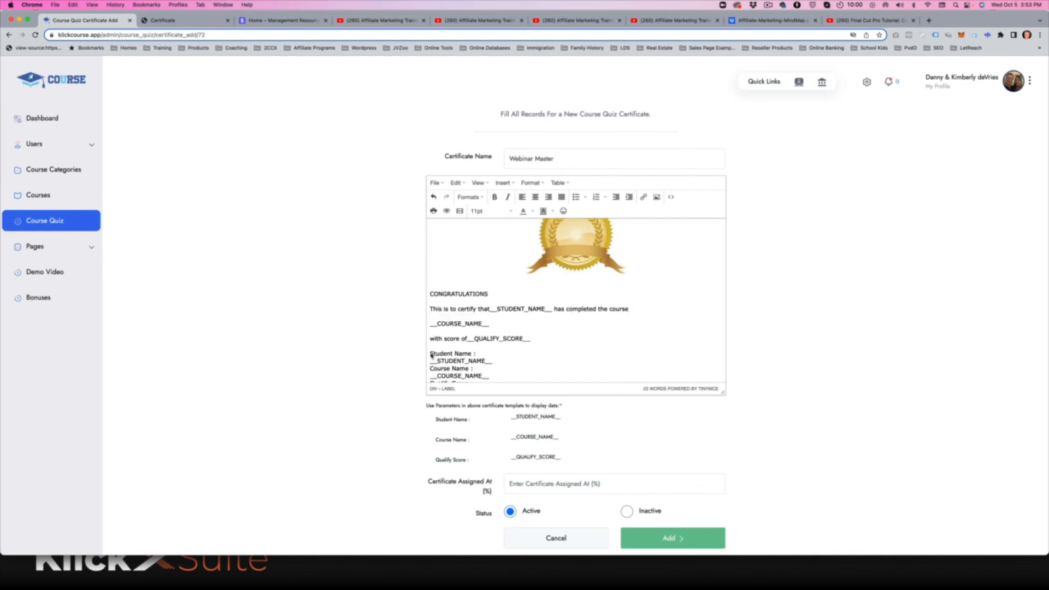
Delete the leftover Student Name, Course Name and Qualify Score labels with their parameters from the end of the certificate body.
scroll(467, 358, down, 1)
shift+click(511, 373)
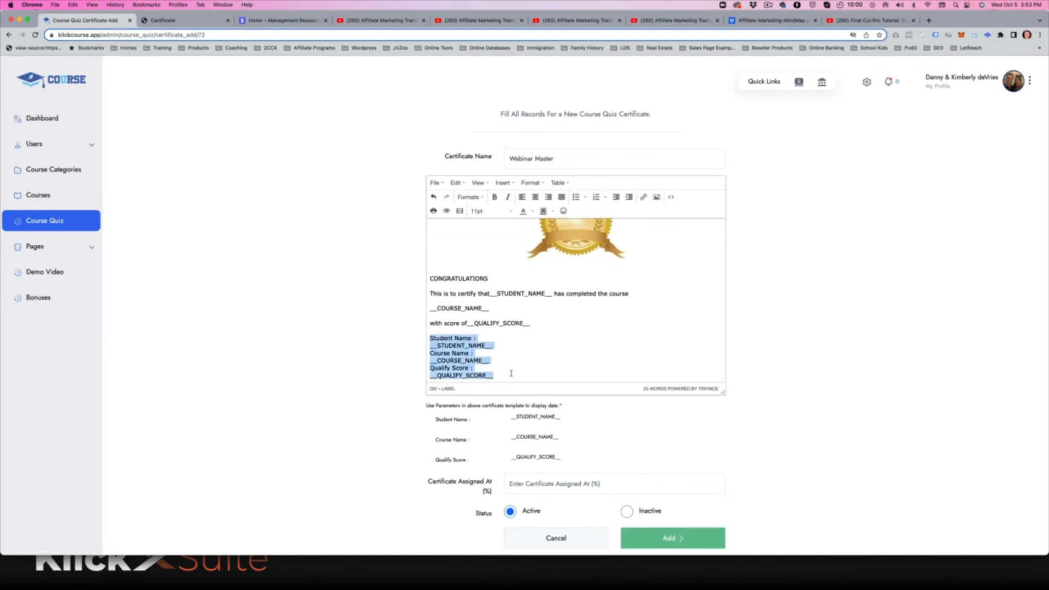
key(BackSpace)
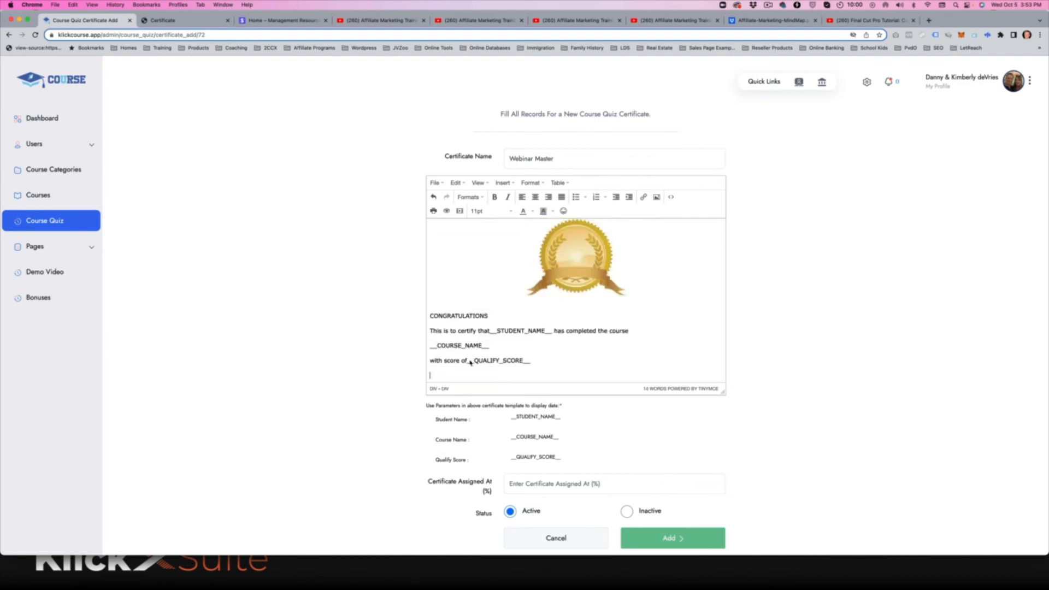
Format the CONGRATULATIONS line as bold, centered, 18pt text.
drag(490, 316, 419, 316)
click(494, 197)
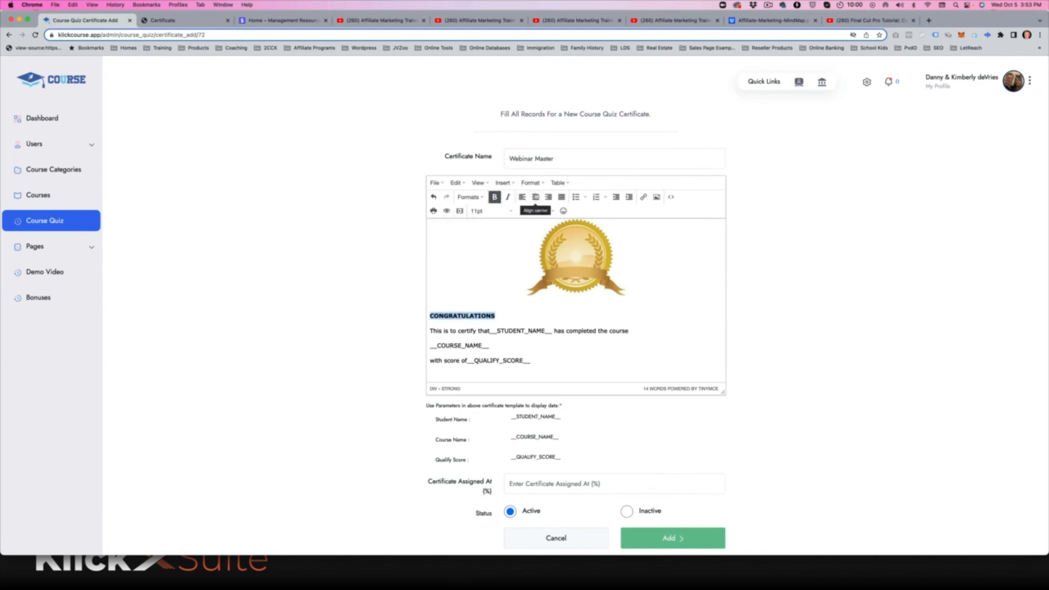
click(534, 197)
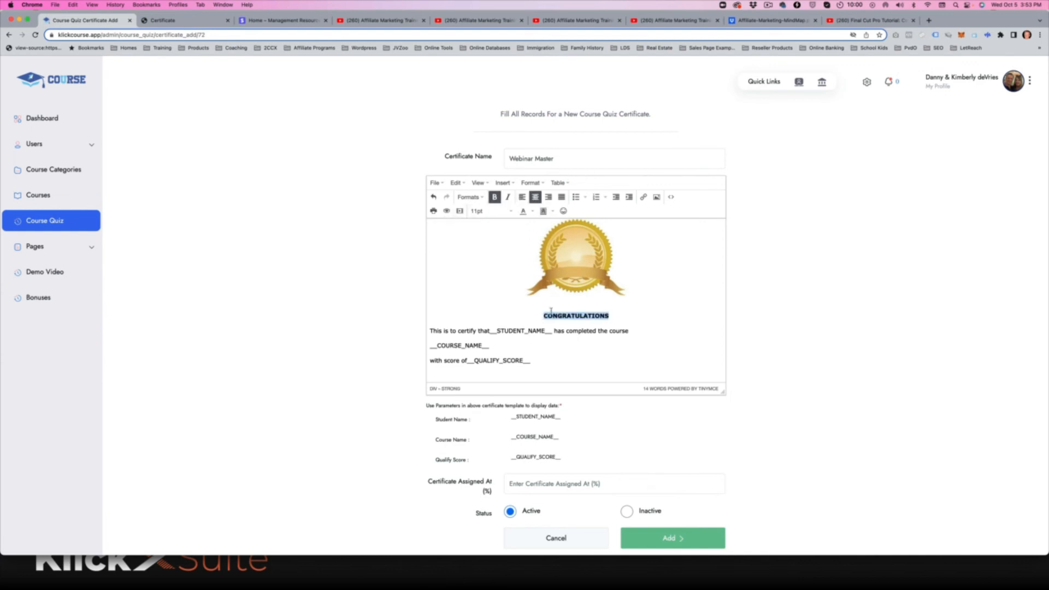
click(490, 211)
click(491, 310)
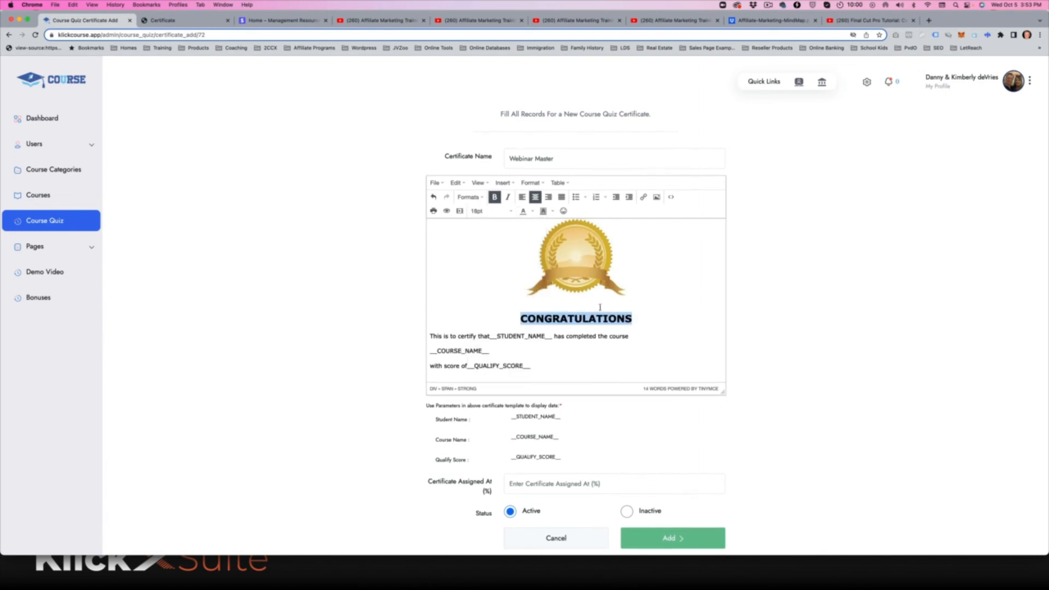
Center the certification text lines from "This is to certify that" through the qualify score.
click(432, 332)
drag(431, 331, 525, 362)
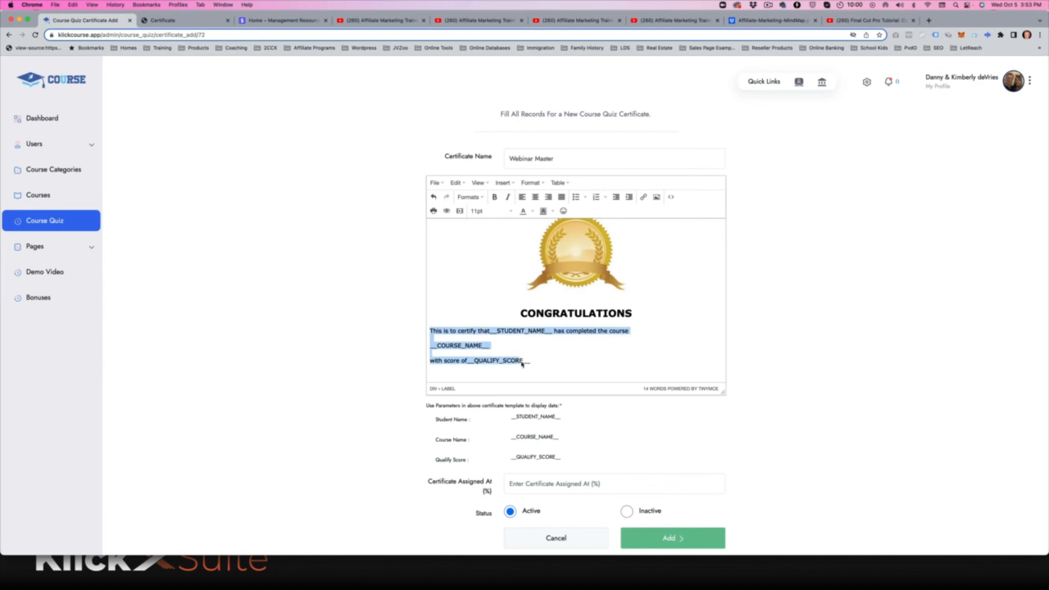
click(535, 198)
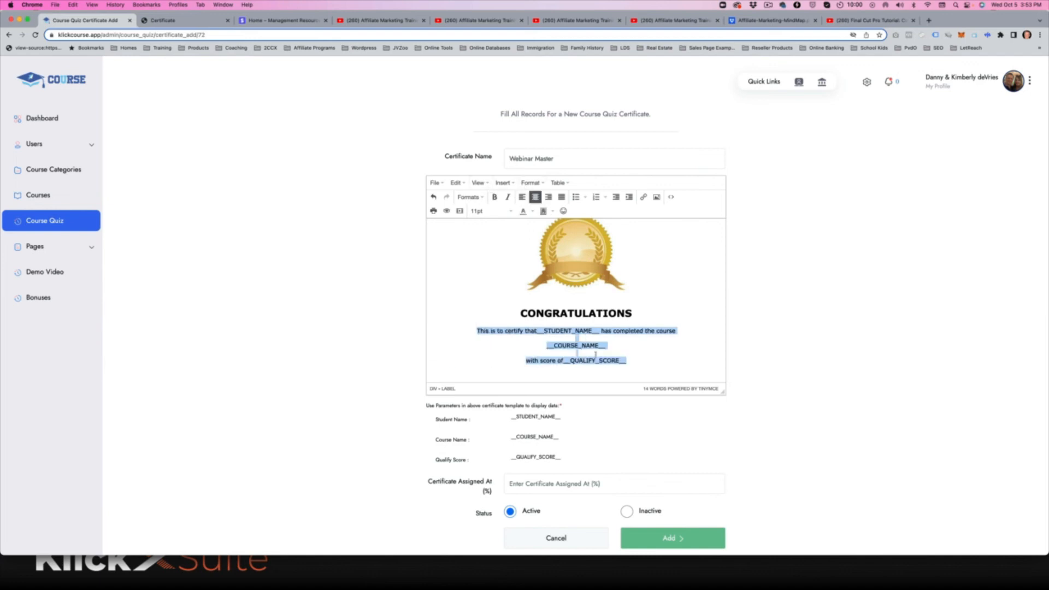
Make the __COURSE_NAME__ line bold at 24pt and insert a blank line below CONGRATULATIONS.
click(613, 345)
drag(606, 345, 544, 343)
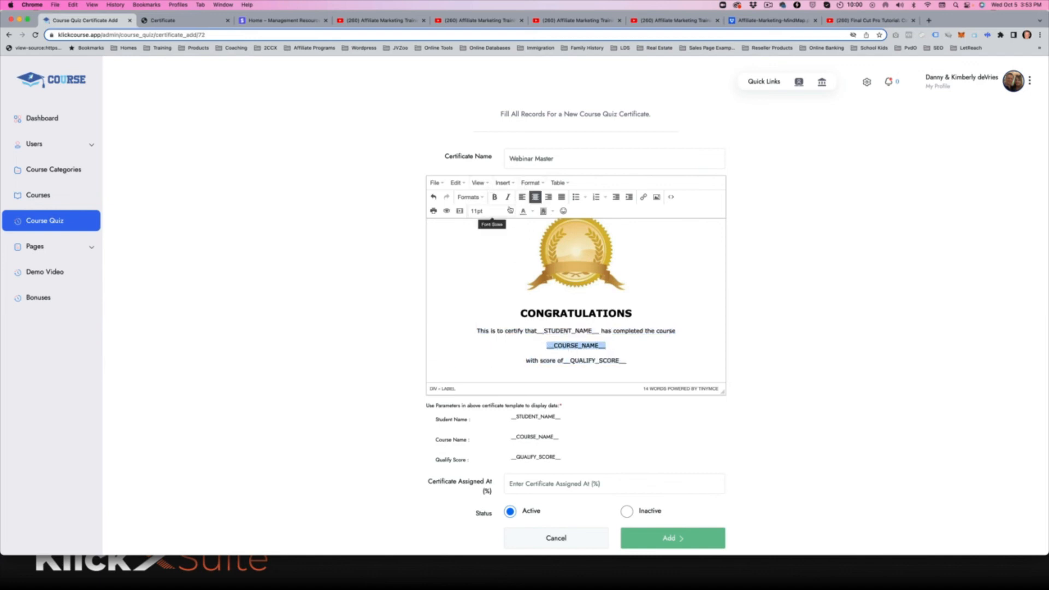
click(495, 197)
click(505, 211)
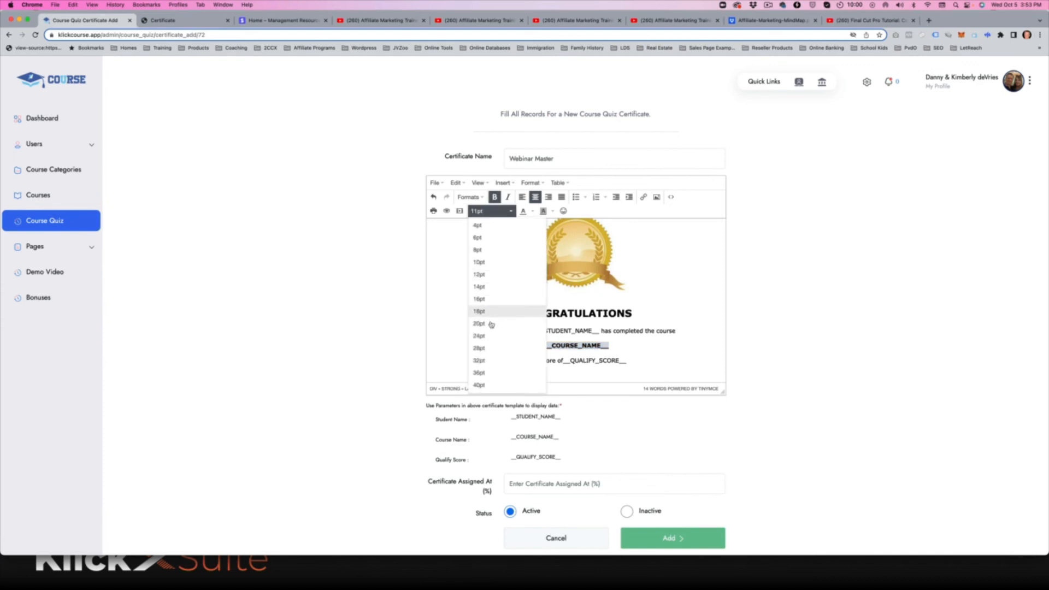
click(479, 335)
scroll(599, 289, down, 1)
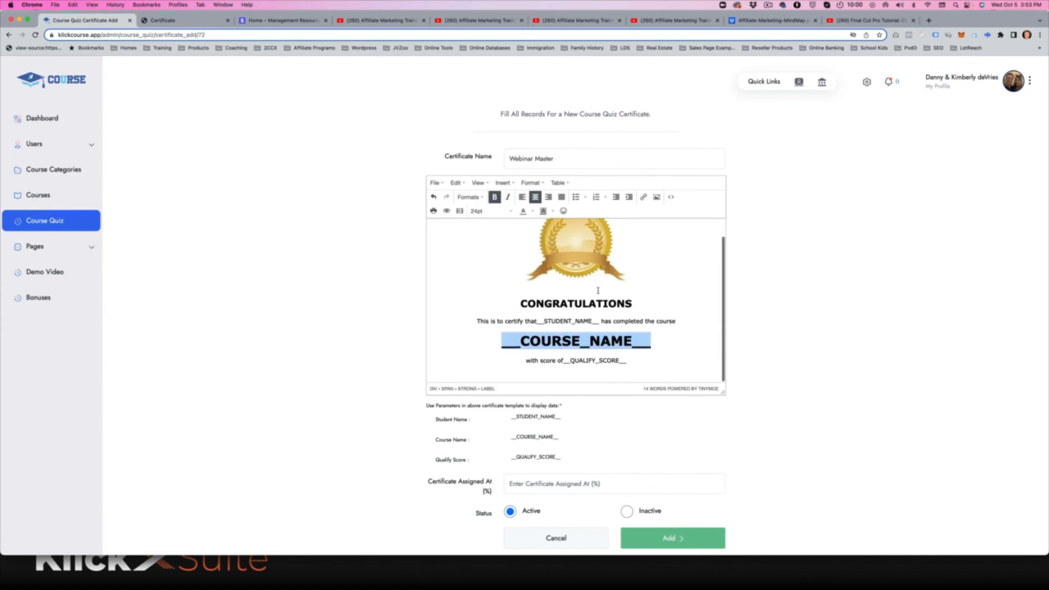
click(642, 309)
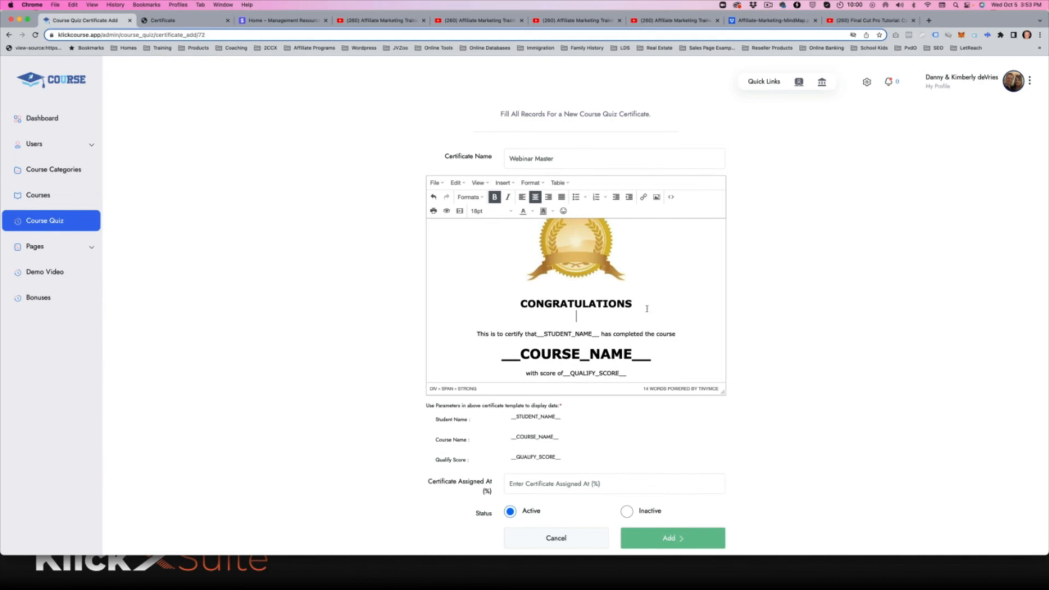
key(Return)
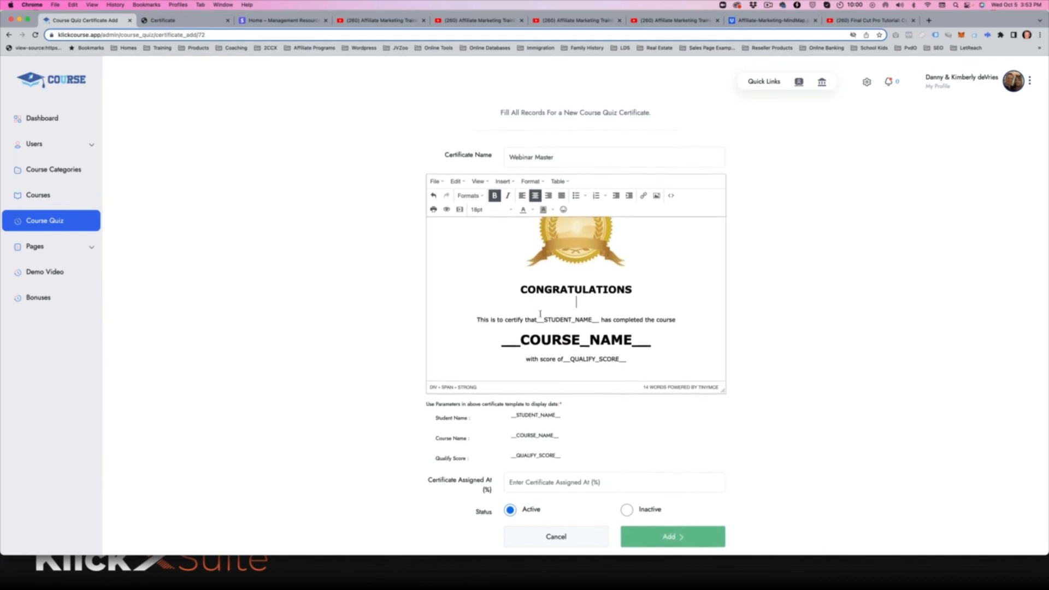
Set Certificate Assigned At to 50% and add the certificate.
click(564, 484)
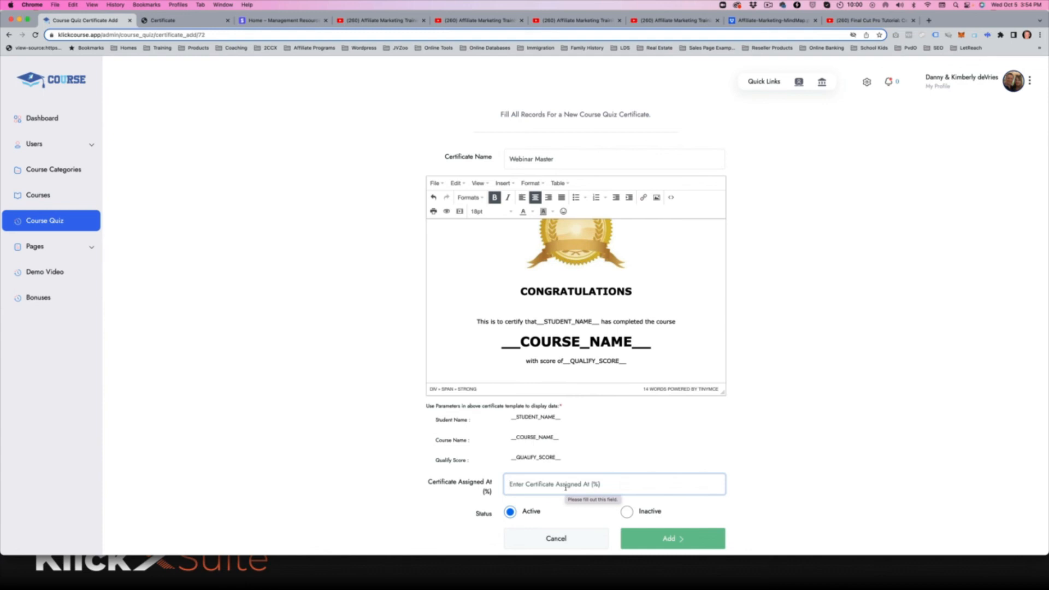
text(50%)
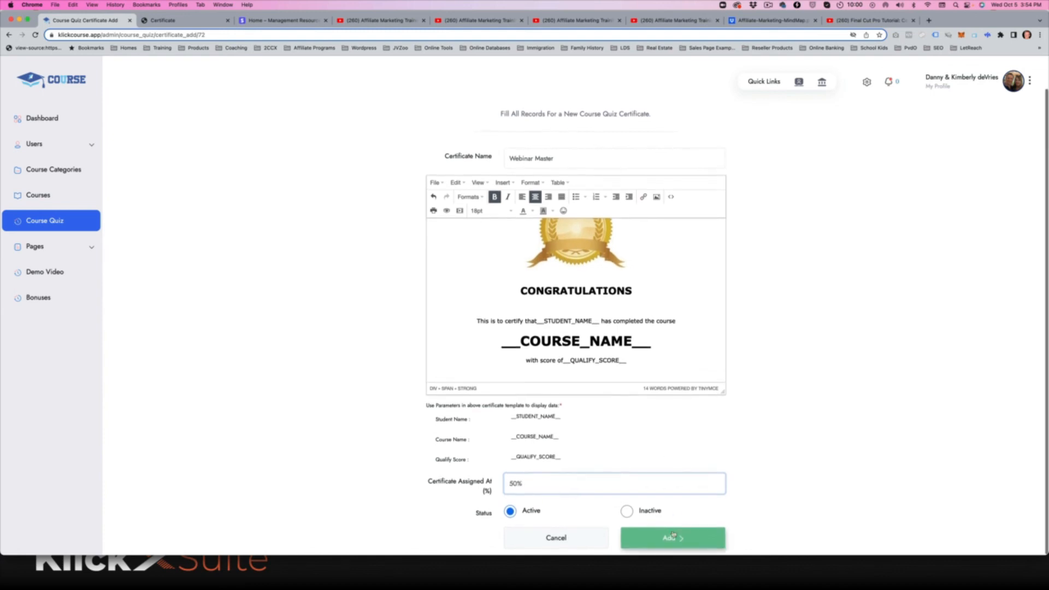
key(Return)
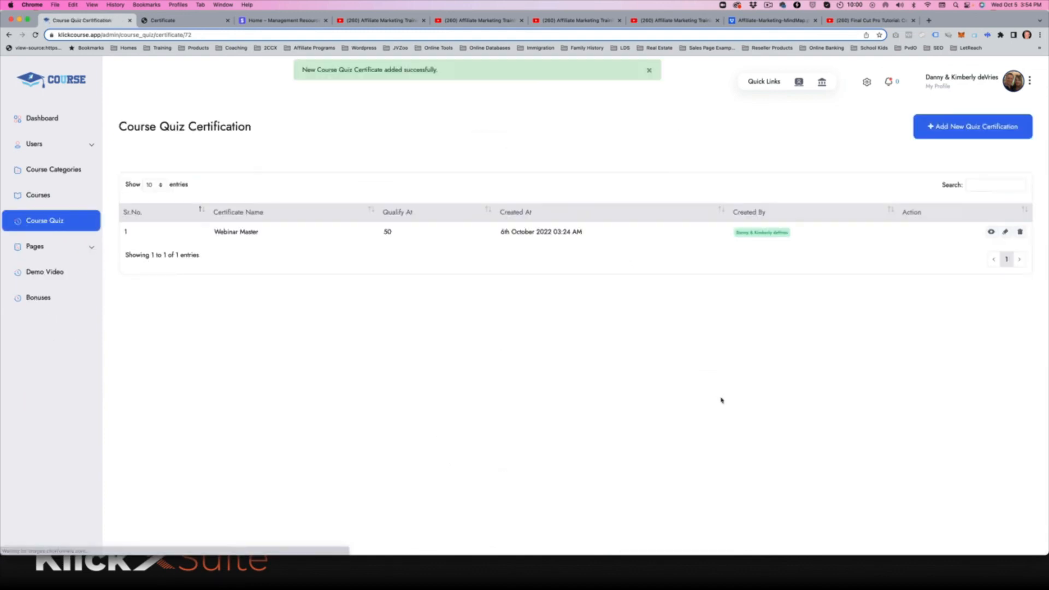
Get the certificate again from the student's quiz result, check its layout, name and score, and return to the admin certificate list.
click(146, 21)
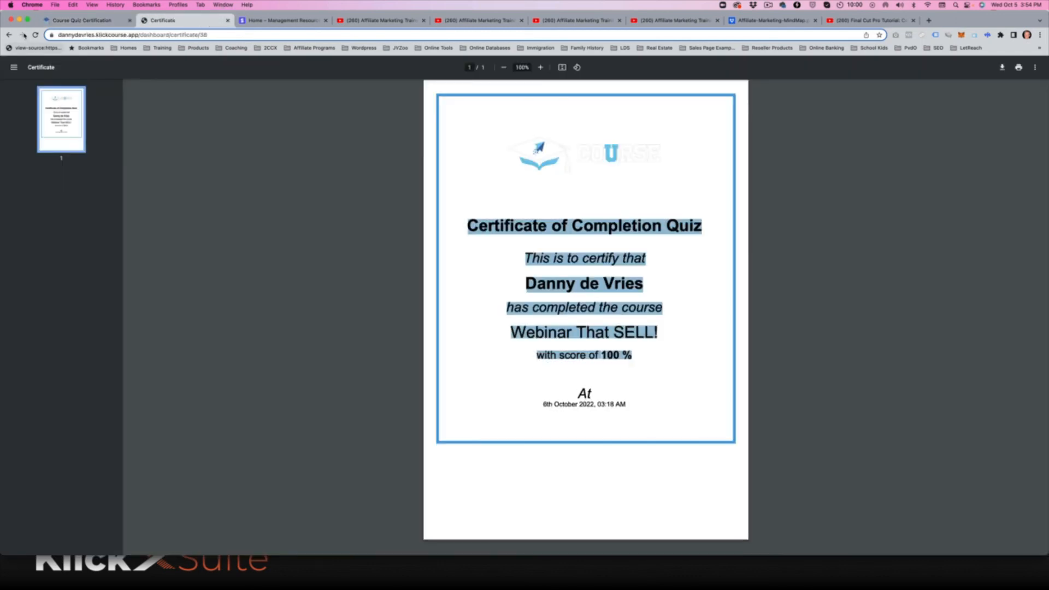
click(9, 35)
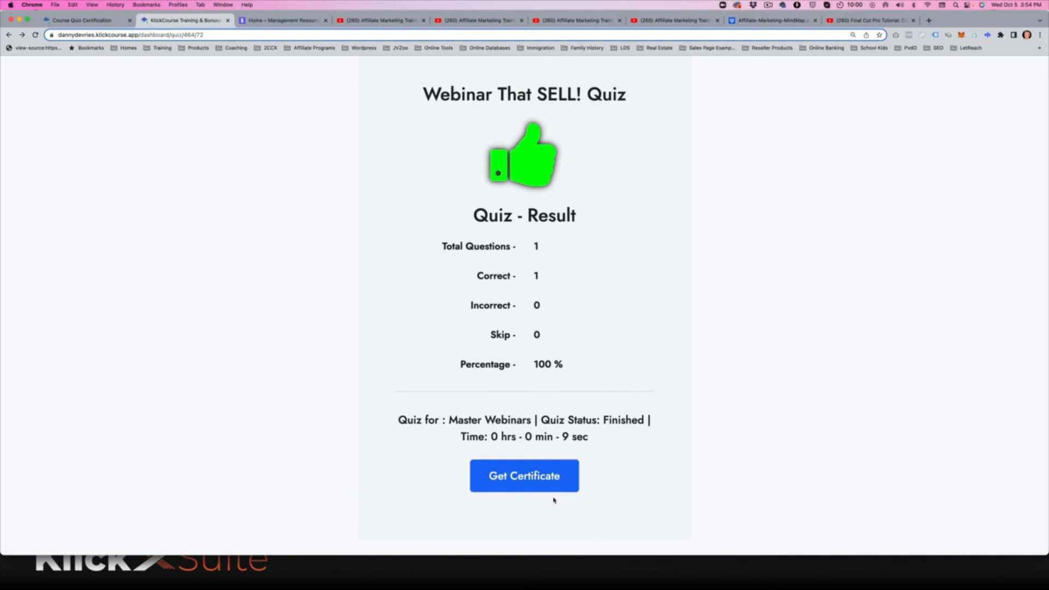
click(534, 481)
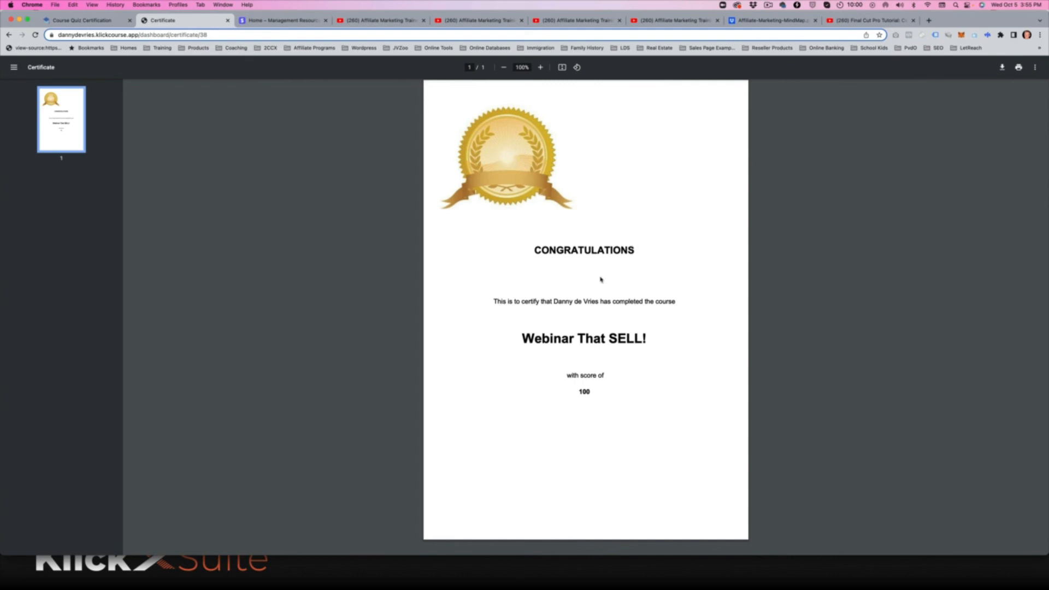
drag(552, 302, 620, 303)
click(578, 389)
click(94, 20)
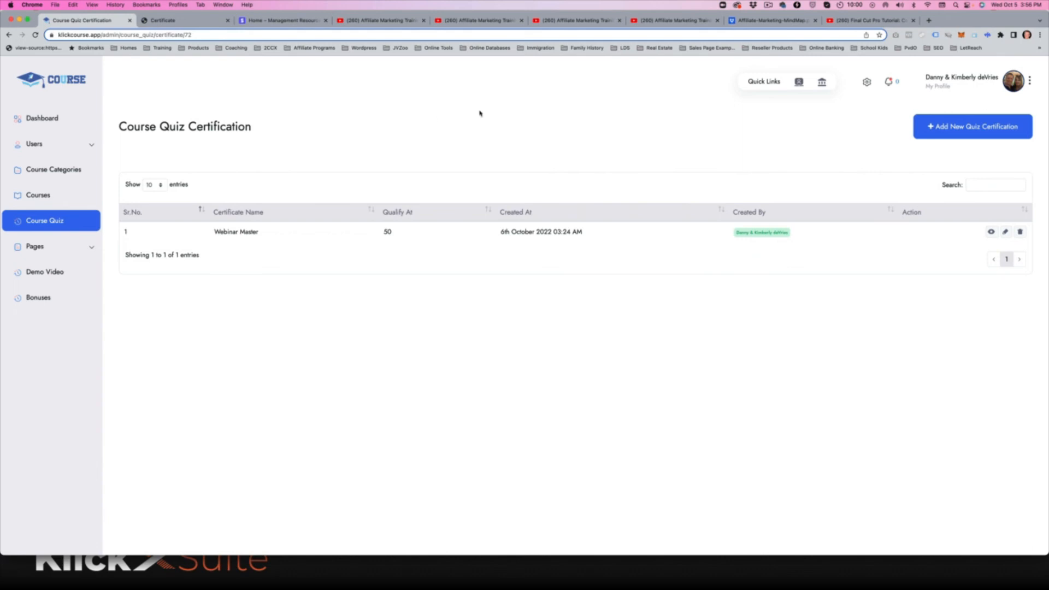
Return from the student's certificate to the quiz result and check the available credits in the account menu.
click(190, 23)
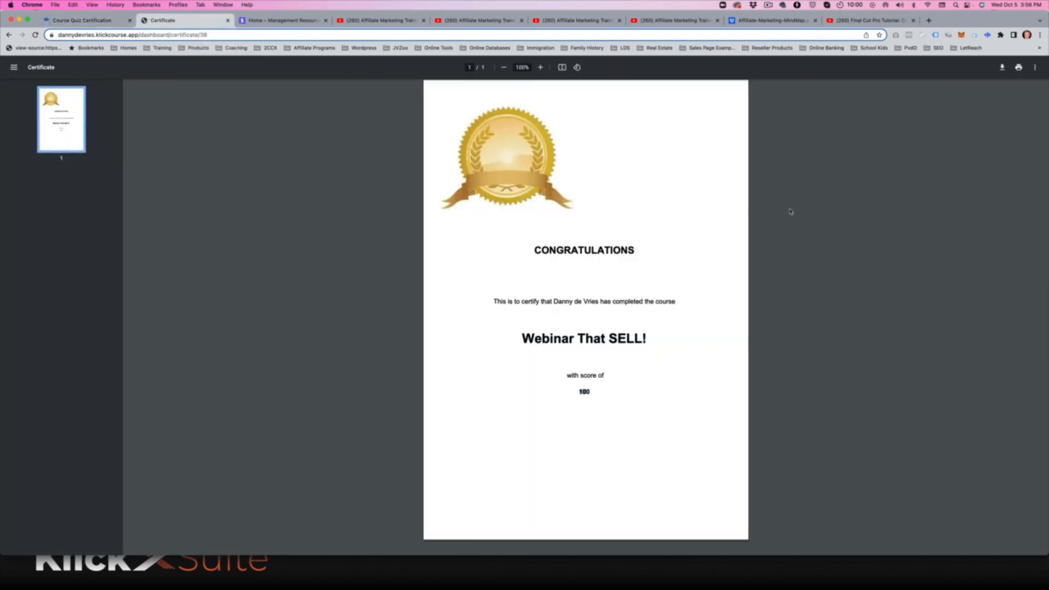
click(8, 34)
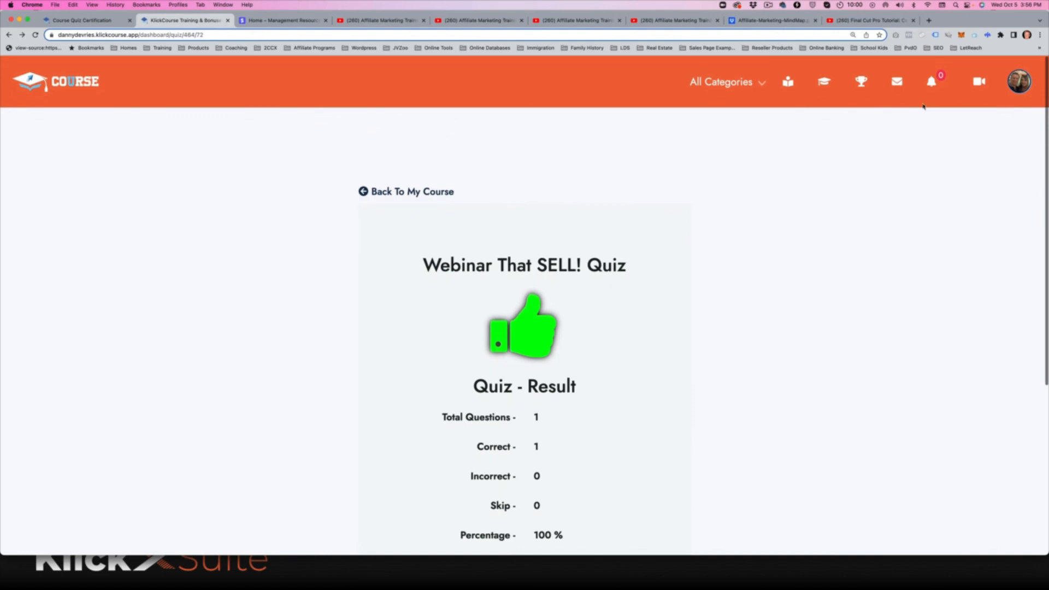
click(1023, 85)
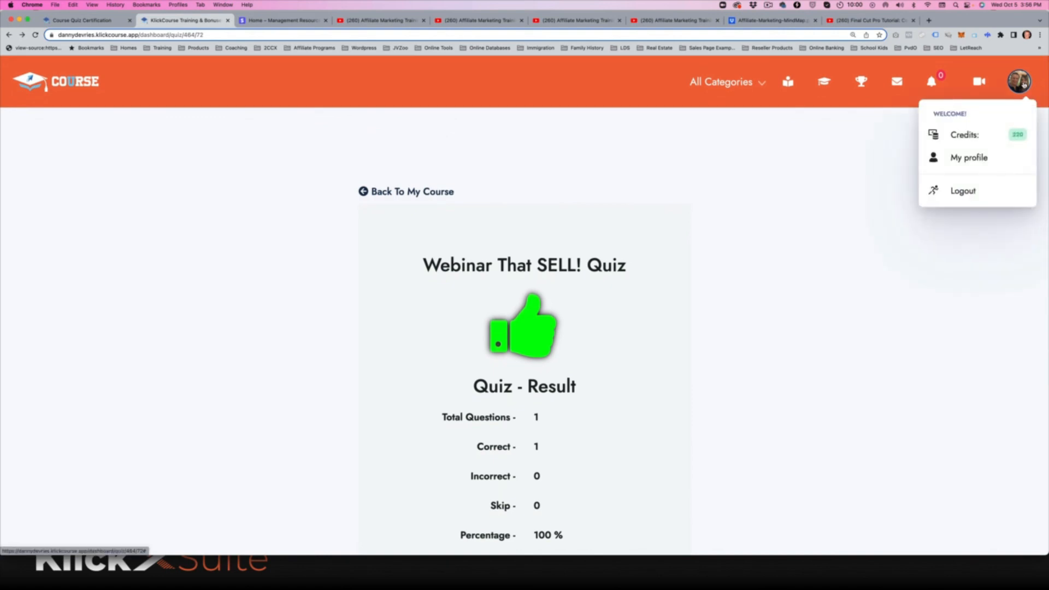
click(1024, 137)
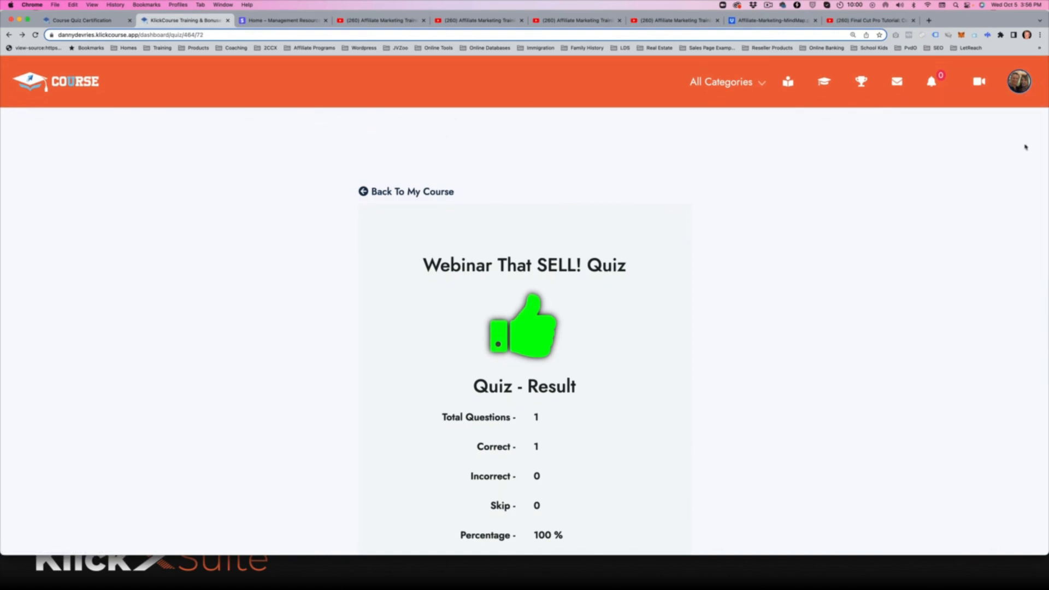
click(1014, 81)
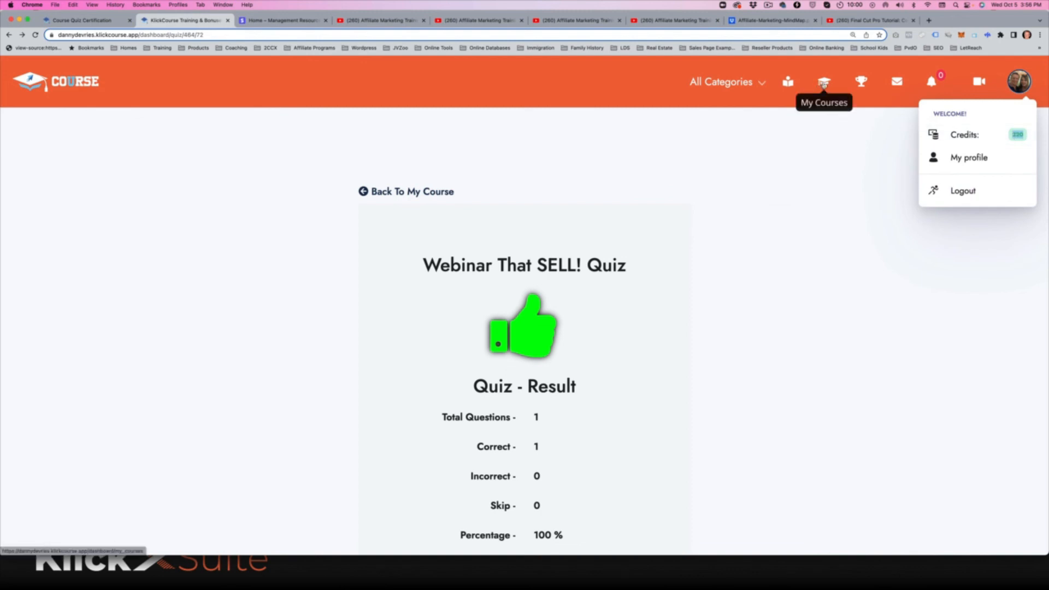
View the student's own courses, and open the 6-Figure Product Launch Secrets course from the all-courses list.
click(788, 82)
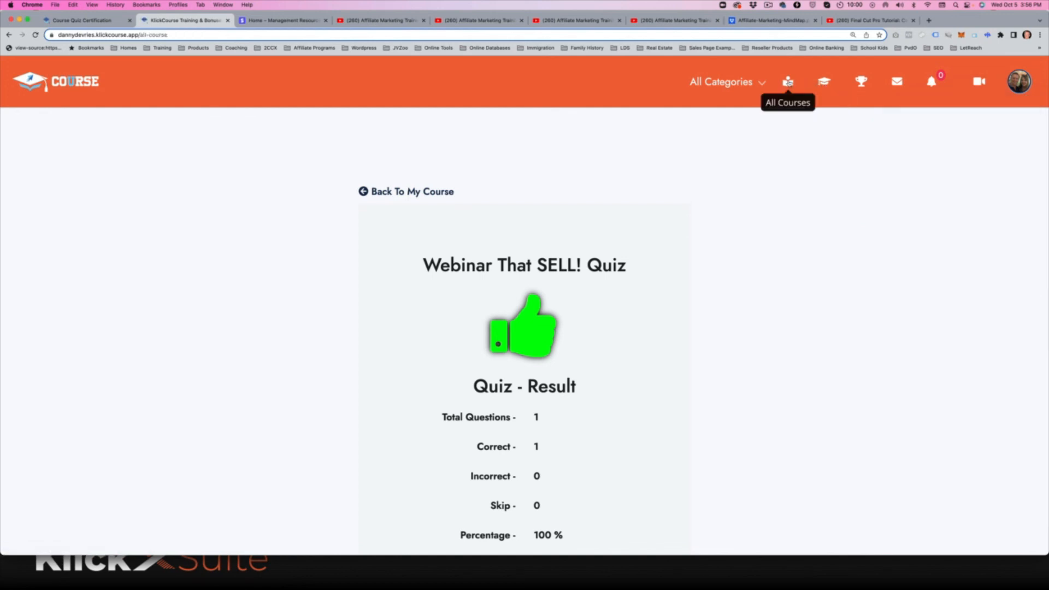
click(825, 84)
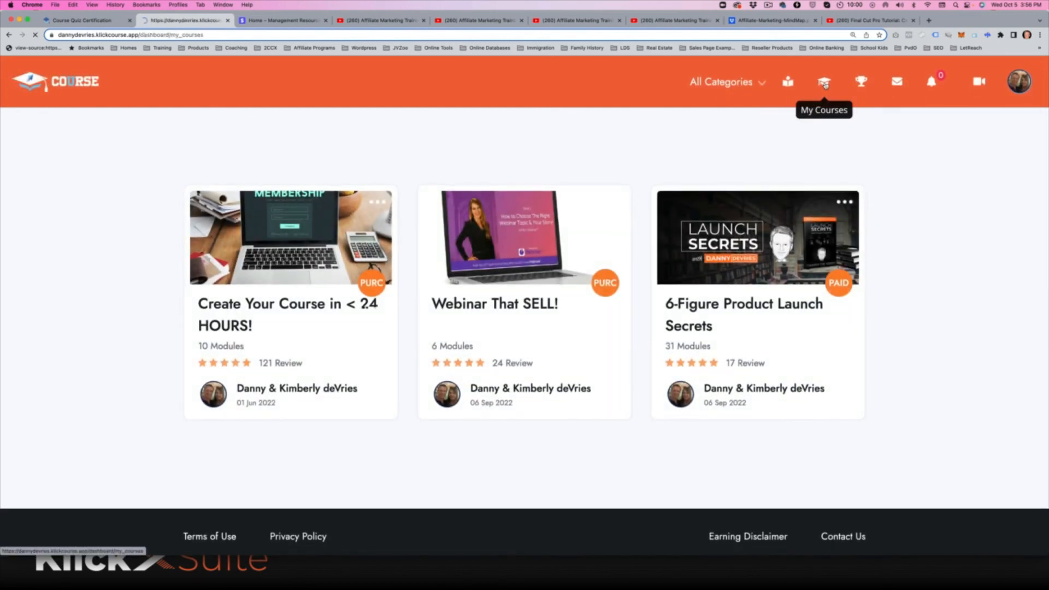
click(788, 83)
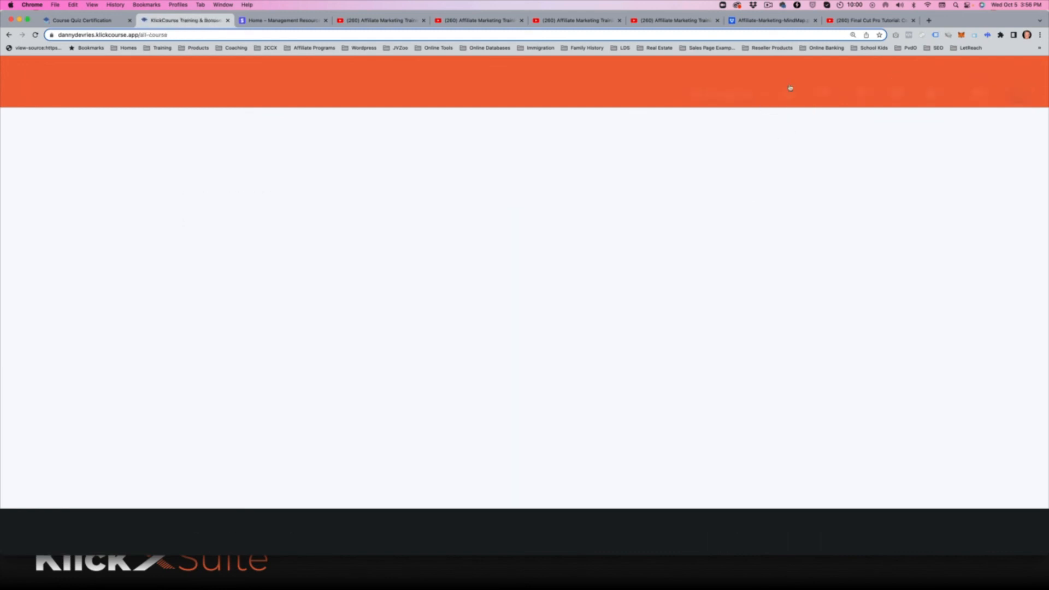
click(765, 306)
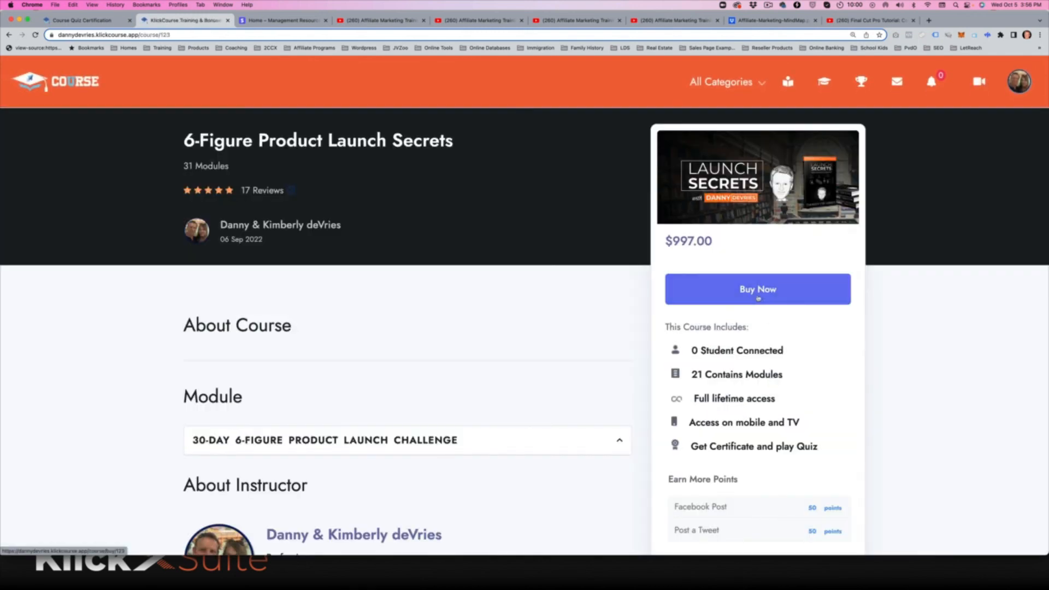
Start buying 6-Figure Product Launch Secrets and apply 220 wallet credits to the order.
click(760, 291)
click(528, 226)
text(220)
click(554, 266)
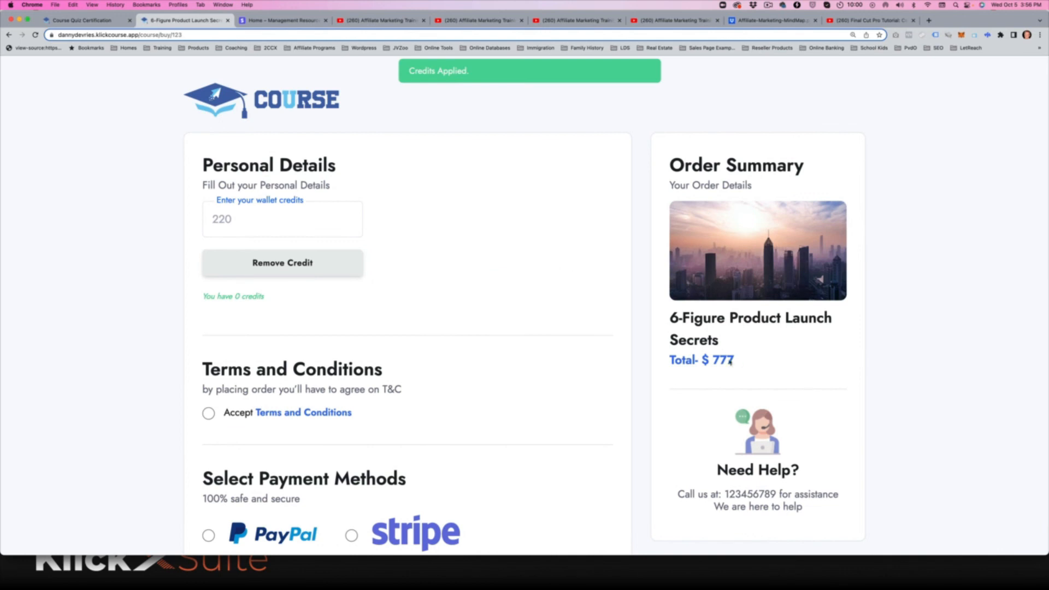
Review the order total, terms and available payment methods on the course checkout page.
drag(692, 362, 730, 364)
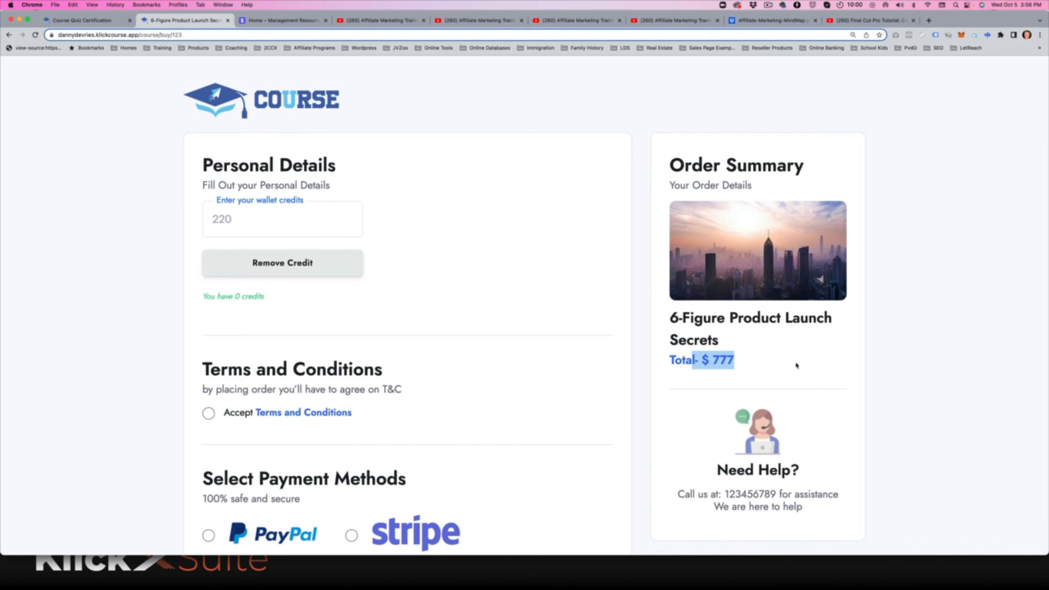
scroll(594, 315, down, 3)
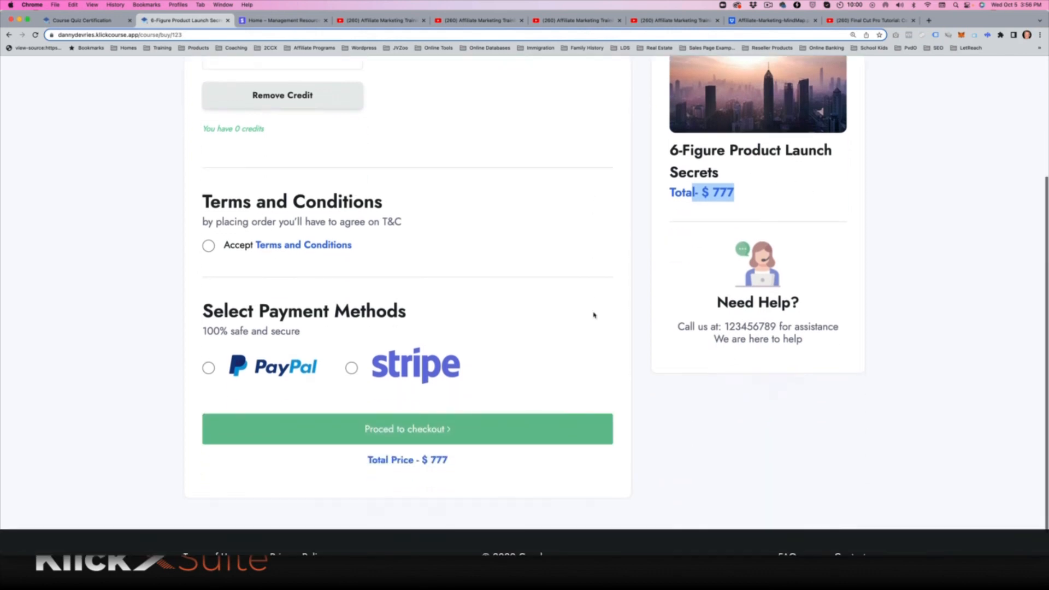
scroll(594, 315, up, 3)
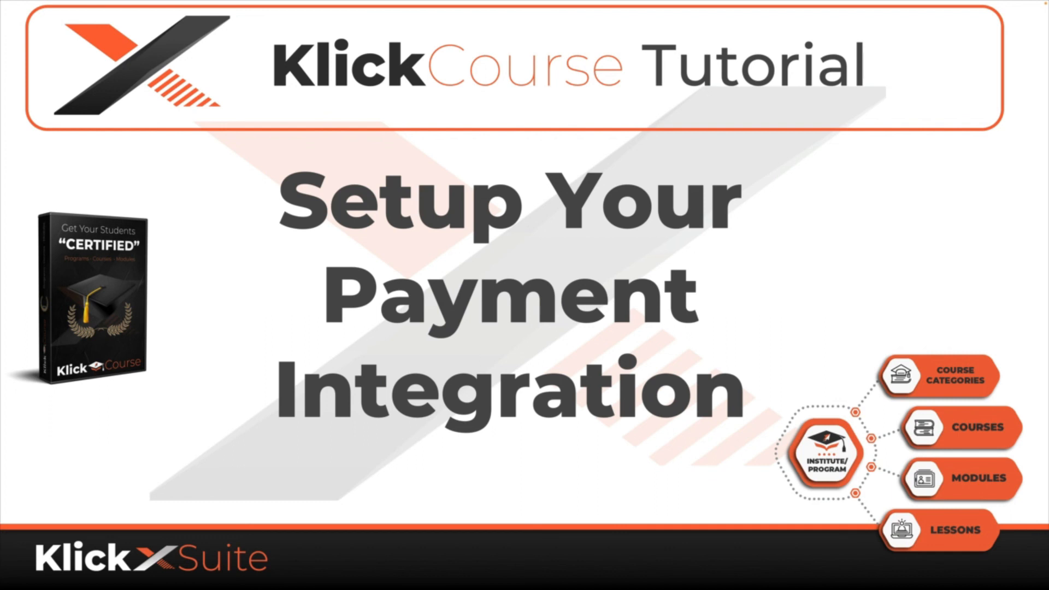
click(578, 264)
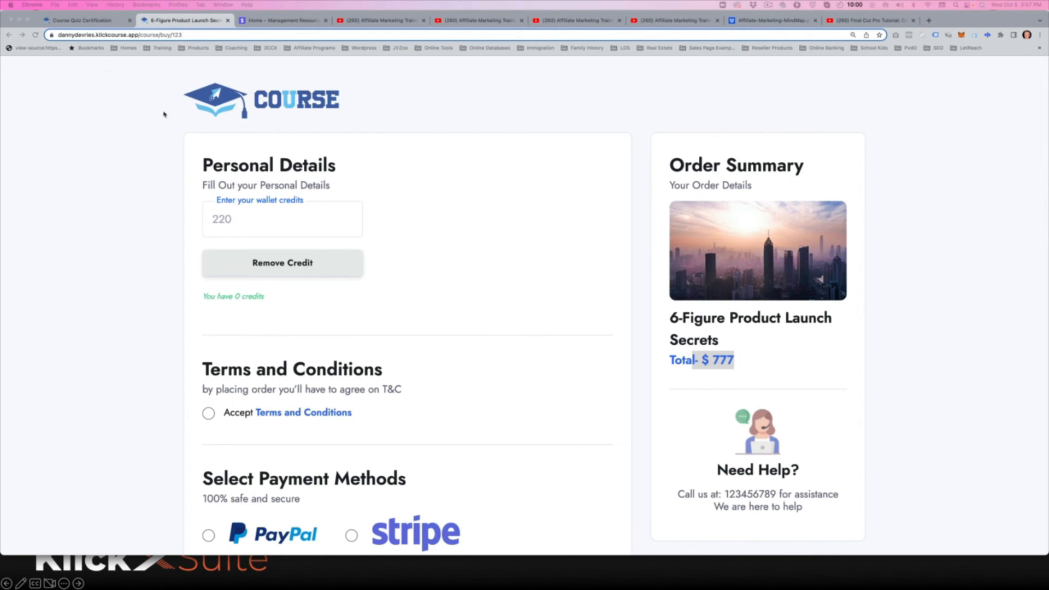
scroll(418, 429, down, 2)
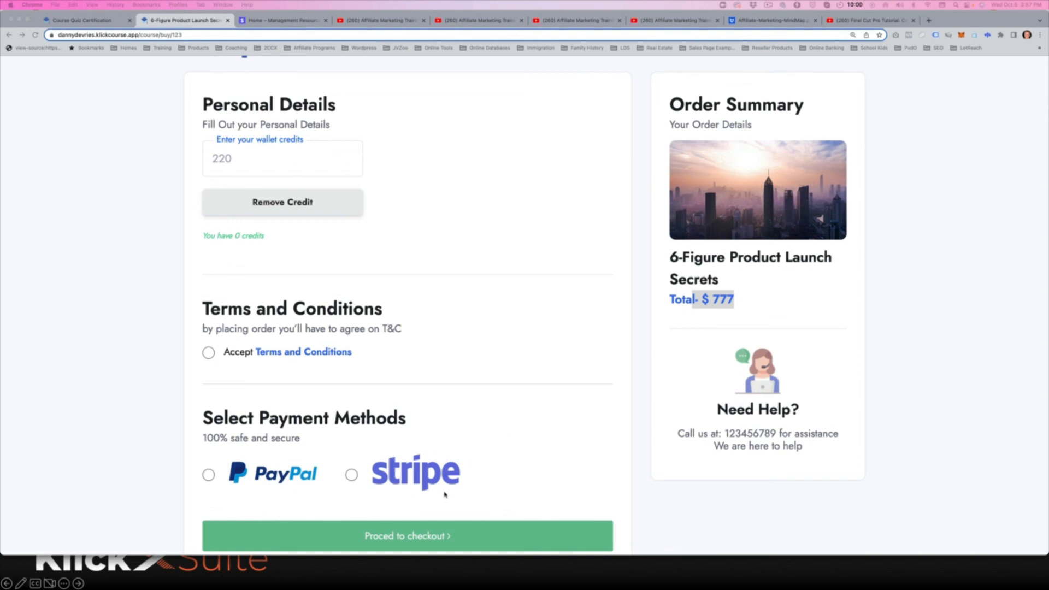
scroll(377, 344, up, 2)
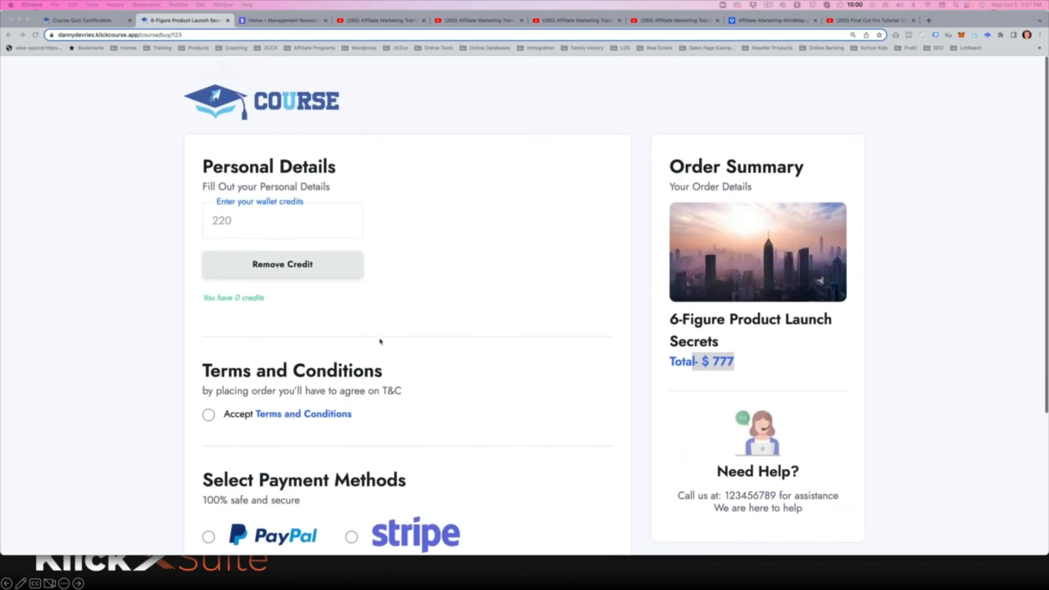
Open the payment gateway integrations from the admin dashboard and bring up the Stripe credentials form.
click(89, 22)
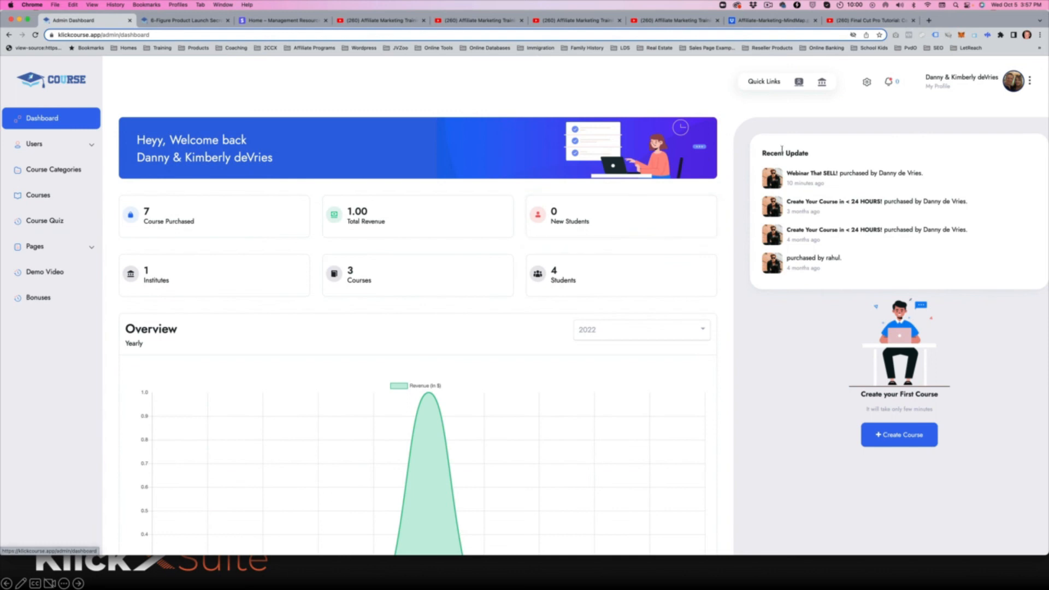
scroll(781, 149, down, 1)
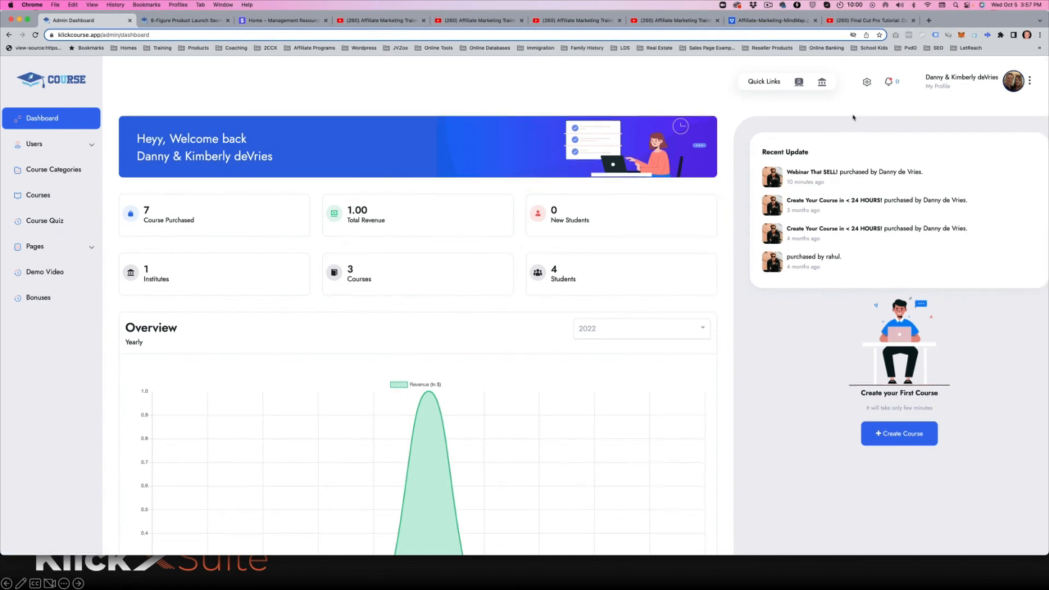
click(867, 83)
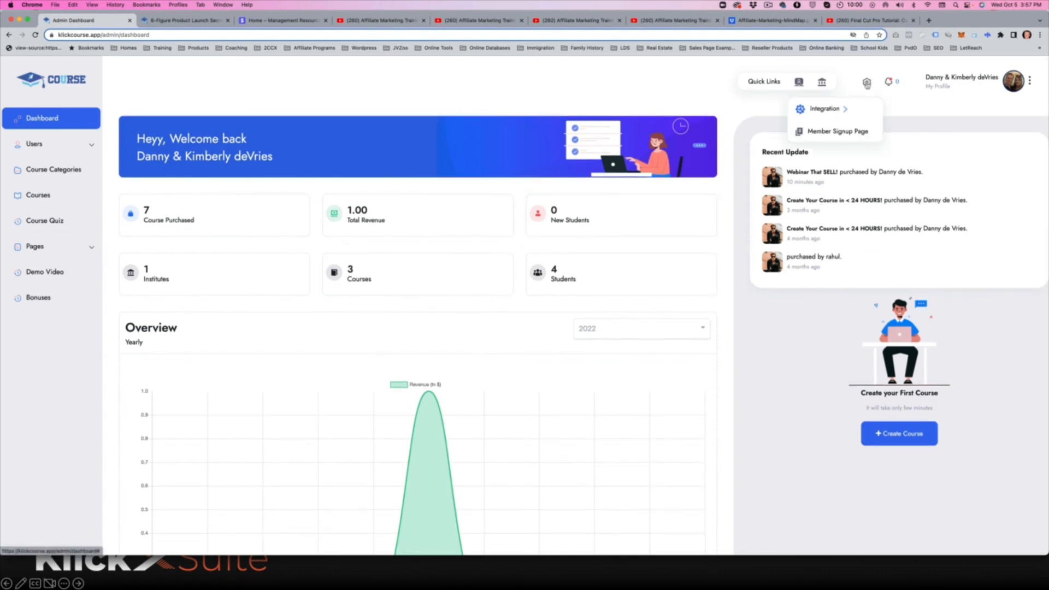
click(825, 112)
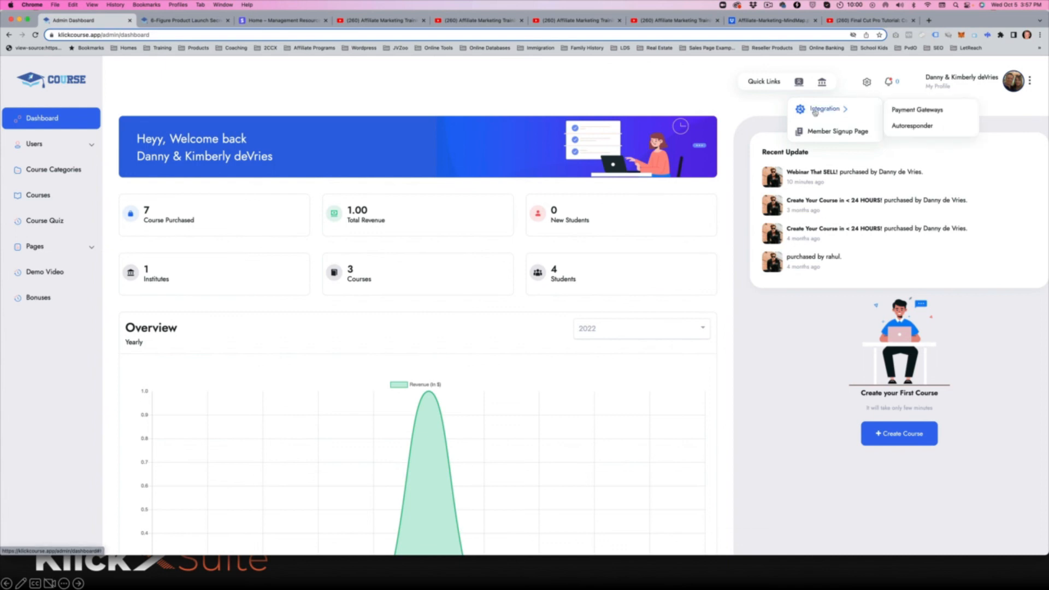
click(916, 110)
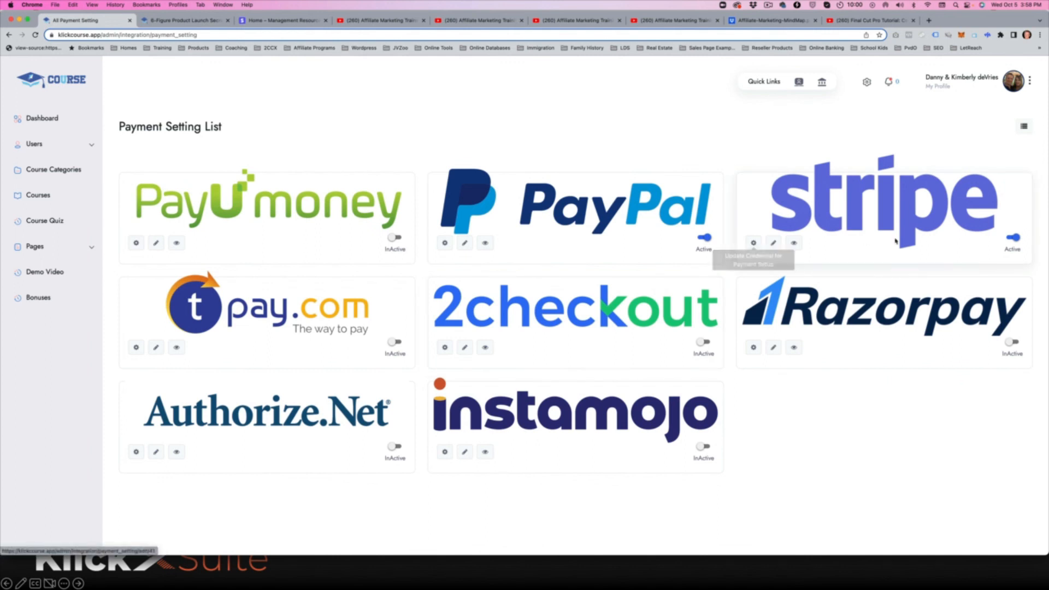
click(754, 243)
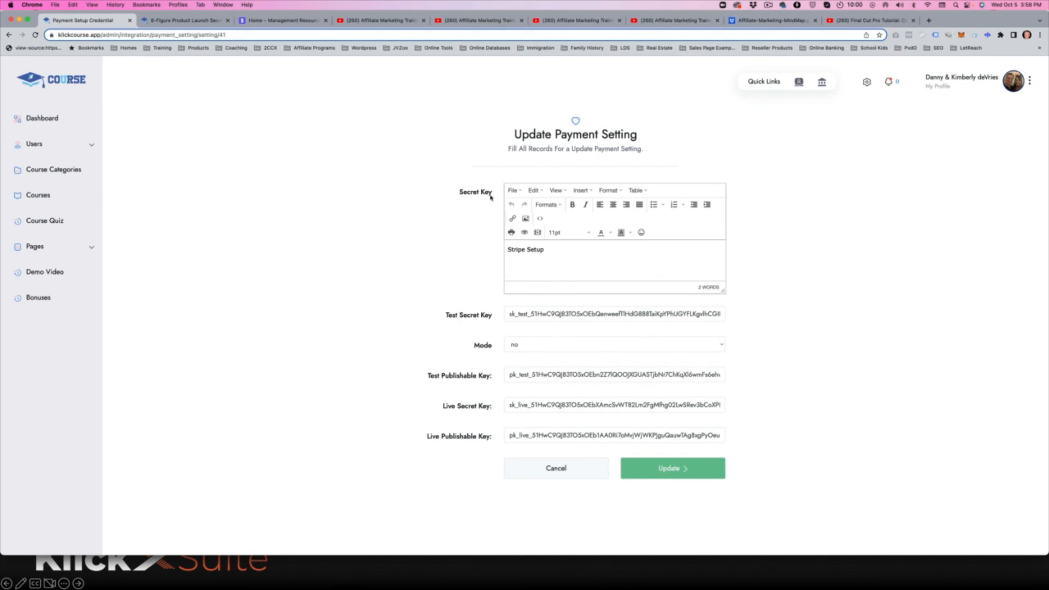
click(576, 257)
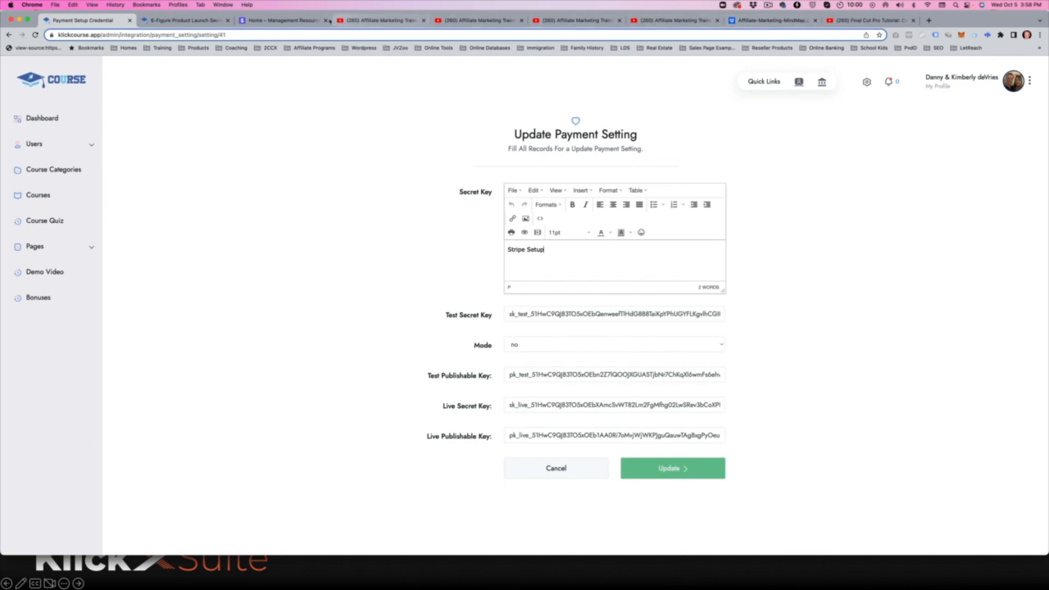
Switch to the Stripe dashboard, search for "api" and open the Developers API keys page.
click(285, 22)
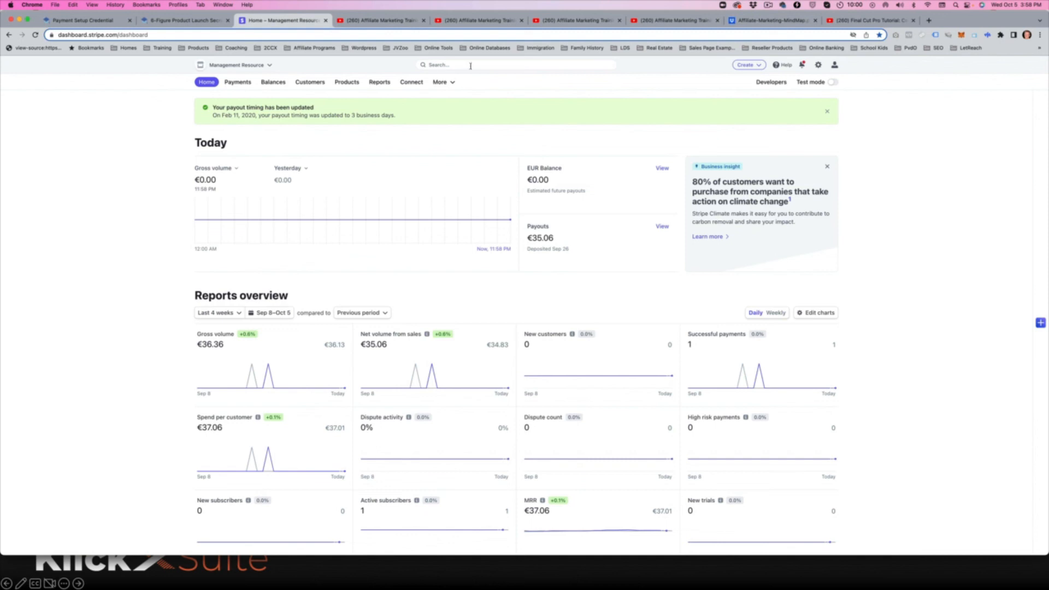
click(471, 65)
text(api)
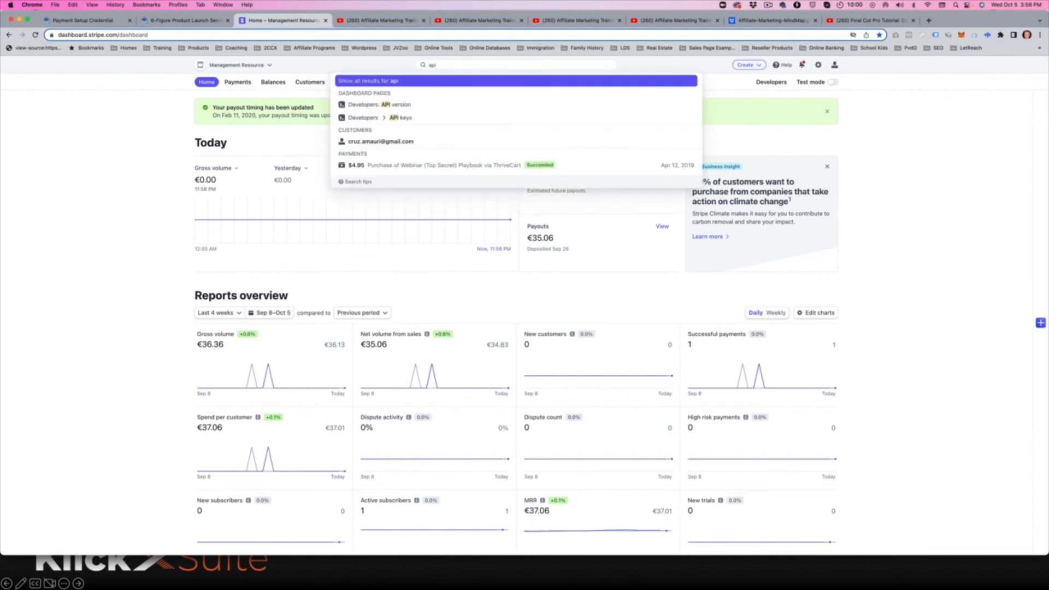
key(Return)
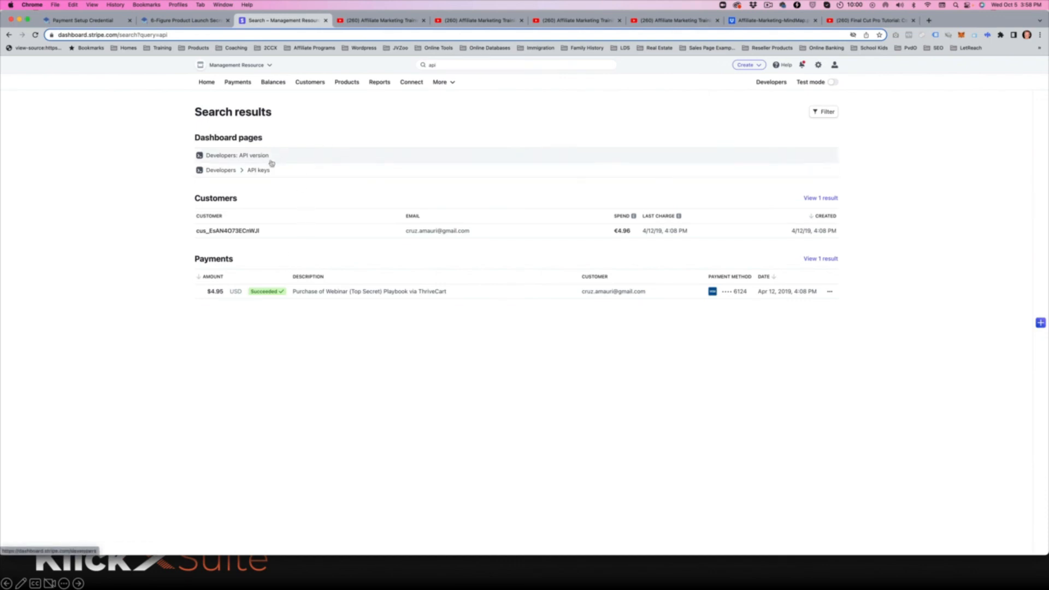
click(256, 170)
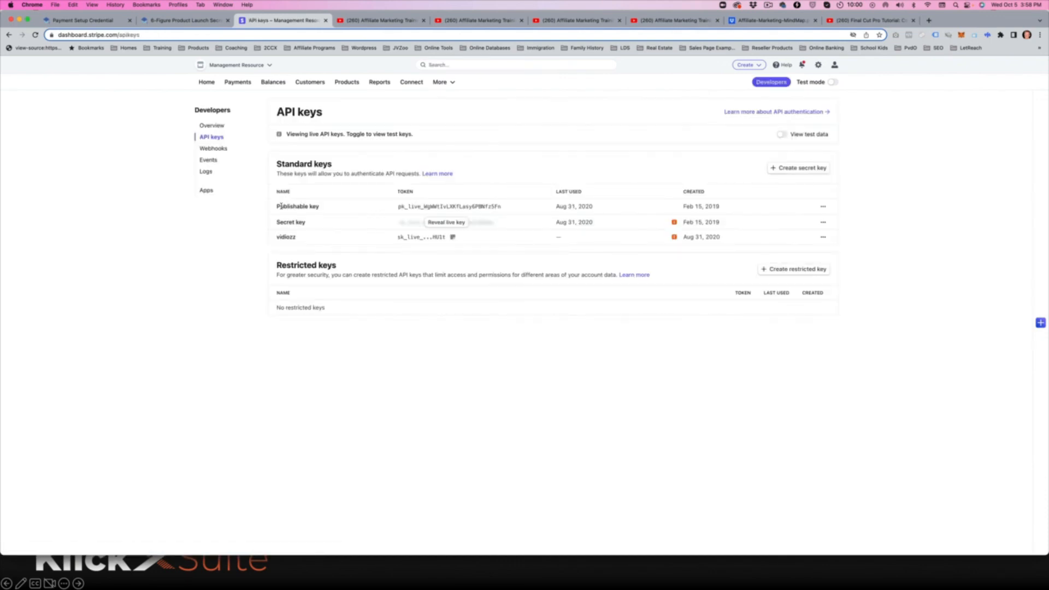
Locate the live publishable and secret keys, turn on test mode to view the test keys, and return to KlickCourse's Stripe credentials form.
drag(281, 207, 323, 229)
click(831, 82)
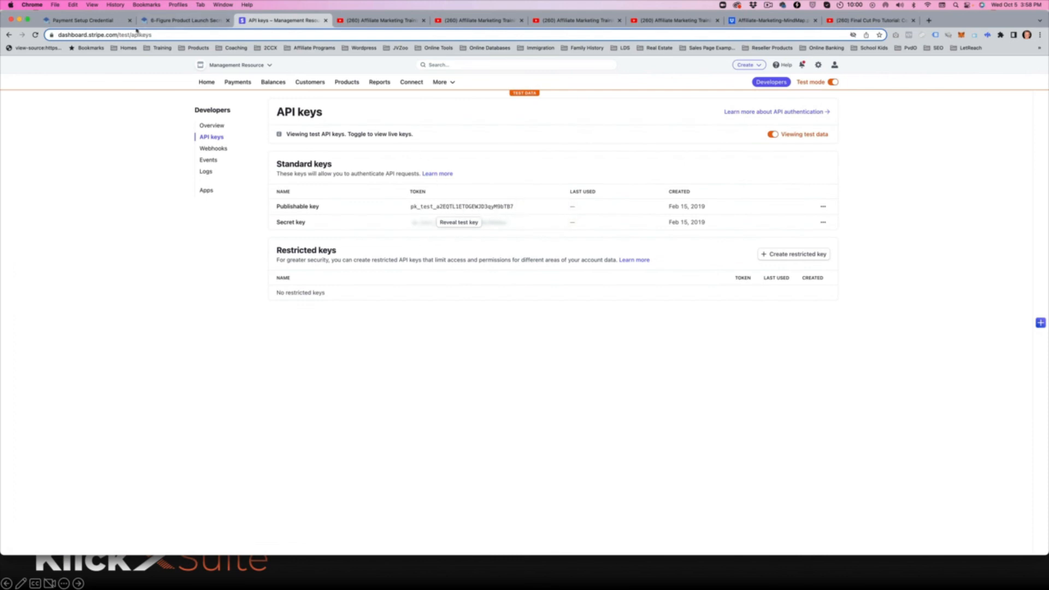
click(92, 21)
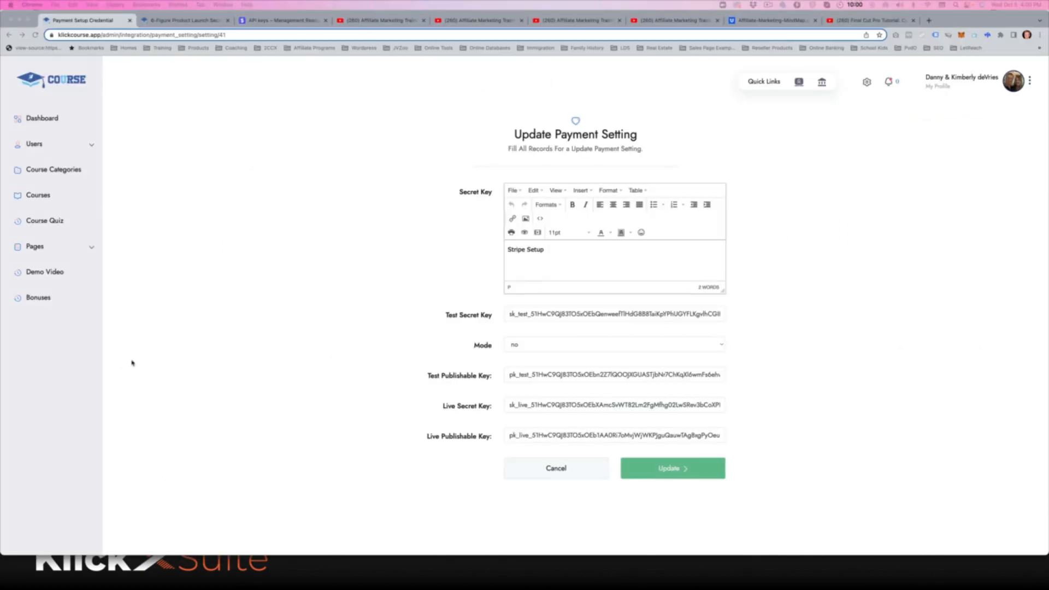
Go back to the admin dashboard and open the Autoresponder integration list.
click(42, 118)
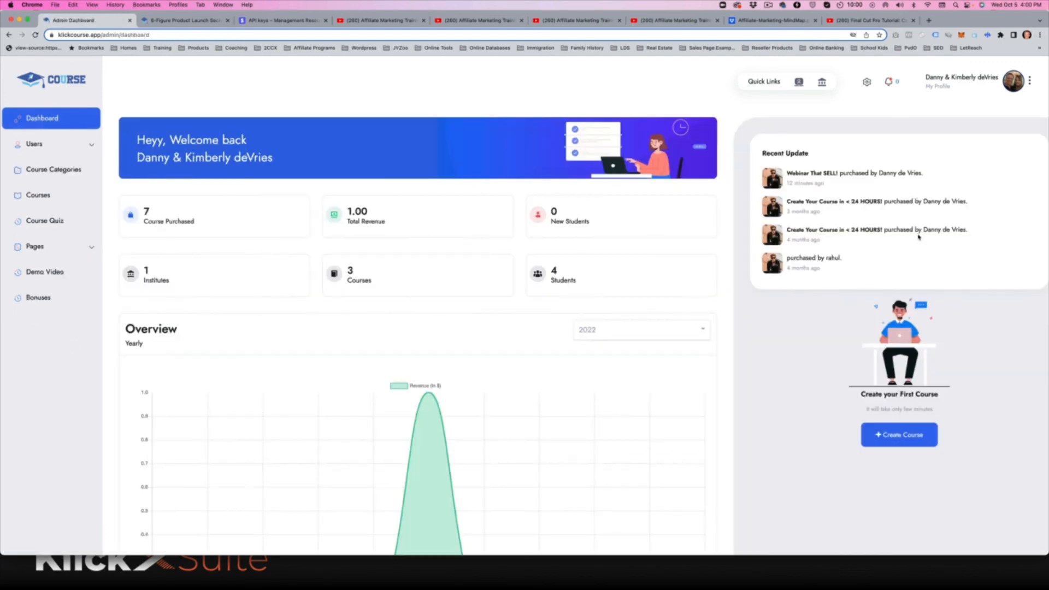
click(866, 83)
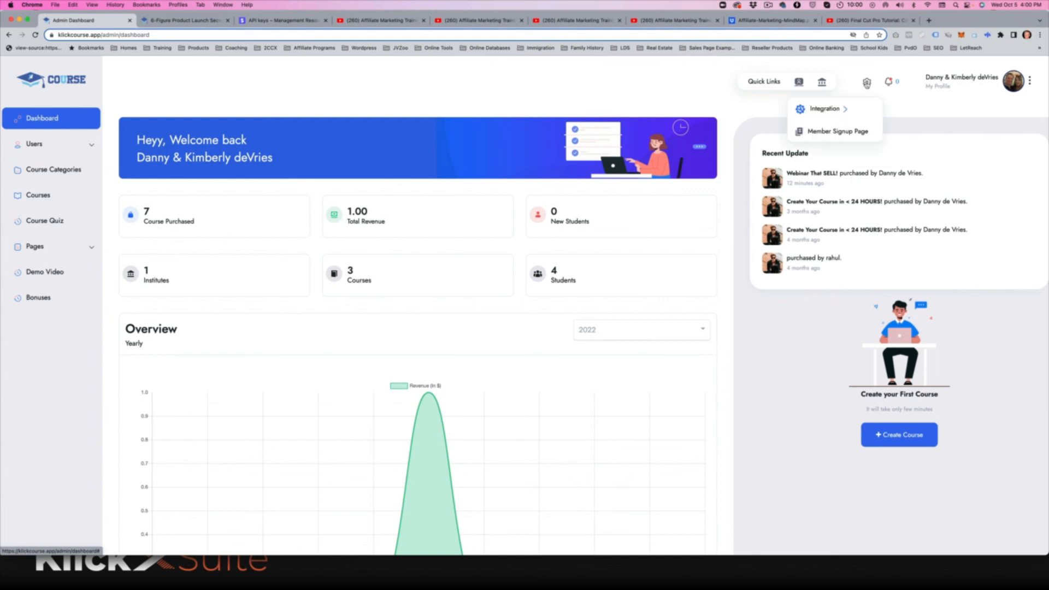
mouse_move(824, 112)
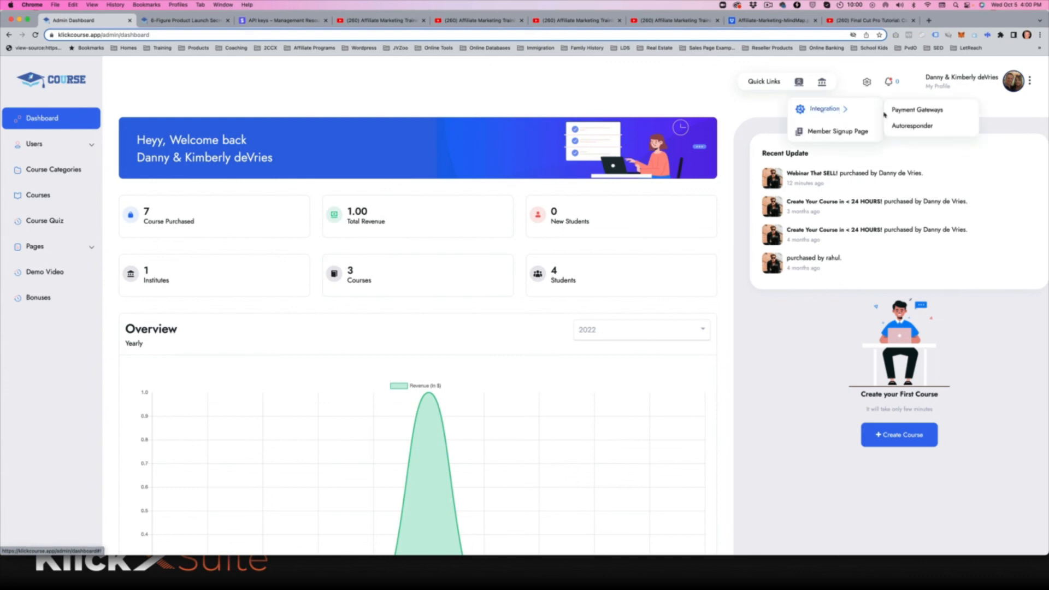
click(918, 126)
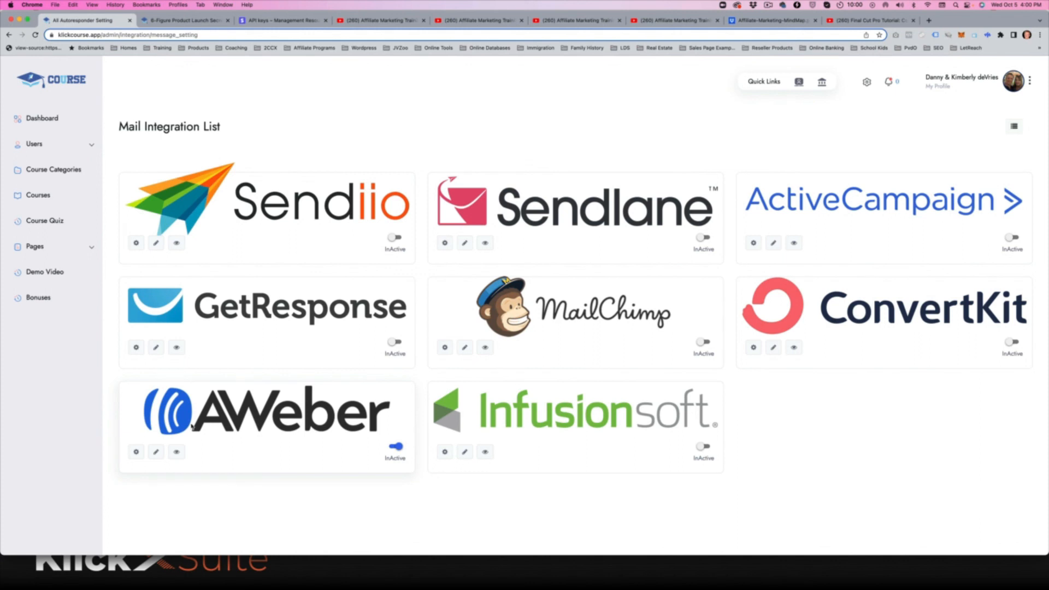
Open the AWeber integration's details for editing, review its title and description fields, and return to the mail integration list without saving.
click(156, 453)
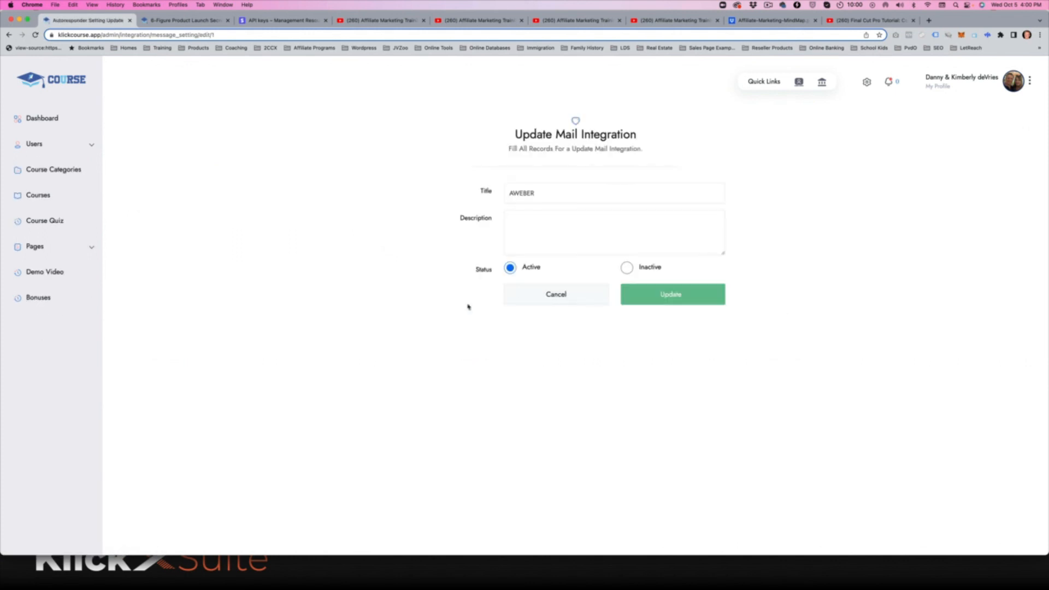
double_click(562, 198)
click(541, 225)
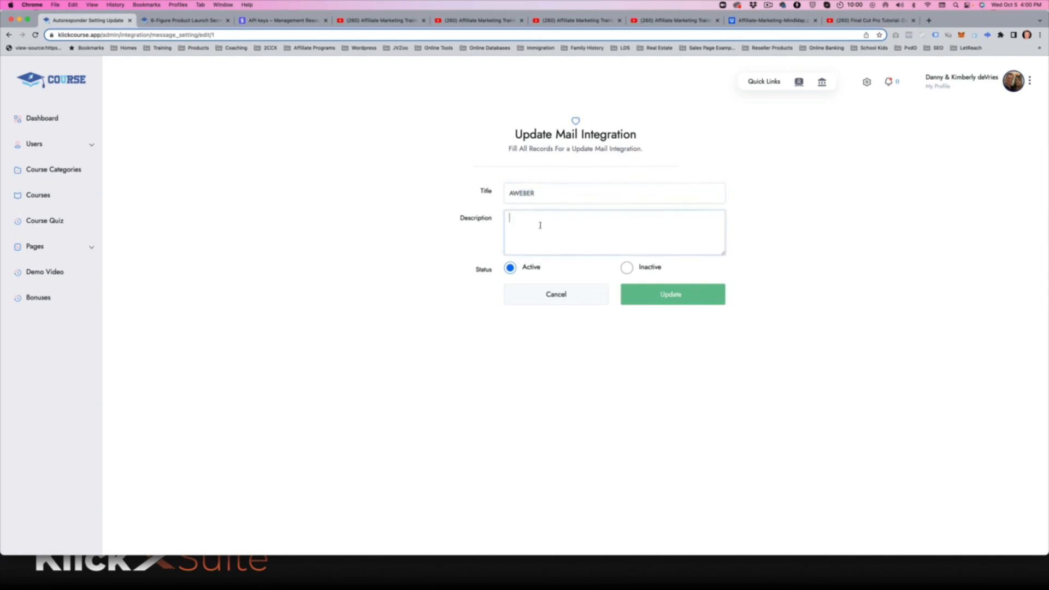
click(558, 291)
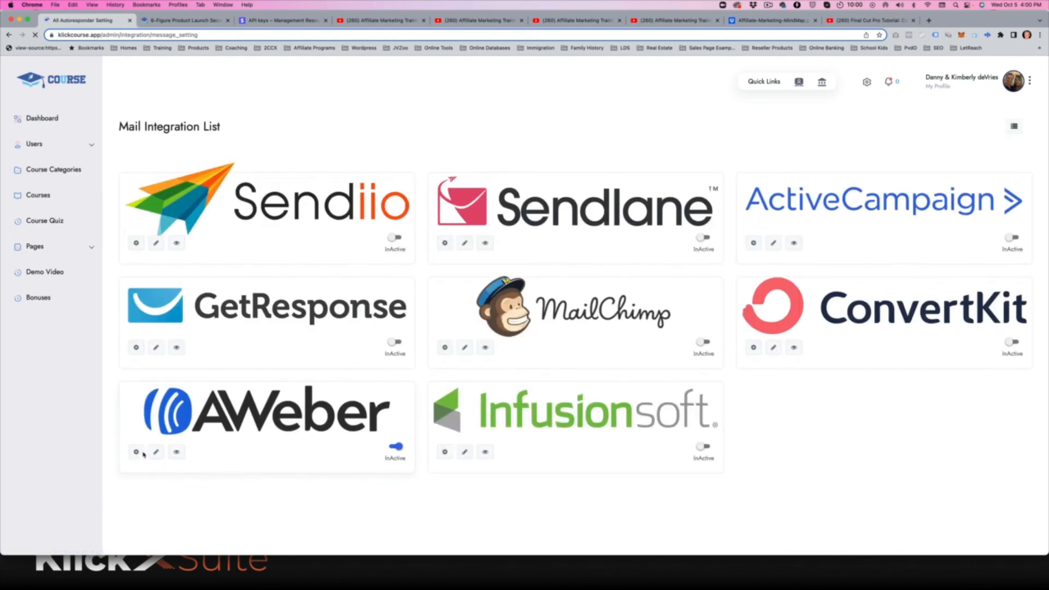
Open the AWeber credential settings and examine the client secret, client ID and OAuth redirect URL fields, selecting the redirect URL.
click(136, 452)
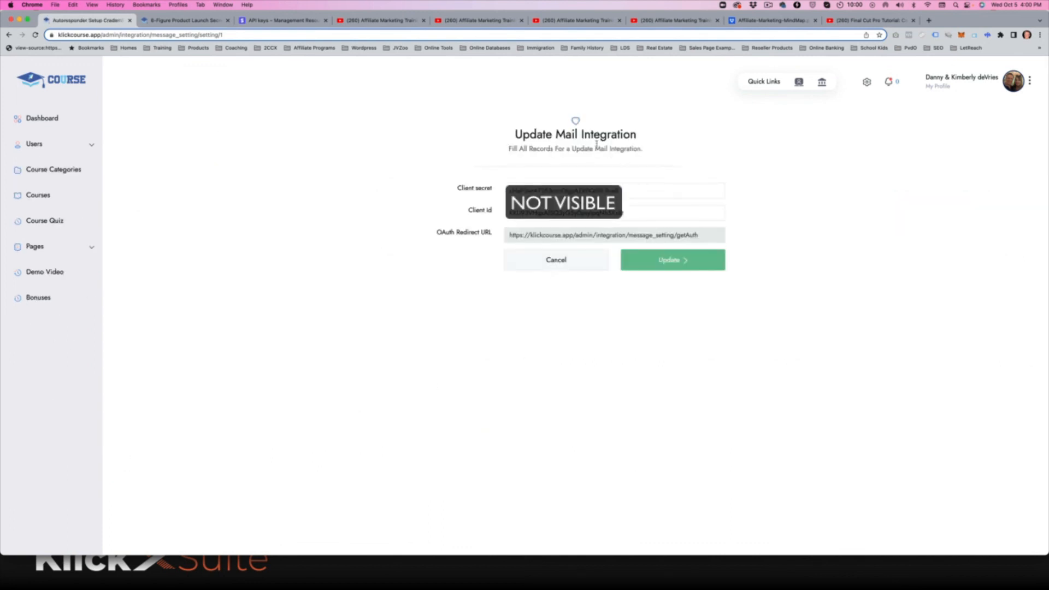
drag(640, 186, 497, 190)
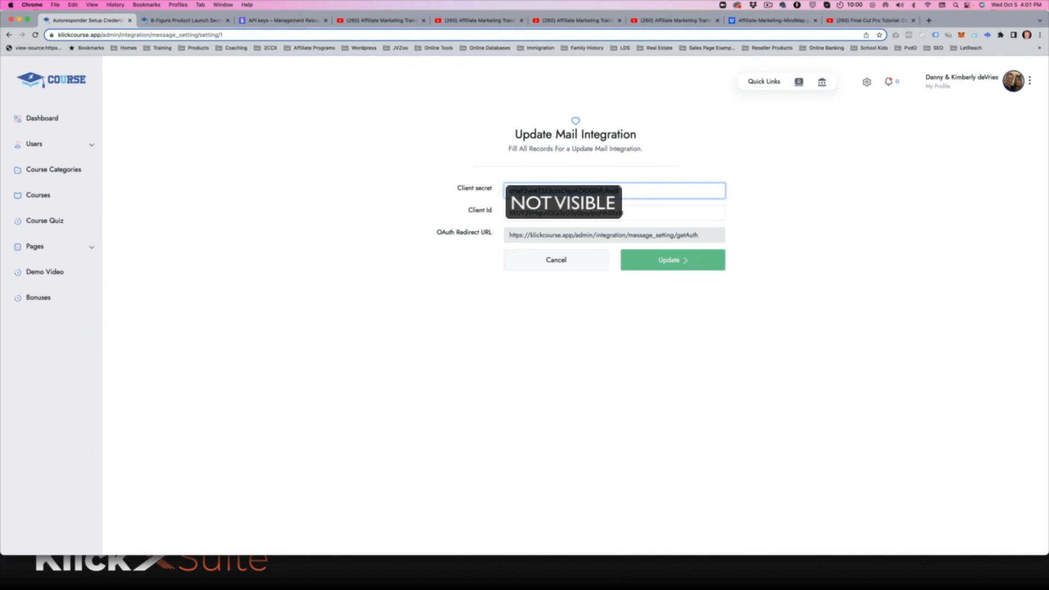
drag(662, 215, 509, 213)
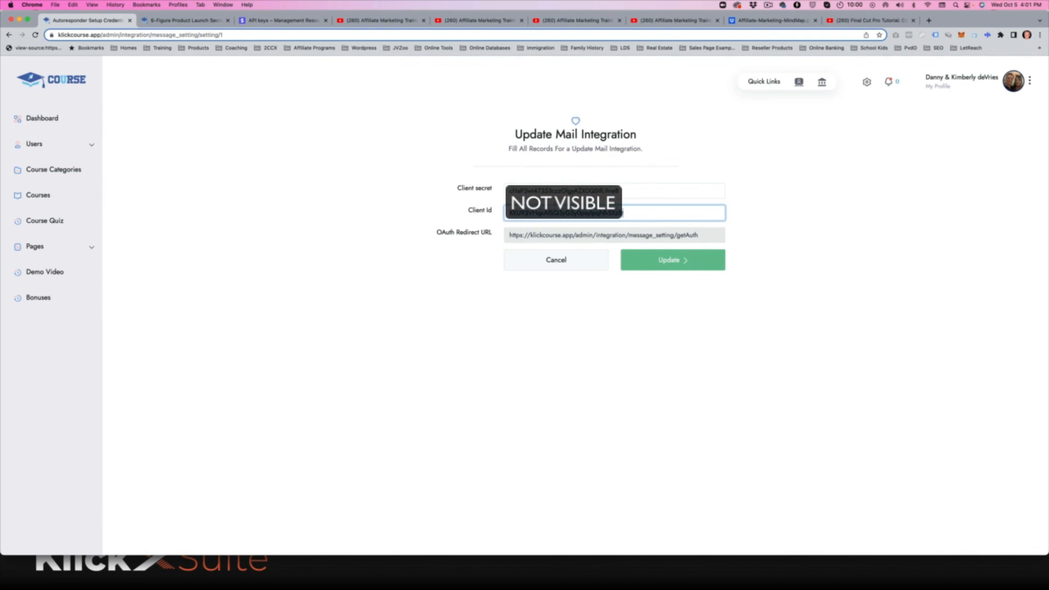
click(456, 235)
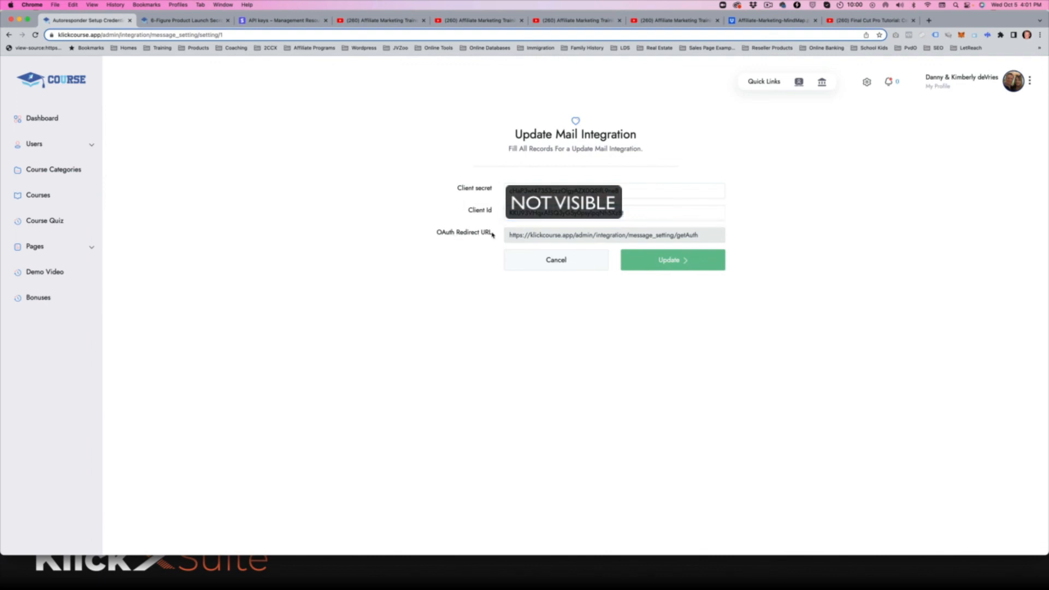
drag(701, 236, 503, 233)
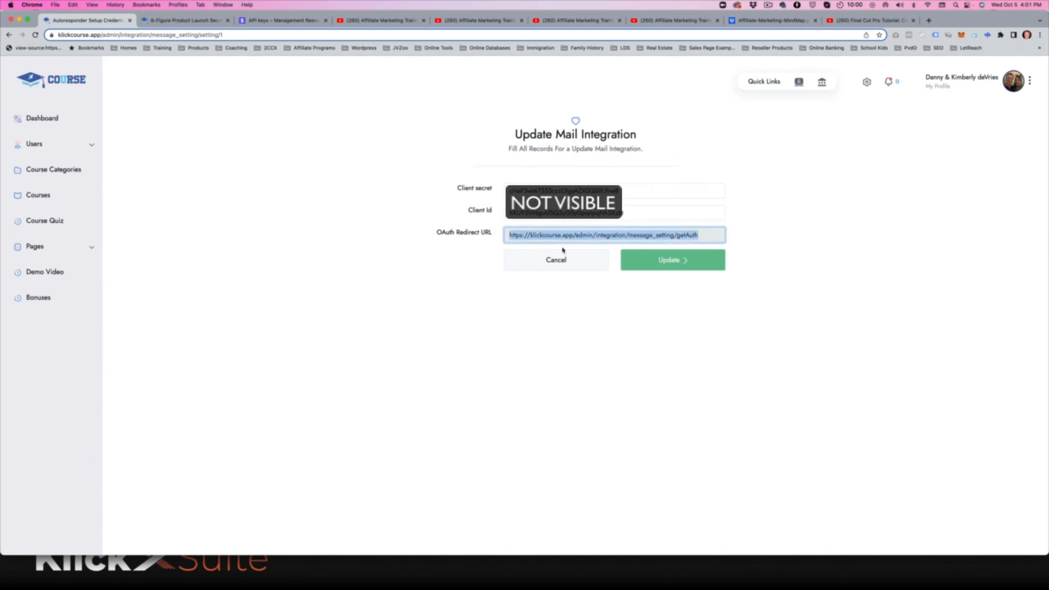